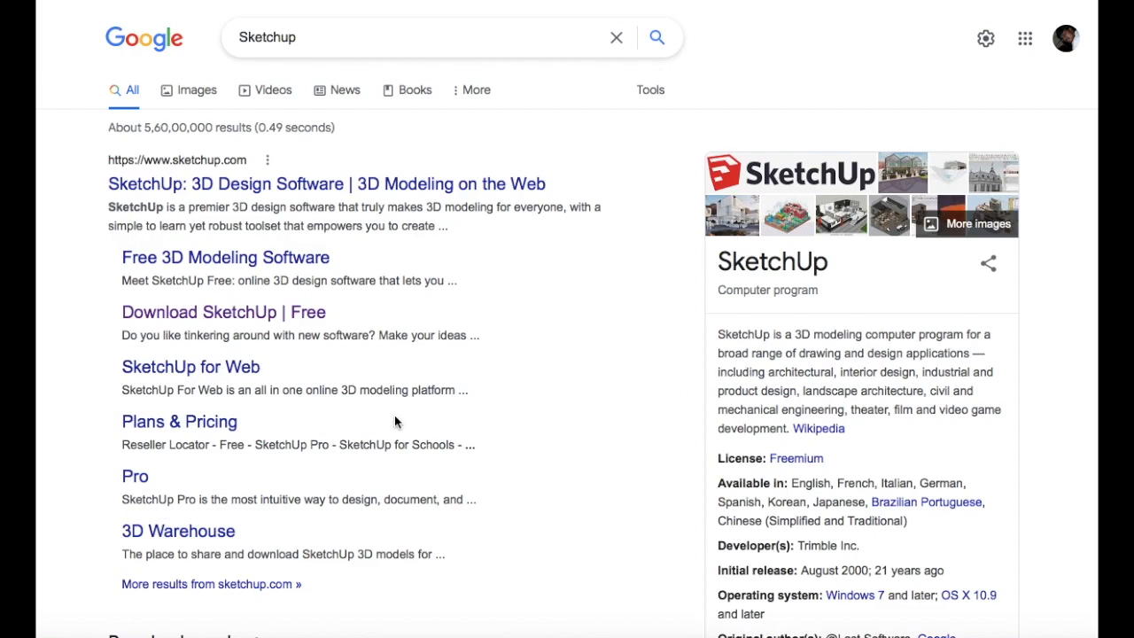
# Step: Start SketchUp's 30 Day Trial for professional projects from its download page and sign in with the existing Google account
pyautogui.keyDown('super'); pyautogui.click(229, 315); pyautogui.keyUp('super')
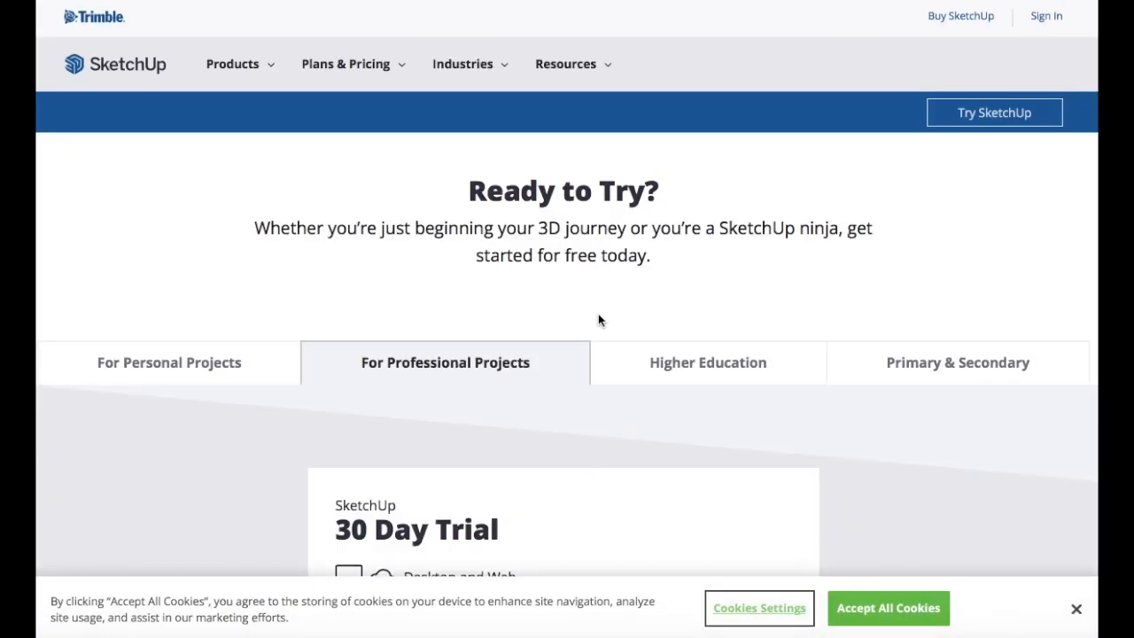
pyautogui.scroll(-5, 599, 316)
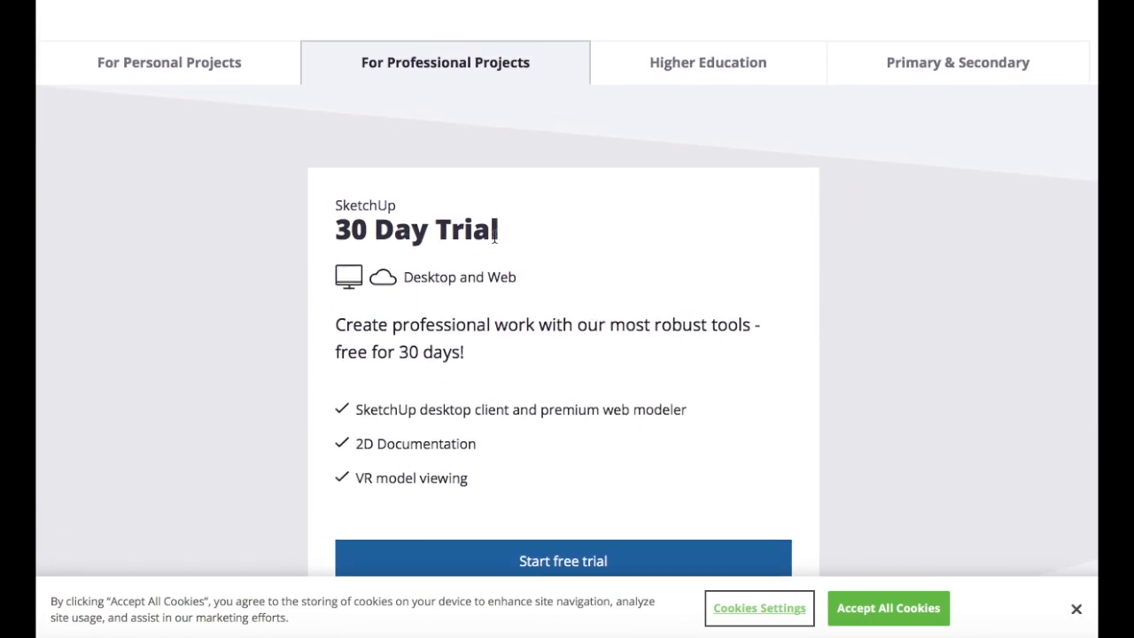
pyautogui.scroll(-1, 445, 180)
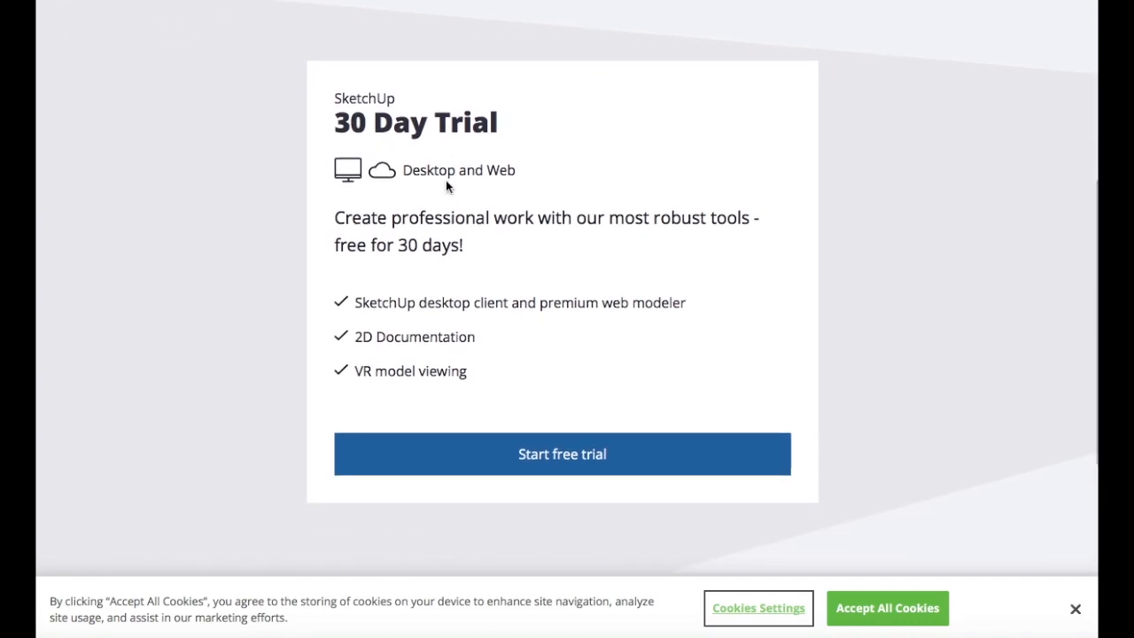
pyautogui.click(561, 464)
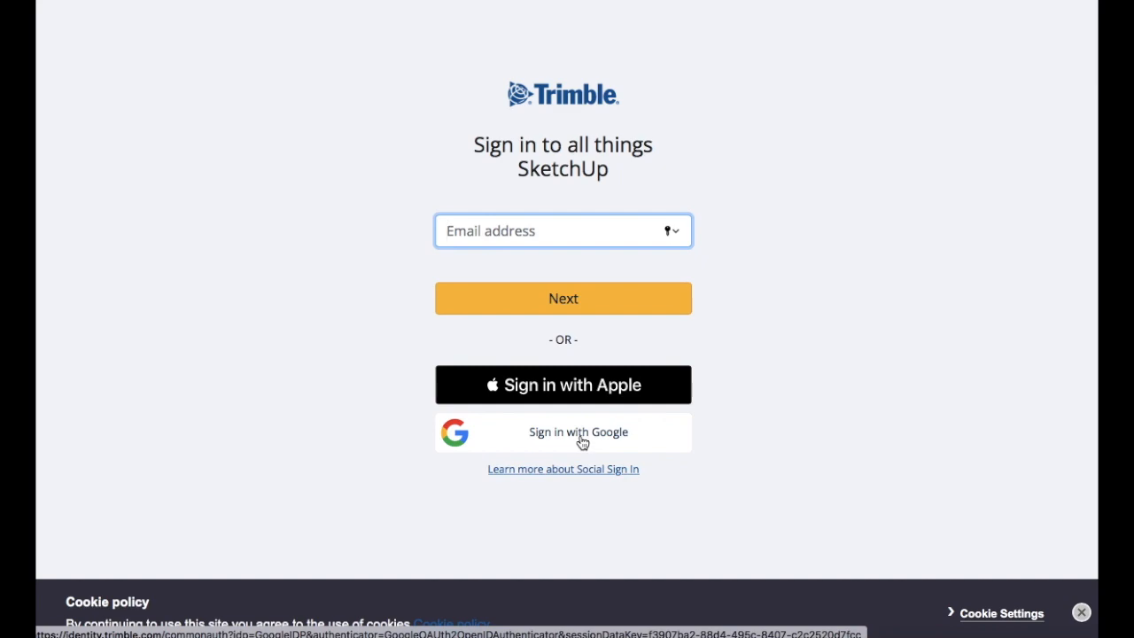
pyautogui.click(582, 441)
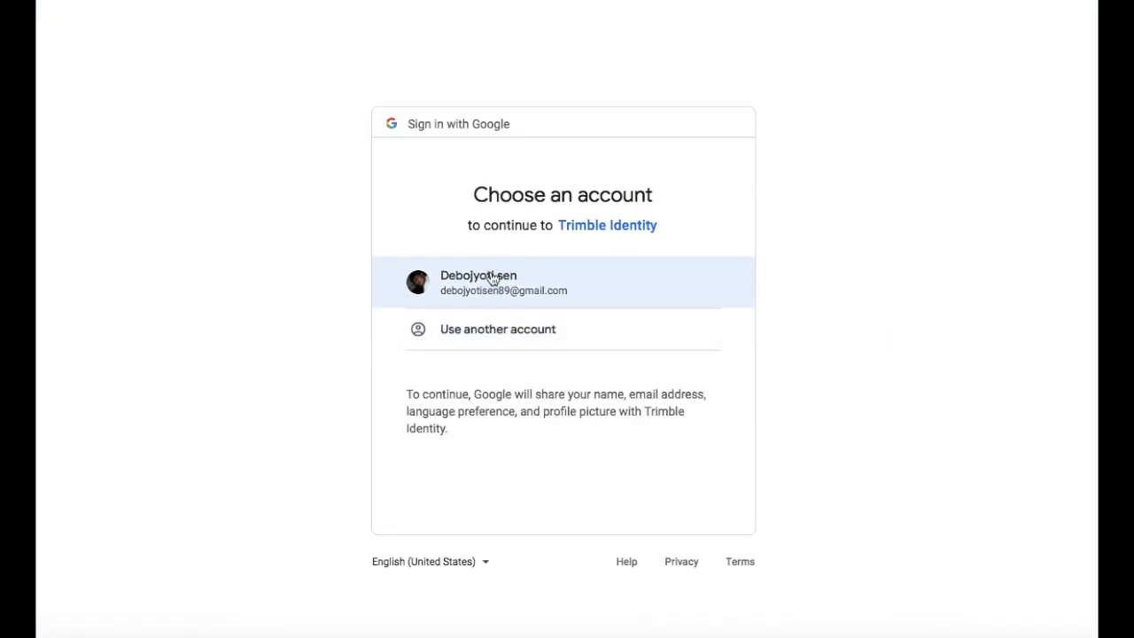
pyautogui.click(494, 278)
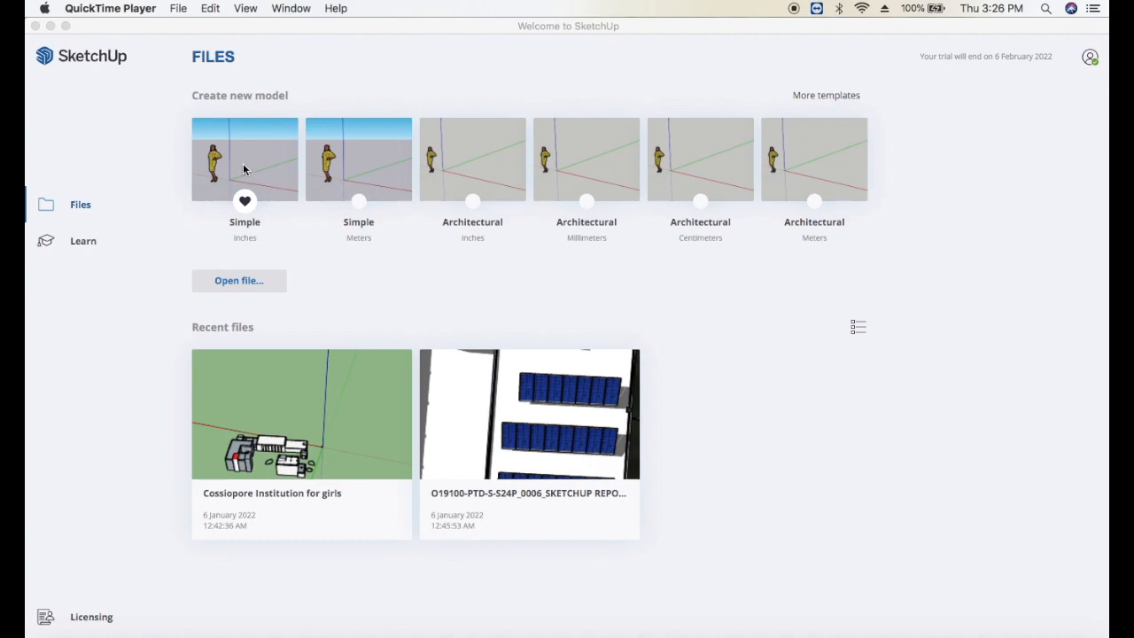
# Step: In the SketchUp desktop app, create a new model from the Simple template in meters
pyautogui.click(358, 172)
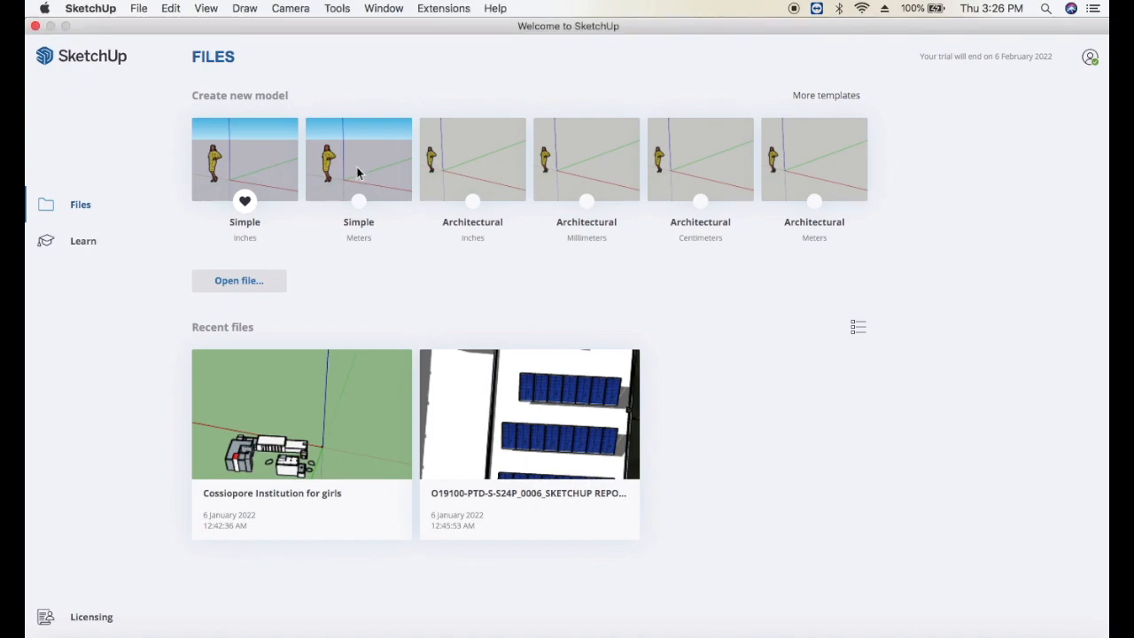
pyautogui.click(358, 173)
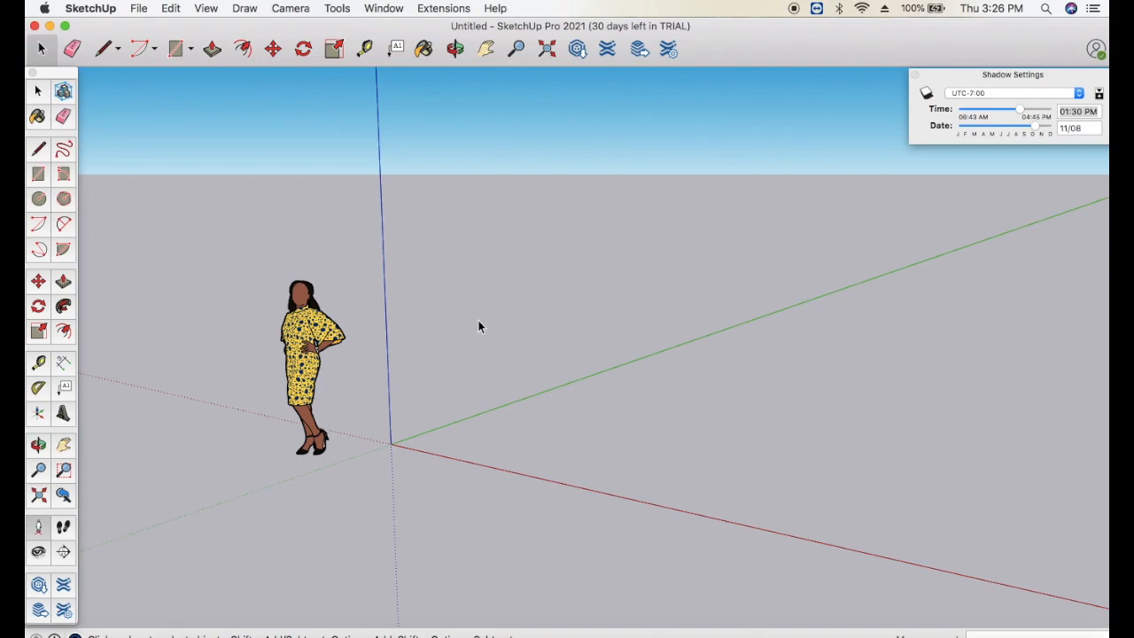
pyautogui.click(75, 52)
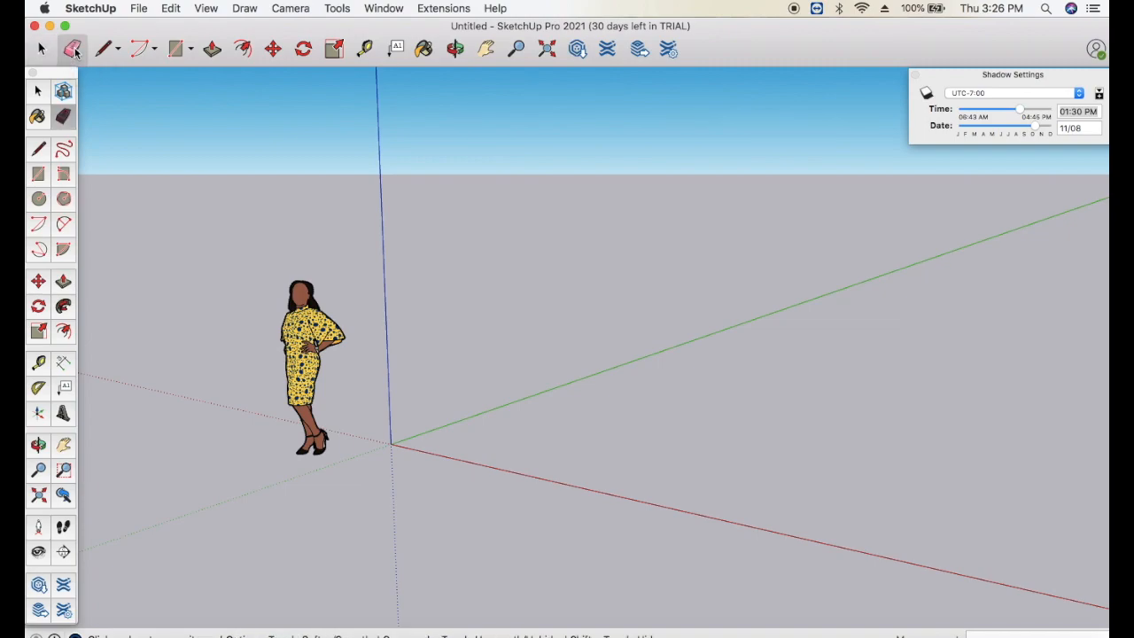
pyautogui.click(140, 53)
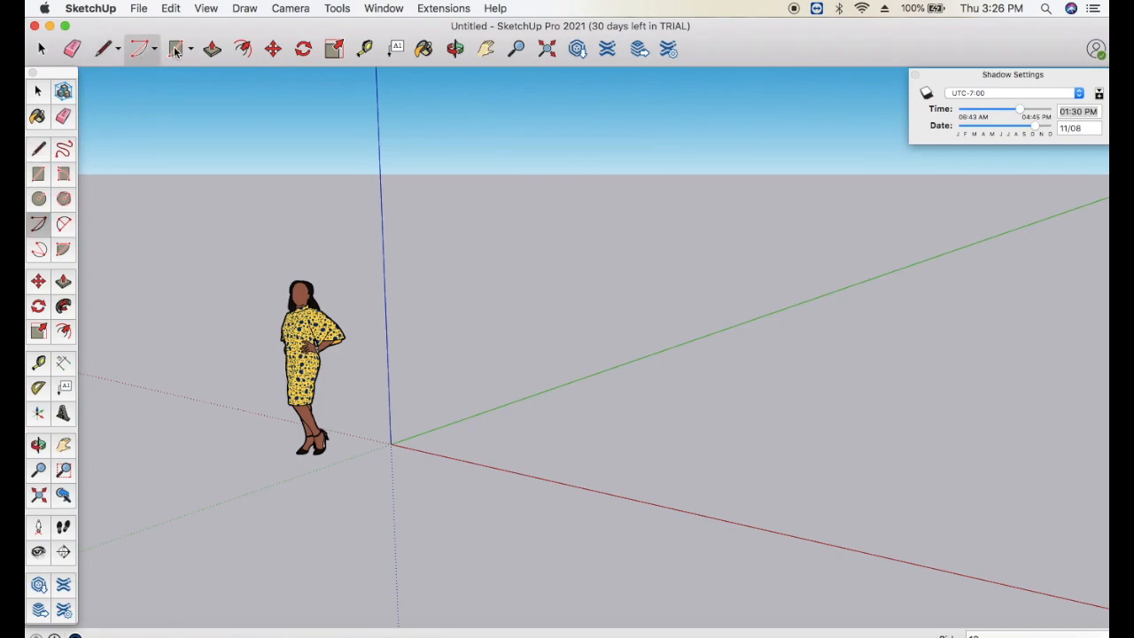
pyautogui.click(176, 50)
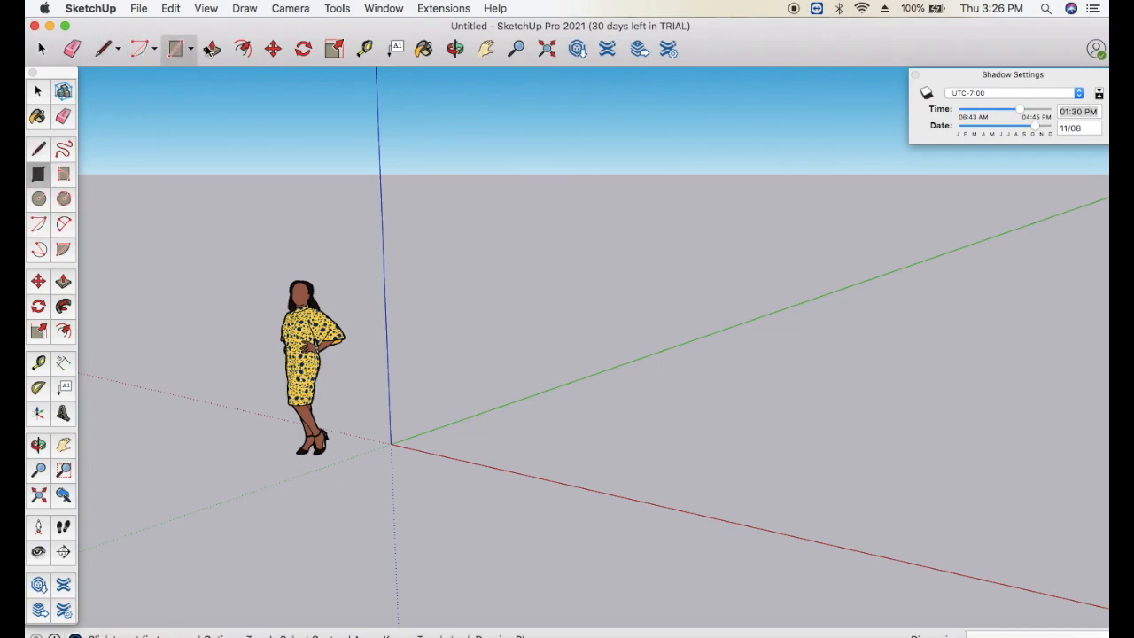
pyautogui.click(213, 50)
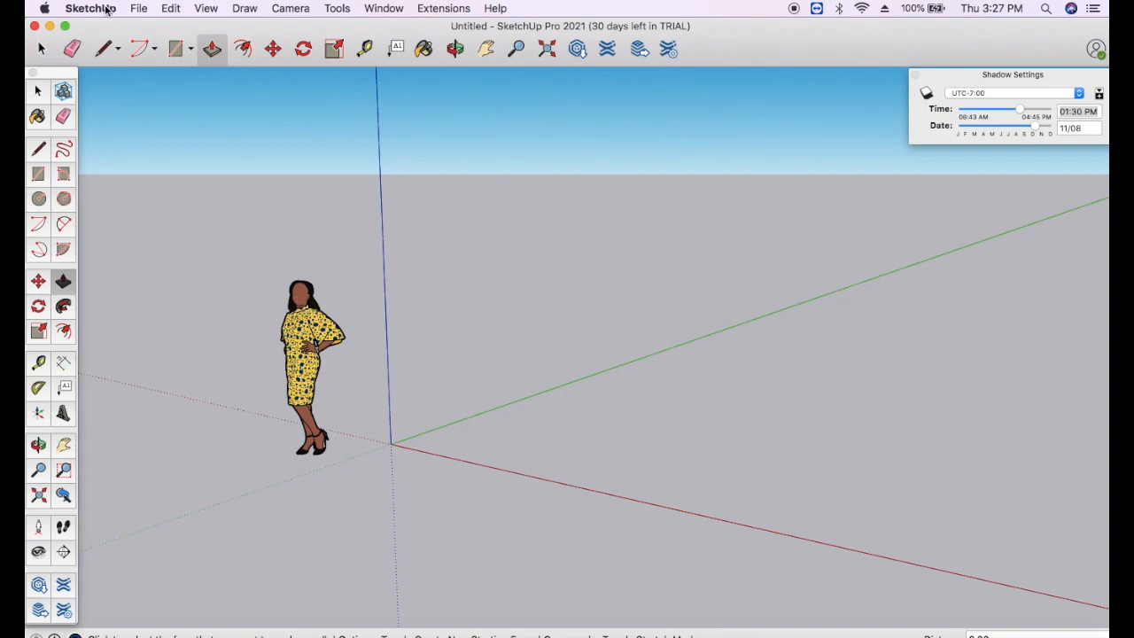
# Step: Delete the default human figure standing near the origin
pyautogui.click(42, 50)
pyautogui.click(302, 305)
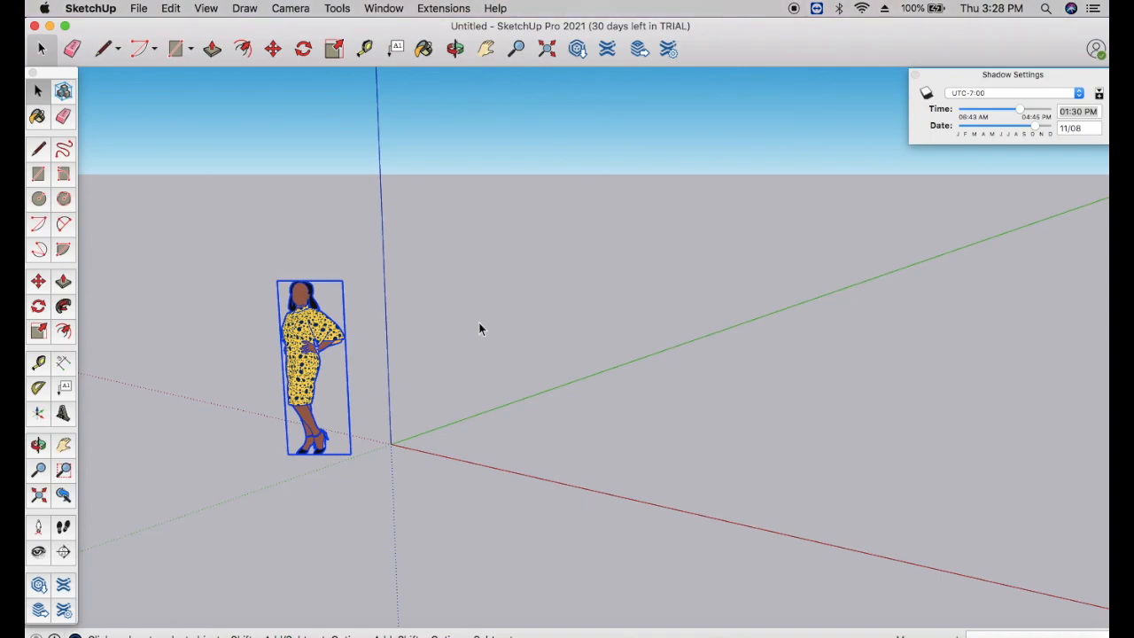
pyautogui.press('Delete')
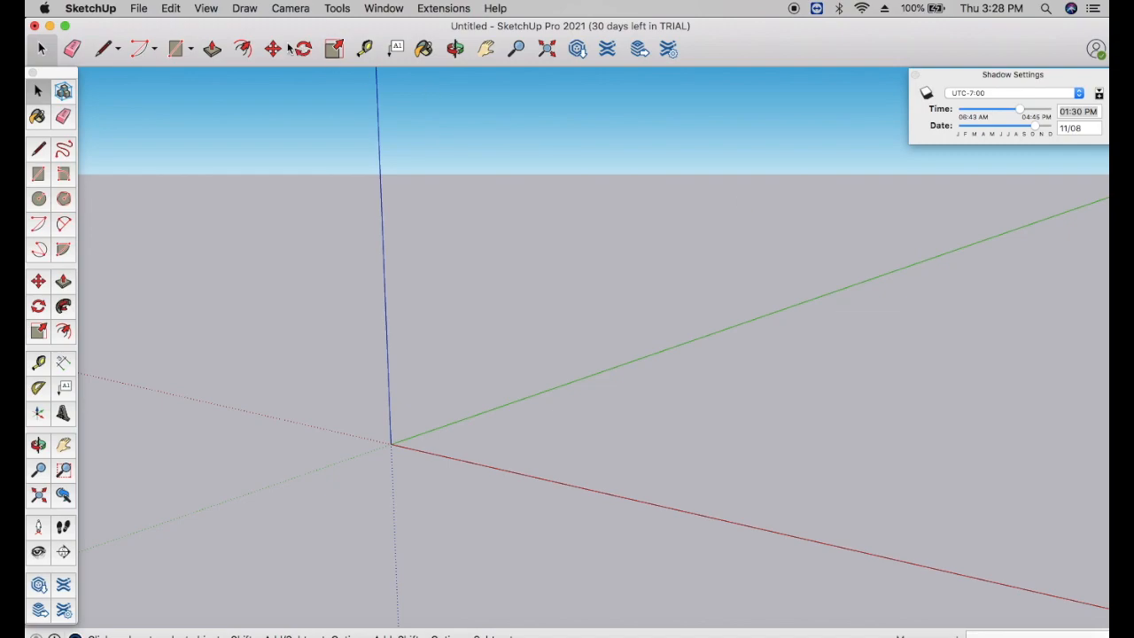
pyautogui.click(139, 9)
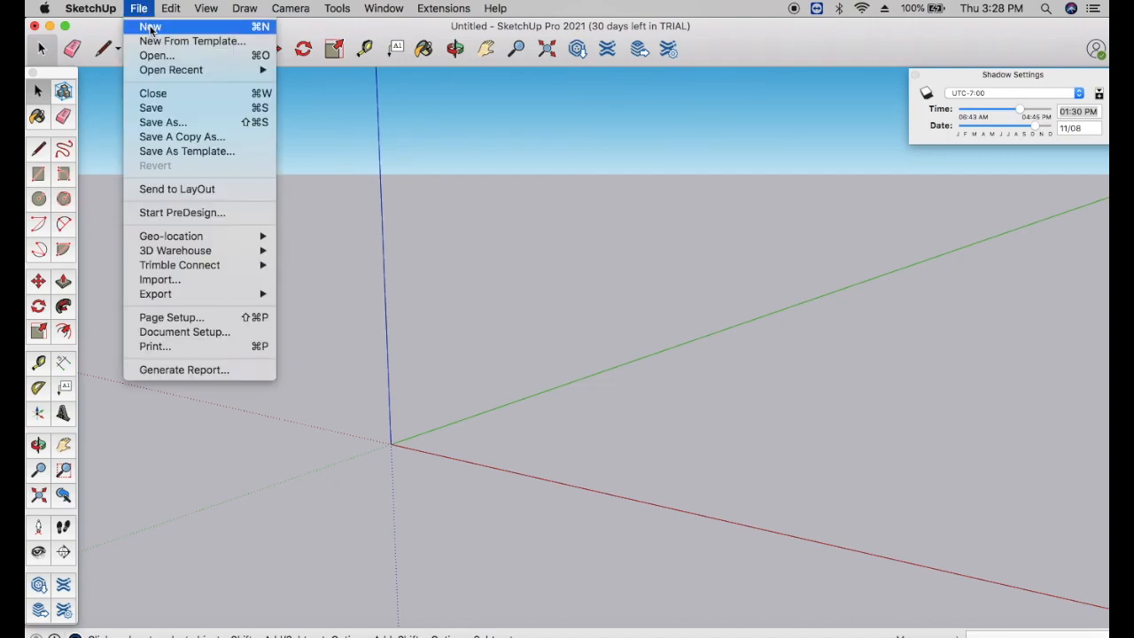
pyautogui.moveTo(167, 63)
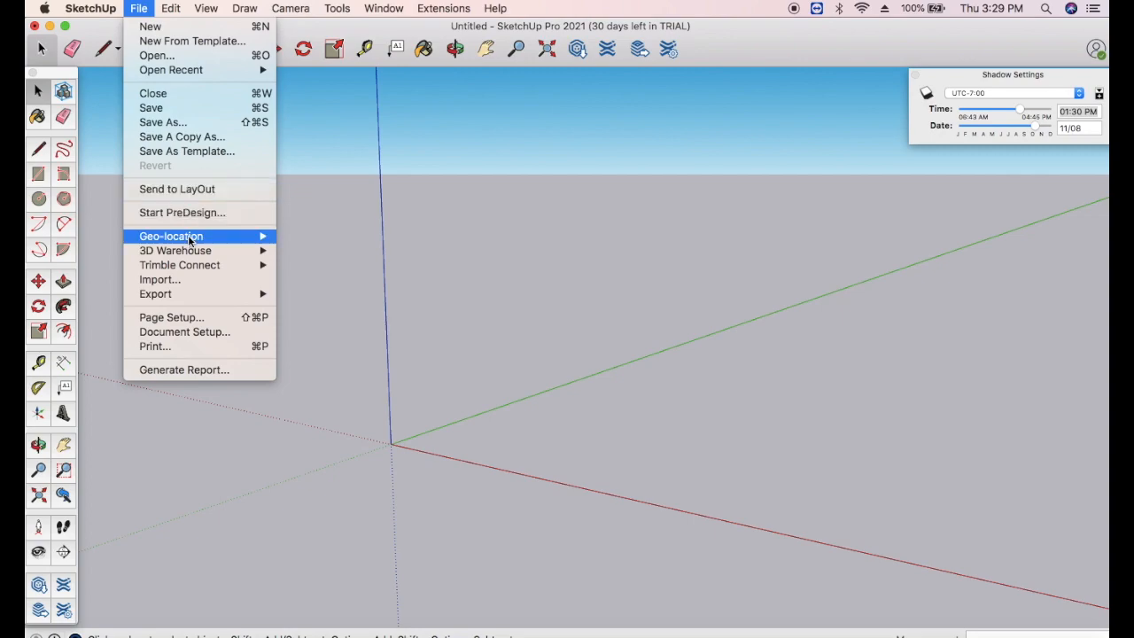
pyautogui.moveTo(189, 241)
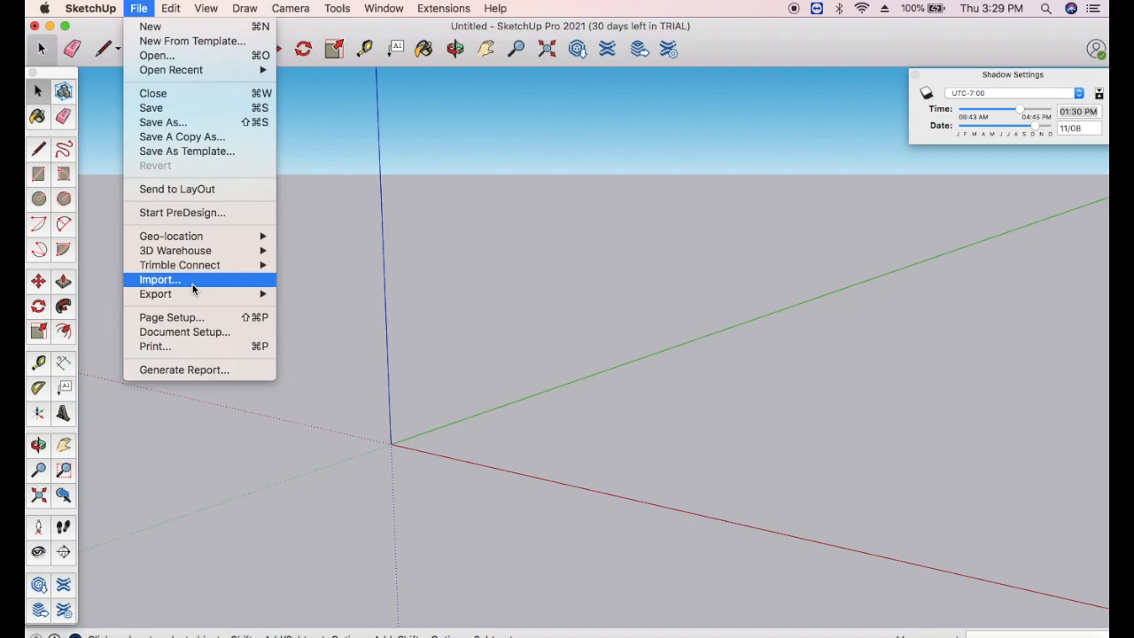
pyautogui.moveTo(194, 294)
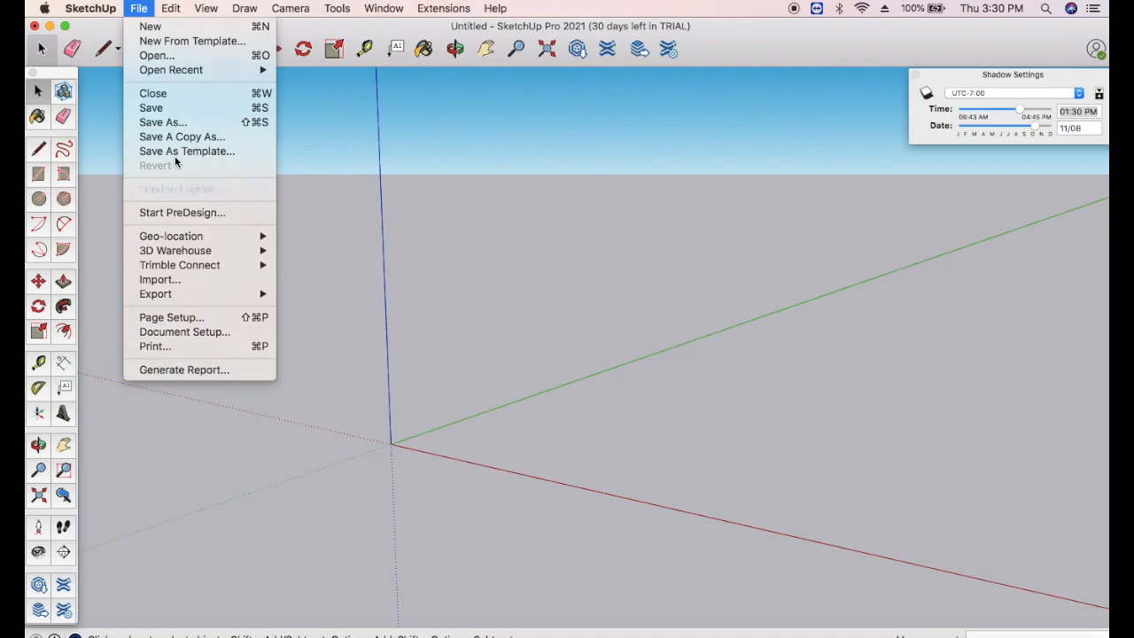
pyautogui.moveTo(174, 7)
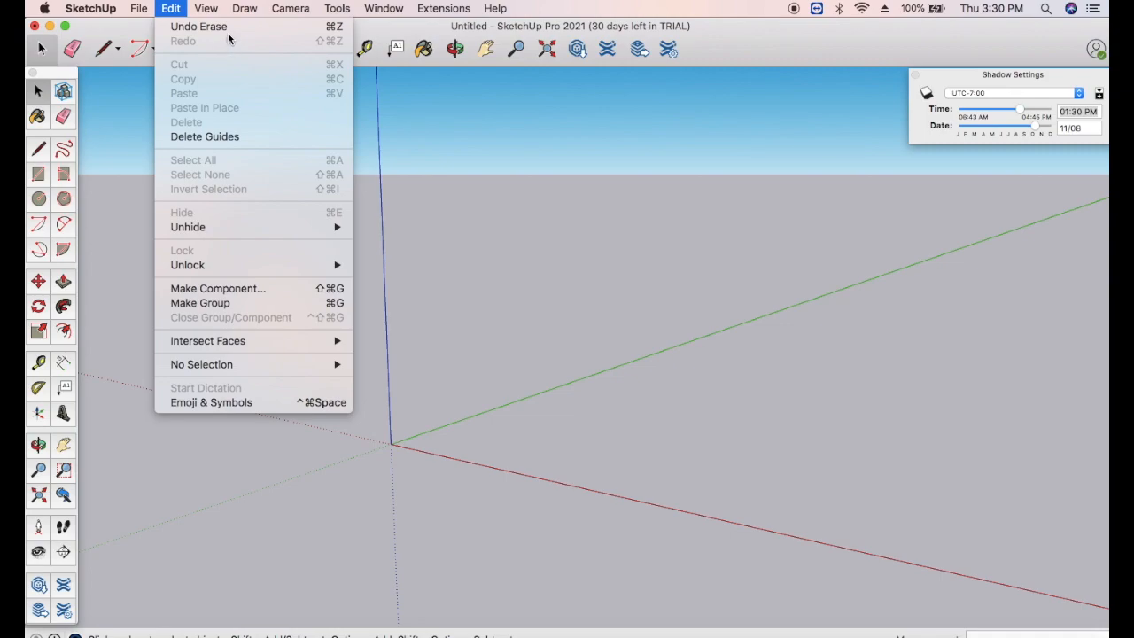
# Step: Show the tab bar above the drawing area and hide it again
pyautogui.moveTo(210, 7)
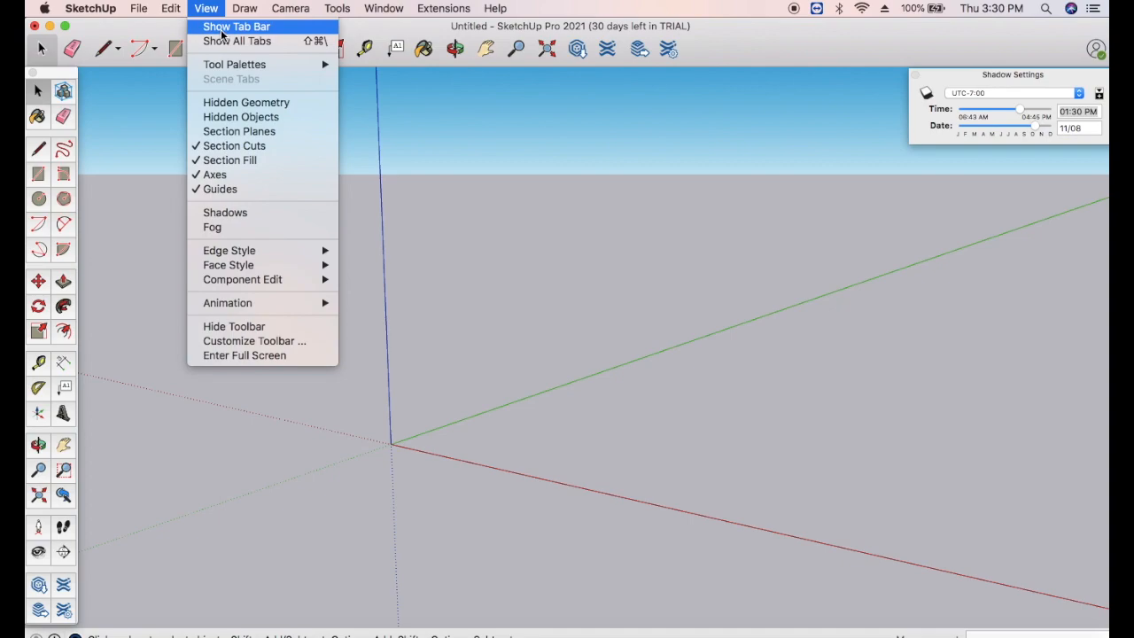
pyautogui.click(230, 26)
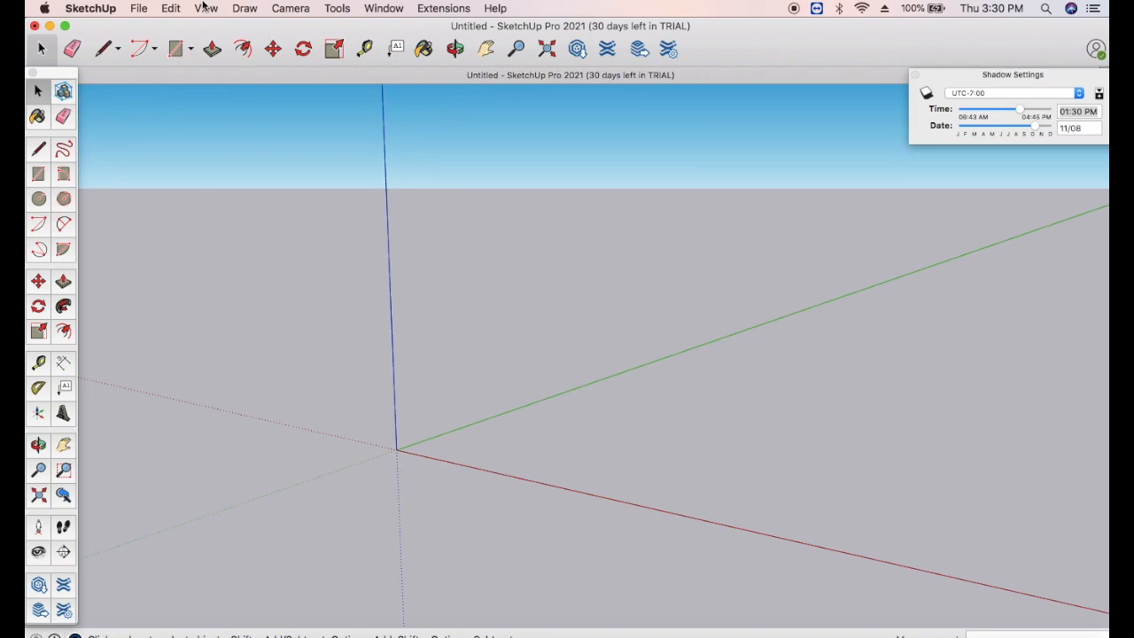
pyautogui.click(204, 8)
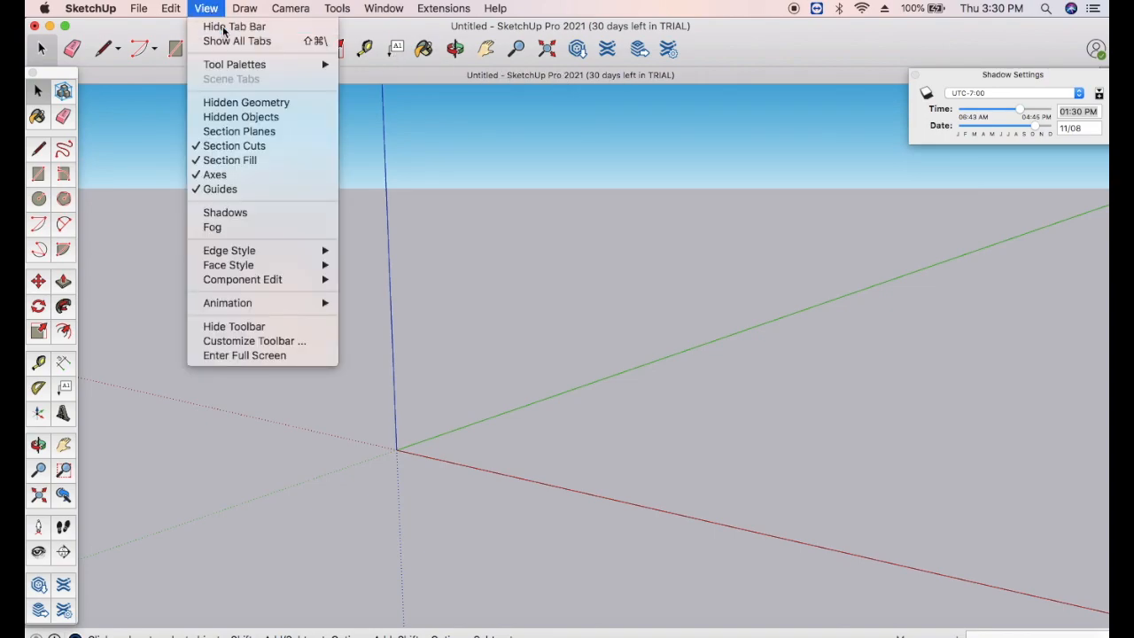
pyautogui.click(224, 28)
# Step: Hide the Large Tool Set palette and show it again
pyautogui.click(219, 9)
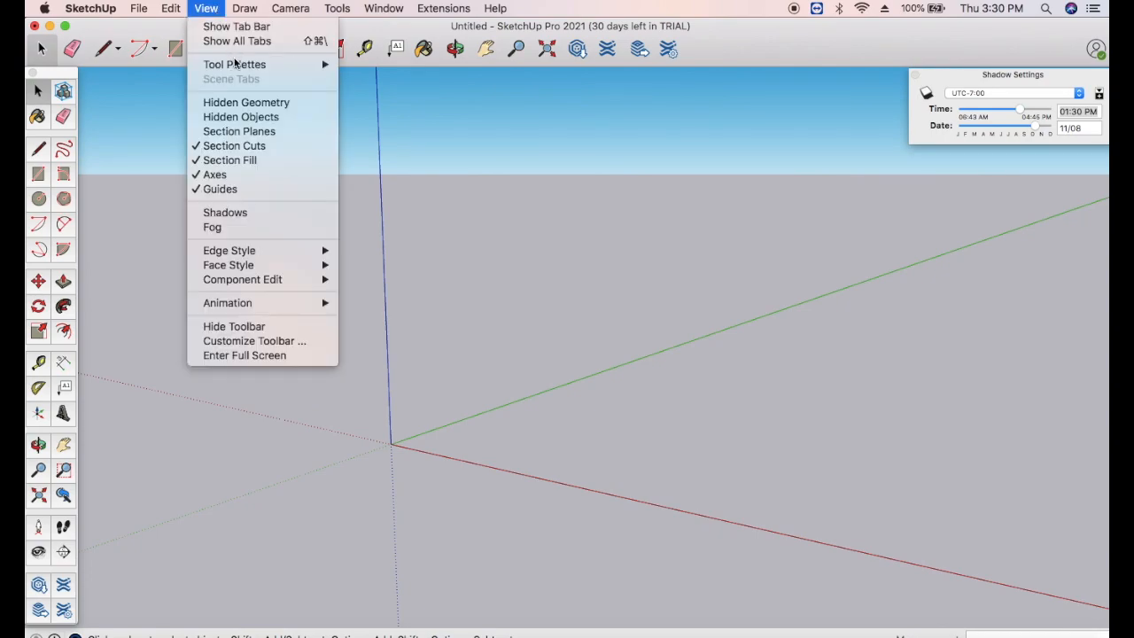
pyautogui.moveTo(236, 66)
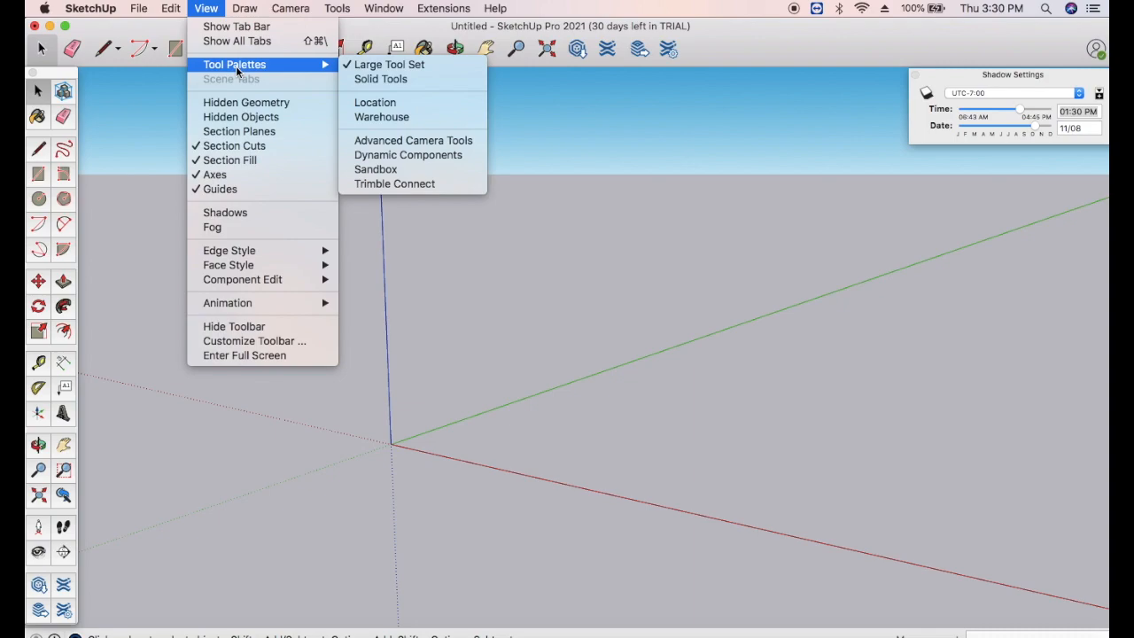
pyautogui.click(398, 64)
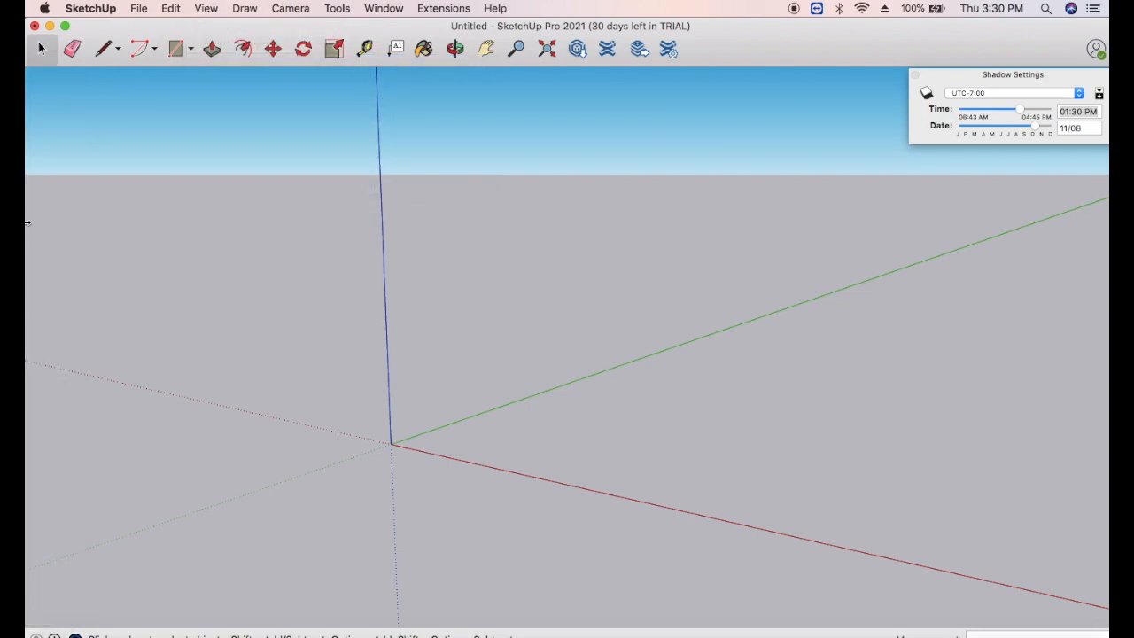
pyautogui.click(216, 9)
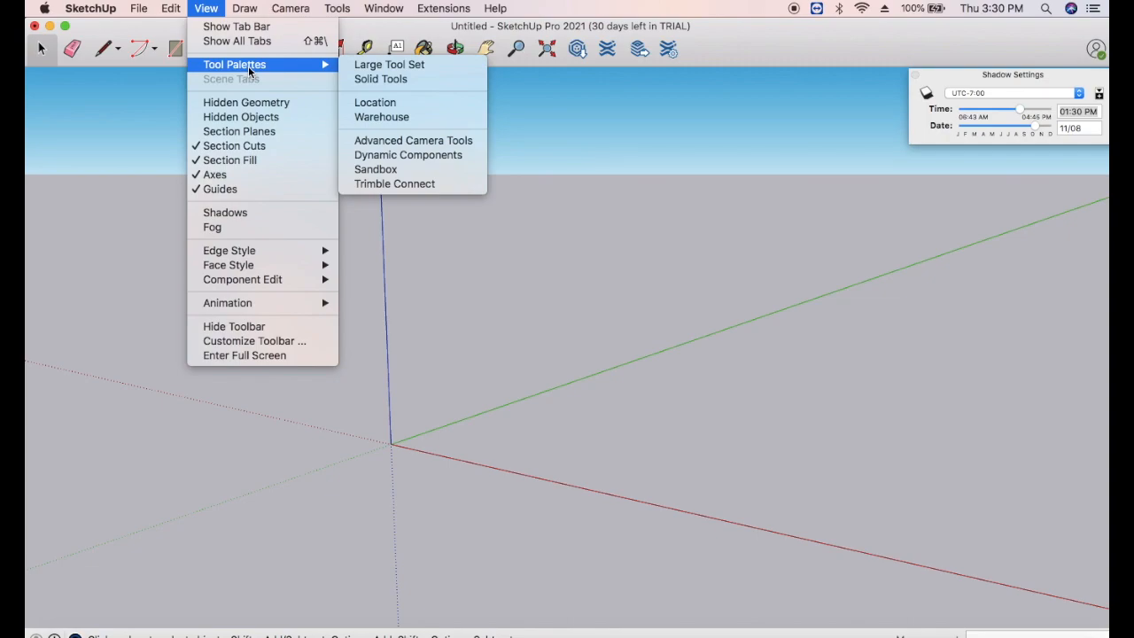
pyautogui.click(387, 65)
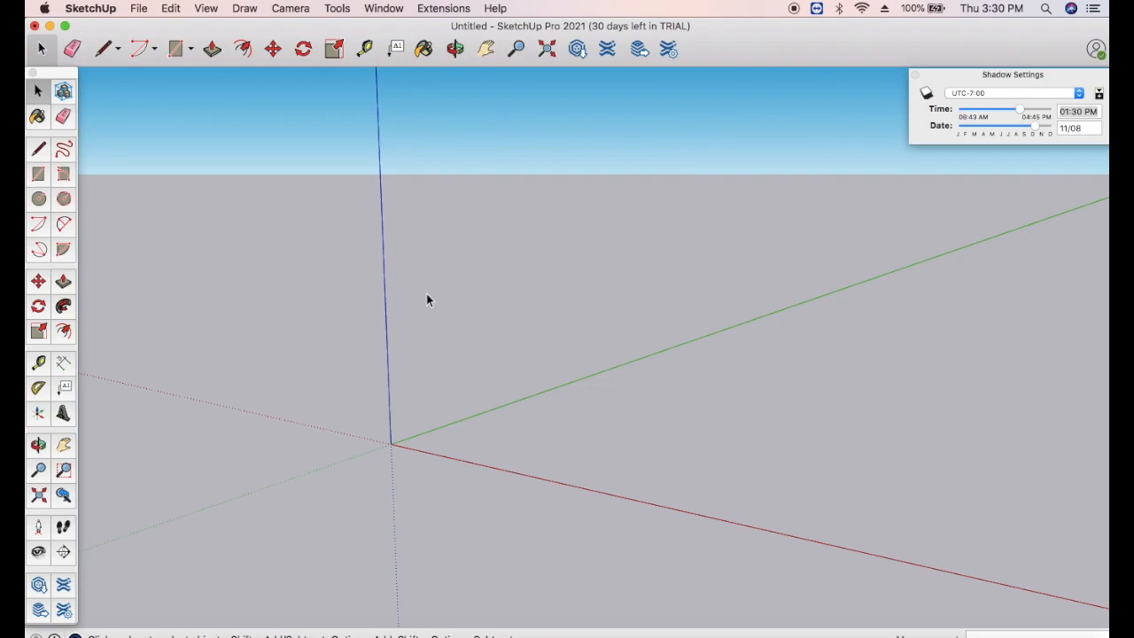
pyautogui.click(213, 8)
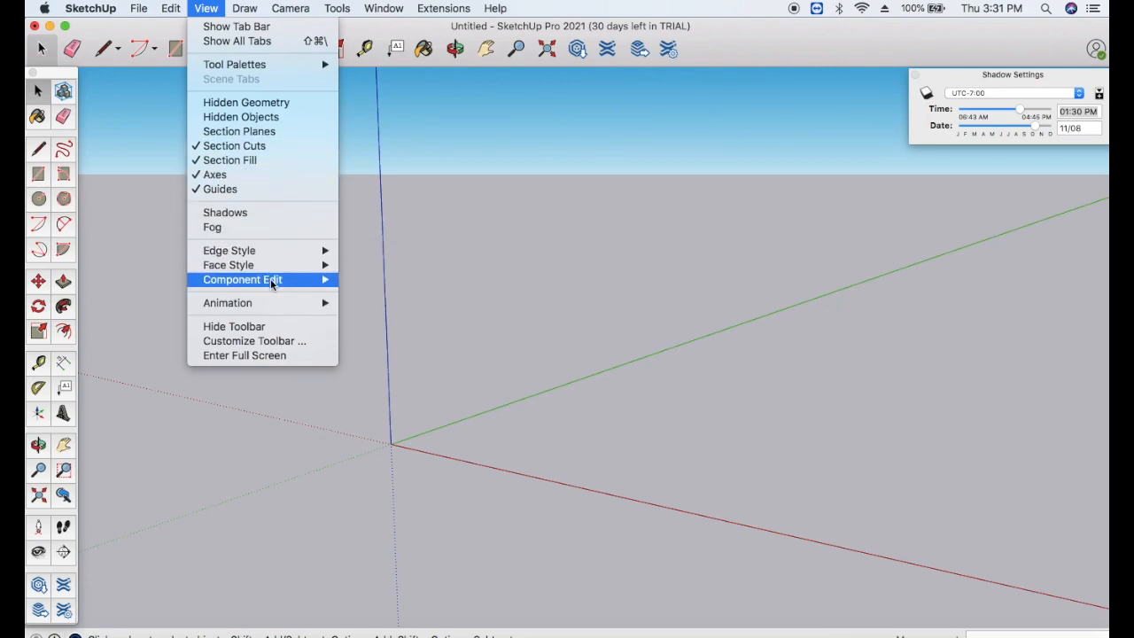
pyautogui.moveTo(272, 303)
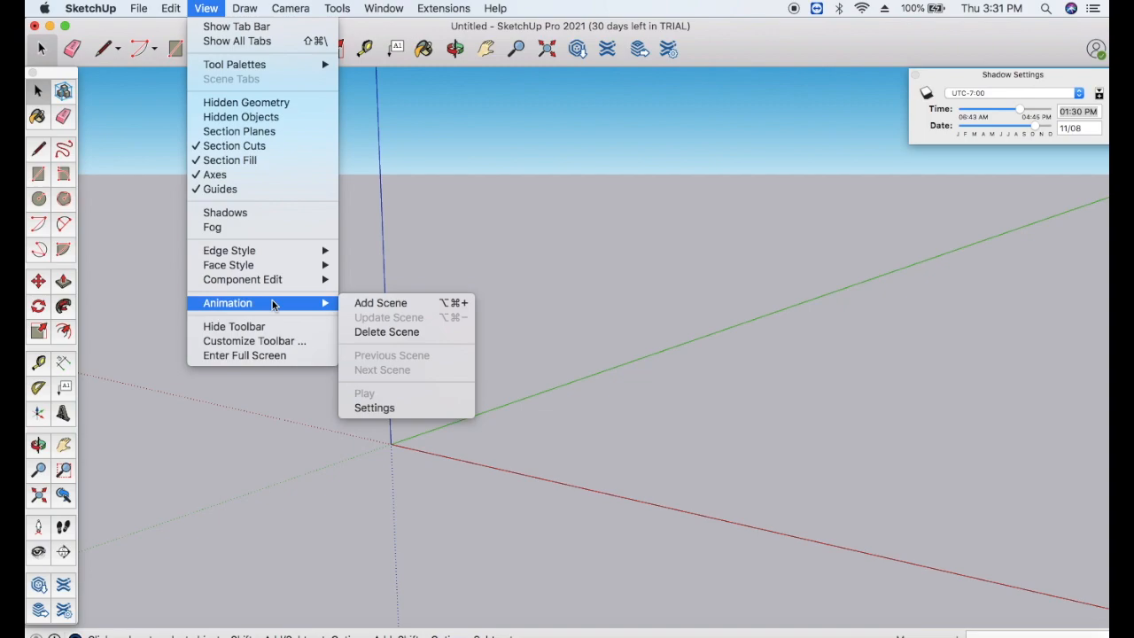
pyautogui.moveTo(242, 11)
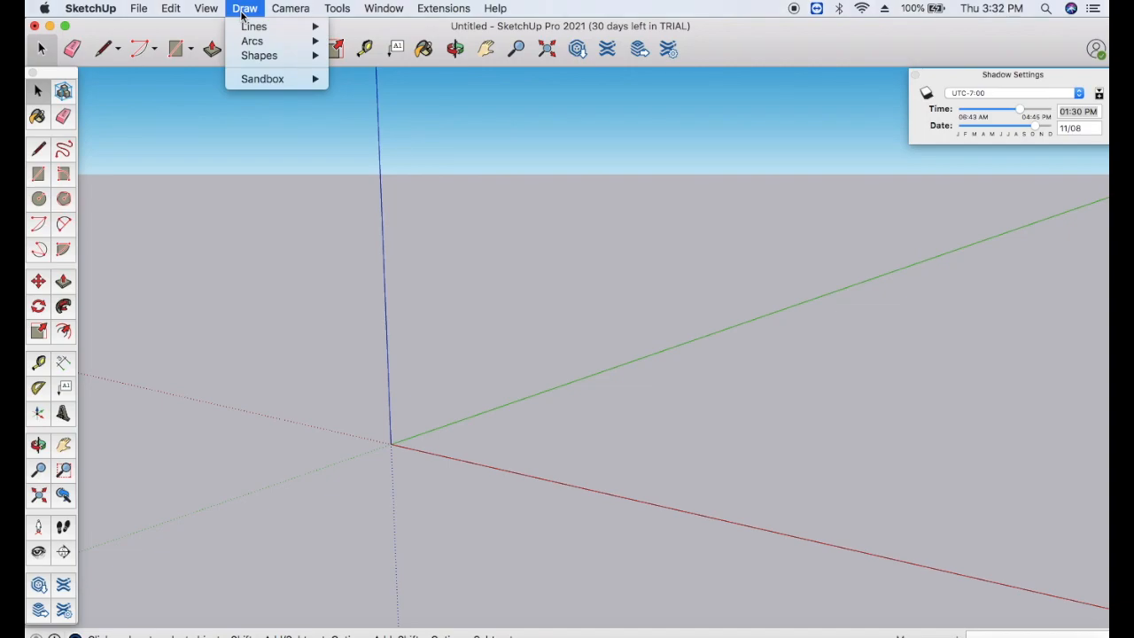
pyautogui.moveTo(254, 34)
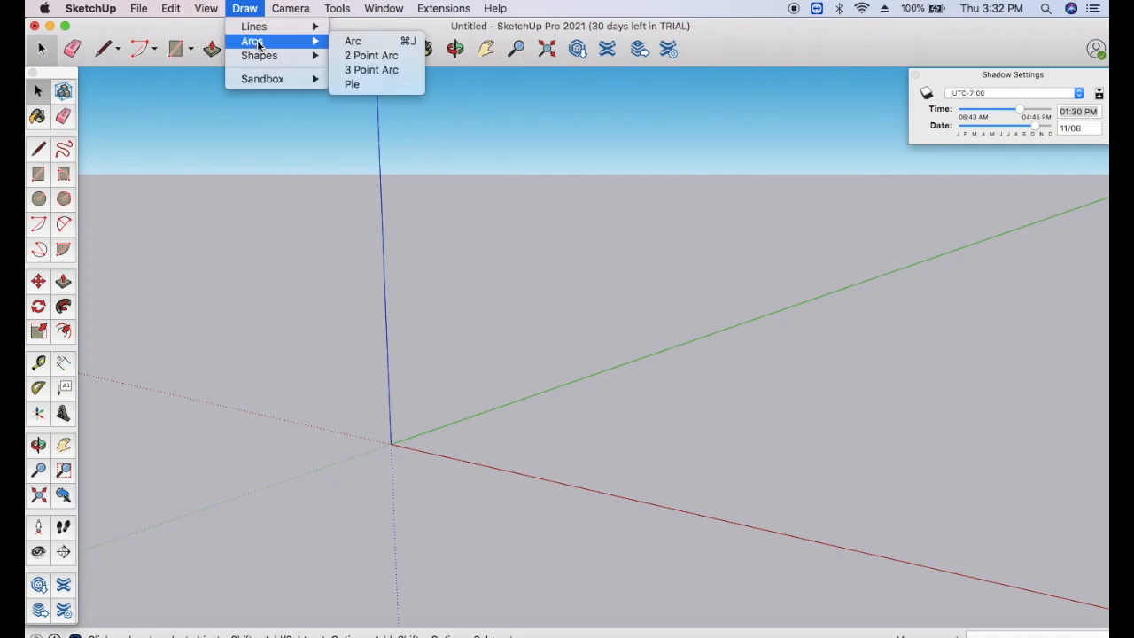
pyautogui.moveTo(269, 79)
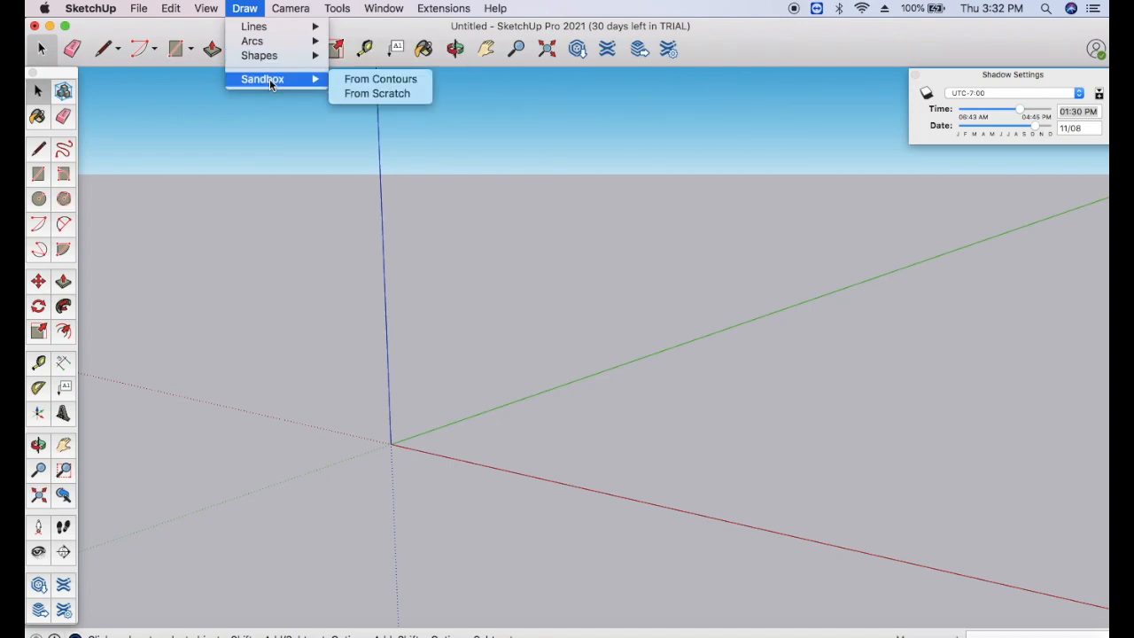
# Step: Switch the camera to the standard Top view of the model
pyautogui.moveTo(295, 8)
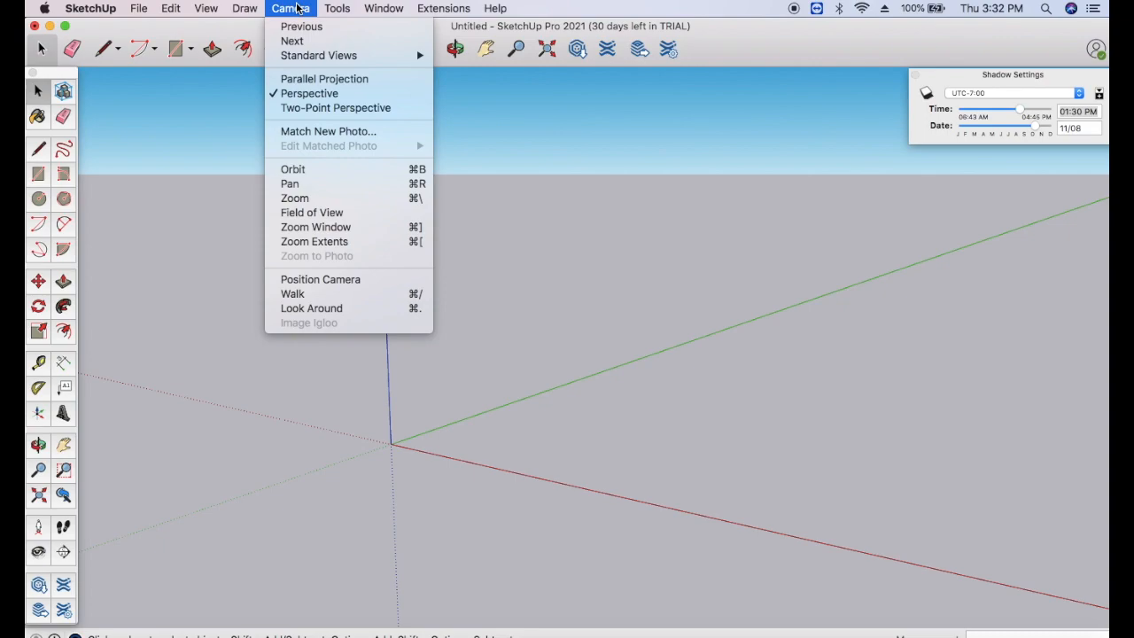
pyautogui.moveTo(306, 55)
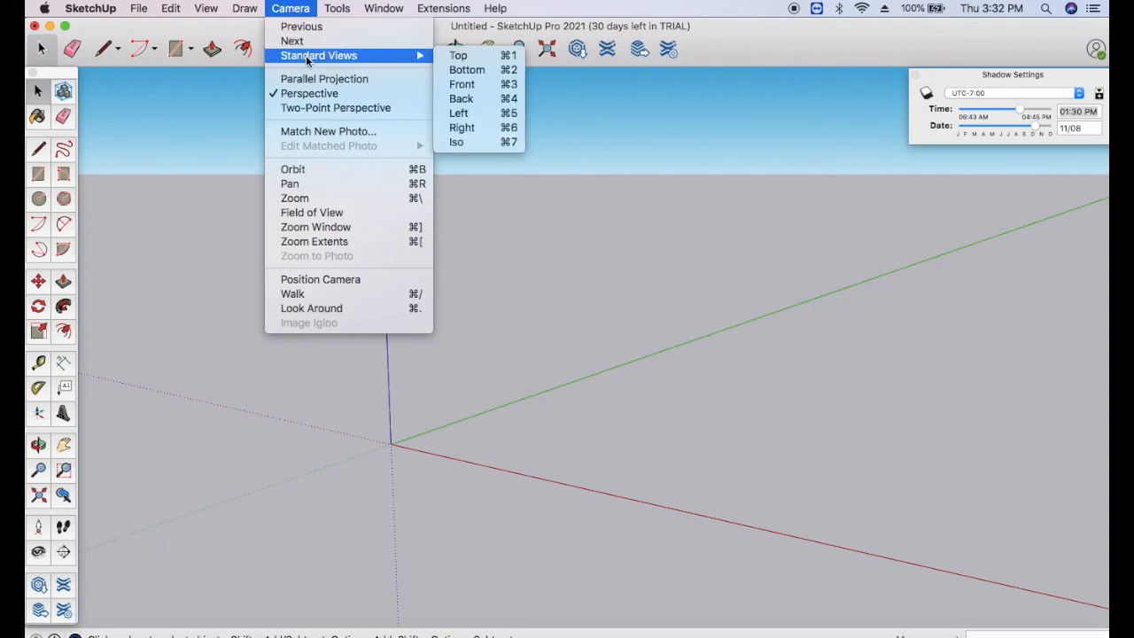
pyautogui.click(458, 56)
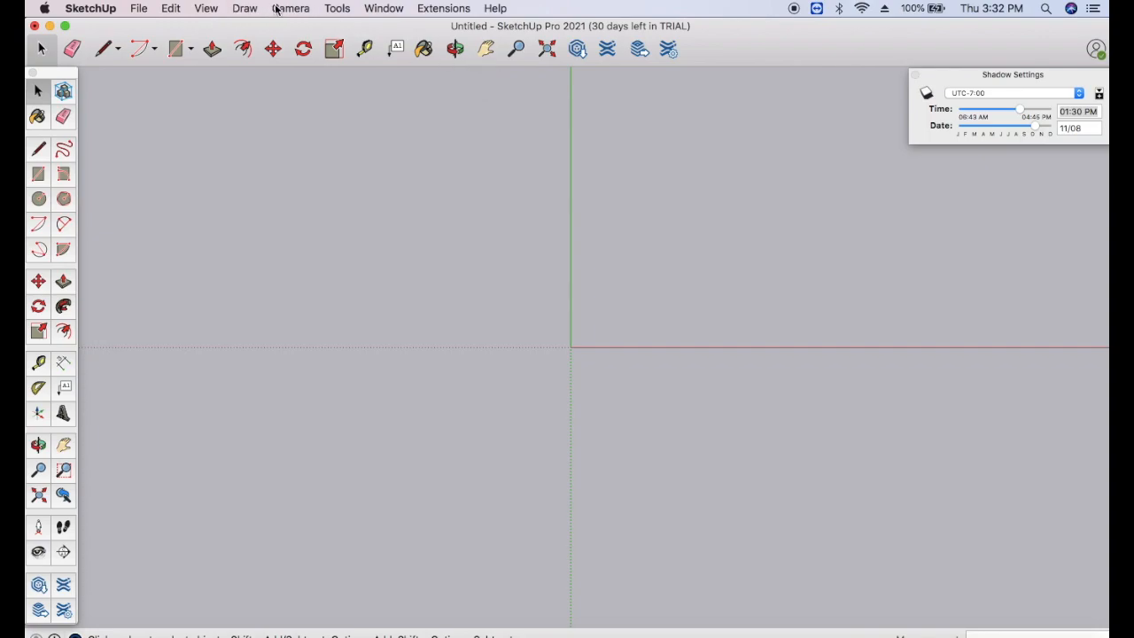
# Step: Switch the camera to the standard Bottom view of the model
pyautogui.click(209, 9)
pyautogui.moveTo(241, 11)
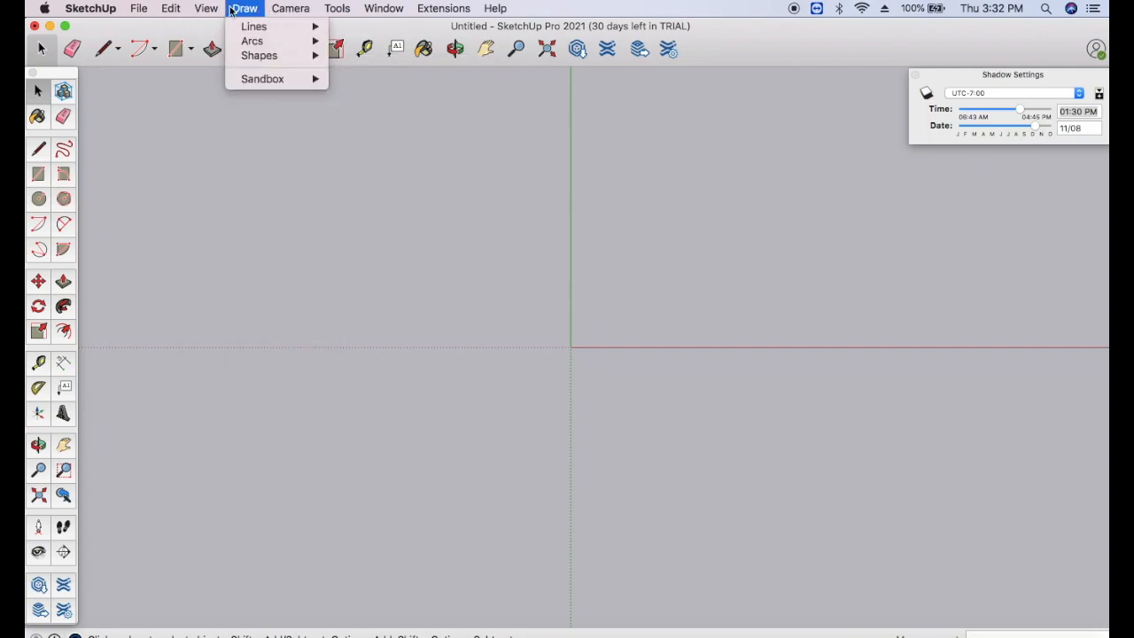
pyautogui.moveTo(290, 9)
pyautogui.moveTo(355, 55)
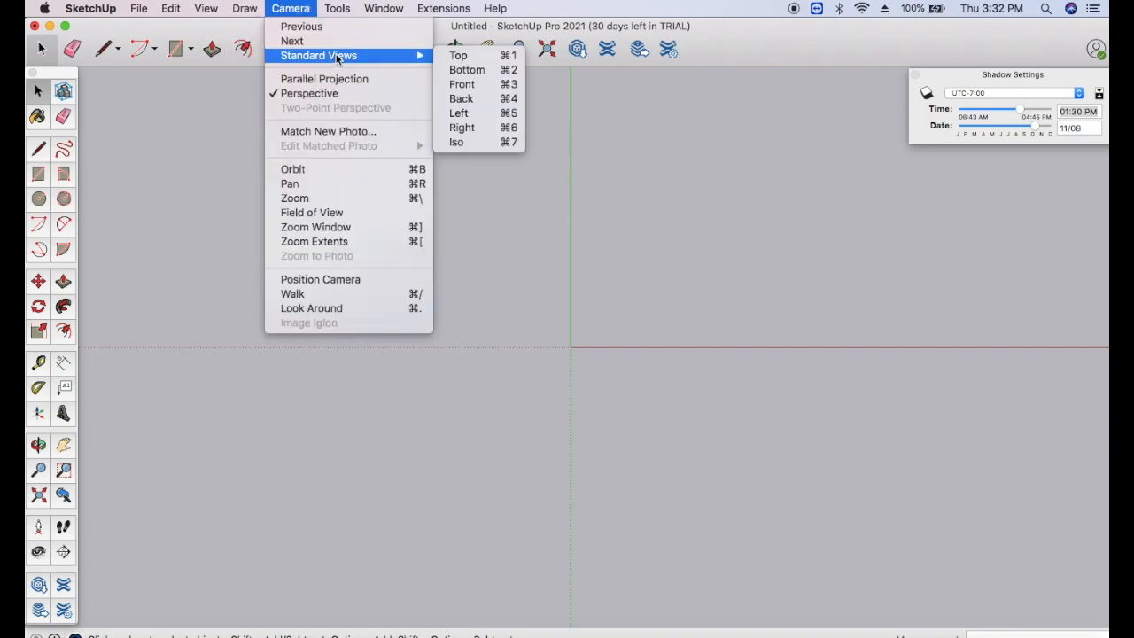
pyautogui.click(454, 71)
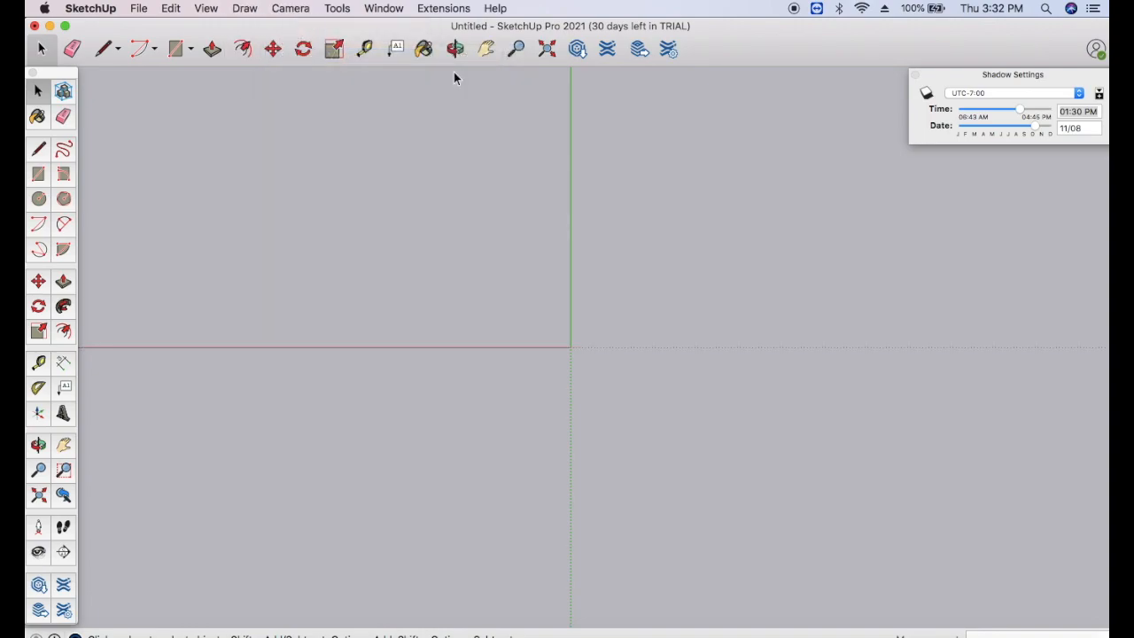
# Step: Switch the camera to the standard Iso view of the model
pyautogui.click(293, 9)
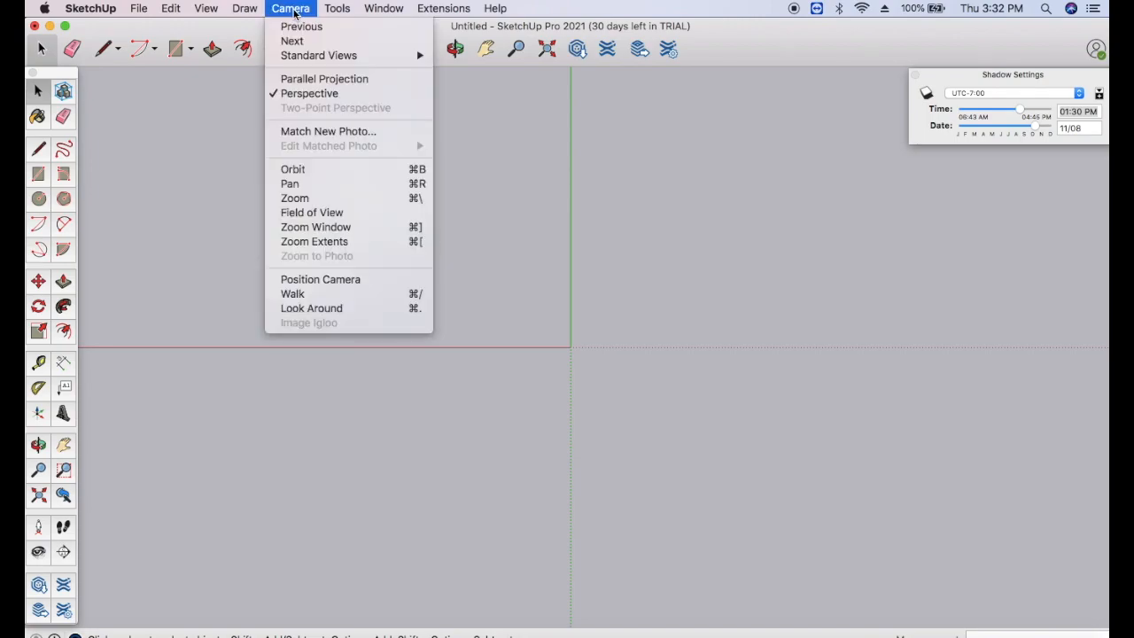
pyautogui.moveTo(326, 55)
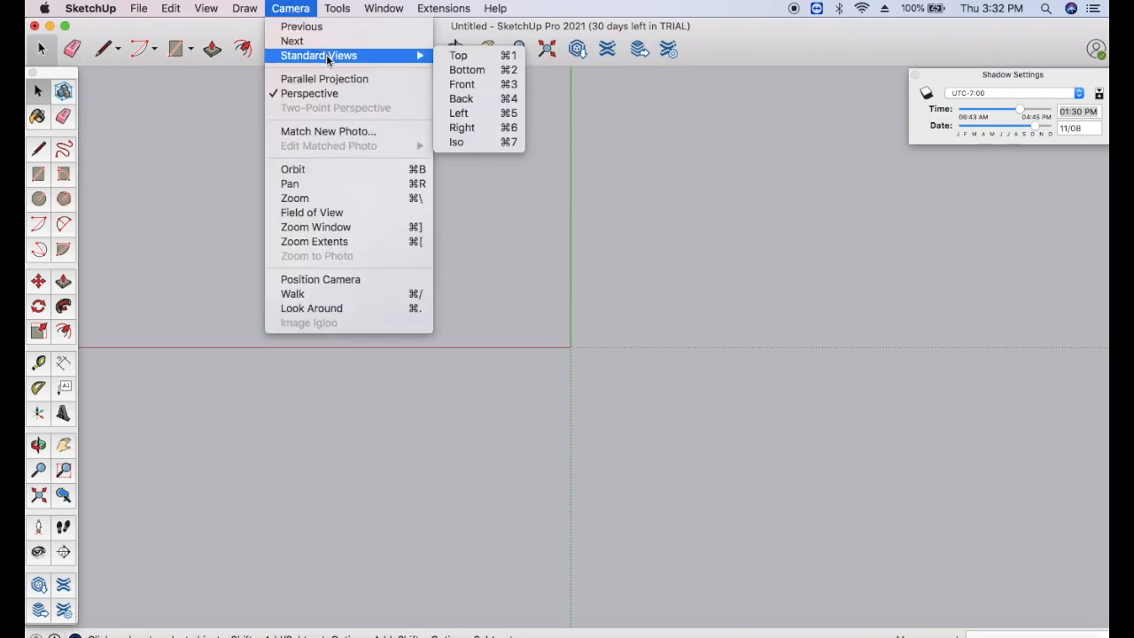
pyautogui.click(477, 142)
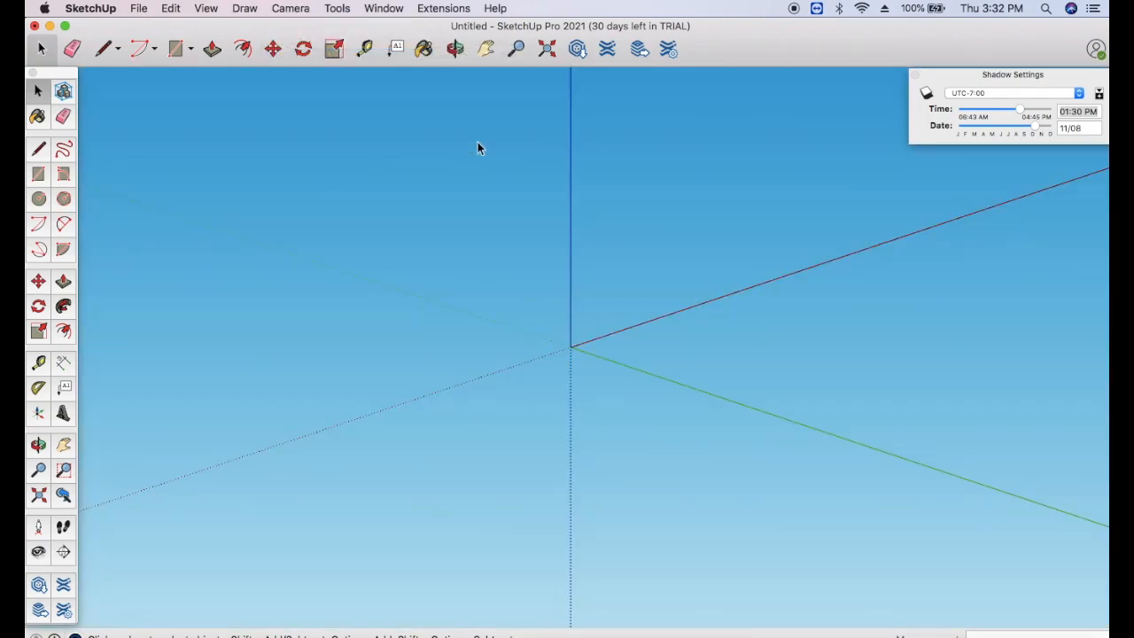
pyautogui.click(344, 11)
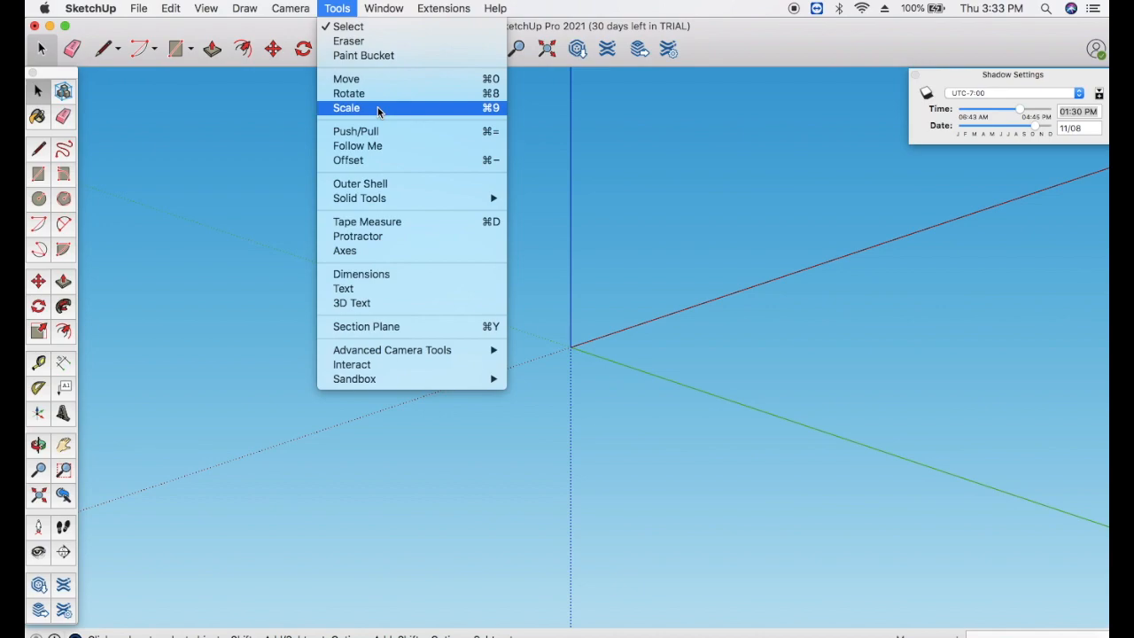
pyautogui.moveTo(380, 8)
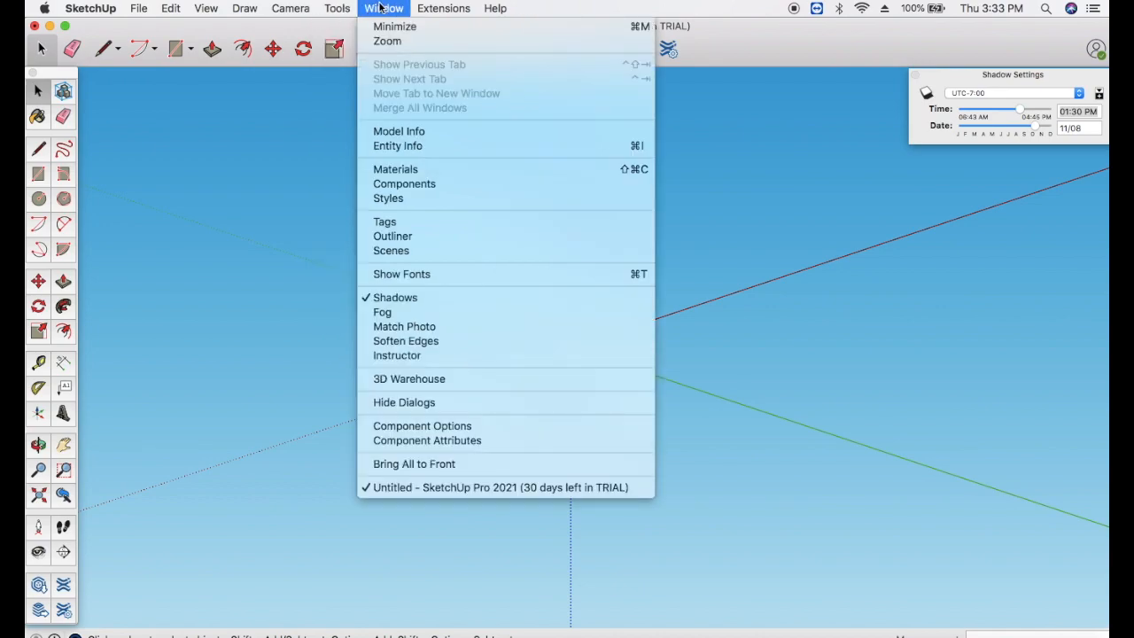
pyautogui.moveTo(340, 8)
pyautogui.moveTo(436, 5)
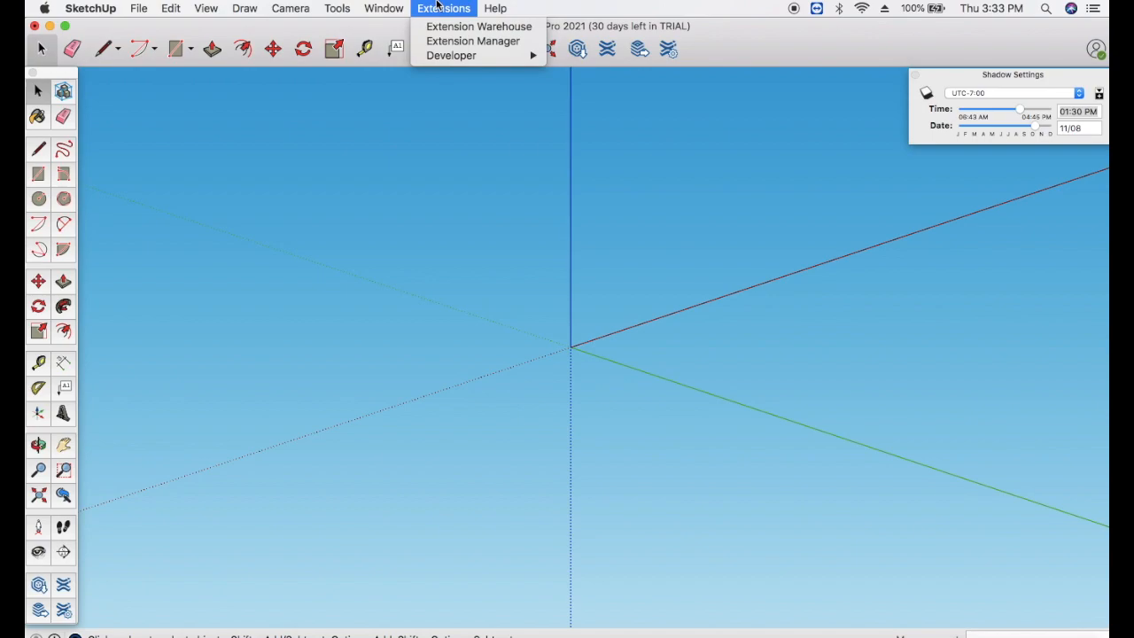
pyautogui.moveTo(496, 6)
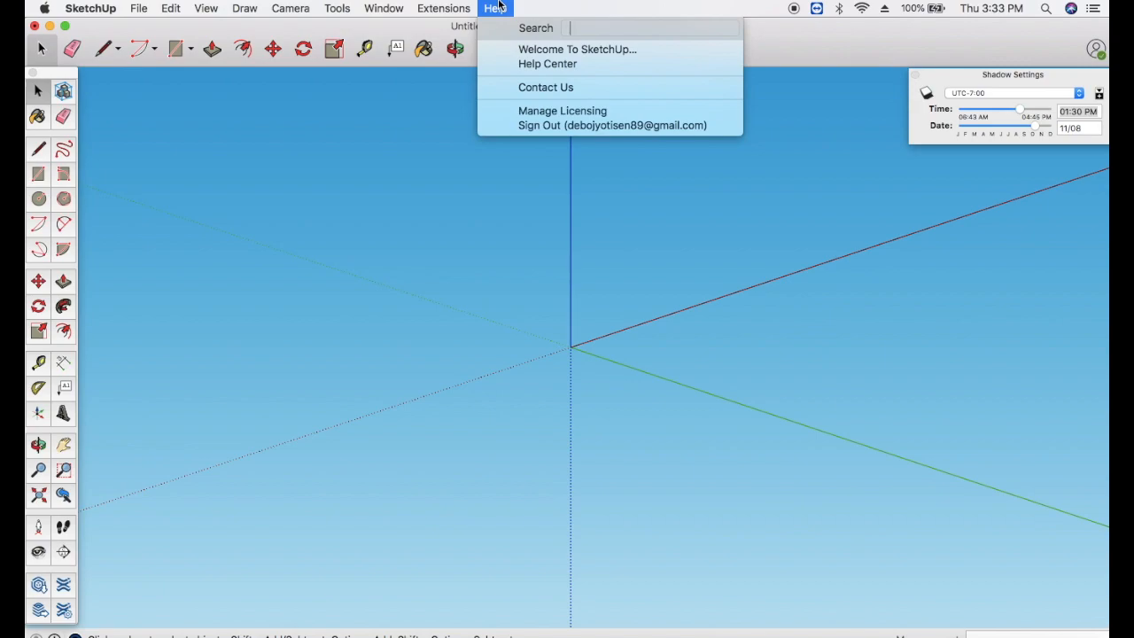
pyautogui.click(413, 187)
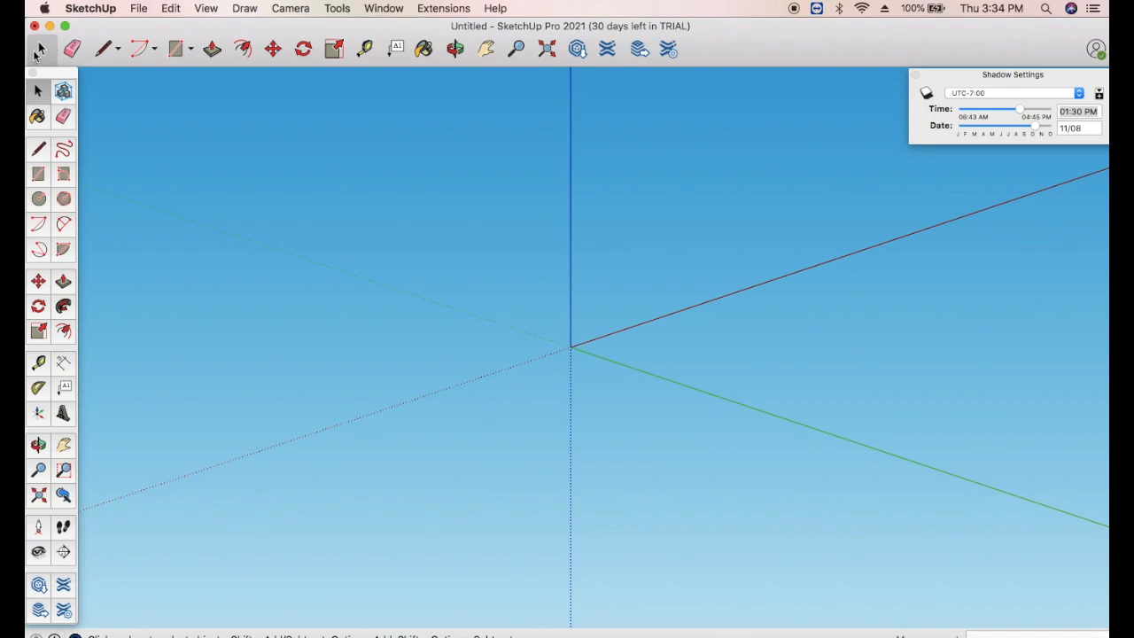
# Step: Activate the Eraser, Line, Arc, Rectangle and Push/Pull tools one after another without drawing anything
pyautogui.click(72, 50)
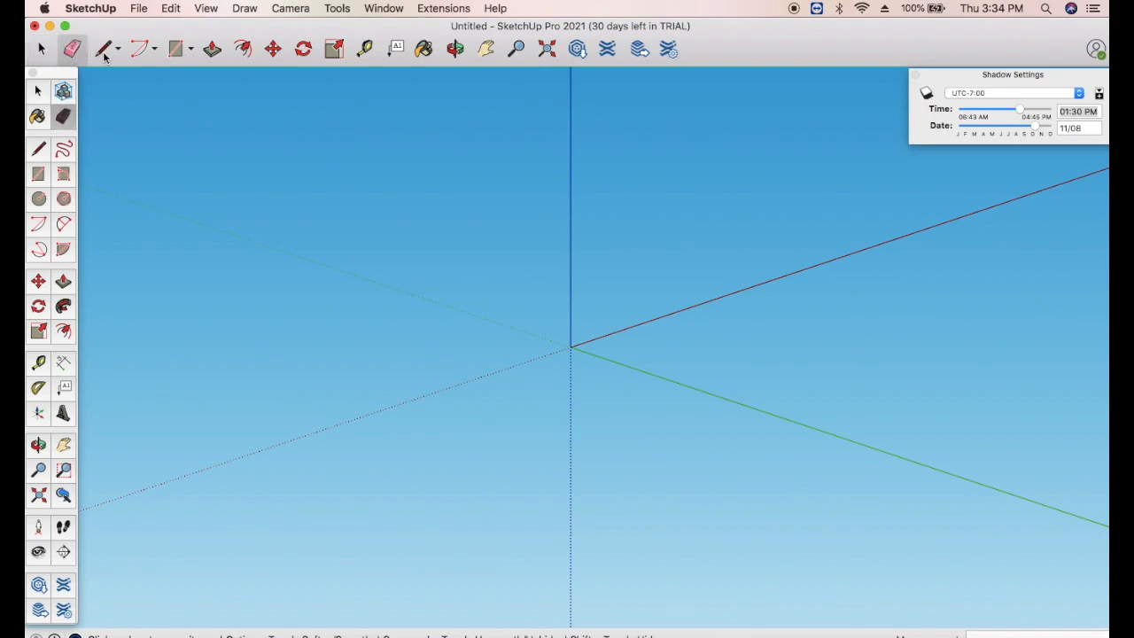
pyautogui.click(104, 51)
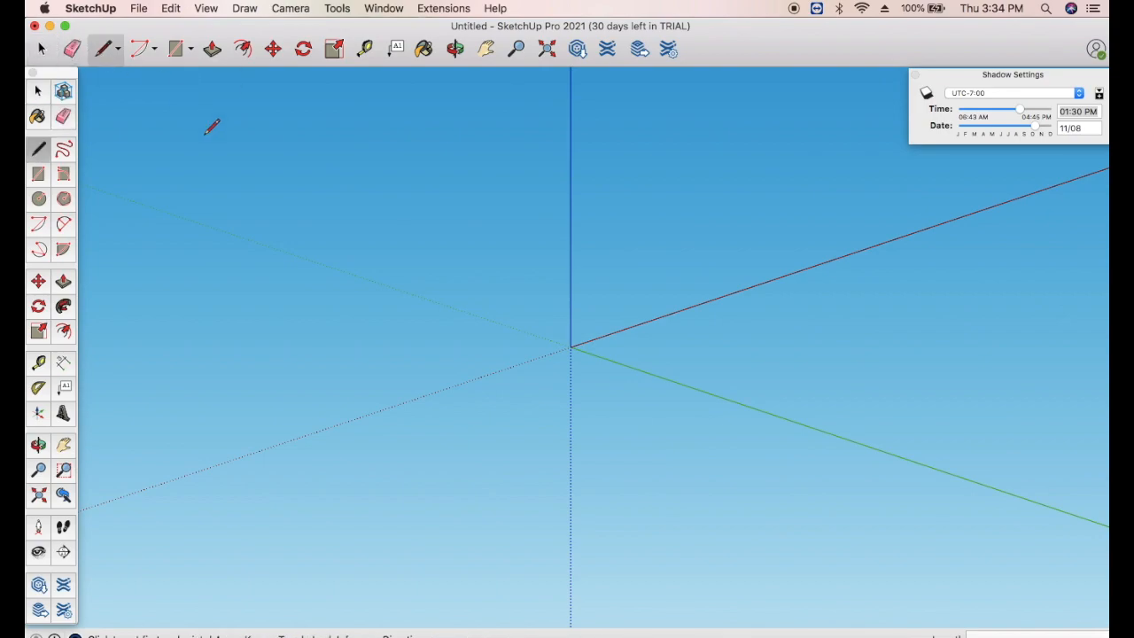
pyautogui.click(138, 57)
pyautogui.click(180, 55)
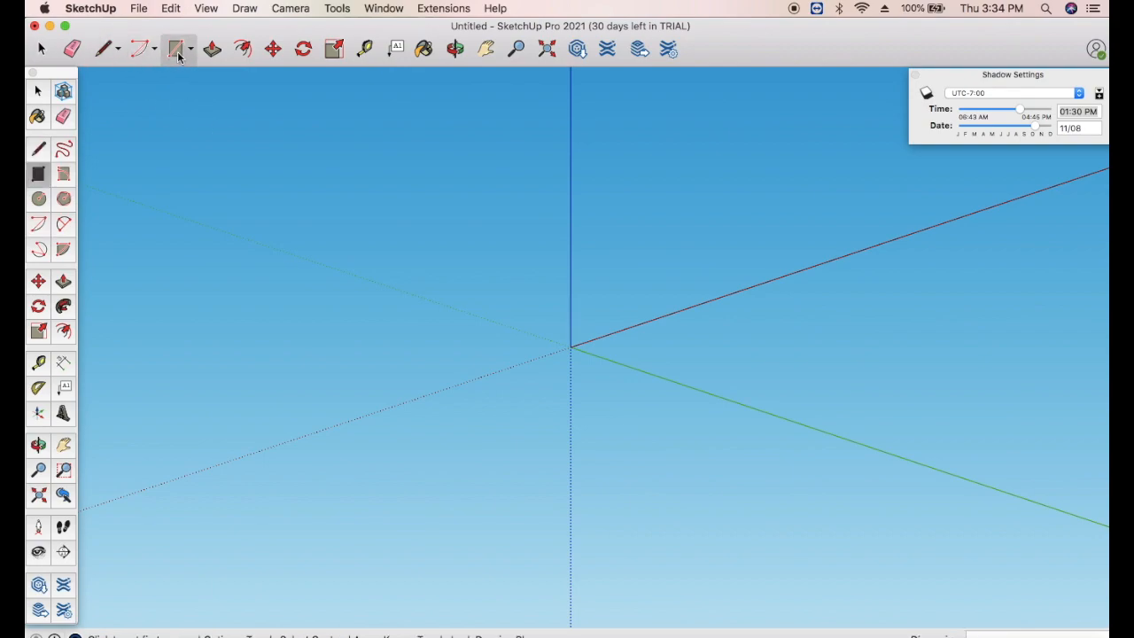
pyautogui.click(213, 51)
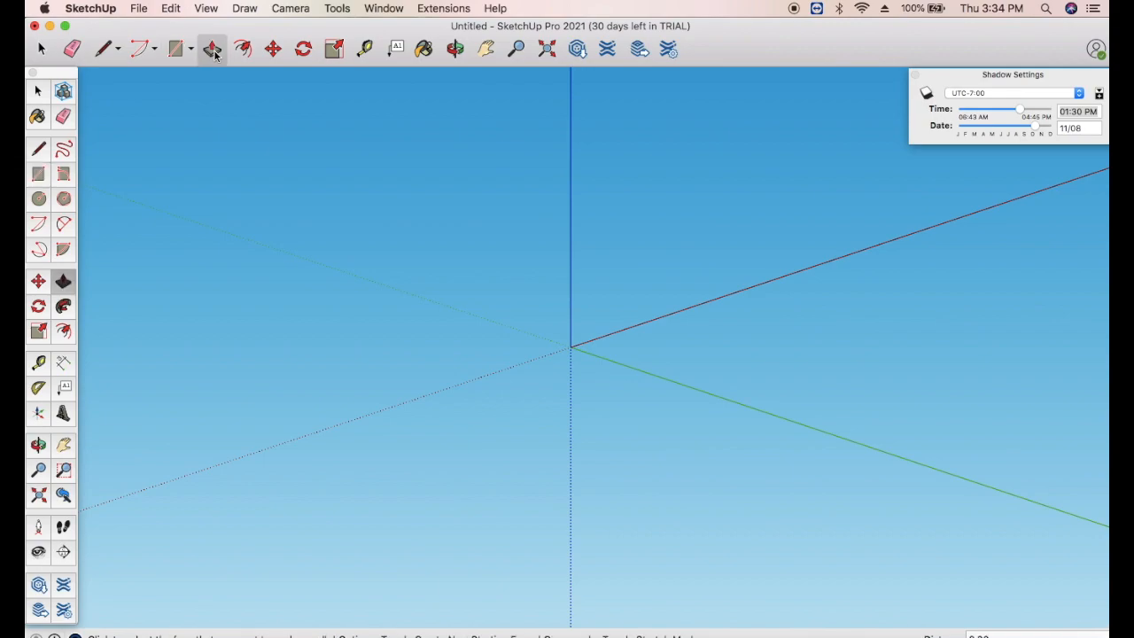
pyautogui.rightClick(214, 55)
pyautogui.click(211, 53)
# Step: Activate the Offset, Move, Rotate and Scale tools in turn without editing anything
pyautogui.click(243, 51)
pyautogui.click(272, 52)
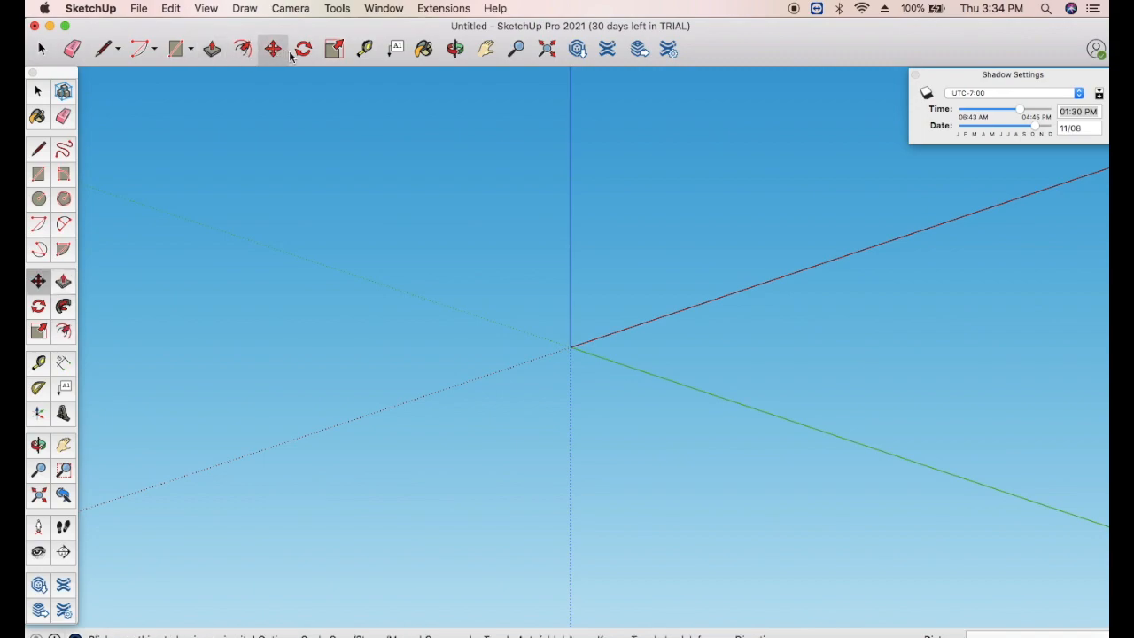
pyautogui.click(303, 53)
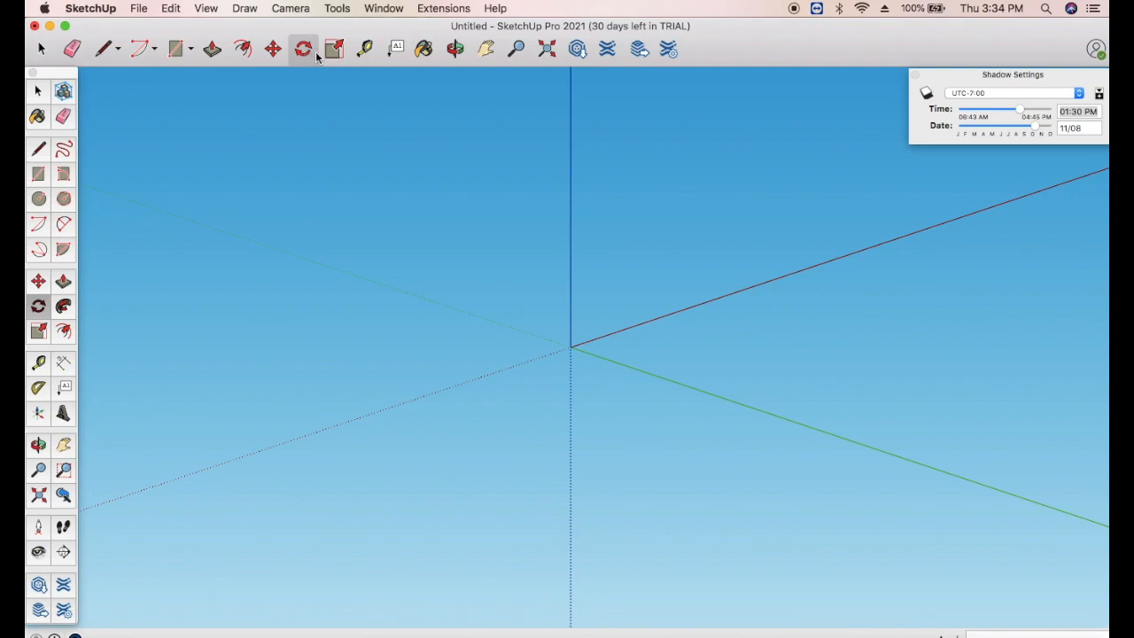
pyautogui.click(334, 51)
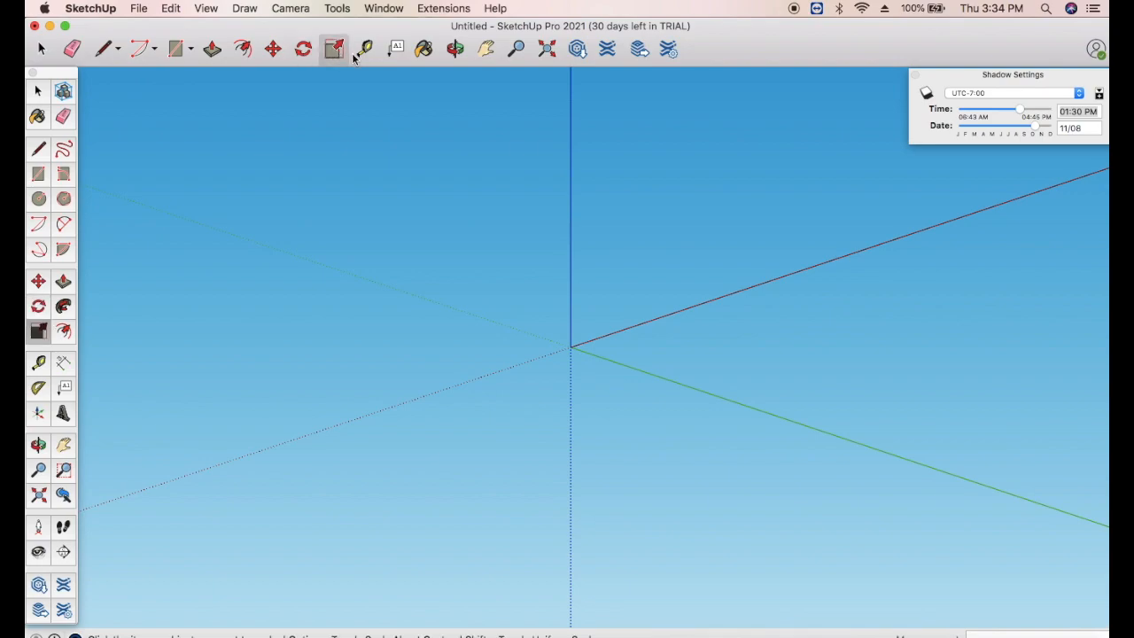
# Step: Try the Tape Measure, Text and Paint Bucket tools in turn and close the Colors window
pyautogui.click(364, 50)
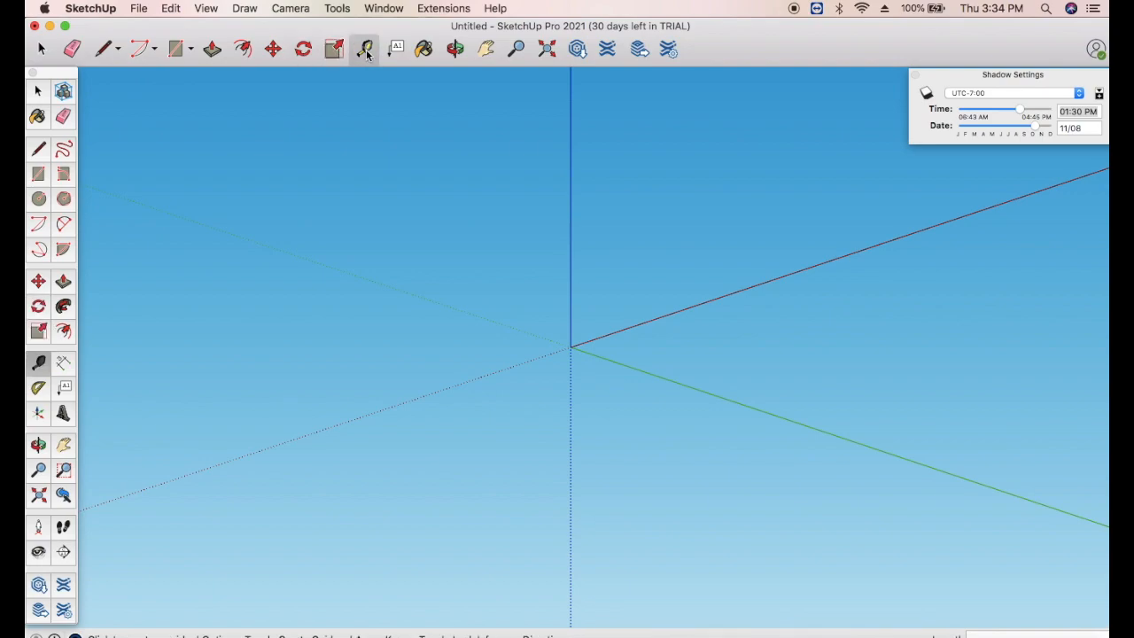
pyautogui.click(395, 49)
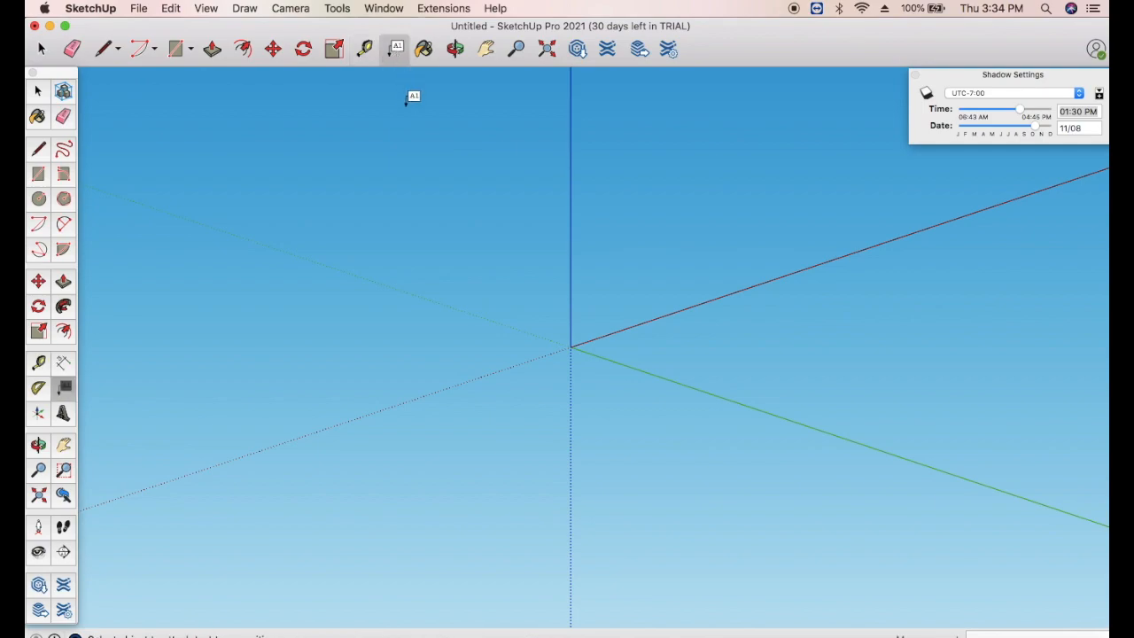
pyautogui.click(423, 50)
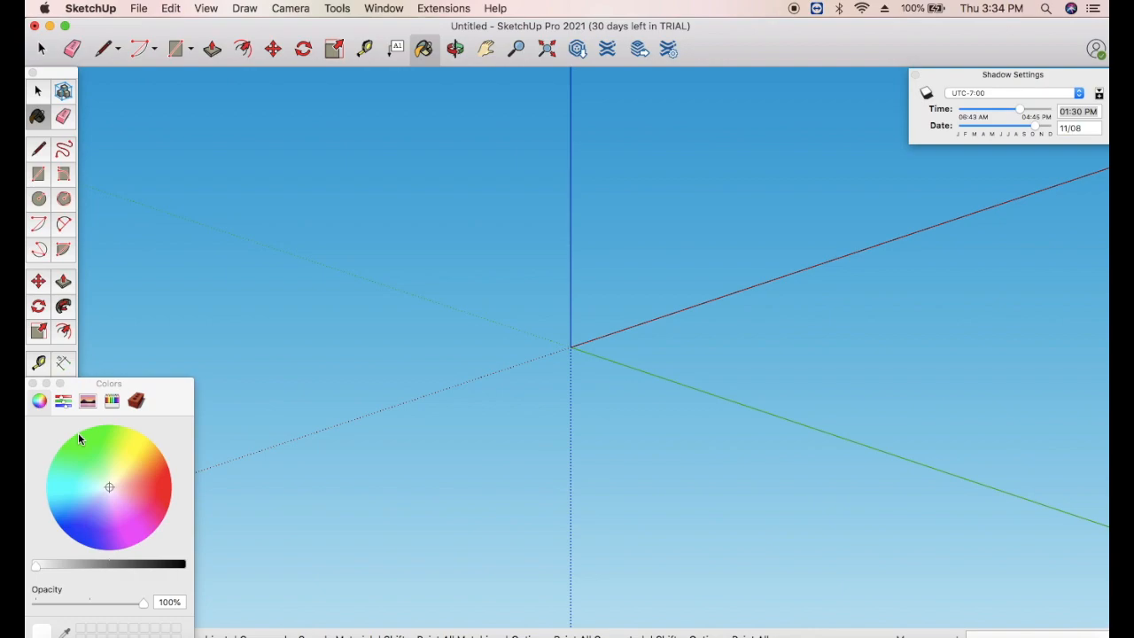
pyautogui.click(32, 385)
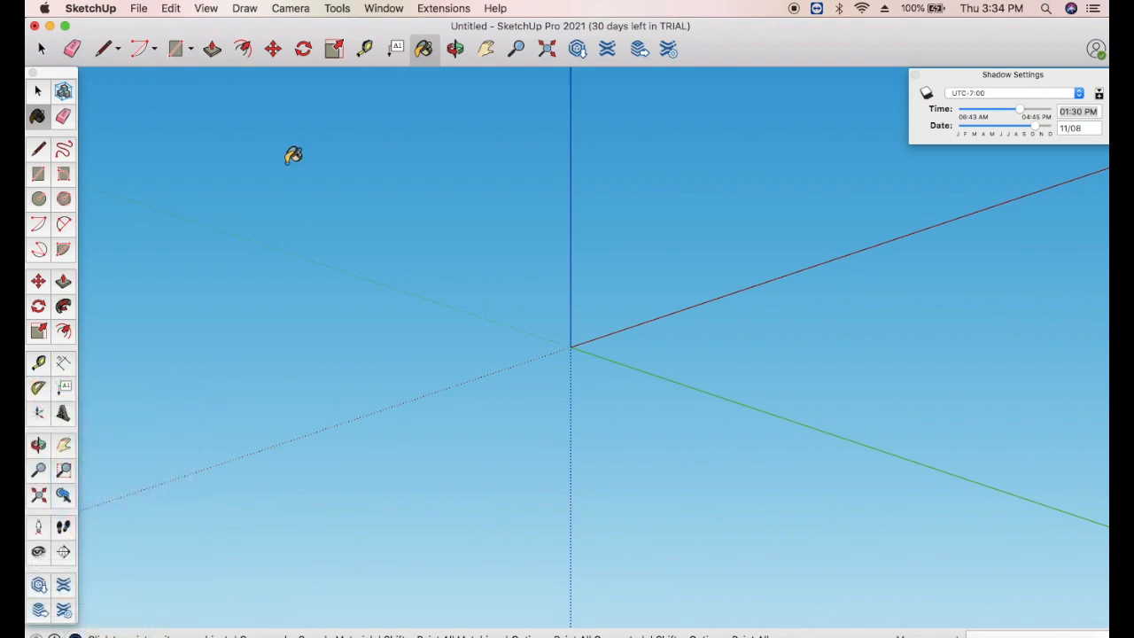
# Step: Orbit the camera around the origin to look down on the model axes from above
pyautogui.click(456, 50)
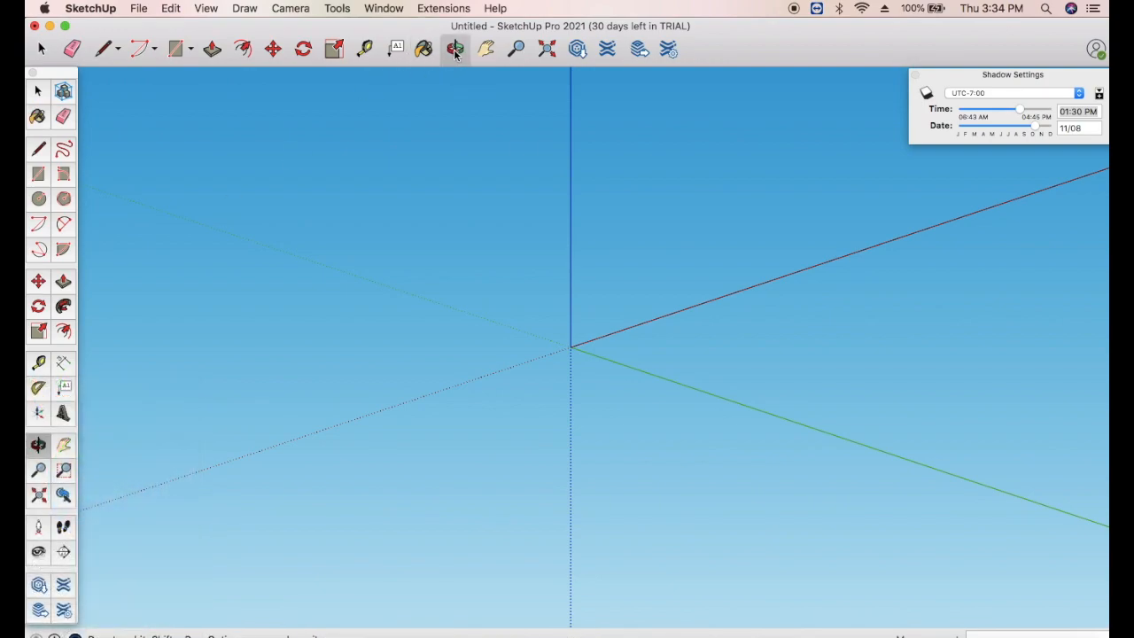
pyautogui.moveTo(610, 245); pyautogui.dragTo(650, 576)
pyautogui.moveTo(470, 453); pyautogui.dragTo(647, 483)
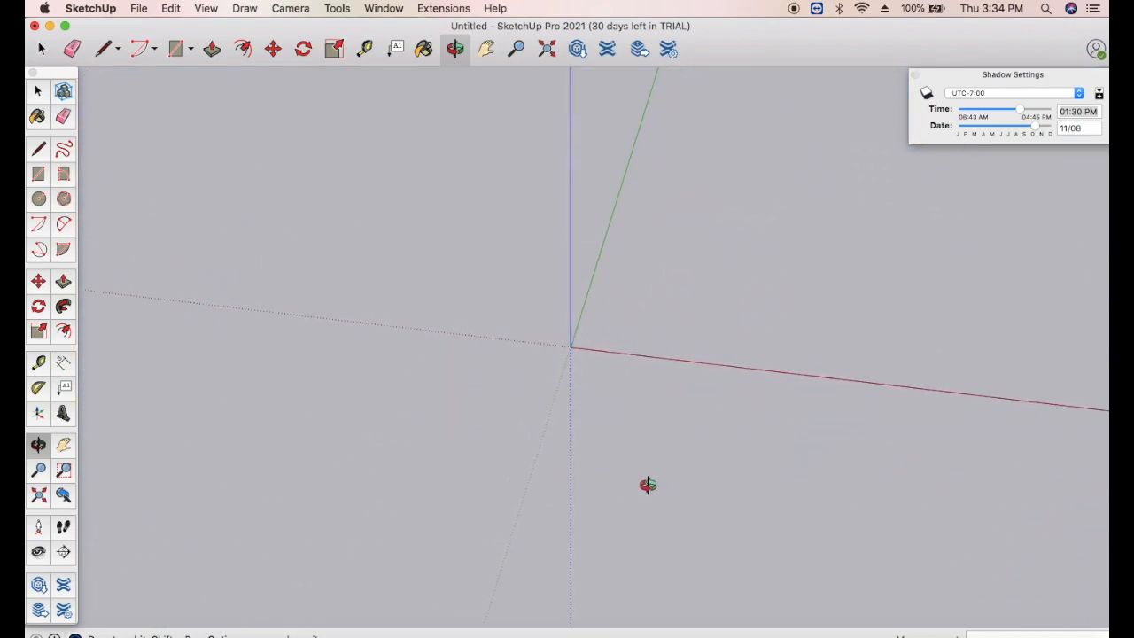
# Step: Pan the view away from the origin, activate the Zoom tool and apply Zoom Extents
pyautogui.click(485, 49)
pyautogui.moveTo(510, 227); pyautogui.dragTo(435, 321)
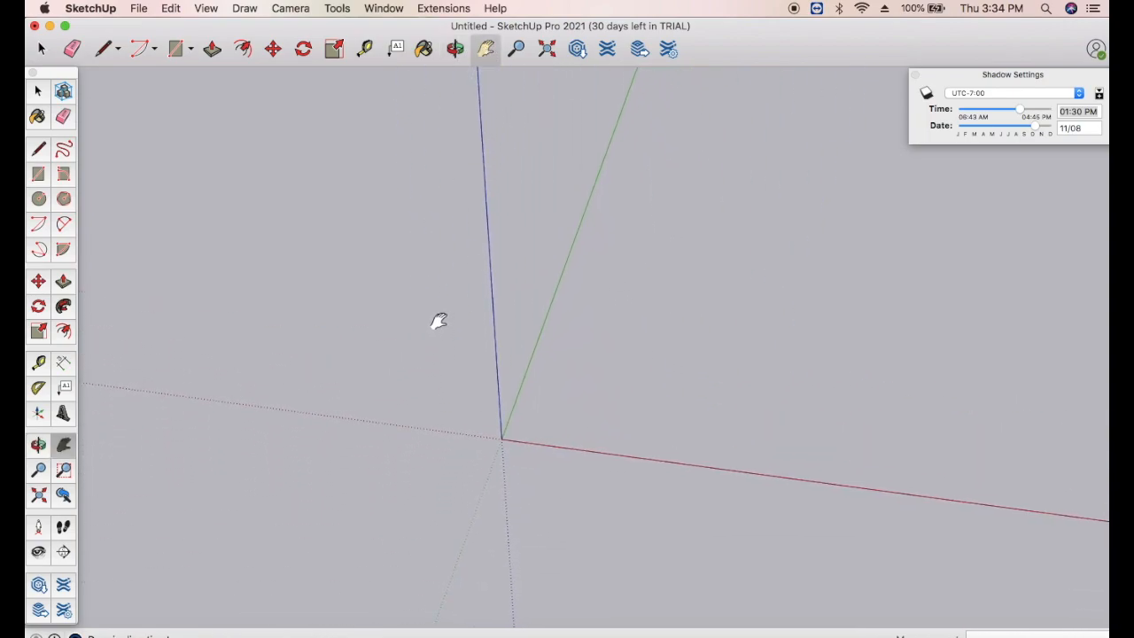
pyautogui.click(517, 49)
pyautogui.click(547, 48)
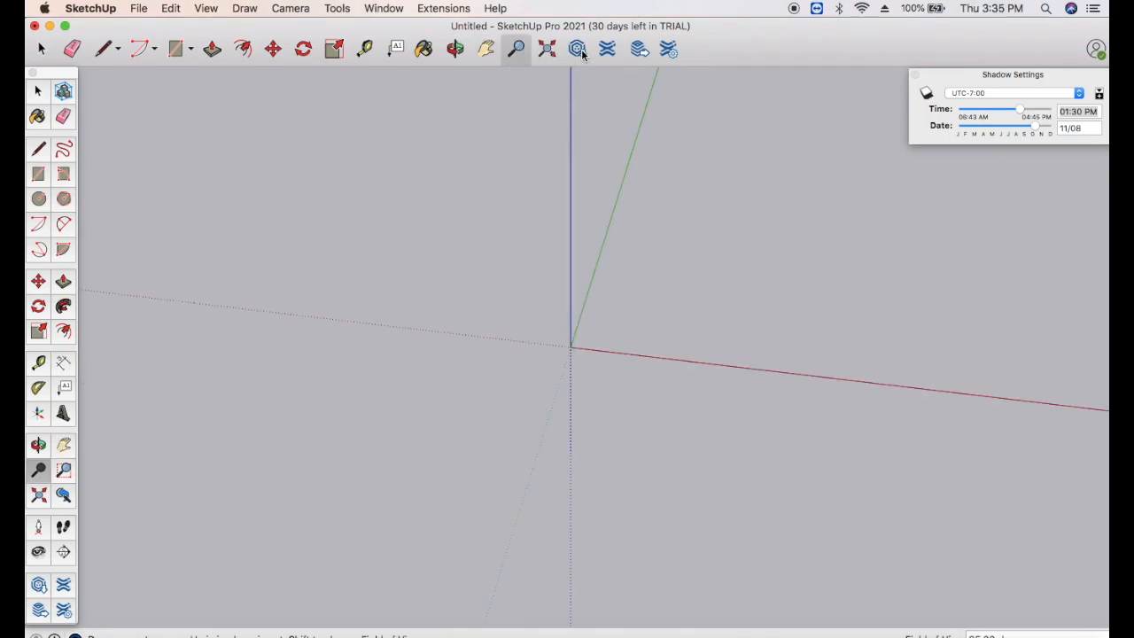
# Step: Open 3D Warehouse, dismiss its cookie notice and accept the Terms of Use and General Model License Agreement
pyautogui.click(575, 50)
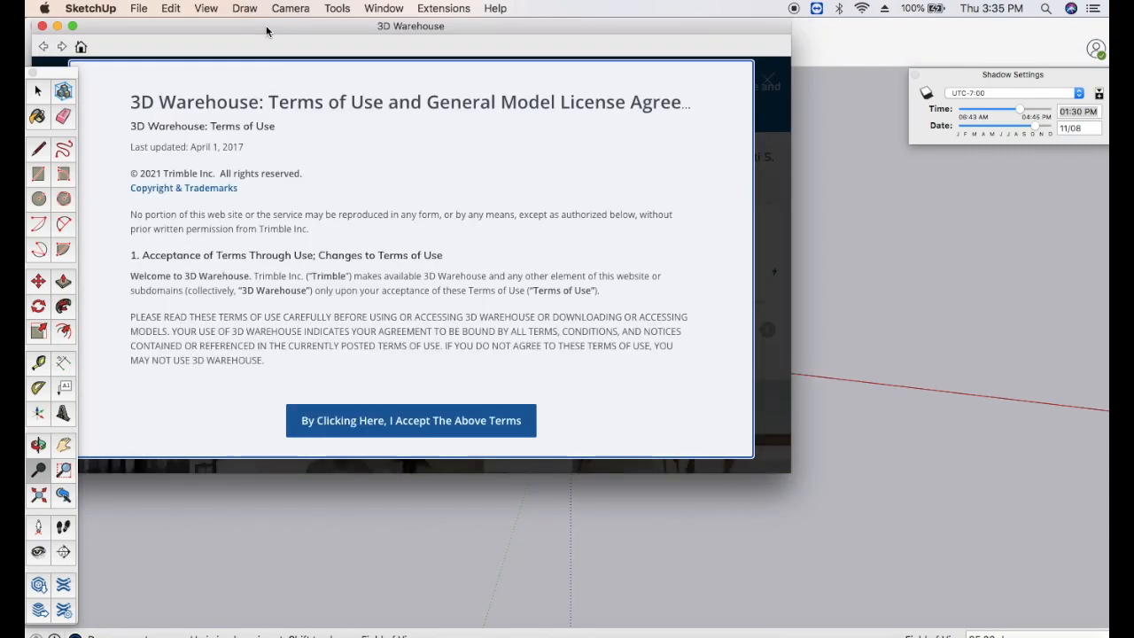
pyautogui.moveTo(266, 31); pyautogui.dragTo(326, 44)
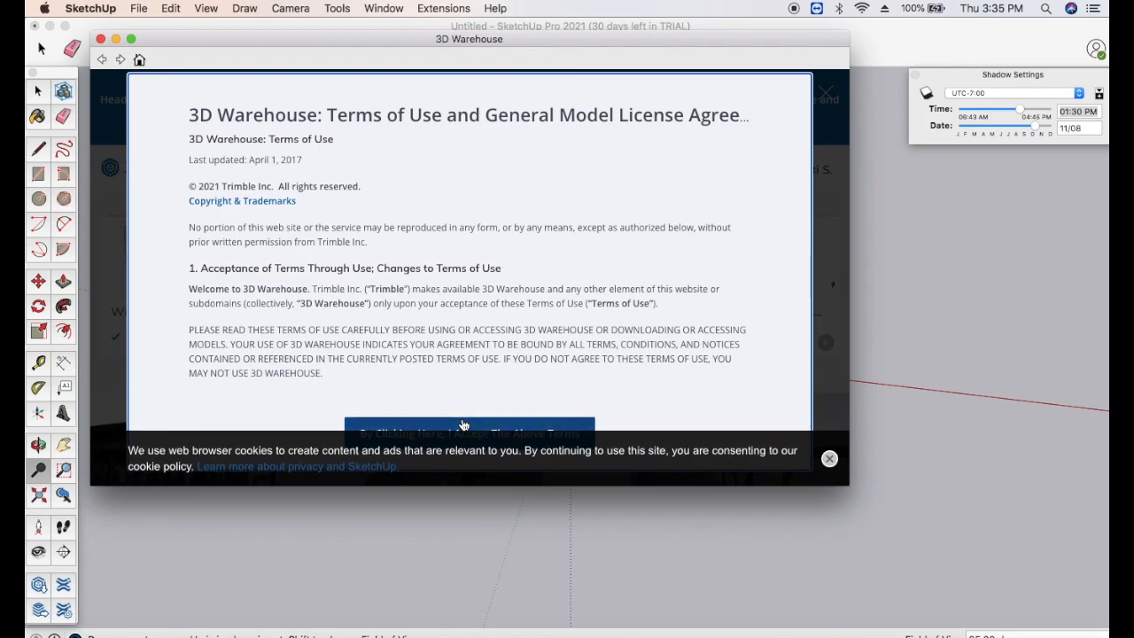
pyautogui.click(829, 458)
pyautogui.click(445, 436)
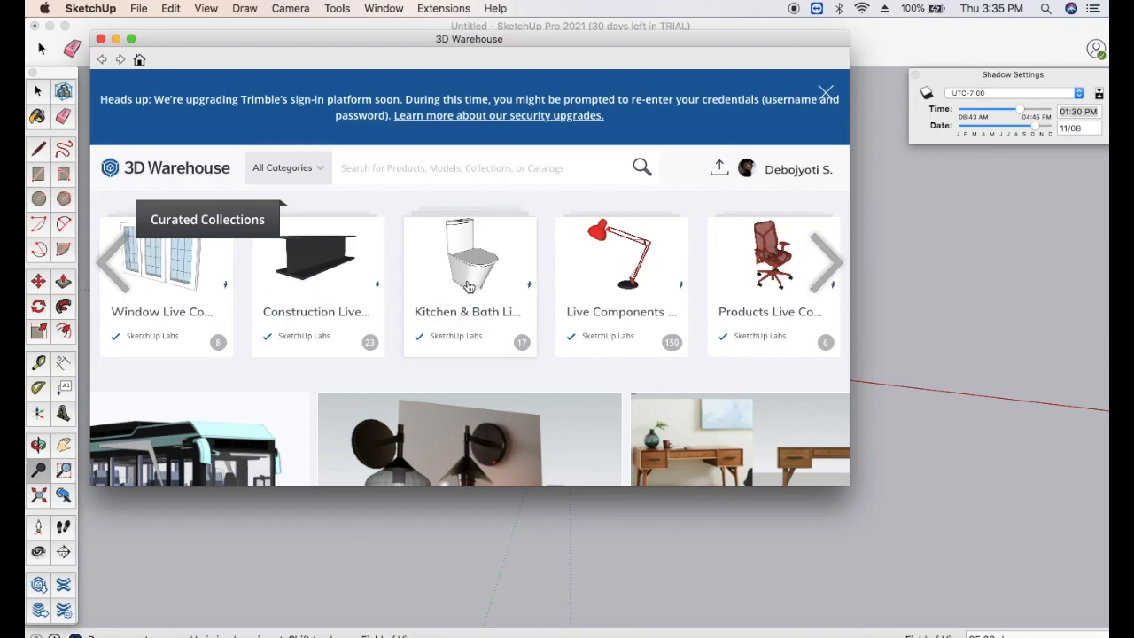
# Step: Browse the model collections and brands on the 3D Warehouse home page and close its window
pyautogui.scroll(-5, 493, 365)
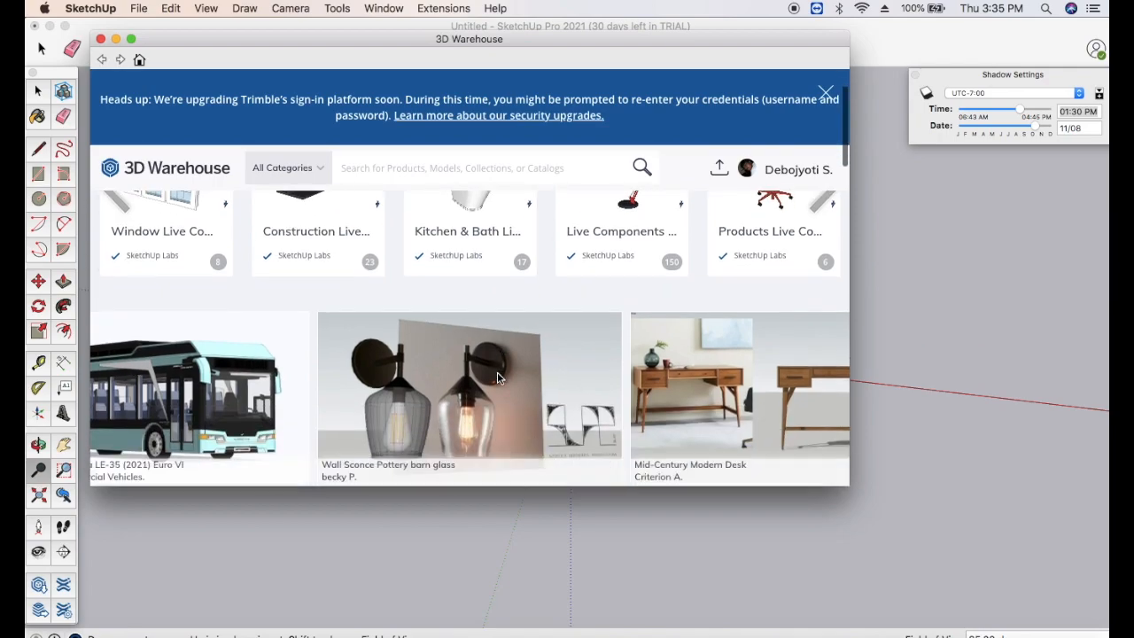
pyautogui.scroll(-10, 496, 378)
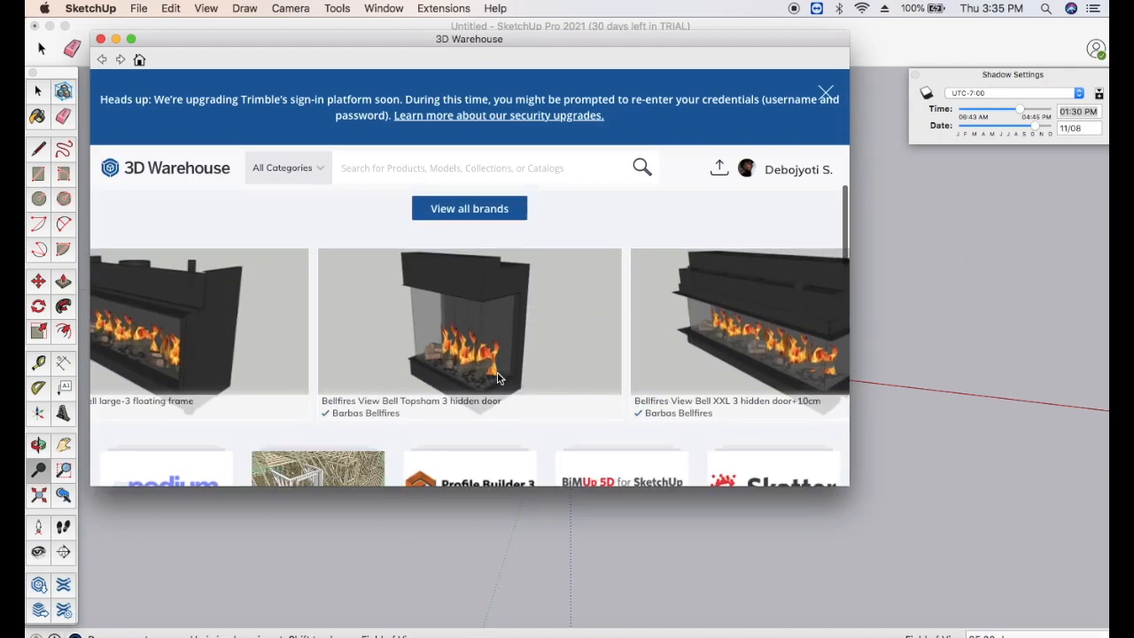
pyautogui.scroll(2, 497, 375)
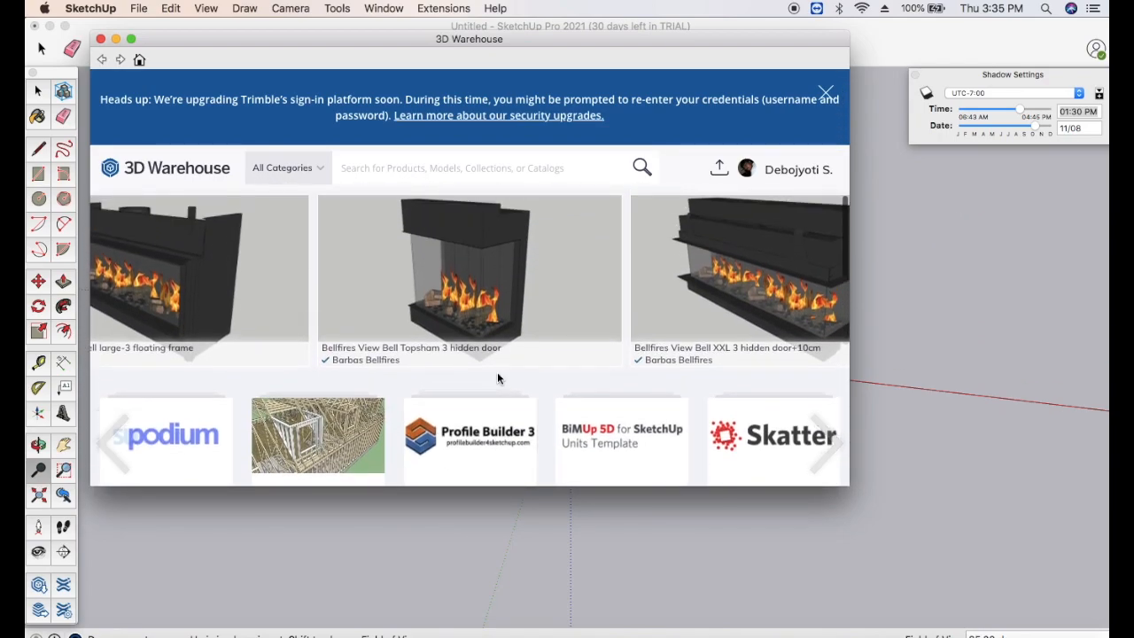
pyautogui.click(100, 39)
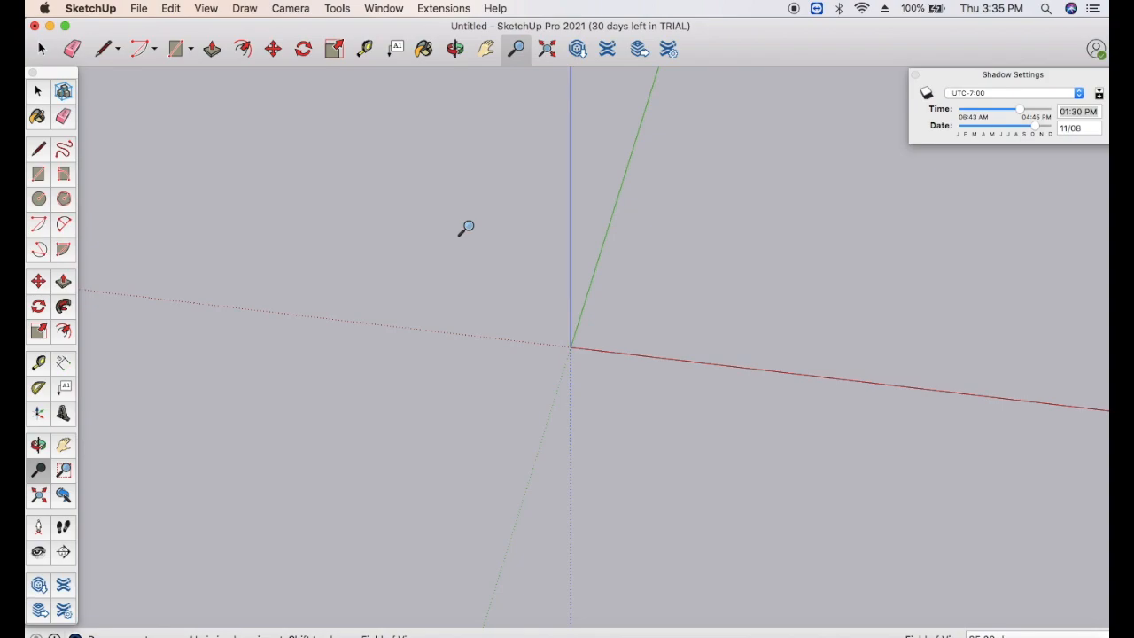
# Step: Open Extension Warehouse, close its window and try to send the unsaved model to LayOut
pyautogui.click(607, 50)
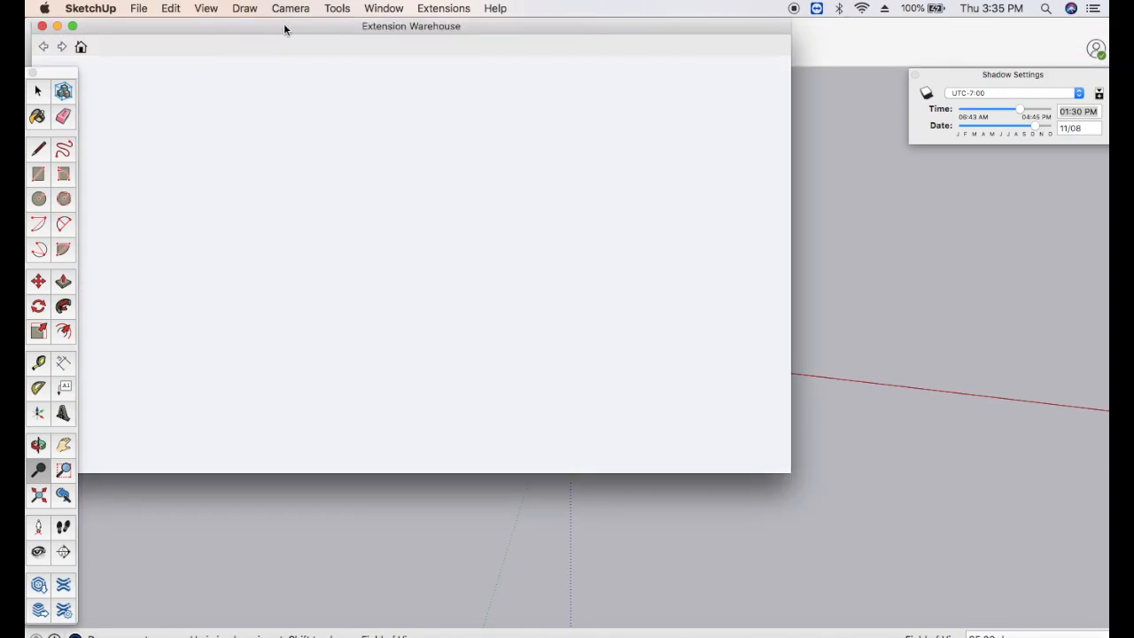
pyautogui.moveTo(284, 23); pyautogui.dragTo(361, 69)
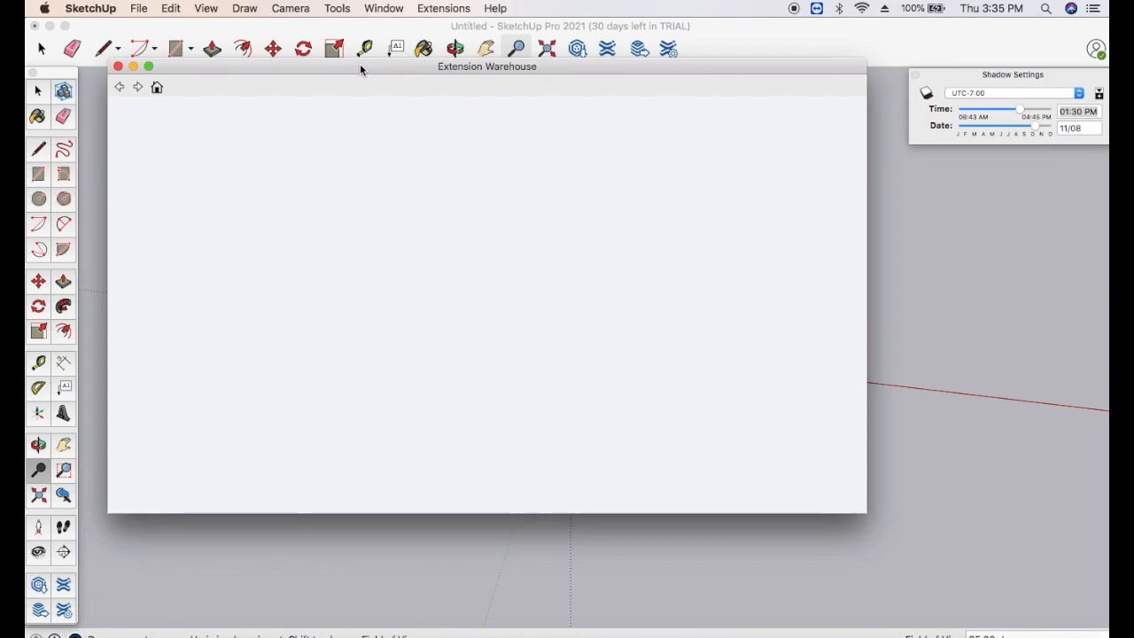
pyautogui.click(118, 67)
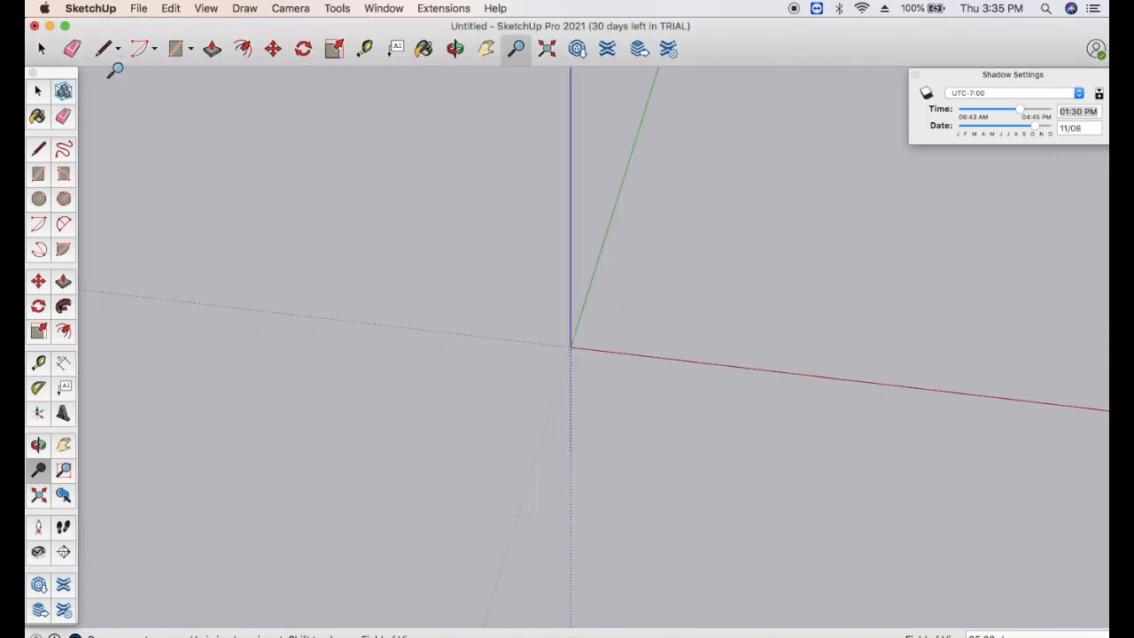
pyautogui.click(639, 50)
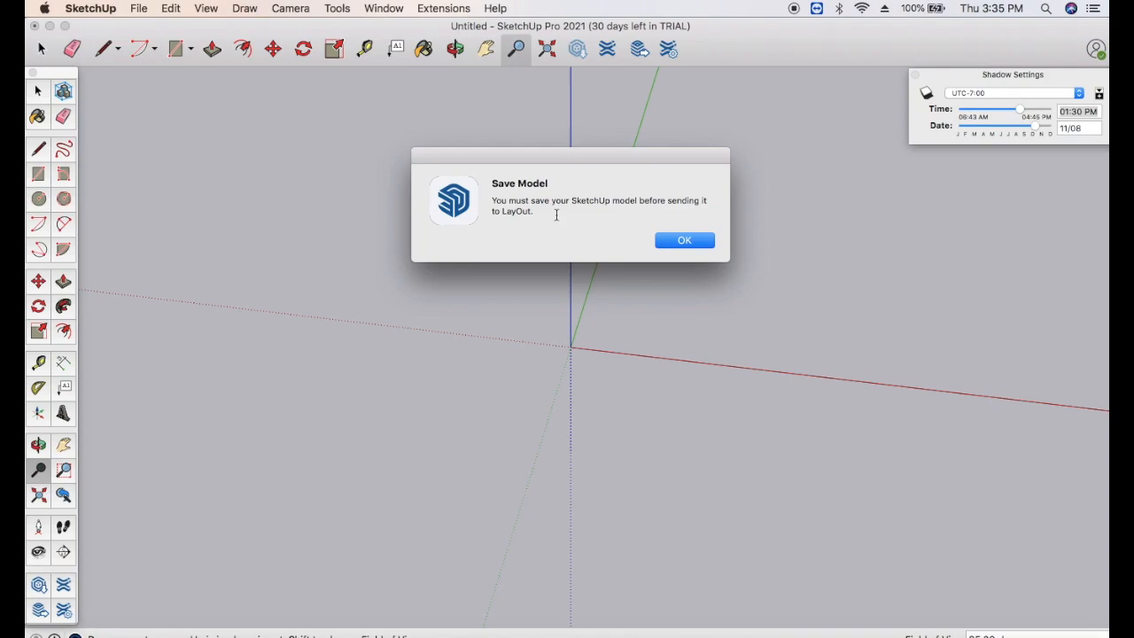
pyautogui.click(681, 240)
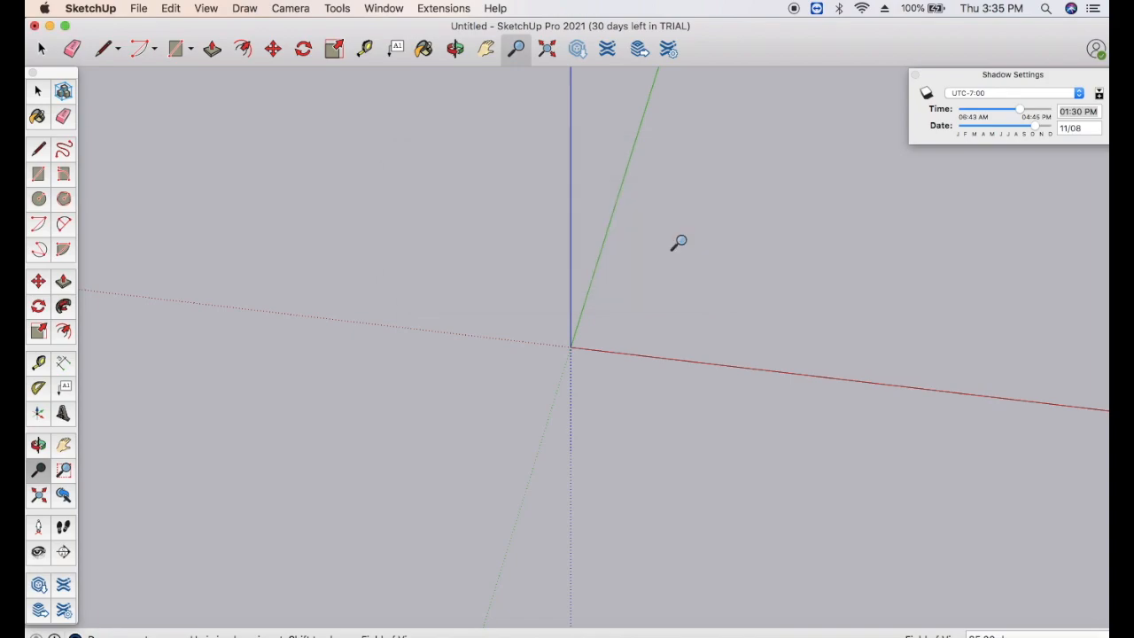
# Step: Open the Extension Manager, review the installed extensions and close it
pyautogui.click(669, 53)
pyautogui.moveTo(235, 29); pyautogui.dragTo(320, 110)
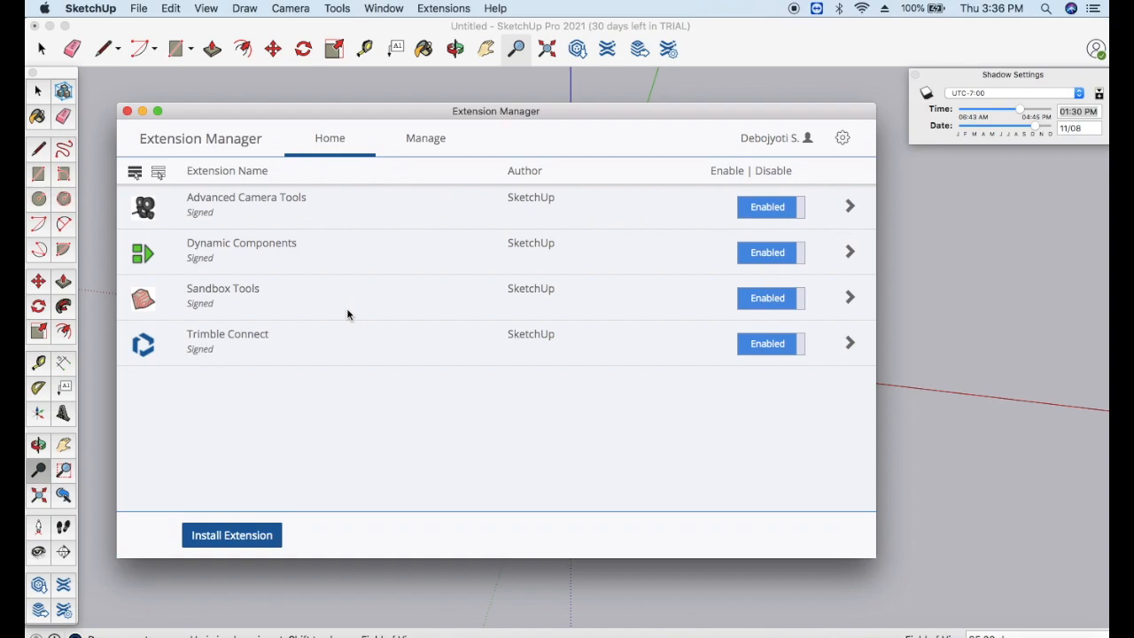
pyautogui.click(126, 111)
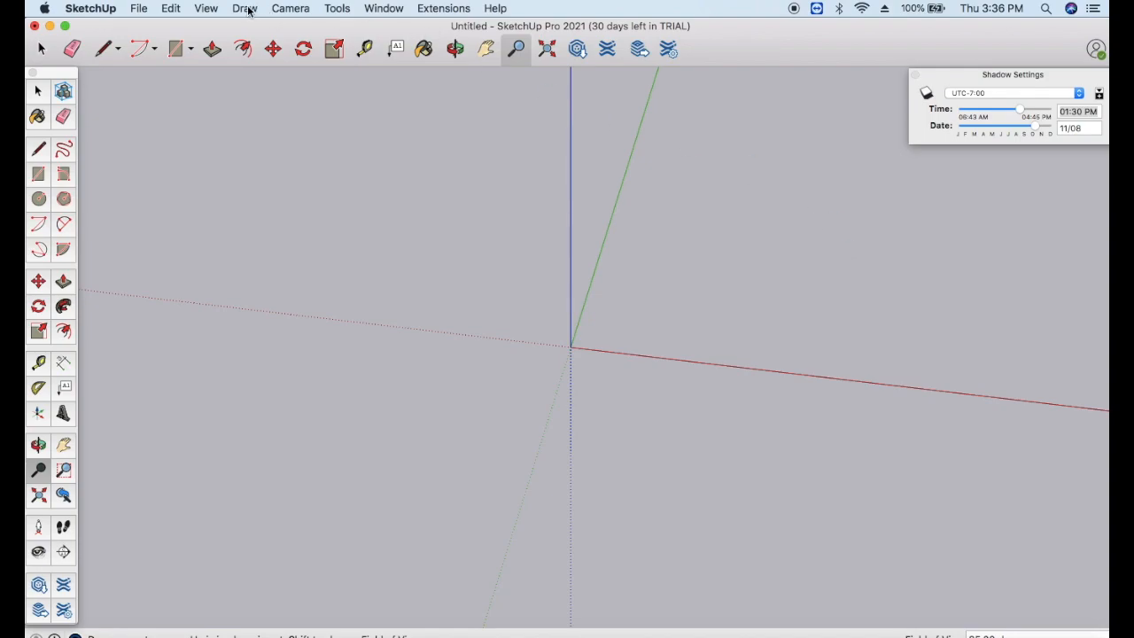
# Step: Examine the commands available for tools, view settings, editing and window dialogs, including Shadows
pyautogui.click(338, 8)
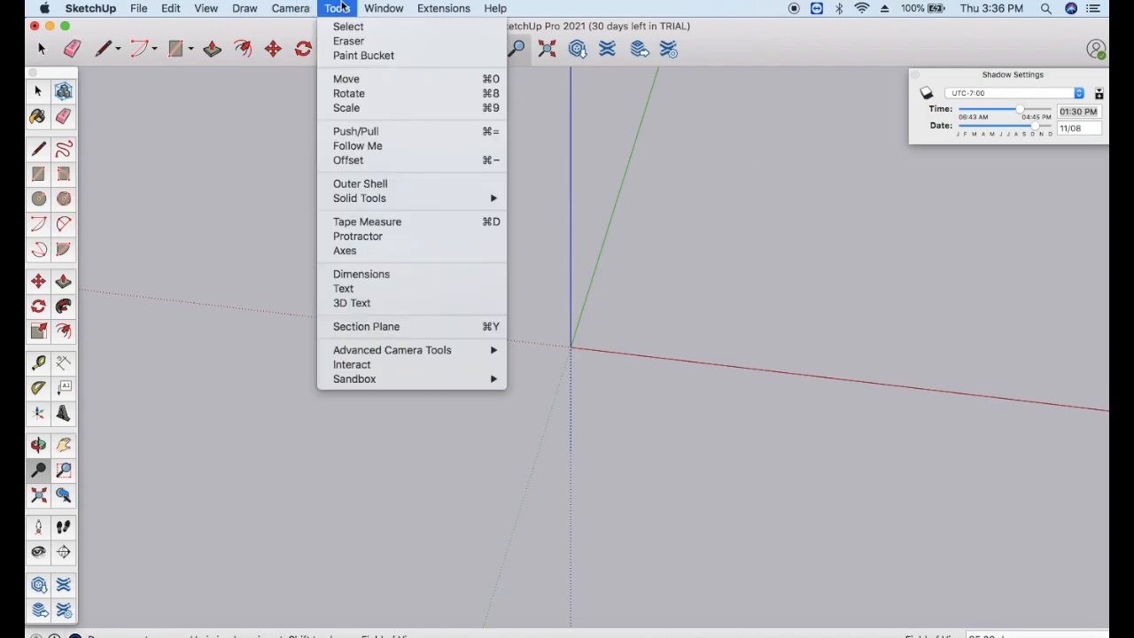
pyautogui.click(211, 7)
pyautogui.click(212, 7)
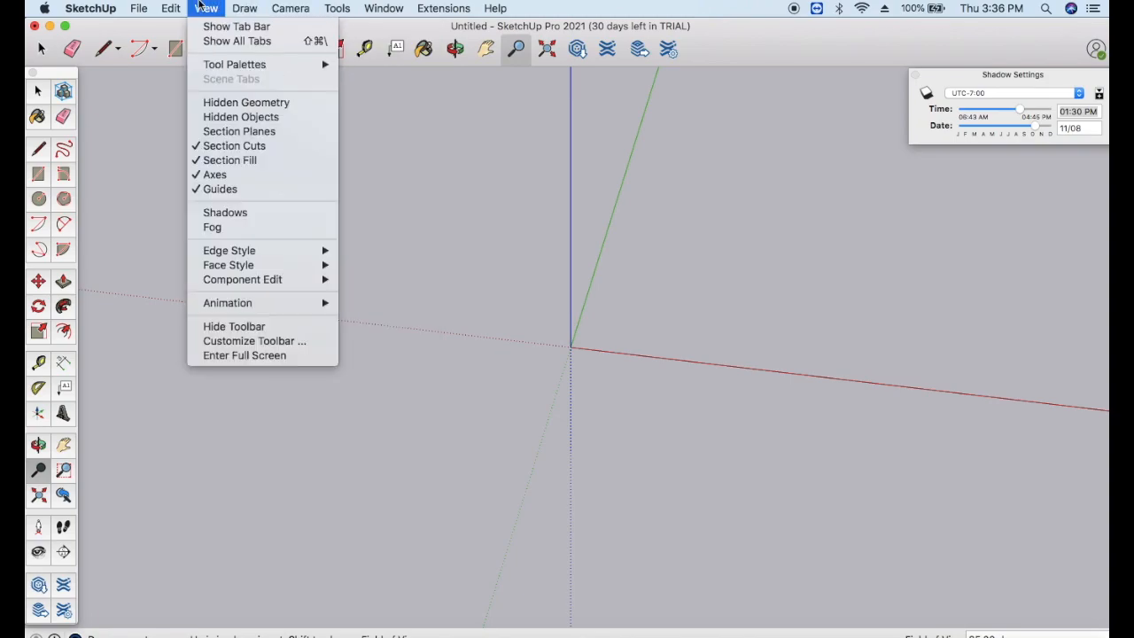
pyautogui.moveTo(171, 8)
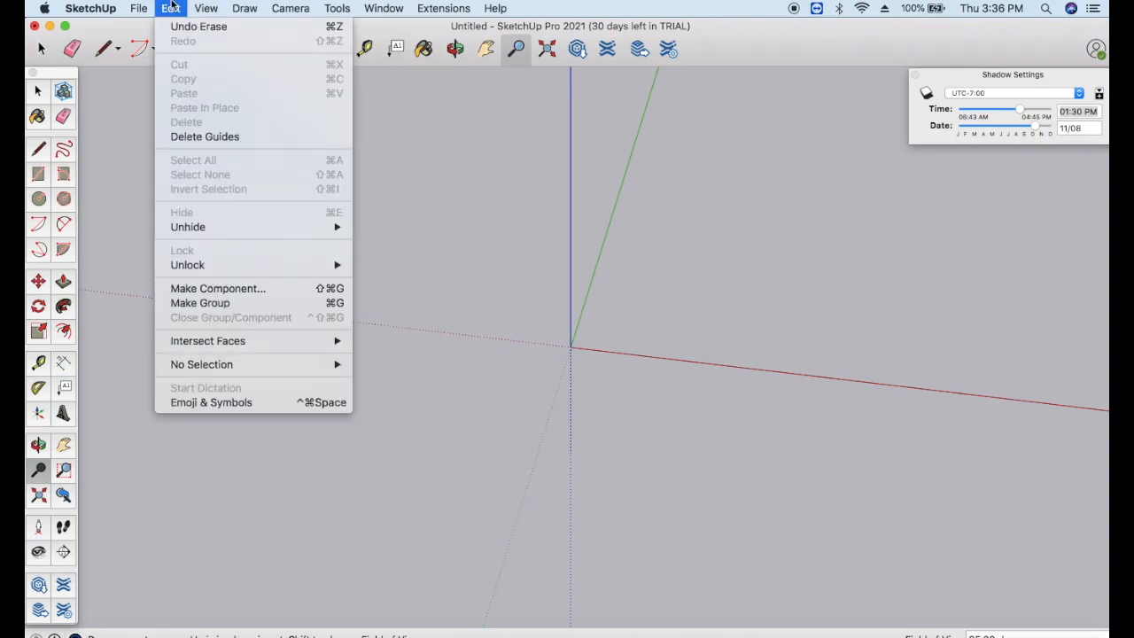
pyautogui.click(869, 244)
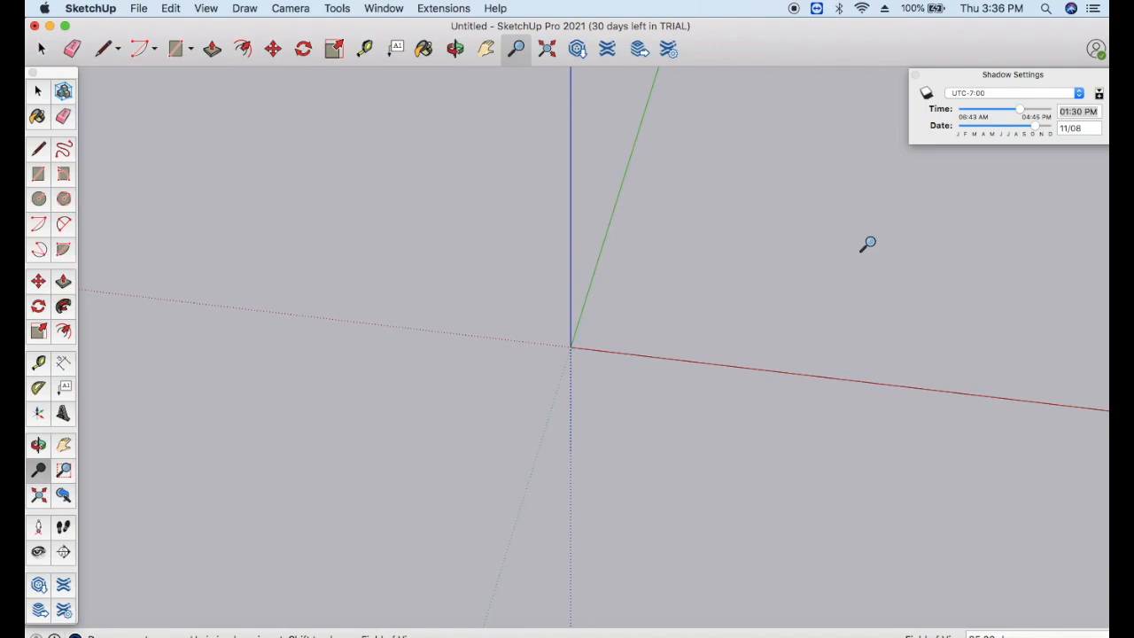
pyautogui.click(337, 8)
pyautogui.moveTo(304, 7)
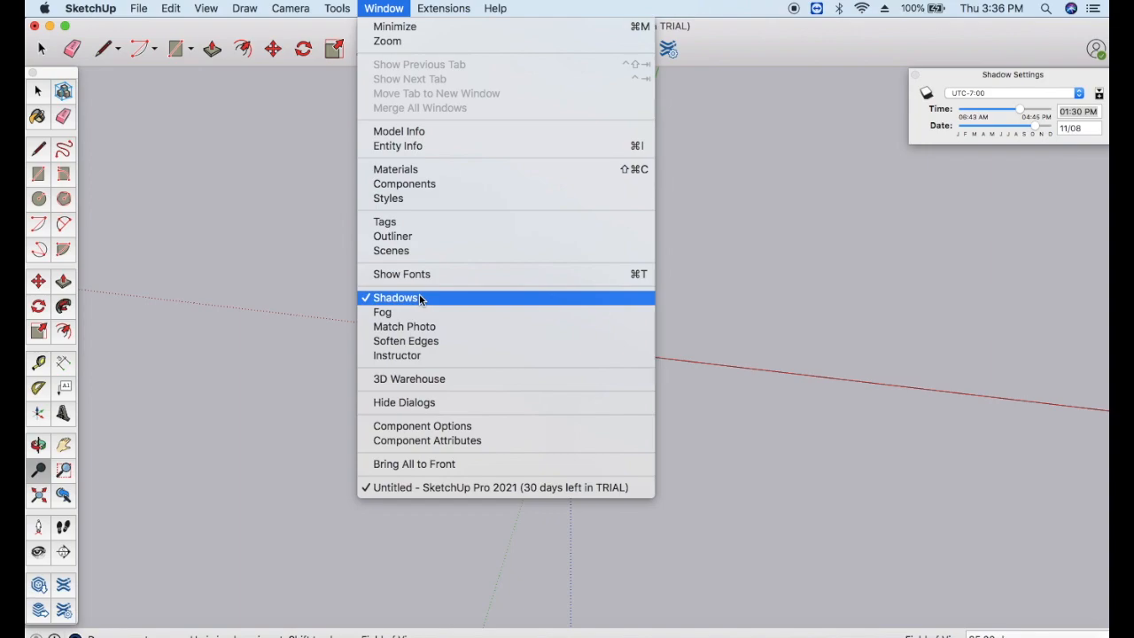
pyautogui.click(785, 232)
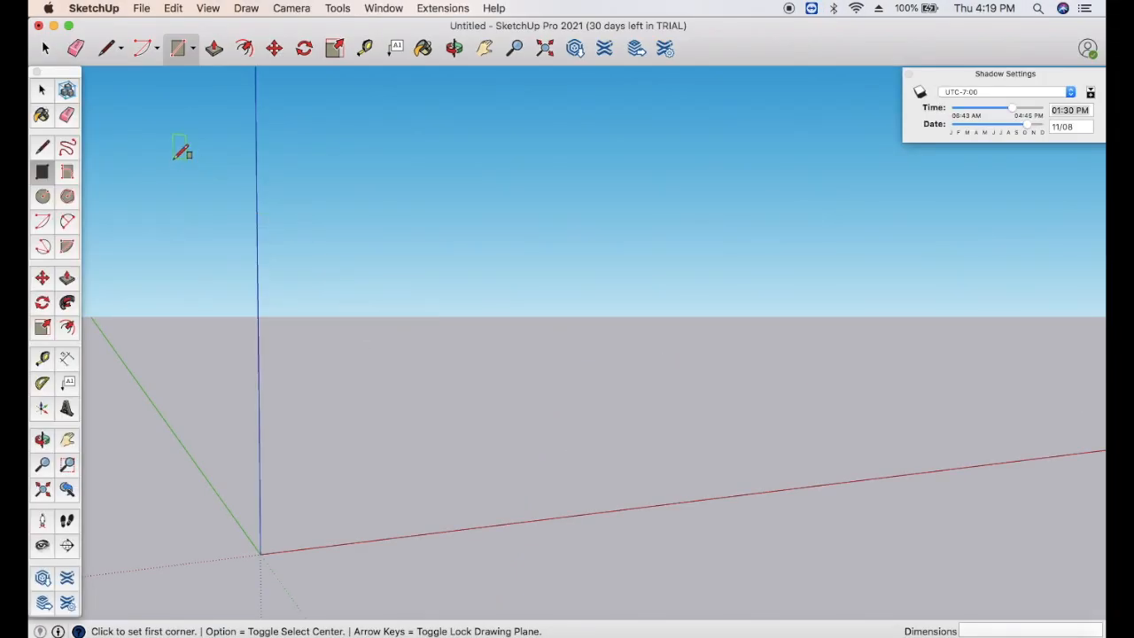
pyautogui.click(107, 48)
pyautogui.moveTo(335, 624)
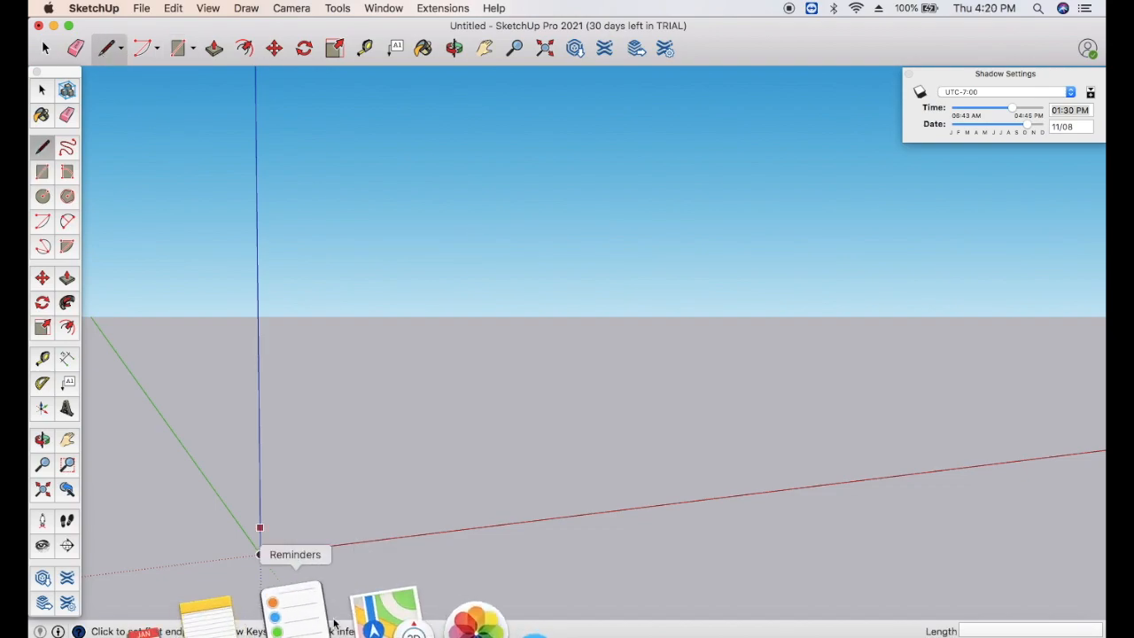
pyautogui.click(259, 554)
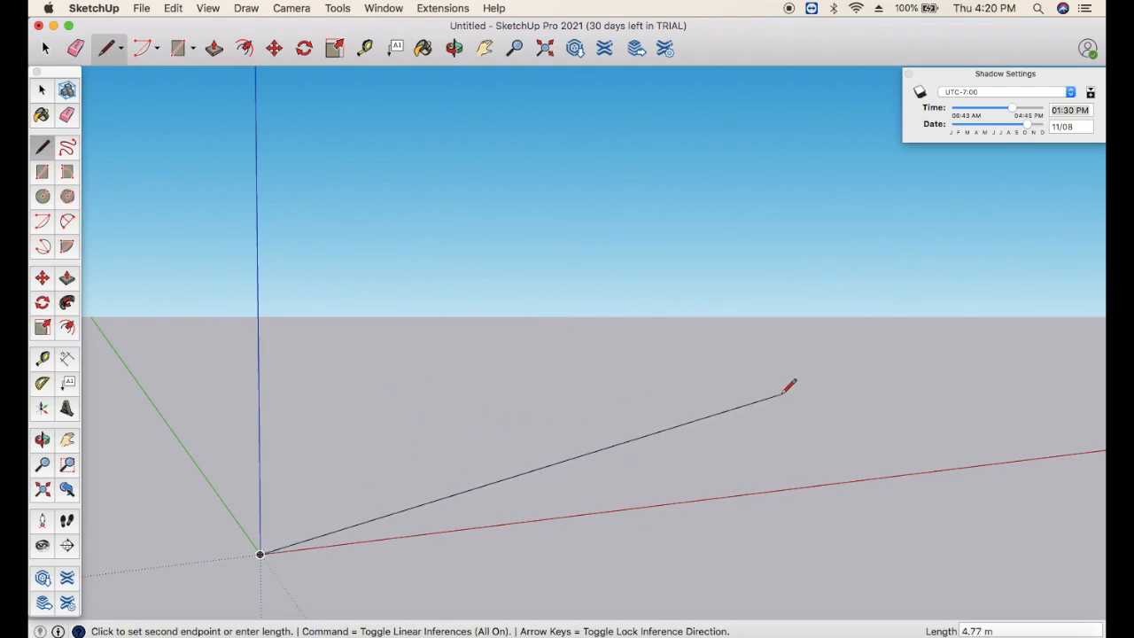
pyautogui.press('Escape')
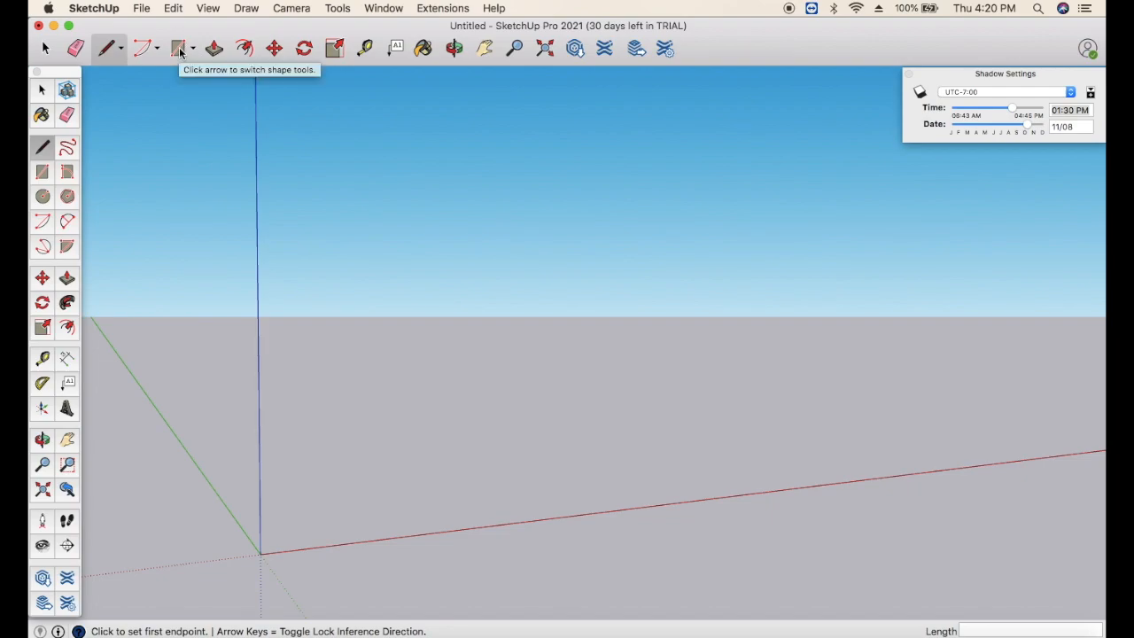
# Step: Draw a rectangle on the ground plane from the origin, about 2.1 m by 2.8 m
pyautogui.click(178, 49)
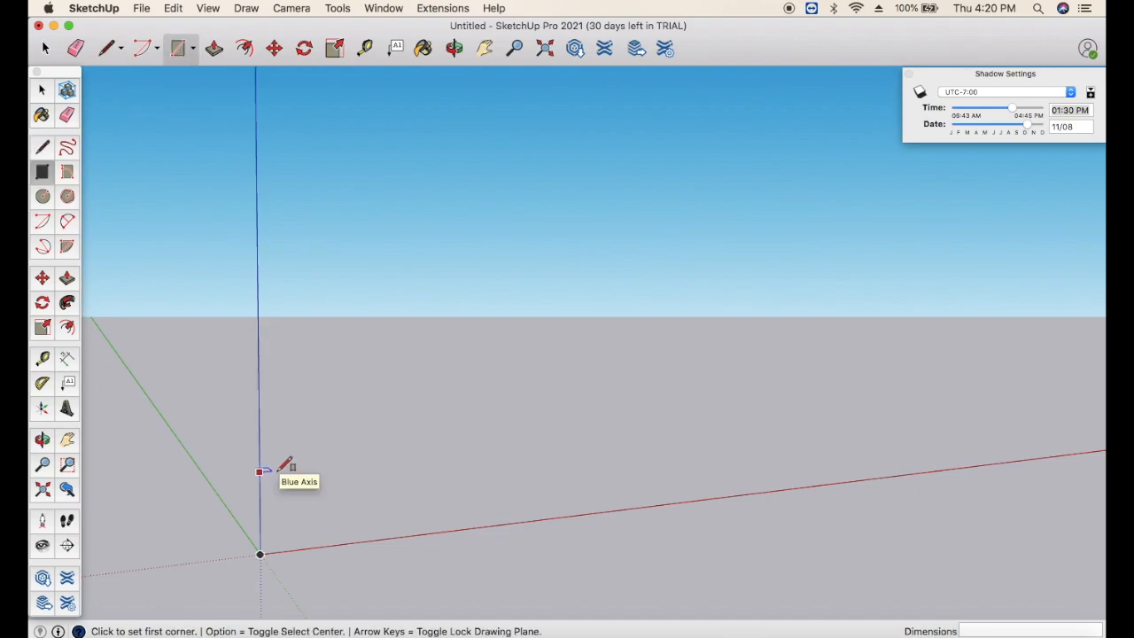
pyautogui.click(261, 552)
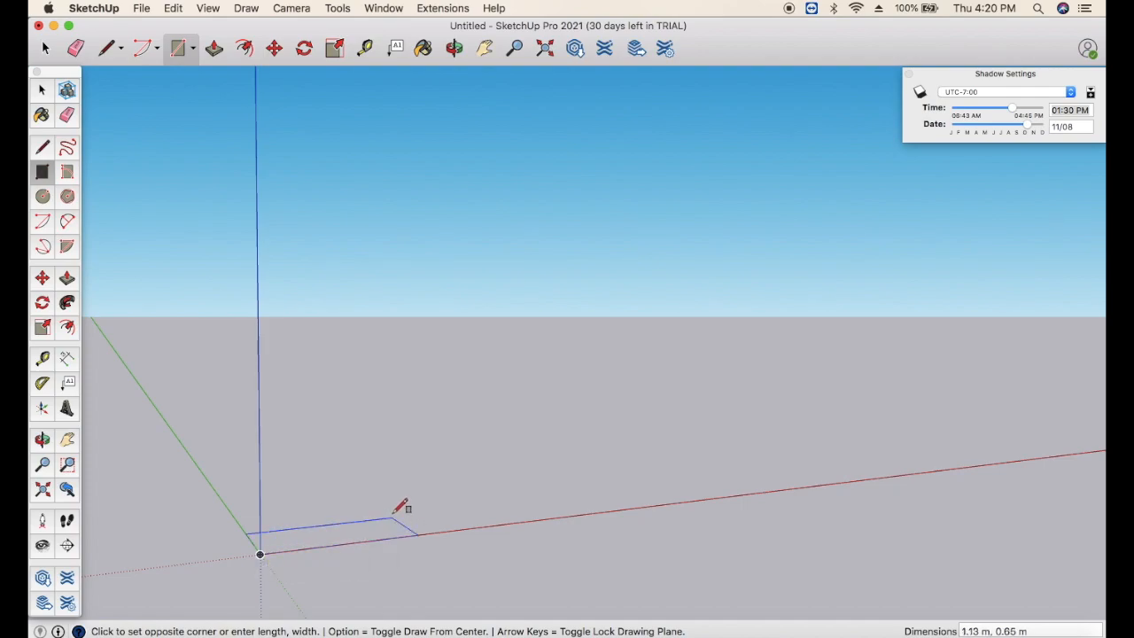
pyautogui.click(420, 469)
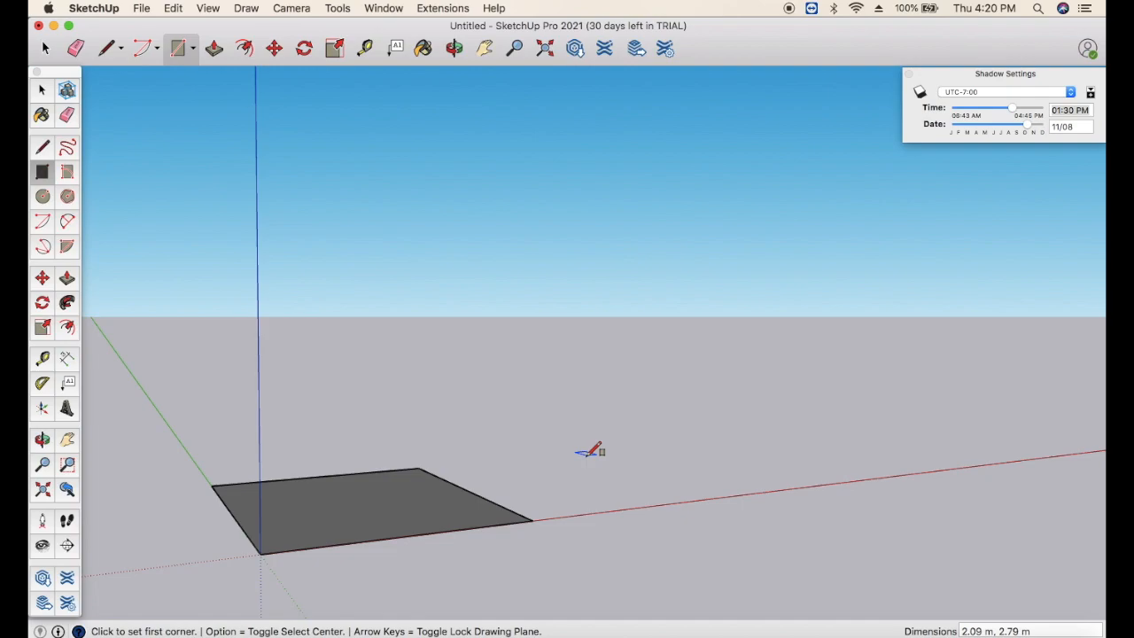
# Step: Draw a vertical line about 1.26 m high from the rectangle's outer corner on the red axis, locked to the blue axis direction
pyautogui.click(453, 48)
pyautogui.moveTo(477, 308)
pyautogui.mouseDown()
pyautogui.moveTo(481, 346)
pyautogui.moveTo(608, 299)
pyautogui.moveTo(635, 337)
pyautogui.moveTo(626, 349)
pyautogui.moveTo(476, 318)
pyautogui.mouseUp()
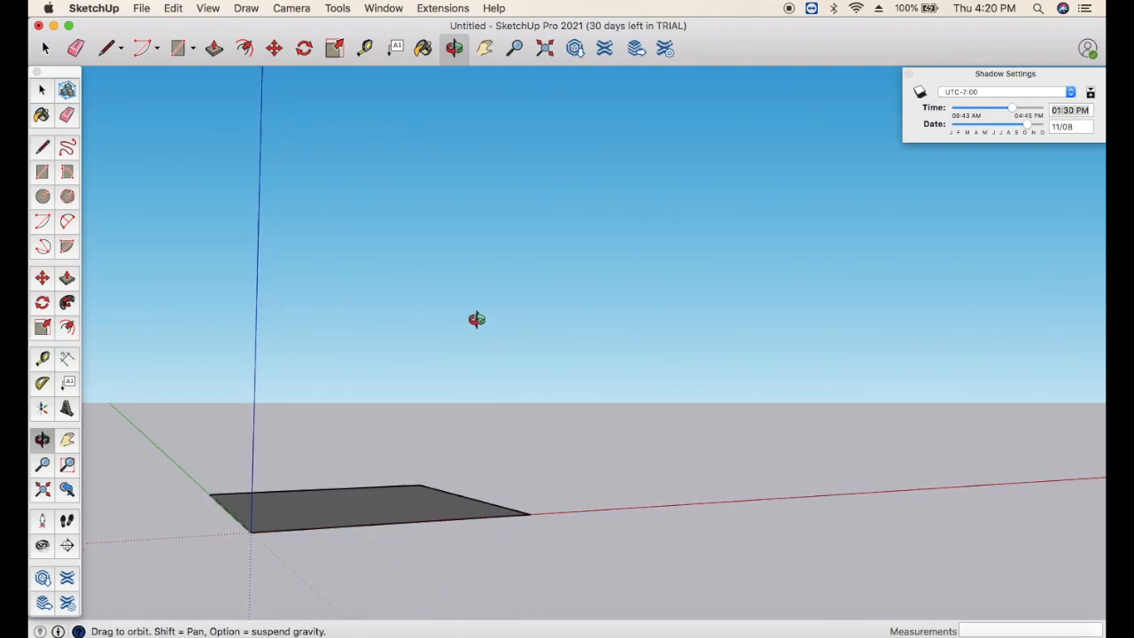
pyautogui.click(105, 49)
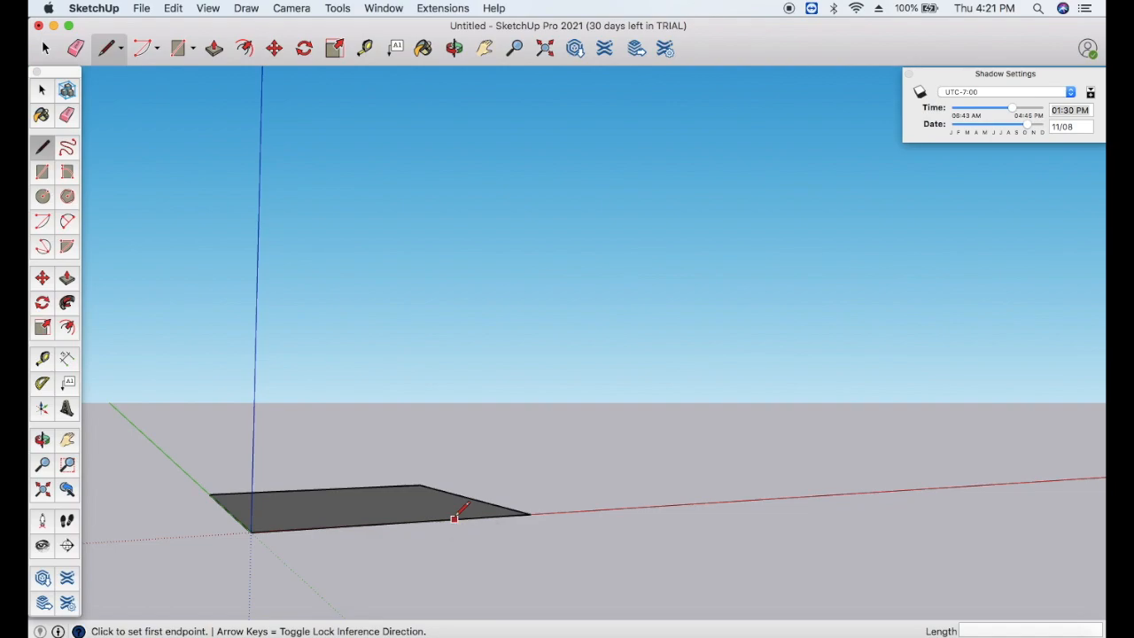
pyautogui.click(530, 514)
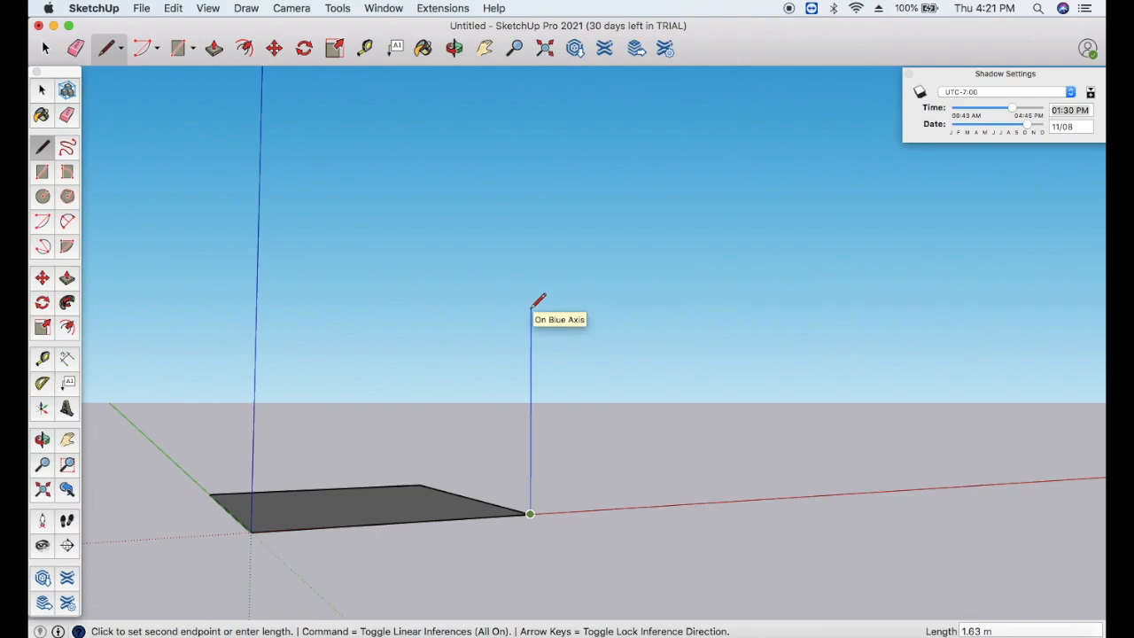
pyautogui.press('shift')
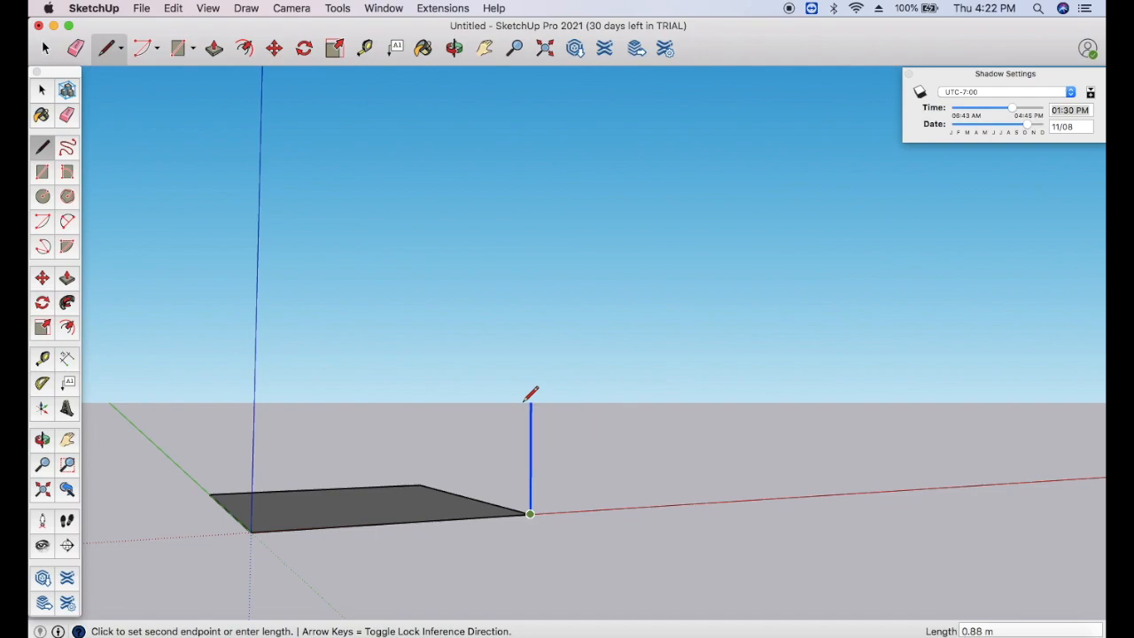
pyautogui.click(530, 352)
pyautogui.press('Escape')
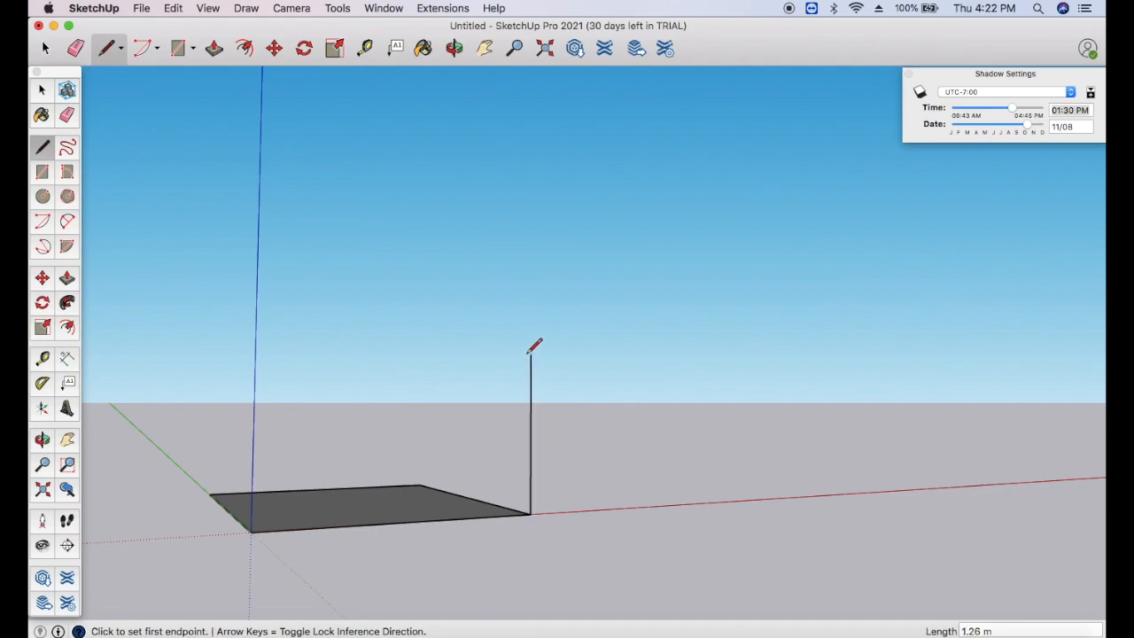
# Step: Complete the side wall with a top edge about 2.8 m long, locked parallel to the green axis, and a vertical edge down to the rectangle's back corner
pyautogui.click(531, 354)
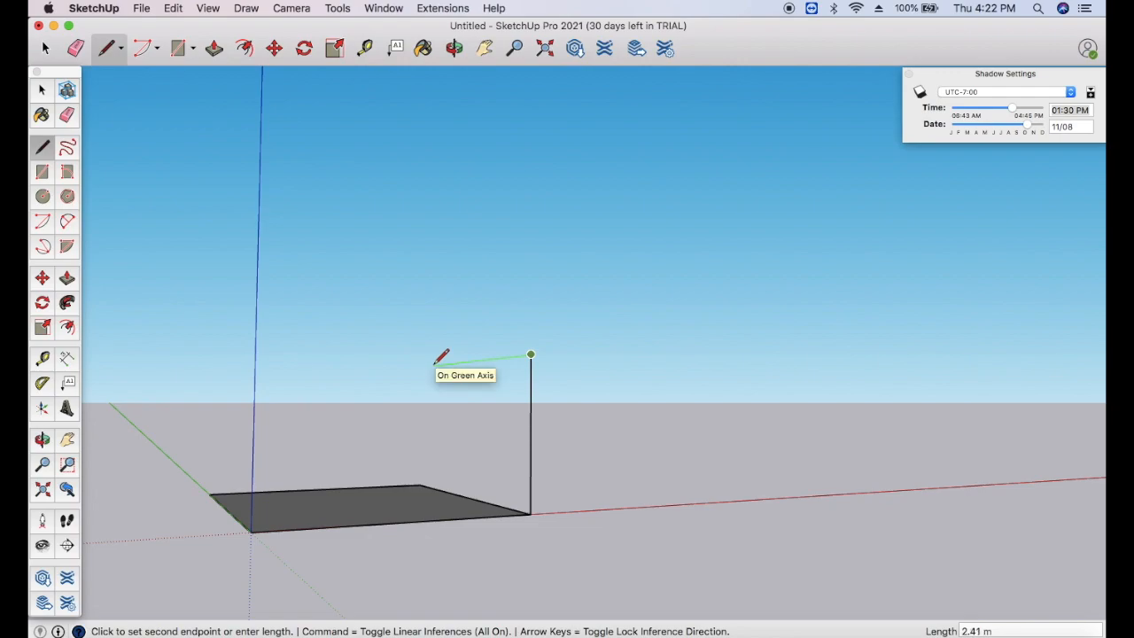
pyautogui.press('shift')
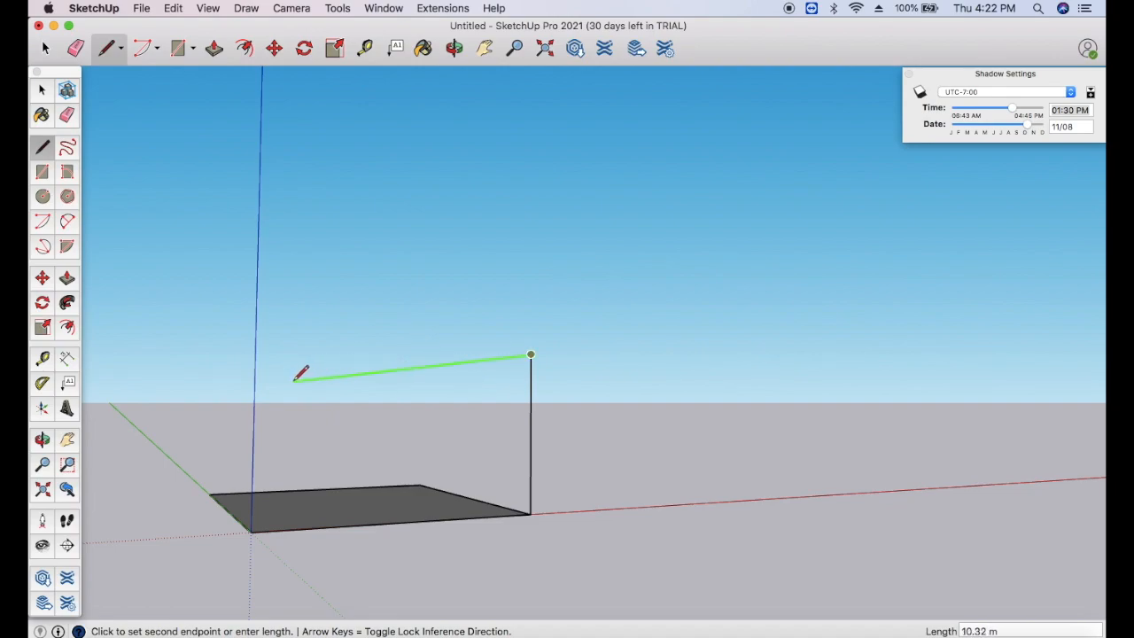
pyautogui.click(421, 365)
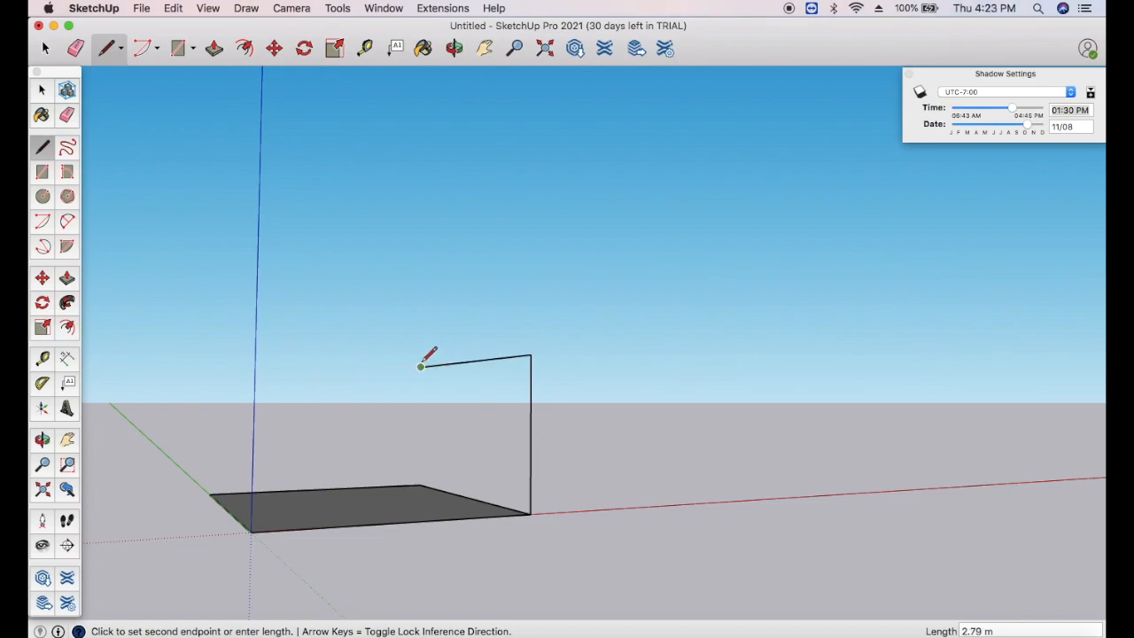
pyautogui.click(420, 484)
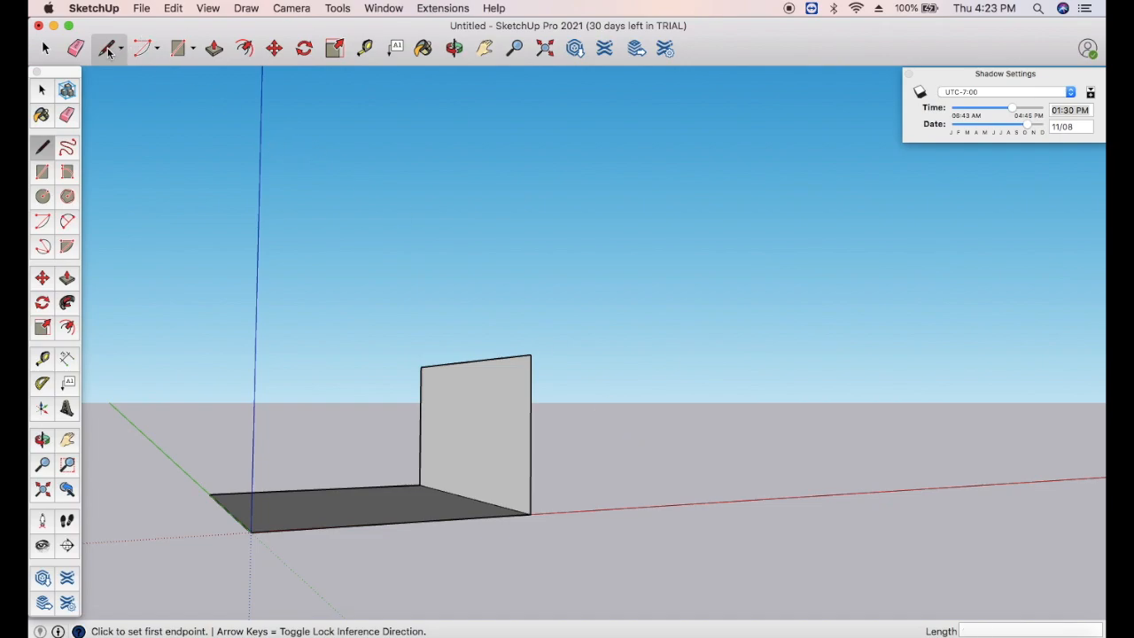
# Step: Complete the back wall with a top edge about 2.1 m long parallel to the red axis and a vertical edge from the rectangle's remaining back corner
pyautogui.click(422, 366)
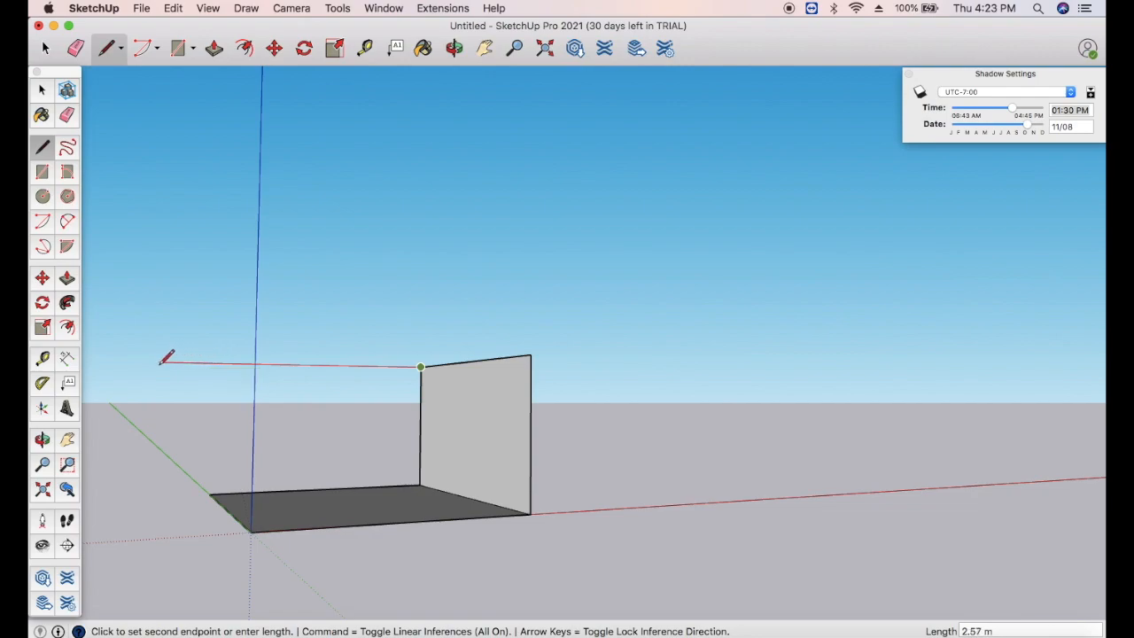
pyautogui.doubleClick(212, 362)
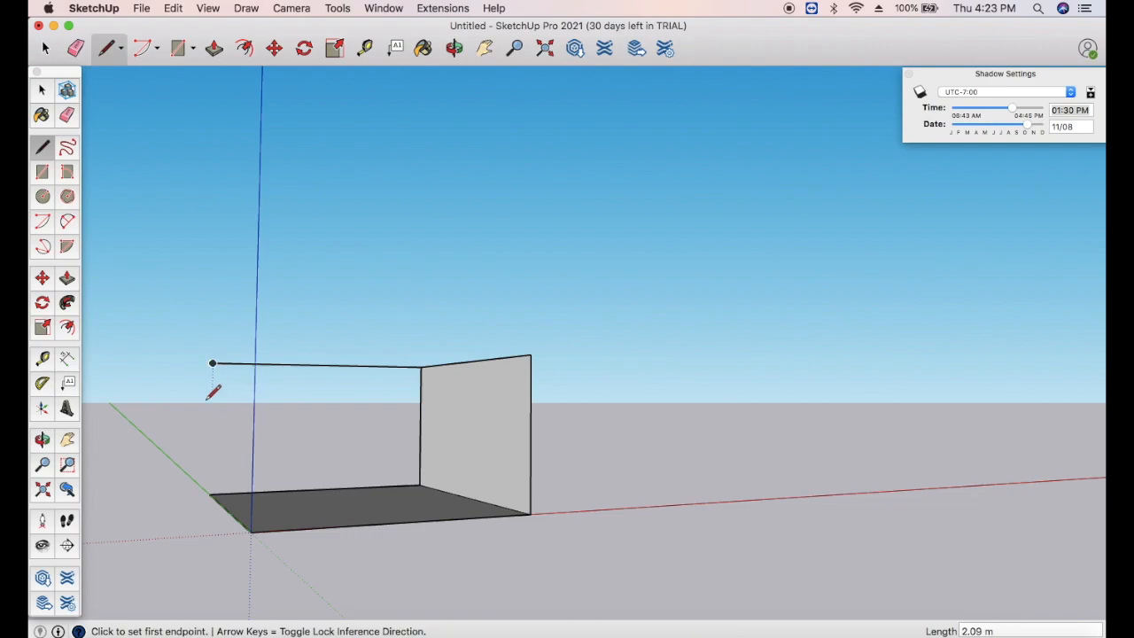
pyautogui.click(209, 493)
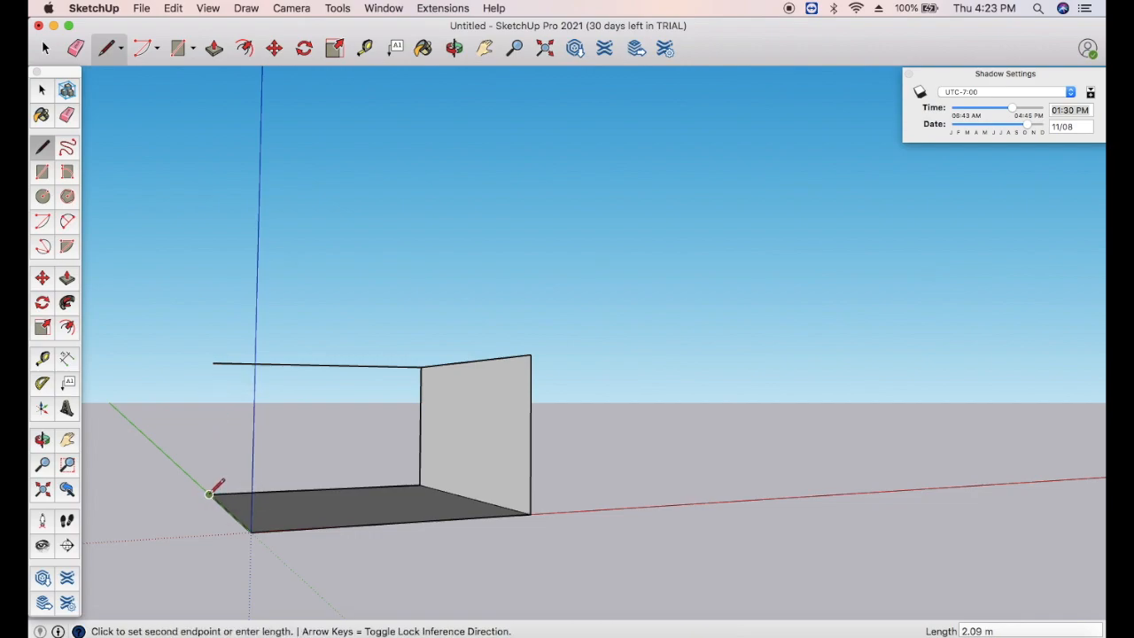
pyautogui.click(213, 362)
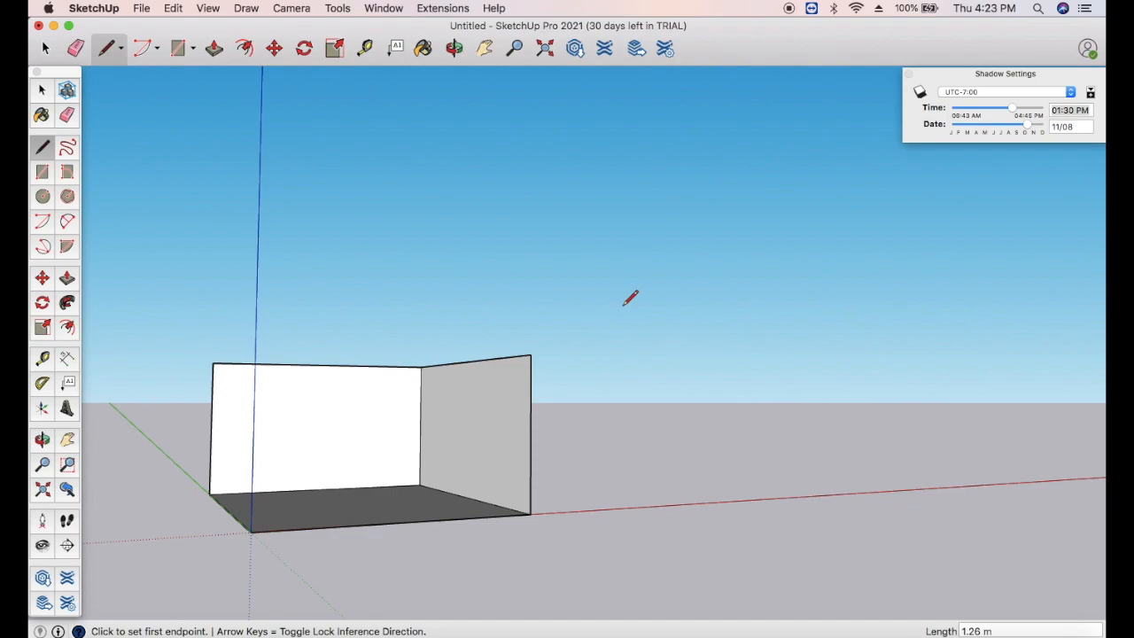
# Step: Orbit around the model to examine the floor and both walls from the front and the side
pyautogui.click(455, 48)
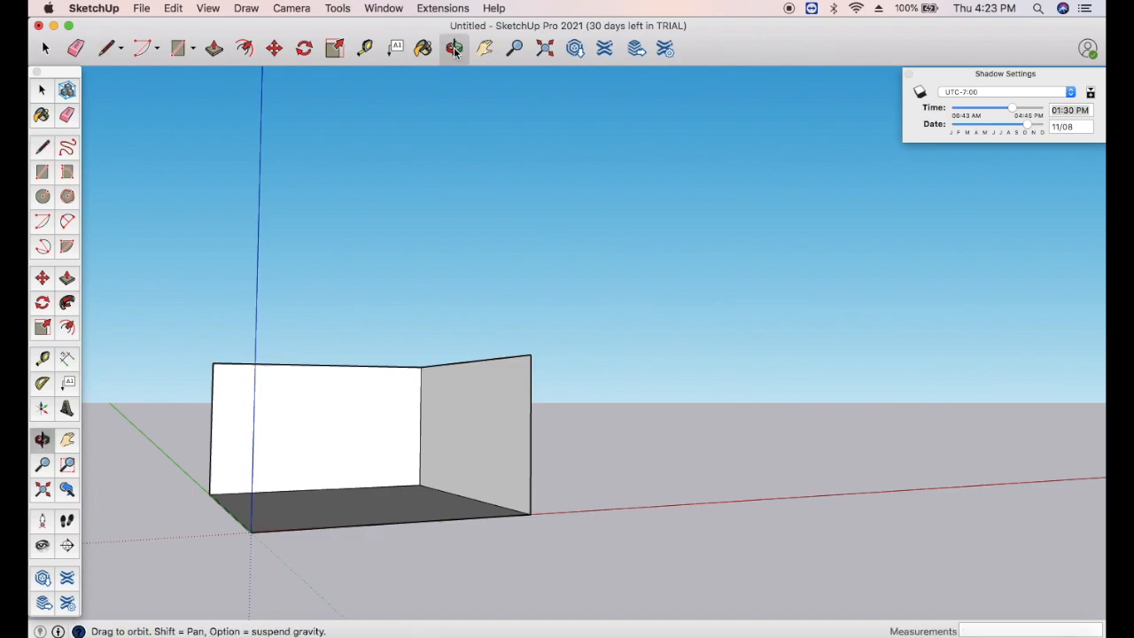
pyautogui.moveTo(415, 363); pyautogui.dragTo(349, 423)
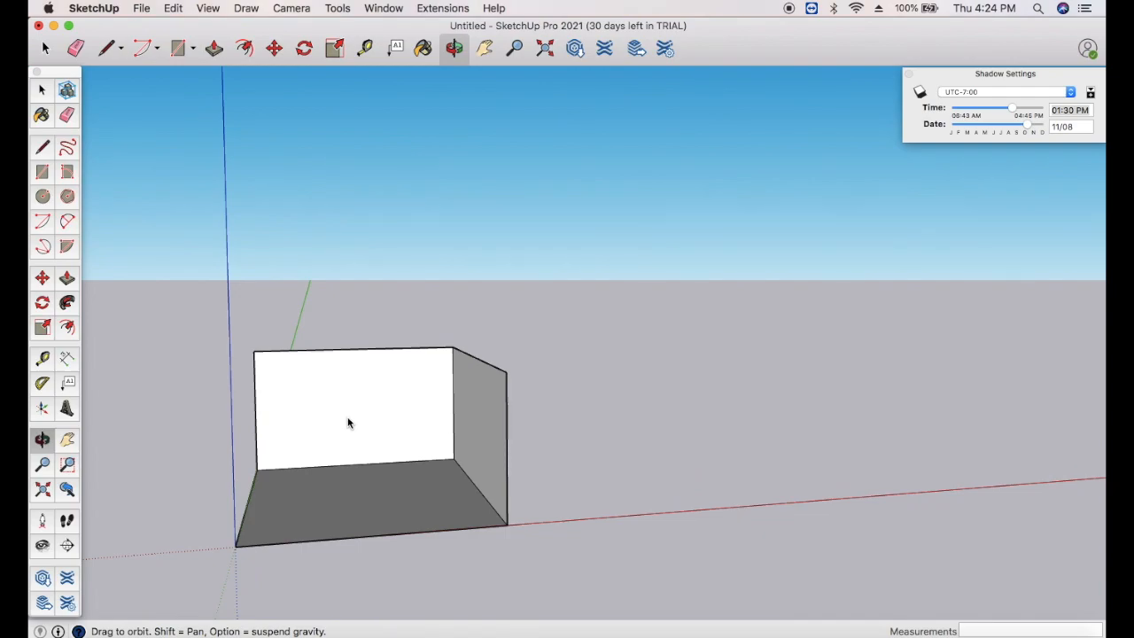
pyautogui.moveTo(347, 422); pyautogui.dragTo(158, 362)
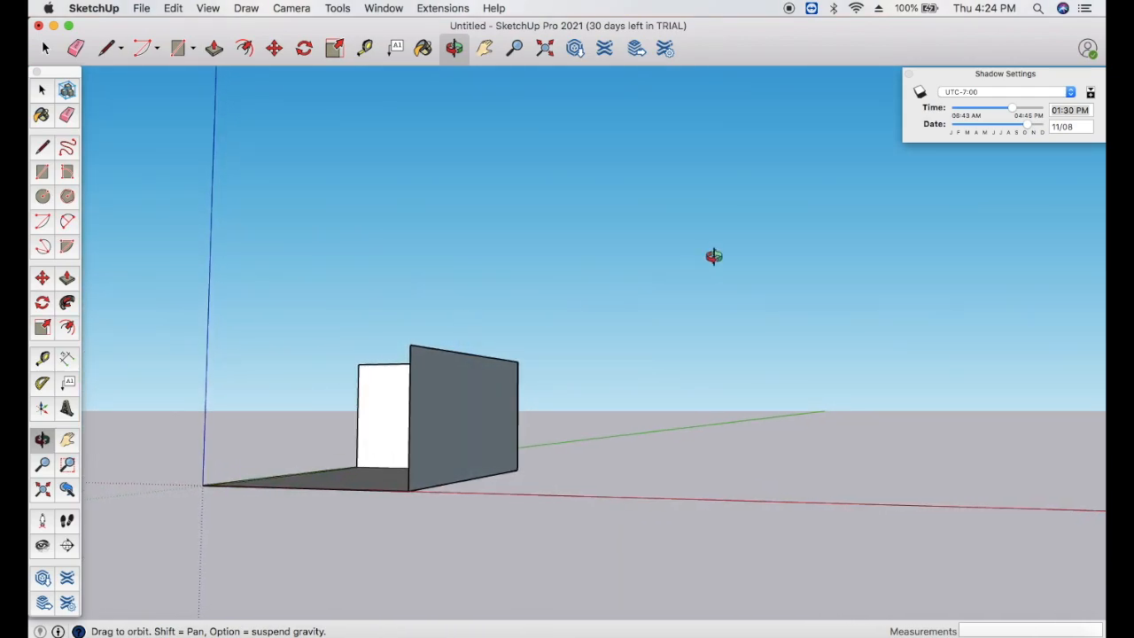
# Step: Try to draw a line about 2.32 m long from the back wall's free top corner, parallel to the red axis, and join it to the origin
pyautogui.click(105, 50)
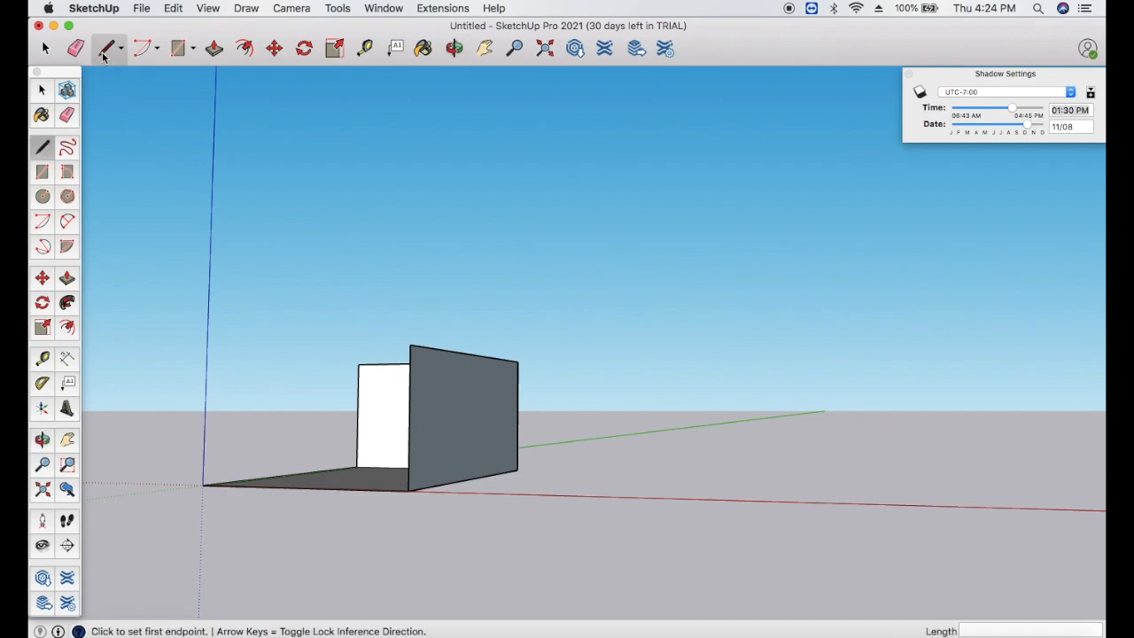
pyautogui.click(358, 365)
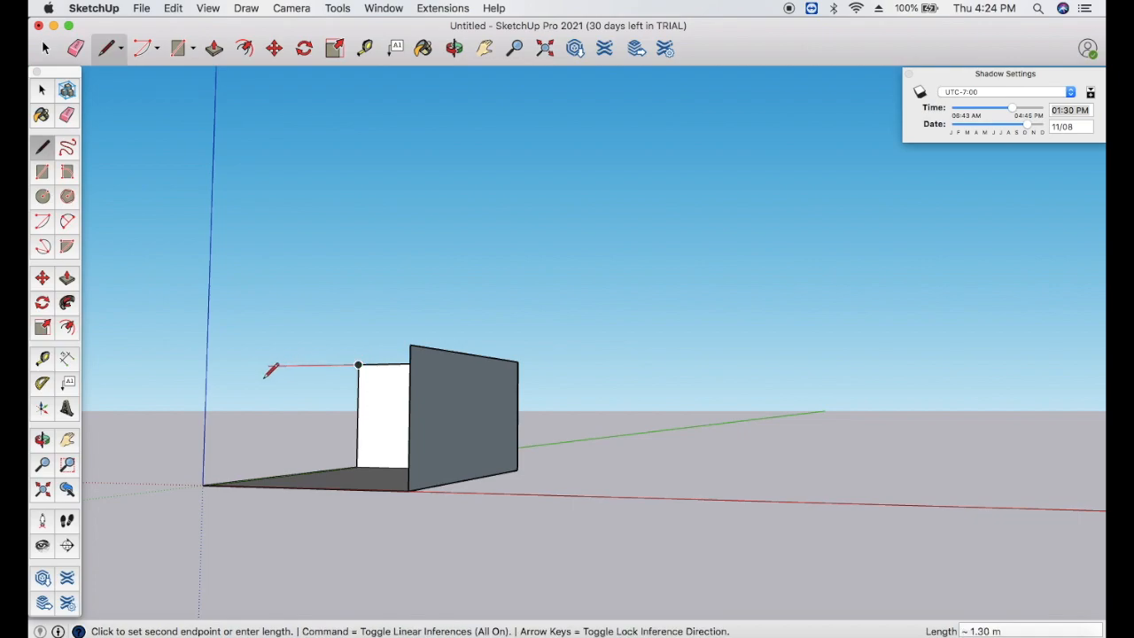
pyautogui.click(203, 365)
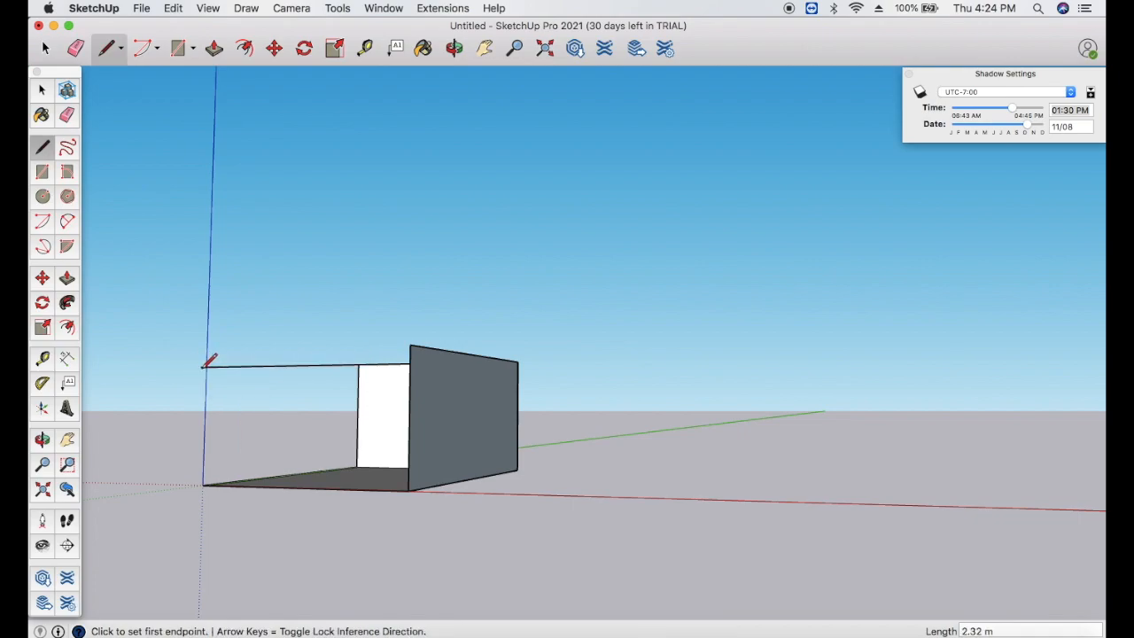
pyautogui.click(202, 365)
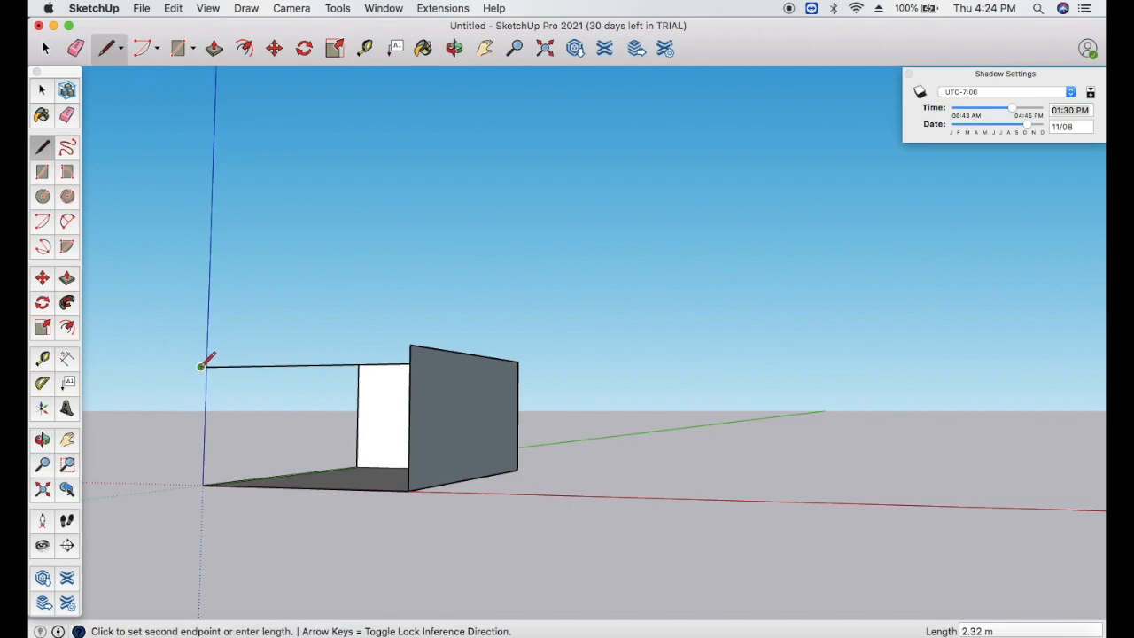
pyautogui.click(203, 484)
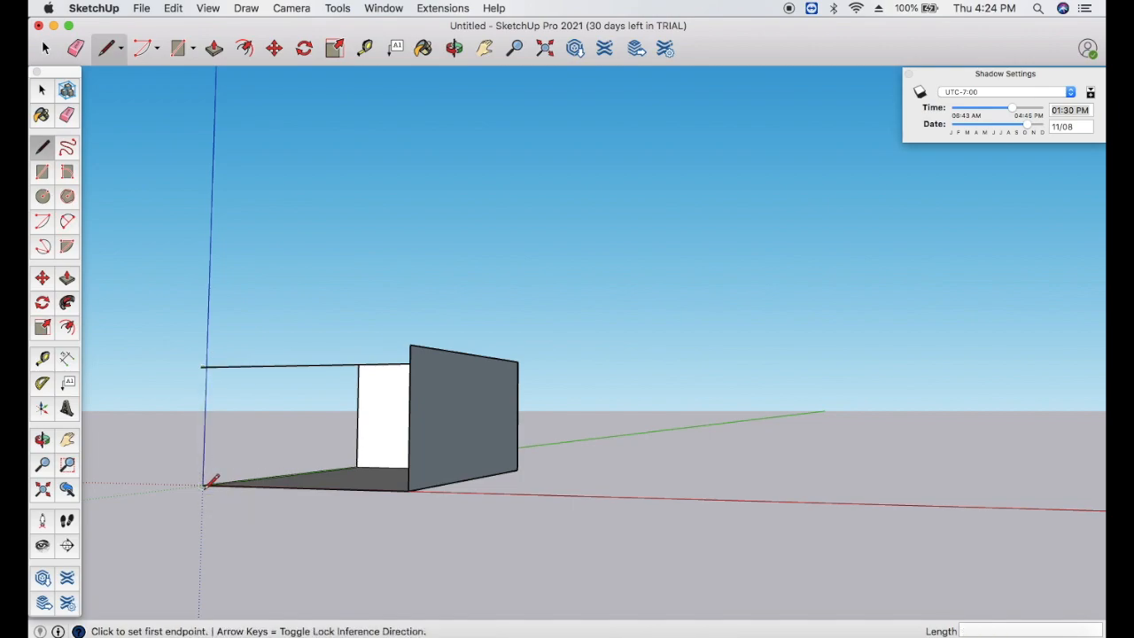
pyautogui.press('super+z')
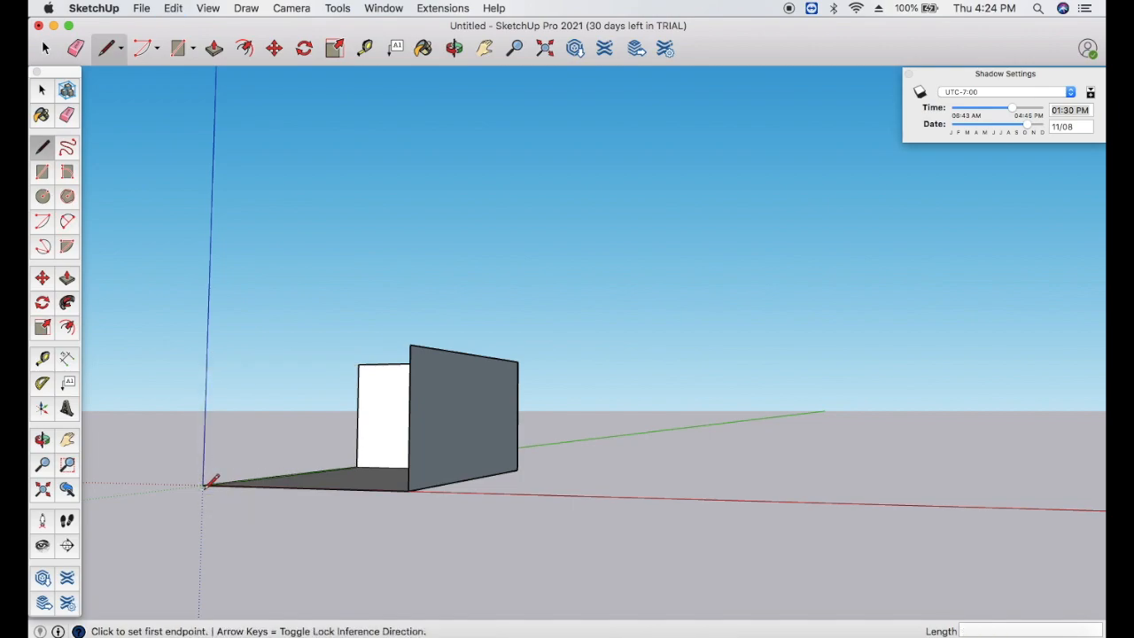
# Step: Try a line about 2.25 m long from the back wall's free top corner towards the blue axis, joined to the origin by a line about 3.80 m long
pyautogui.click(358, 364)
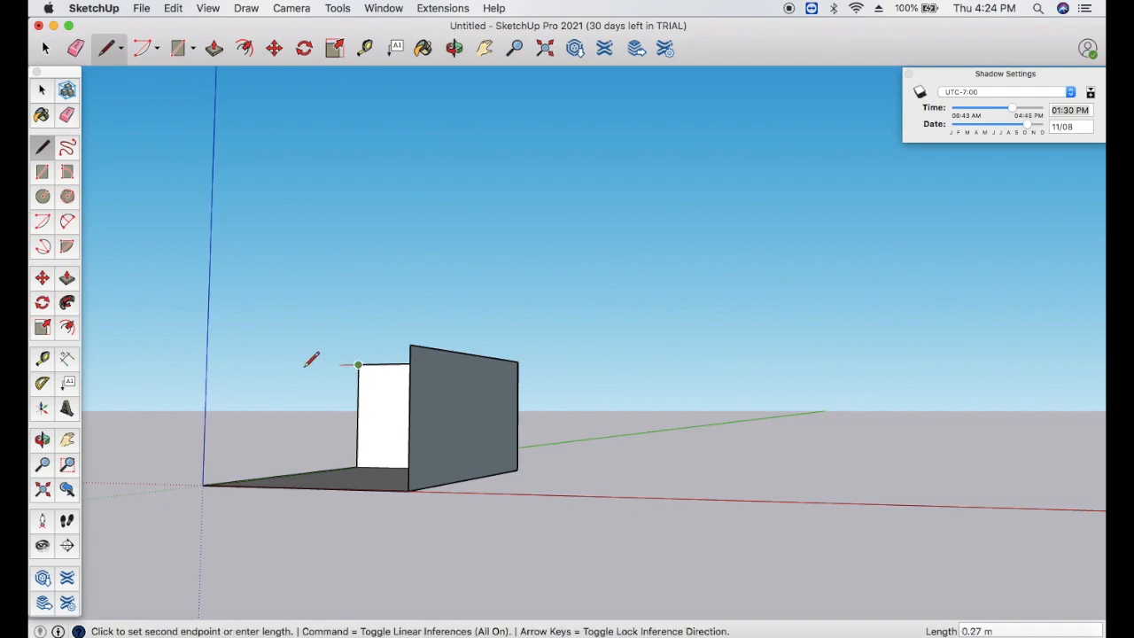
pyautogui.click(206, 366)
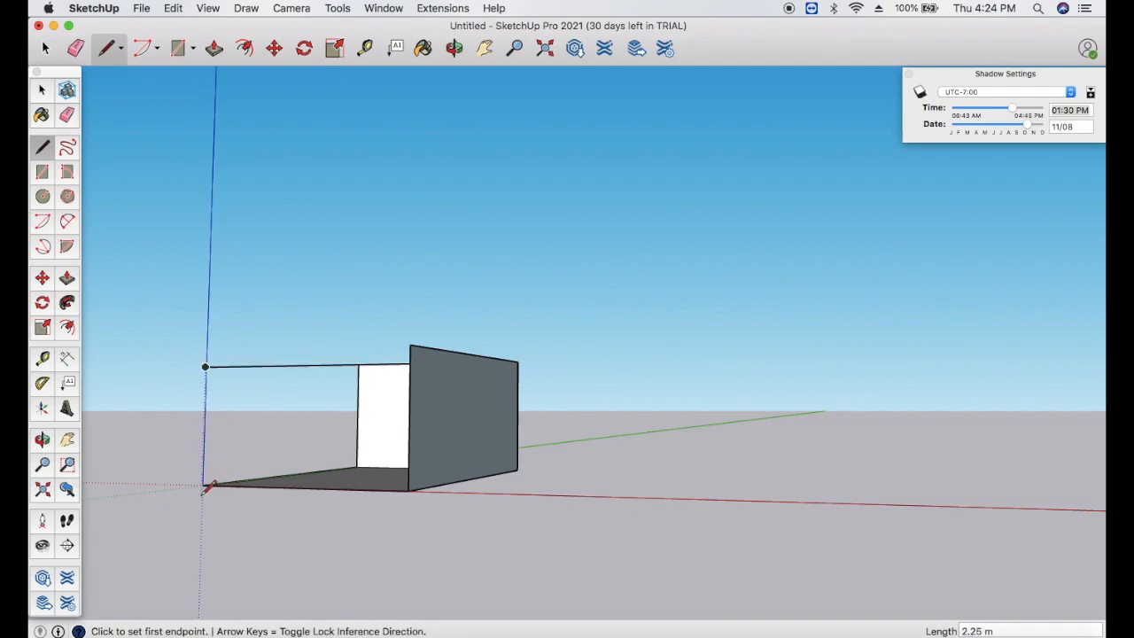
pyautogui.click(202, 485)
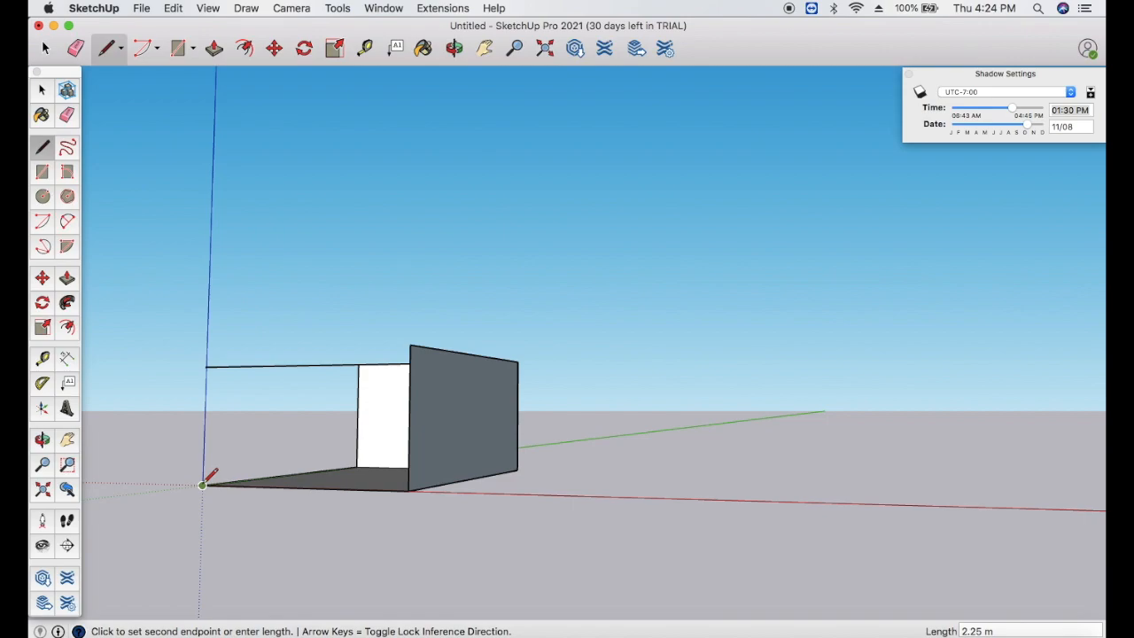
pyautogui.click(206, 366)
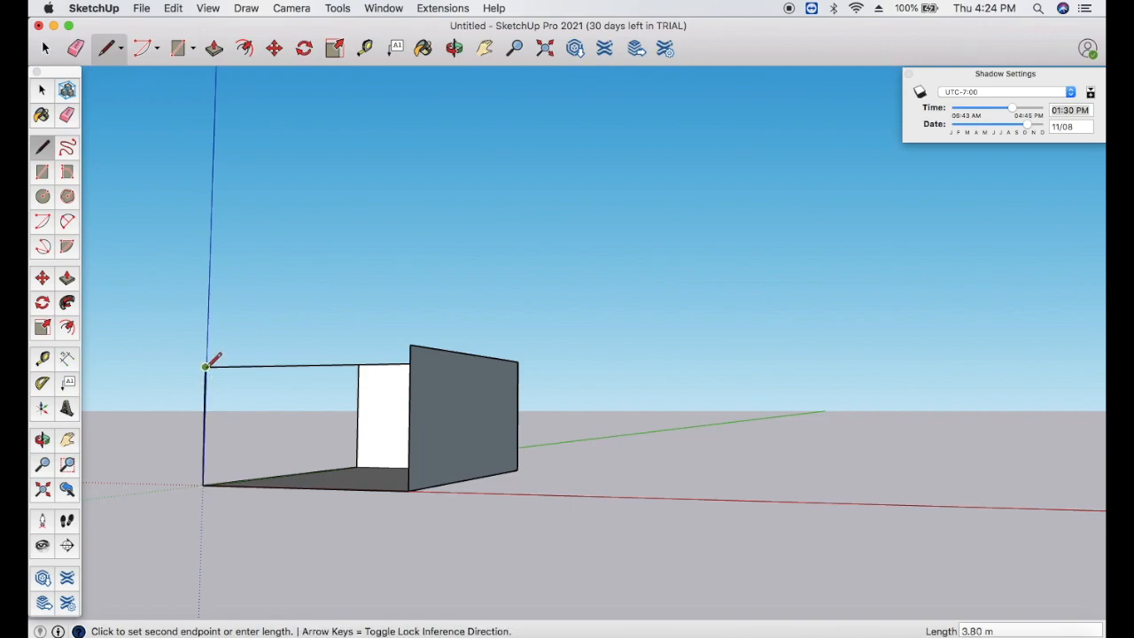
pyautogui.click(359, 364)
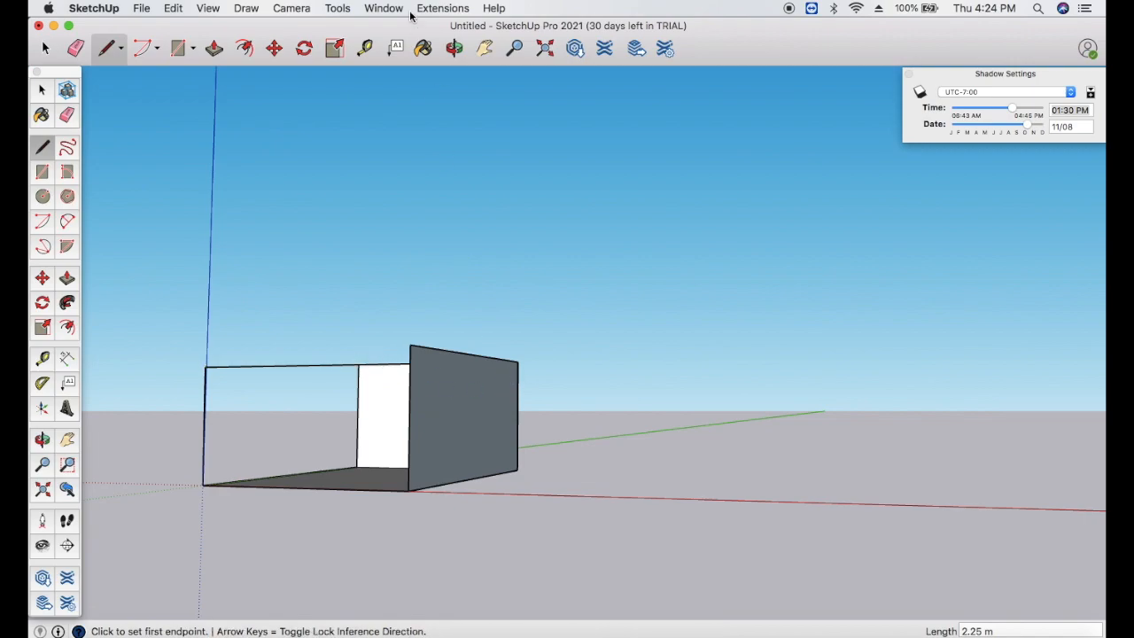
pyautogui.click(454, 48)
pyautogui.moveTo(356, 348); pyautogui.dragTo(440, 326)
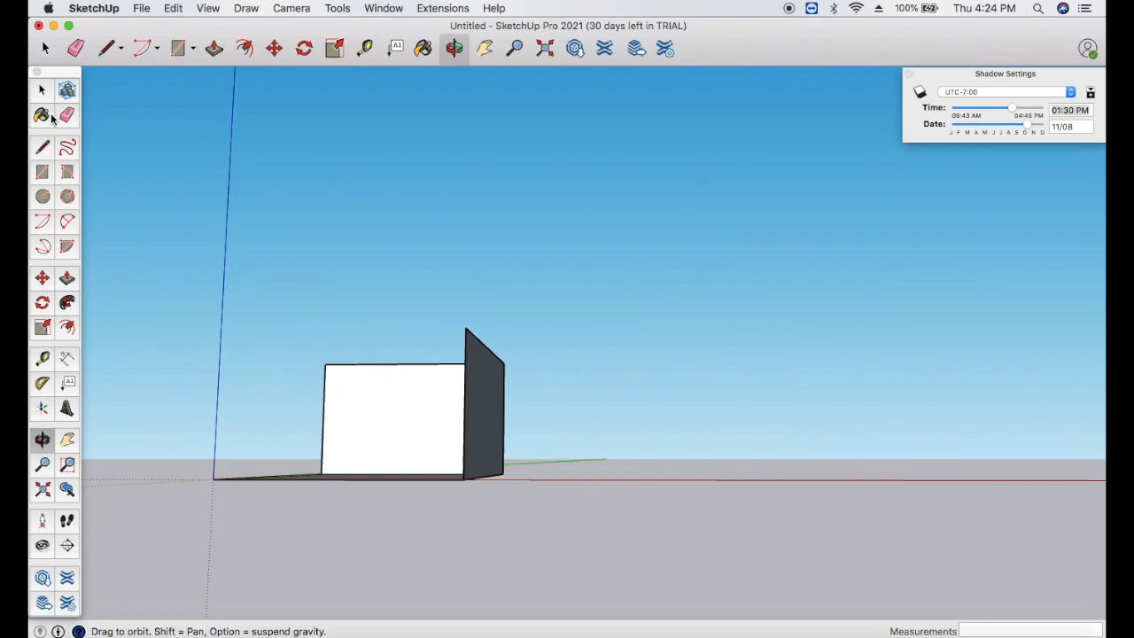
pyautogui.click(108, 47)
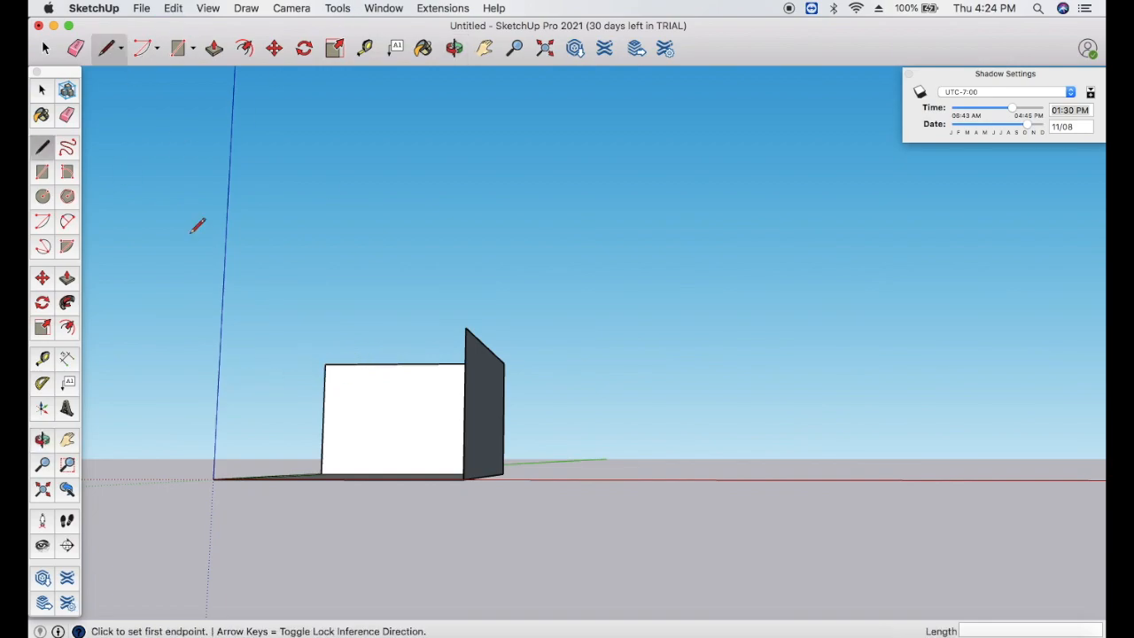
pyautogui.click(324, 364)
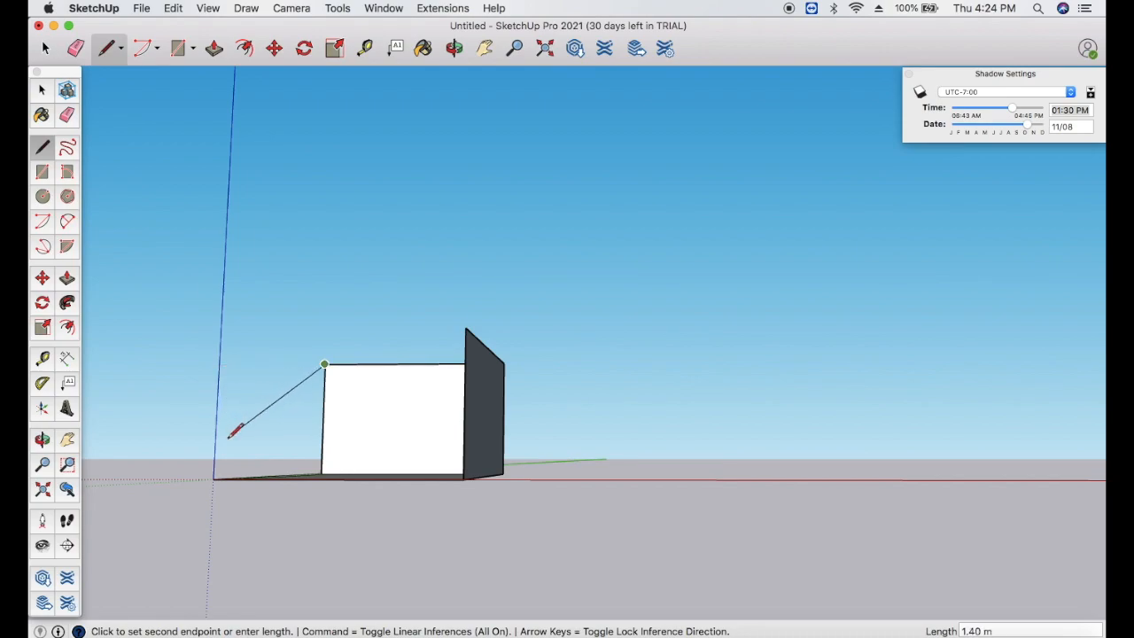
pyautogui.press('Escape')
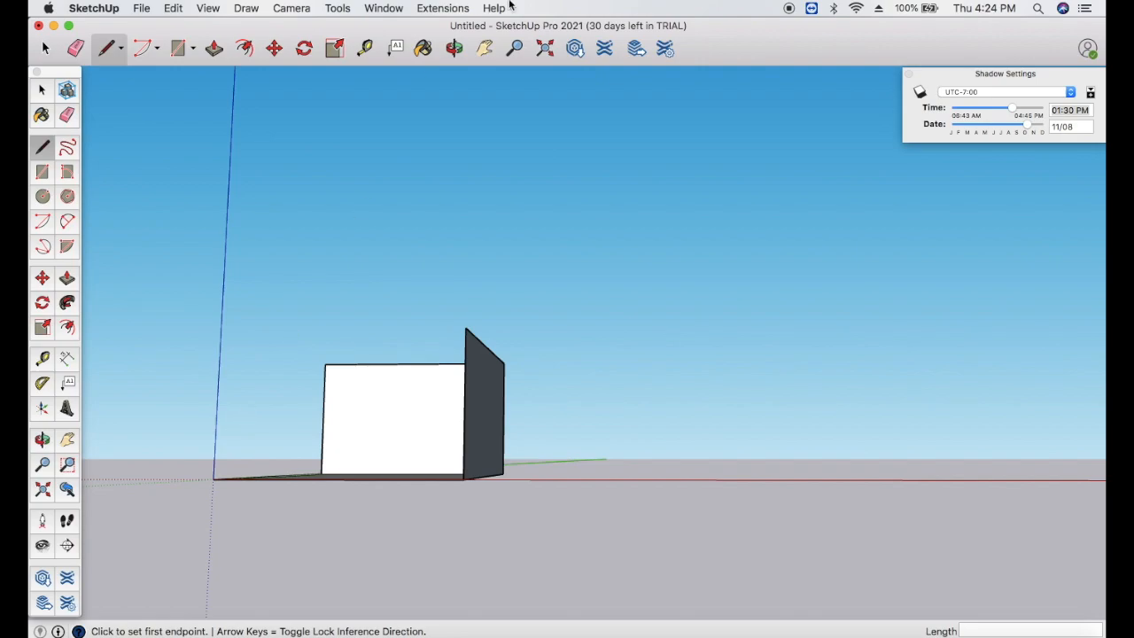
pyautogui.click(451, 53)
pyautogui.moveTo(375, 311); pyautogui.dragTo(908, 352)
pyautogui.click(106, 46)
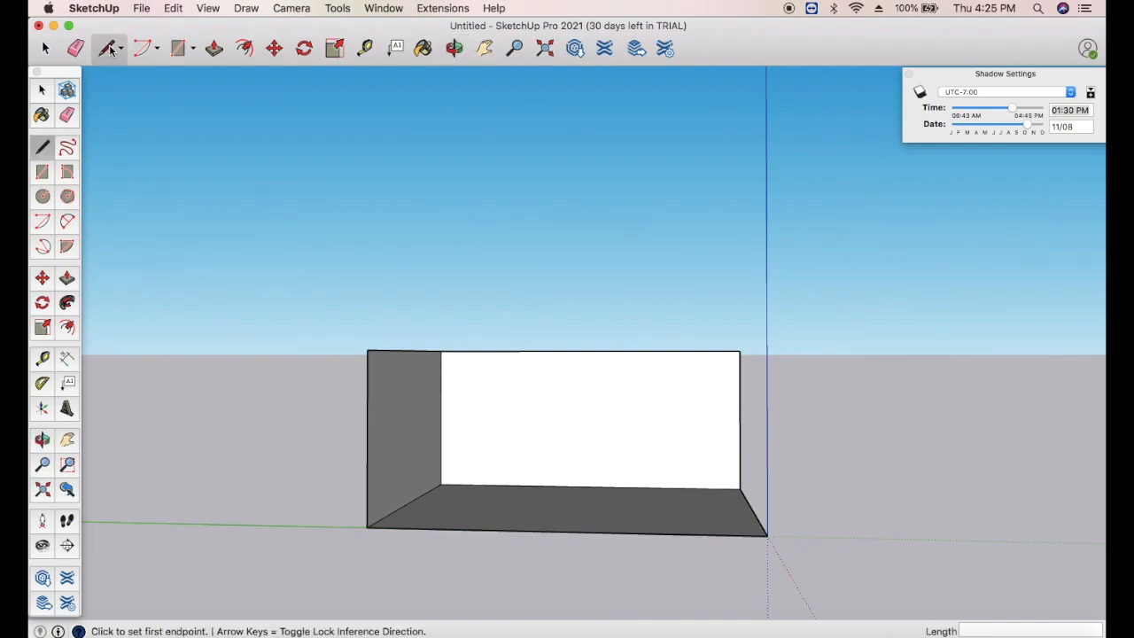
pyautogui.click(367, 351)
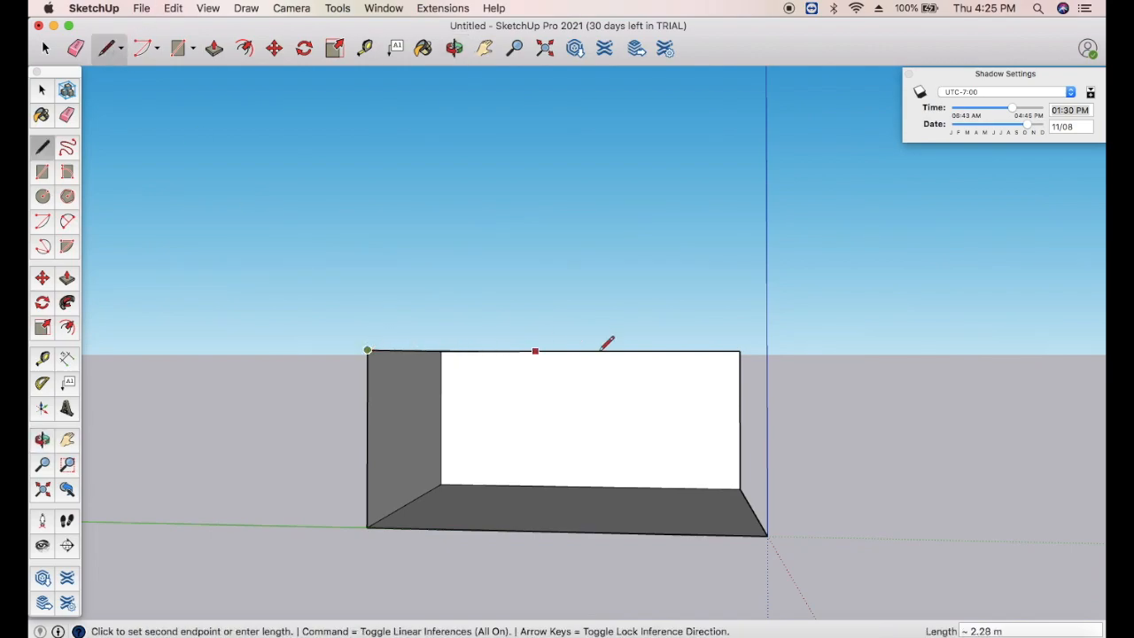
pyautogui.click(739, 350)
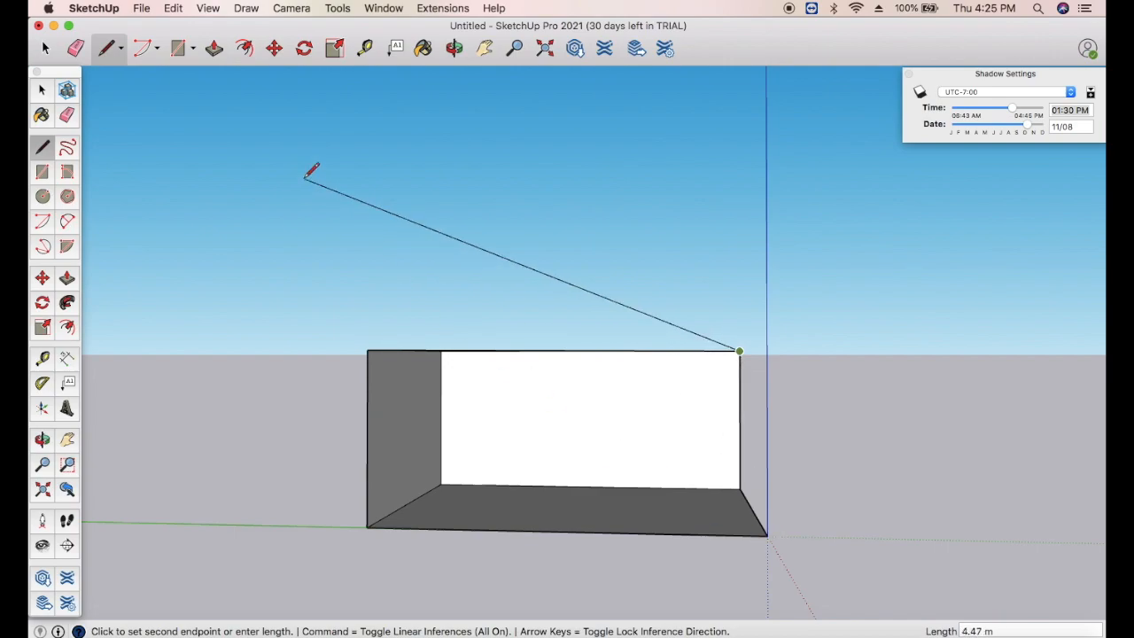
pyautogui.press('Escape')
# Step: Complete the opposite side wall with a top edge about 2.79 m long, locked parallel to the green axis, and a vertical edge about 1.26 m high from the origin
pyautogui.click(453, 48)
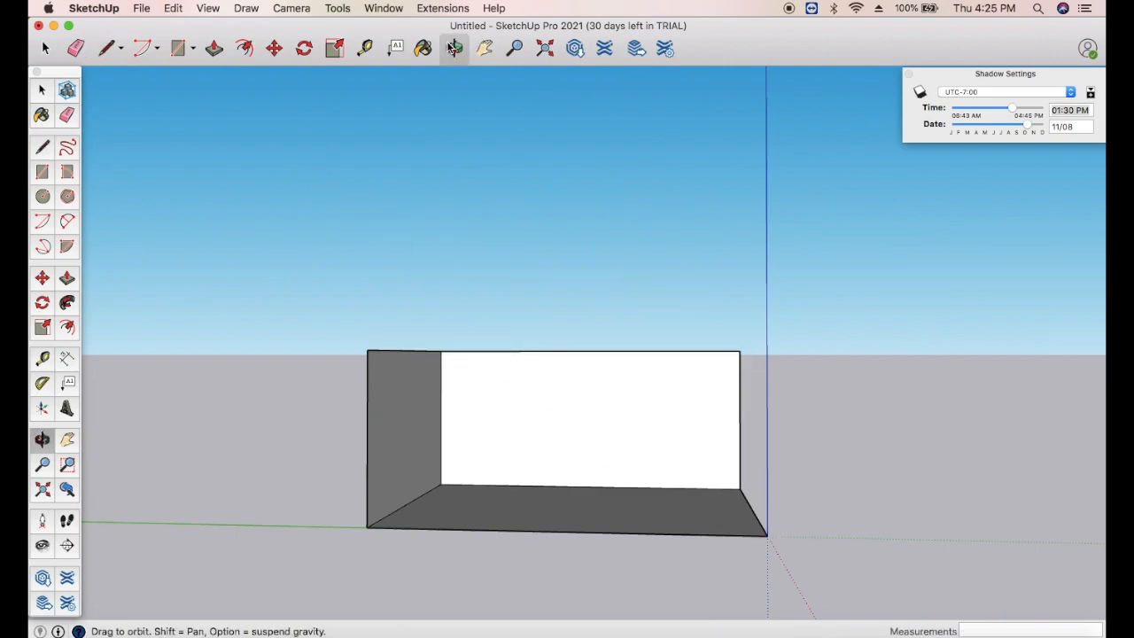
pyautogui.moveTo(522, 215); pyautogui.dragTo(461, 215)
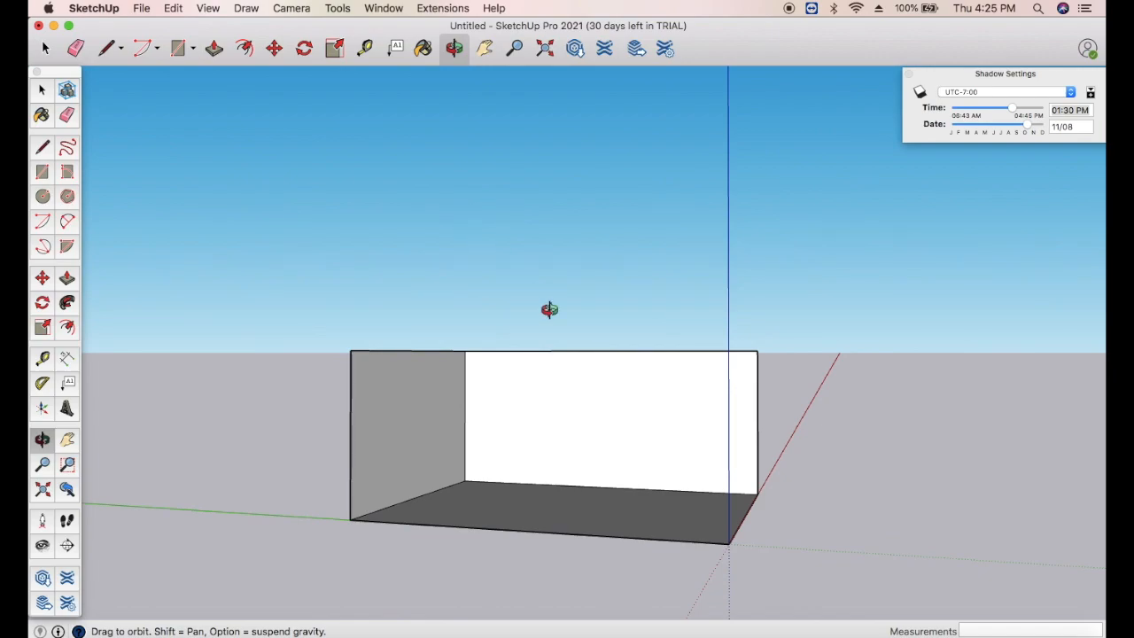
pyautogui.click(106, 50)
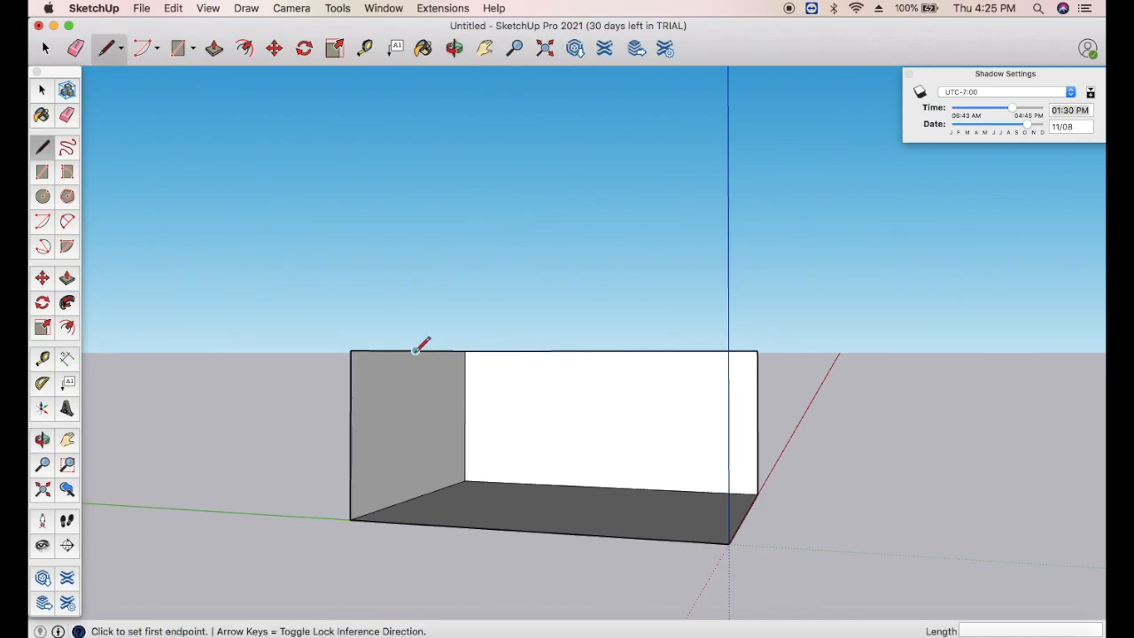
pyautogui.click(351, 352)
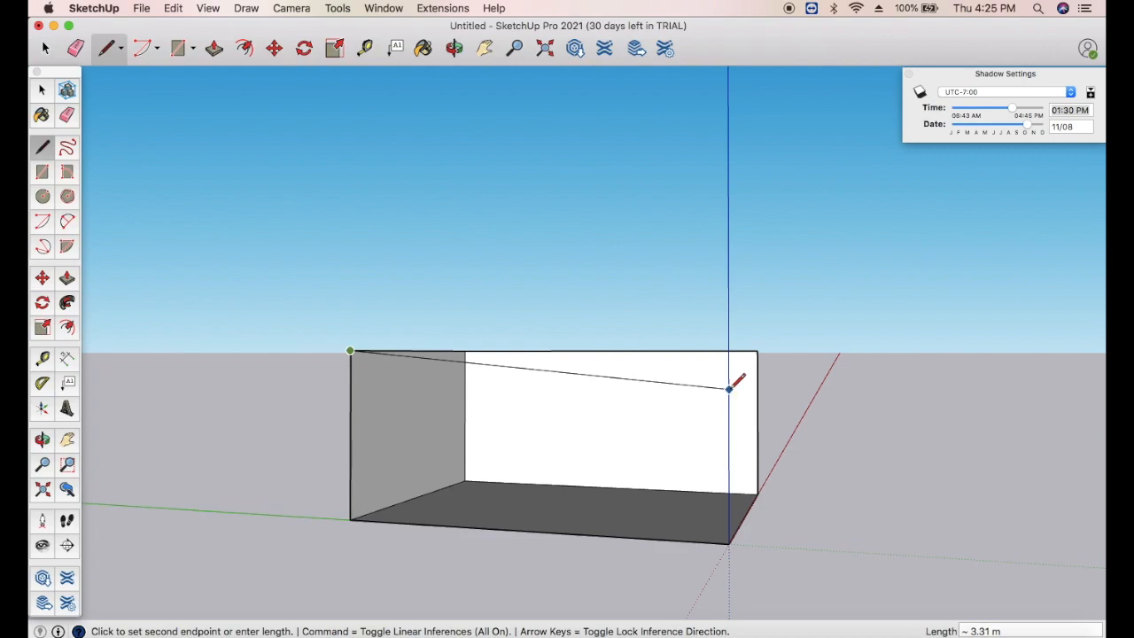
pyautogui.press('Right')
pyautogui.press('Left')
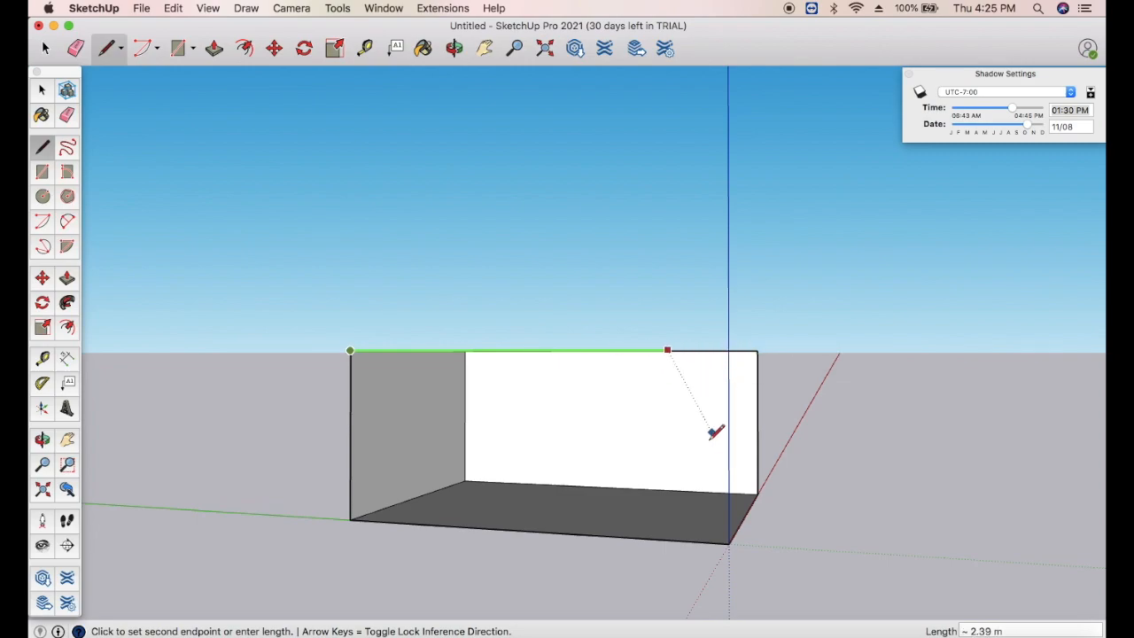
pyautogui.press('Escape')
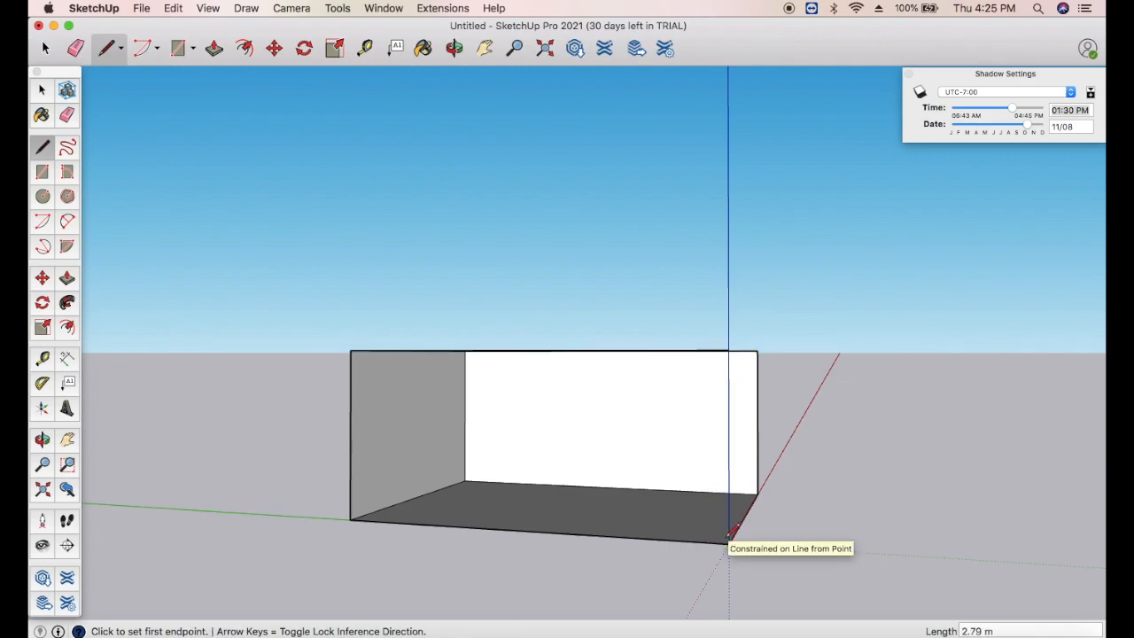
pyautogui.click(728, 542)
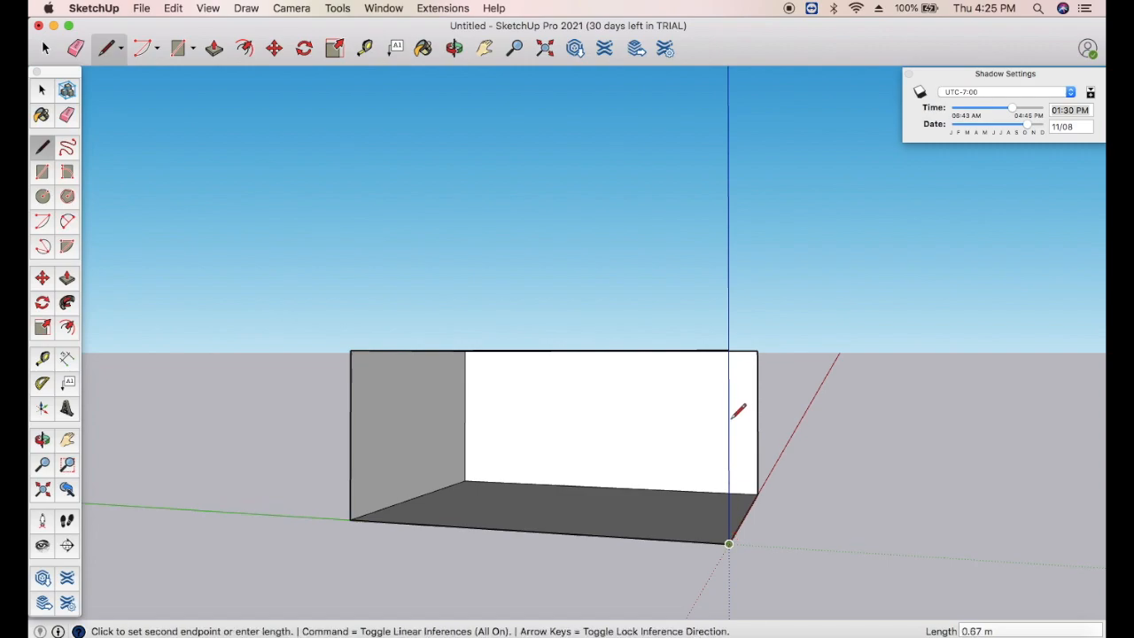
pyautogui.click(728, 350)
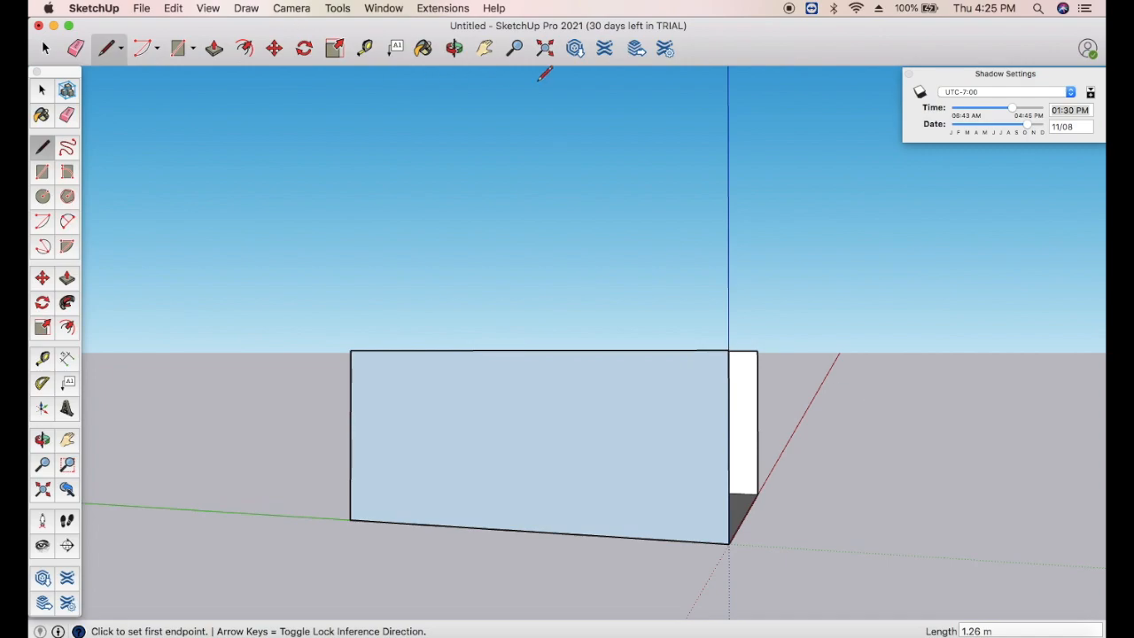
# Step: Undo all the wall edges and faces back to the bare floor rectangle on the ground
pyautogui.click(453, 49)
pyautogui.moveTo(597, 251); pyautogui.dragTo(185, 258)
pyautogui.moveTo(485, 307); pyautogui.dragTo(405, 286)
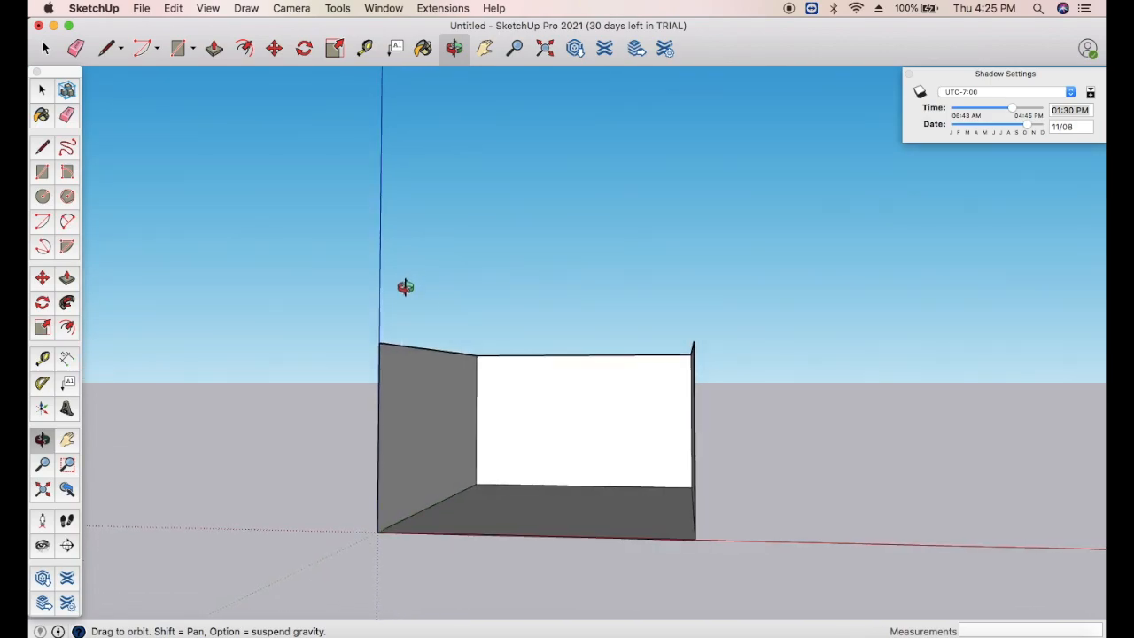
pyautogui.moveTo(532, 314); pyautogui.dragTo(180, 340)
pyautogui.moveTo(514, 306)
pyautogui.mouseDown()
pyautogui.moveTo(463, 307)
pyautogui.moveTo(531, 297)
pyautogui.mouseUp()
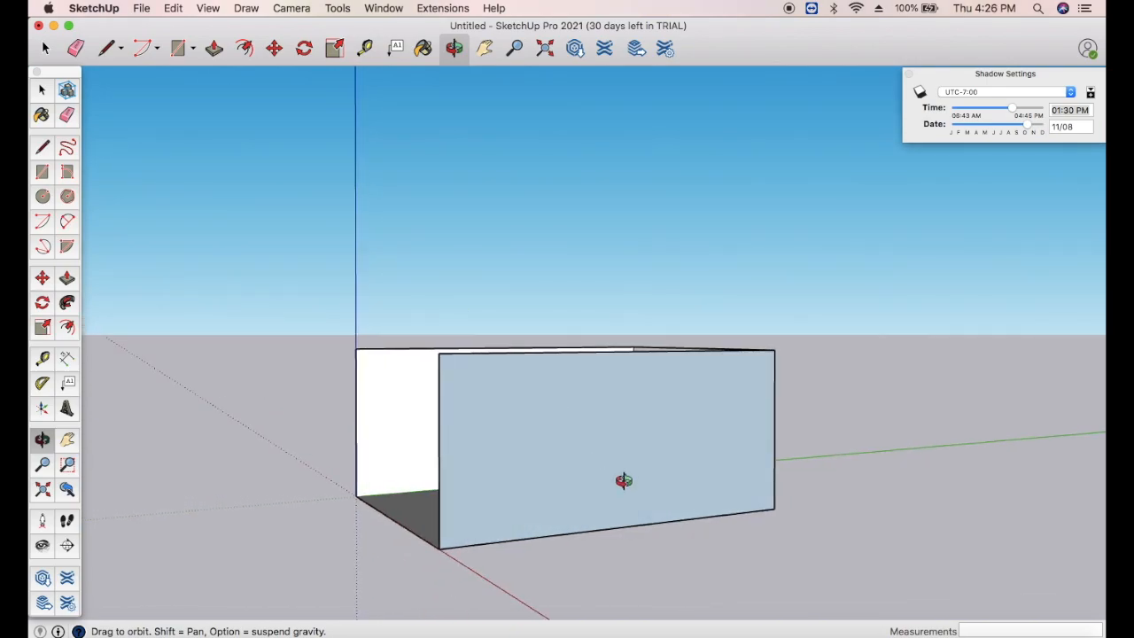
pyautogui.press('super+z')
pyautogui.press('super+z')
pyautogui.press('super+z')
pyautogui.press('super+z')
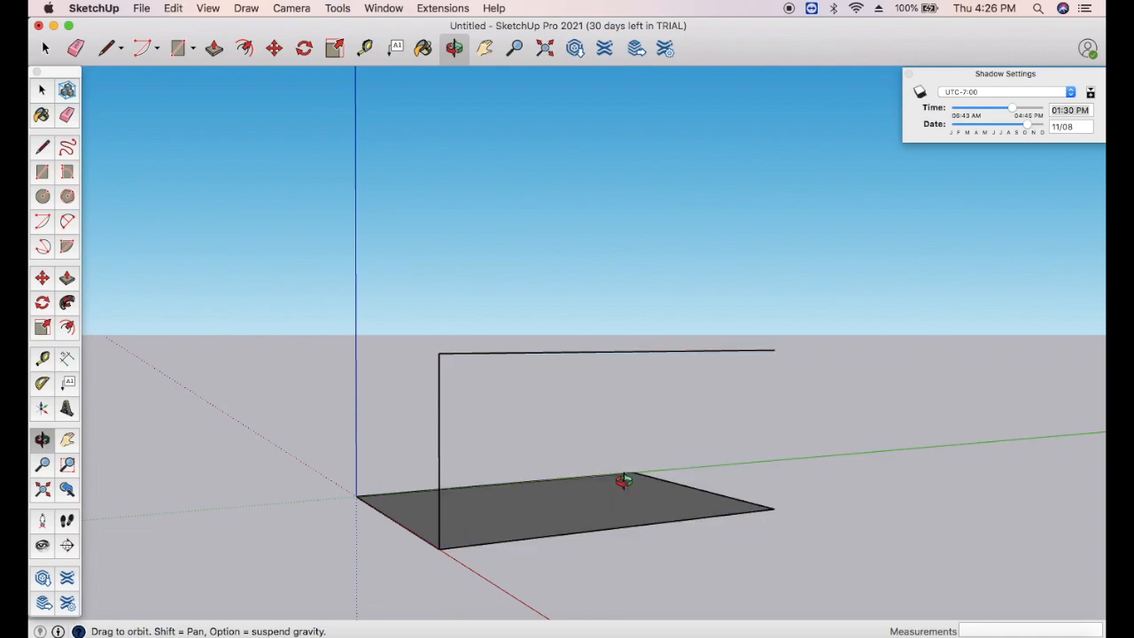
pyautogui.press('super+z')
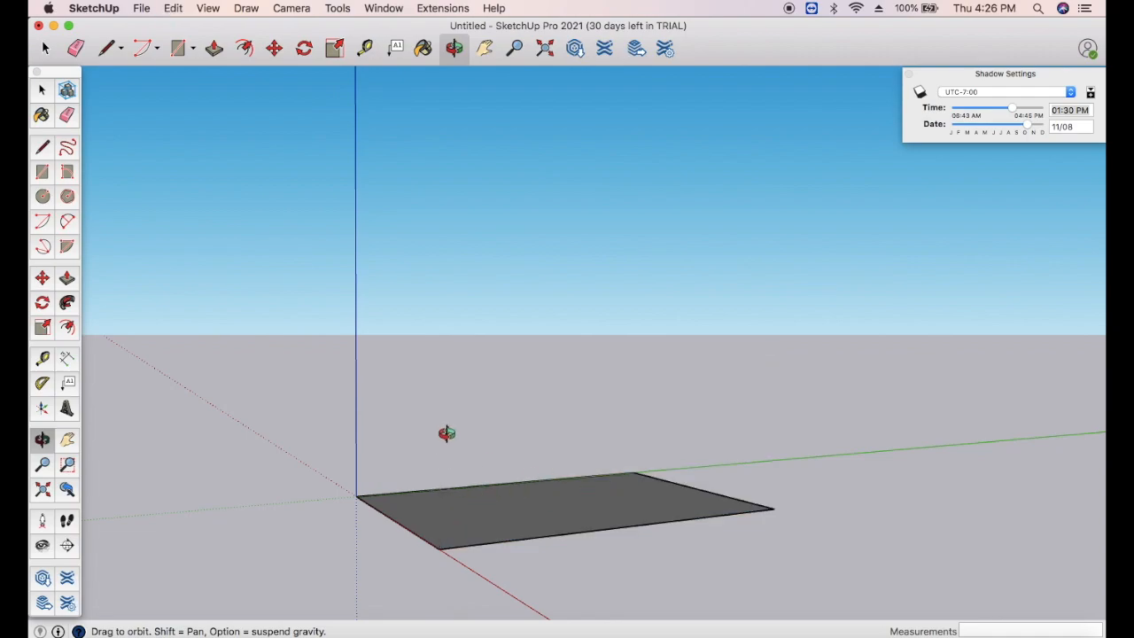
# Step: Push/Pull the floor rectangle upward into a box and extend the box's long outer side face by about 0.23 m along the red axis
pyautogui.click(215, 49)
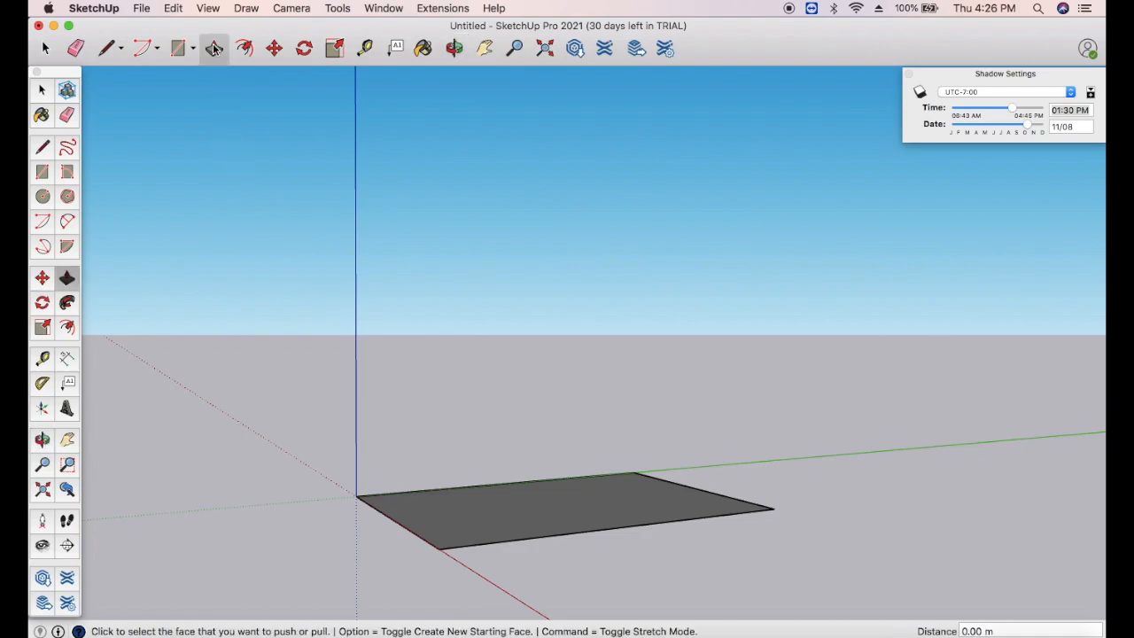
pyautogui.click(536, 512)
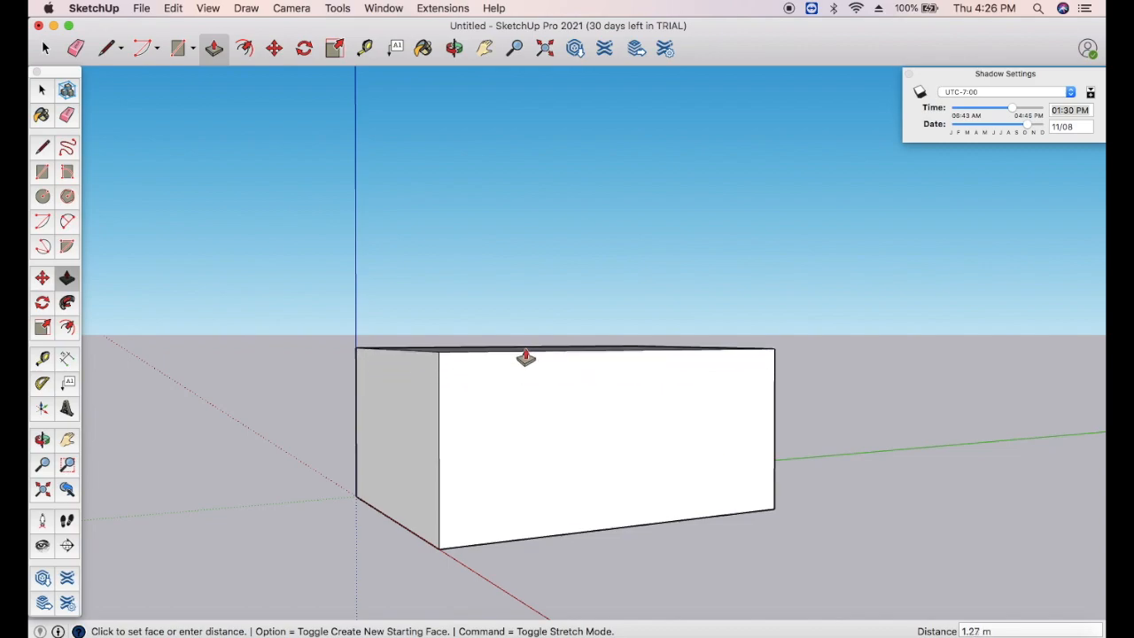
pyautogui.click(523, 336)
pyautogui.click(523, 336)
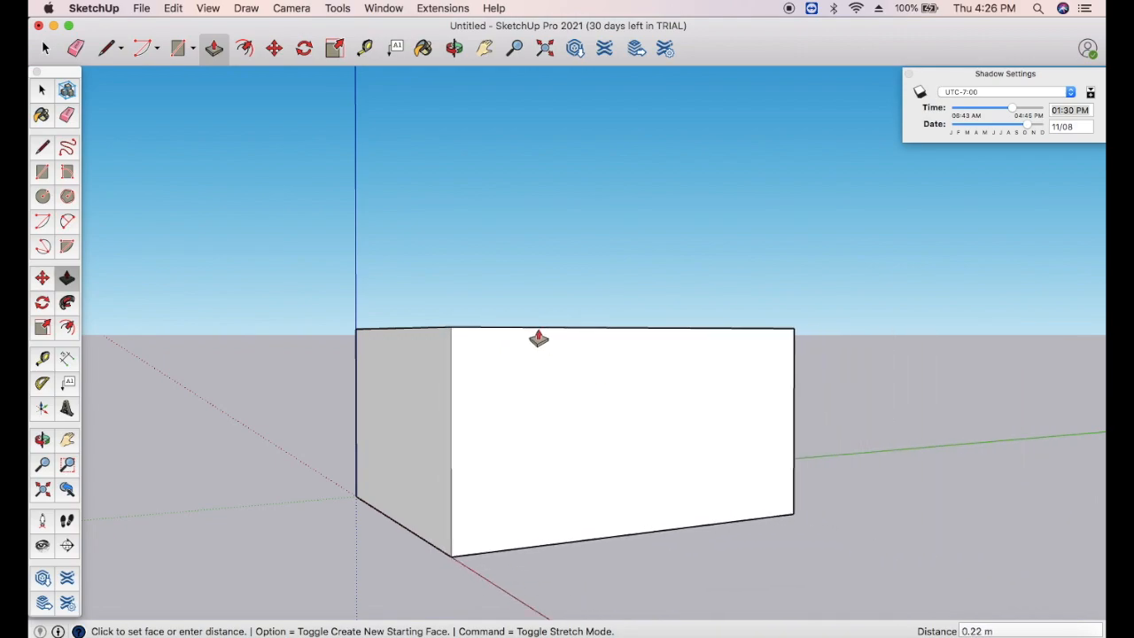
pyautogui.click(538, 337)
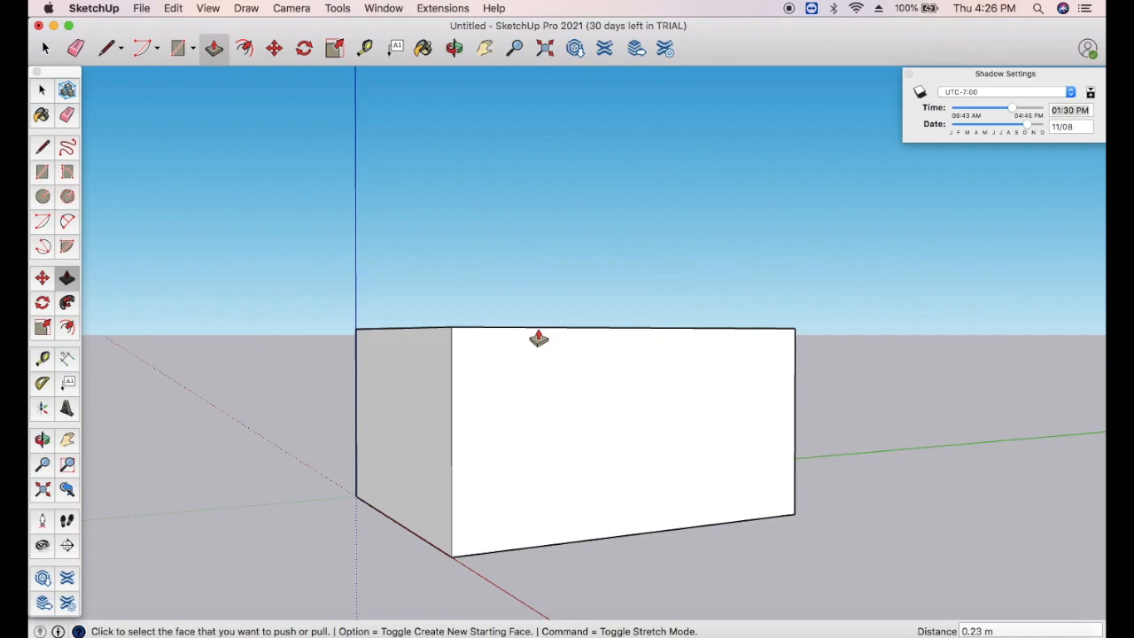
pyautogui.press('super')
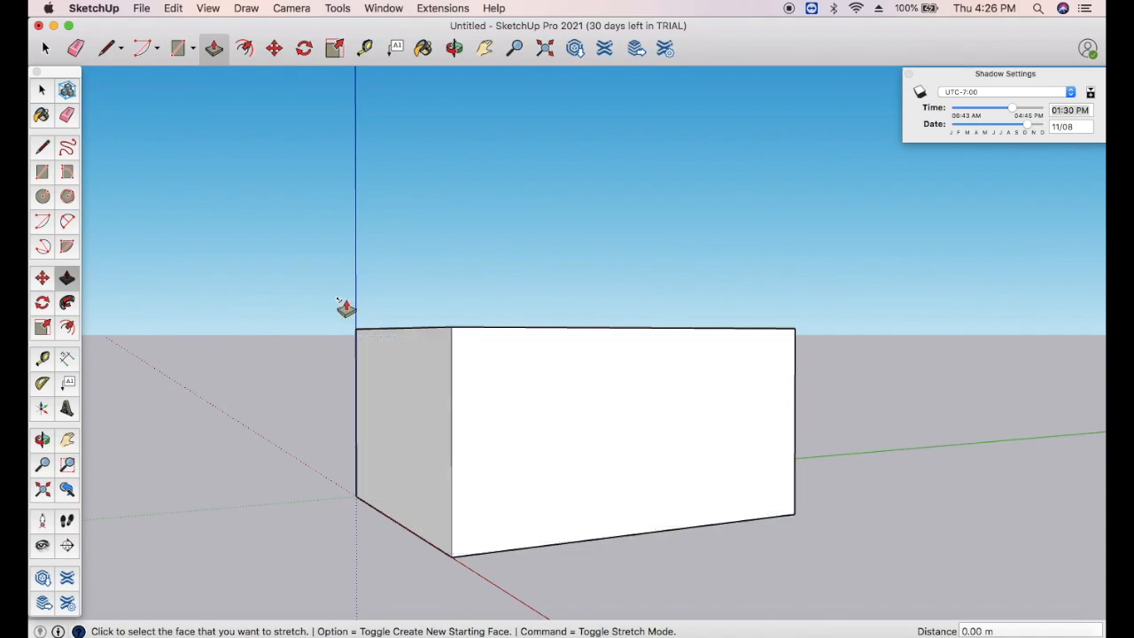
# Step: Try a rotated rectangle from the front face's upper corner on the blue axis, and undo the box's last side extension
pyautogui.click(108, 48)
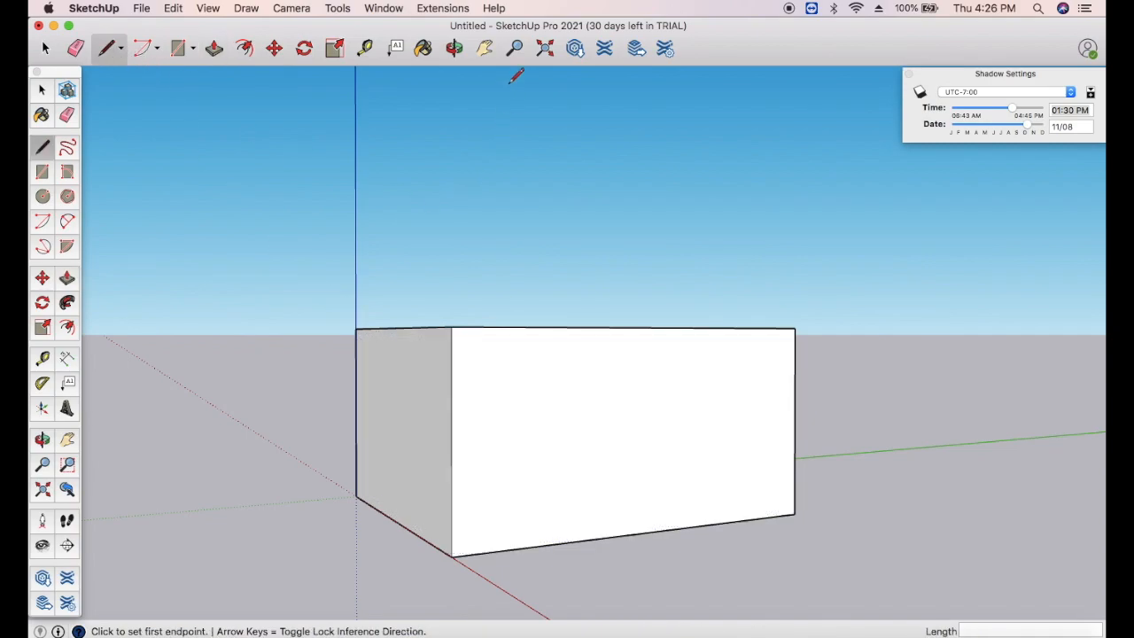
pyautogui.click(454, 48)
pyautogui.moveTo(445, 324); pyautogui.dragTo(842, 289)
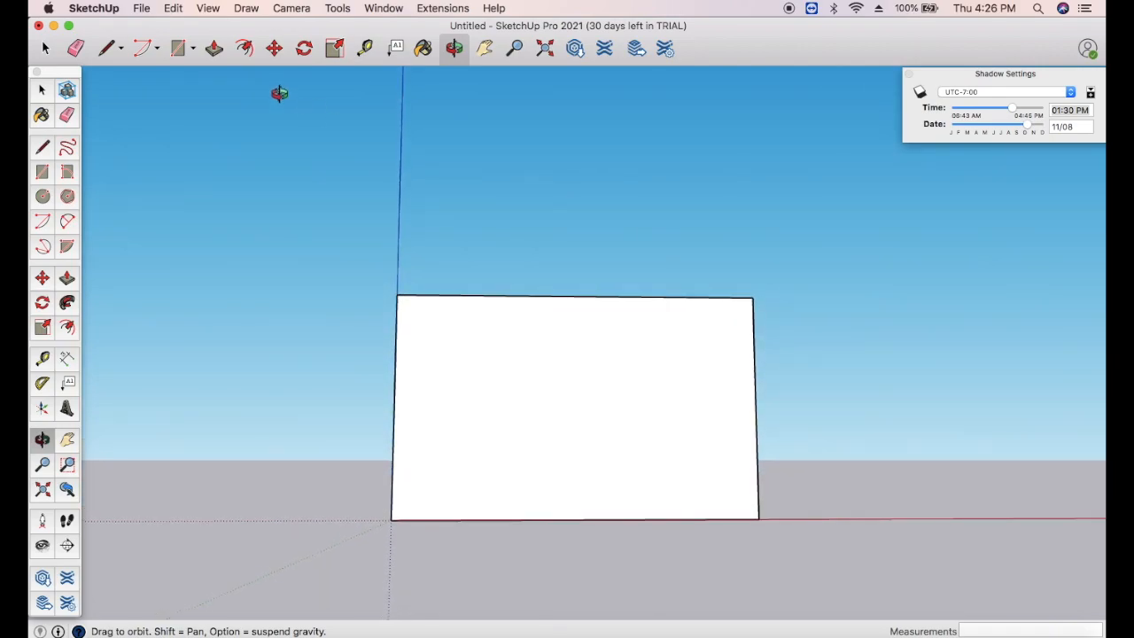
pyautogui.click(193, 49)
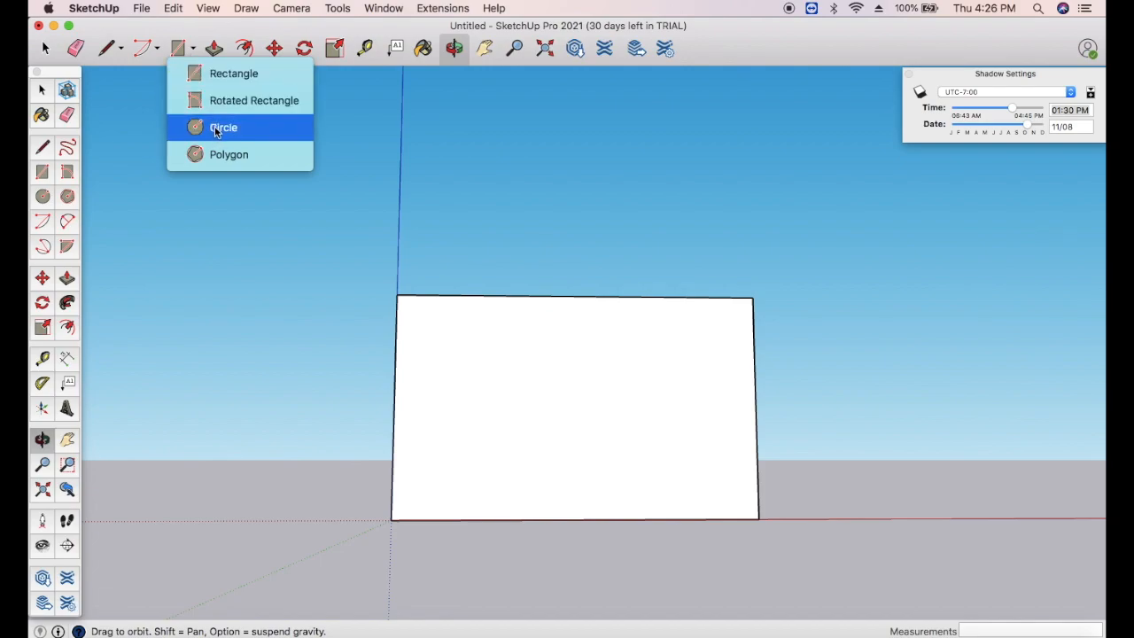
pyautogui.click(220, 101)
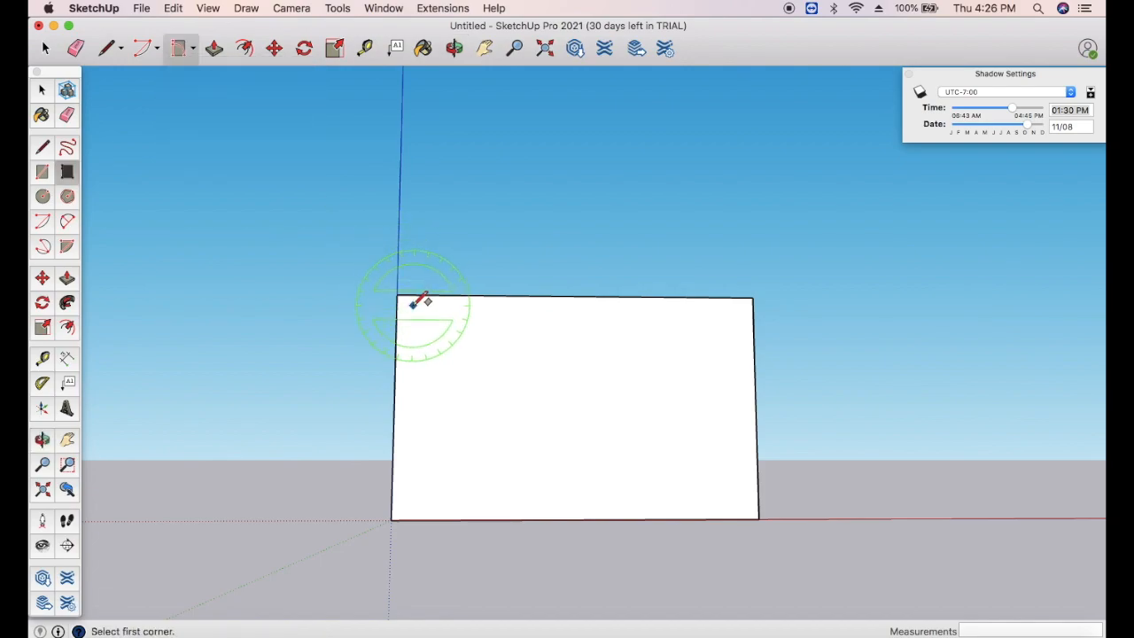
pyautogui.click(396, 294)
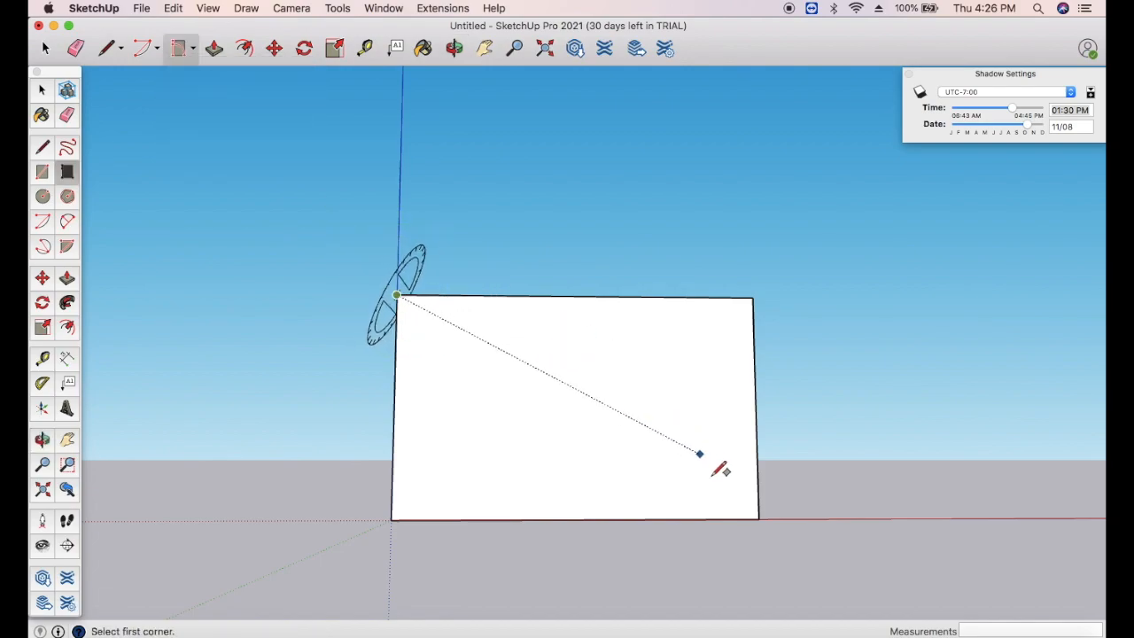
pyautogui.click(759, 518)
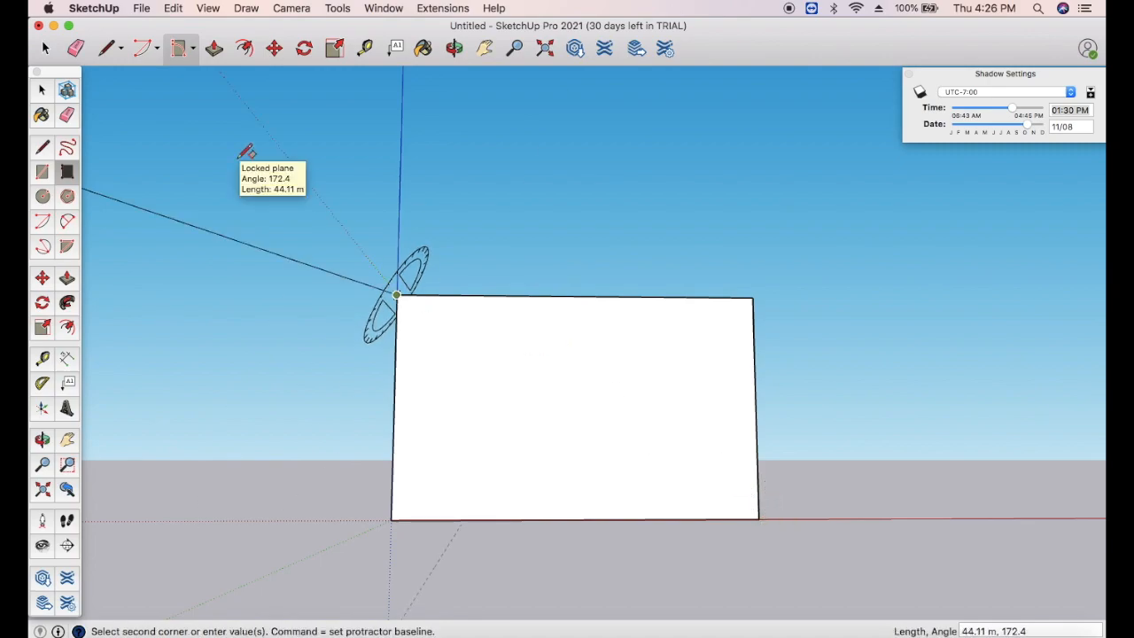
pyautogui.press('Escape')
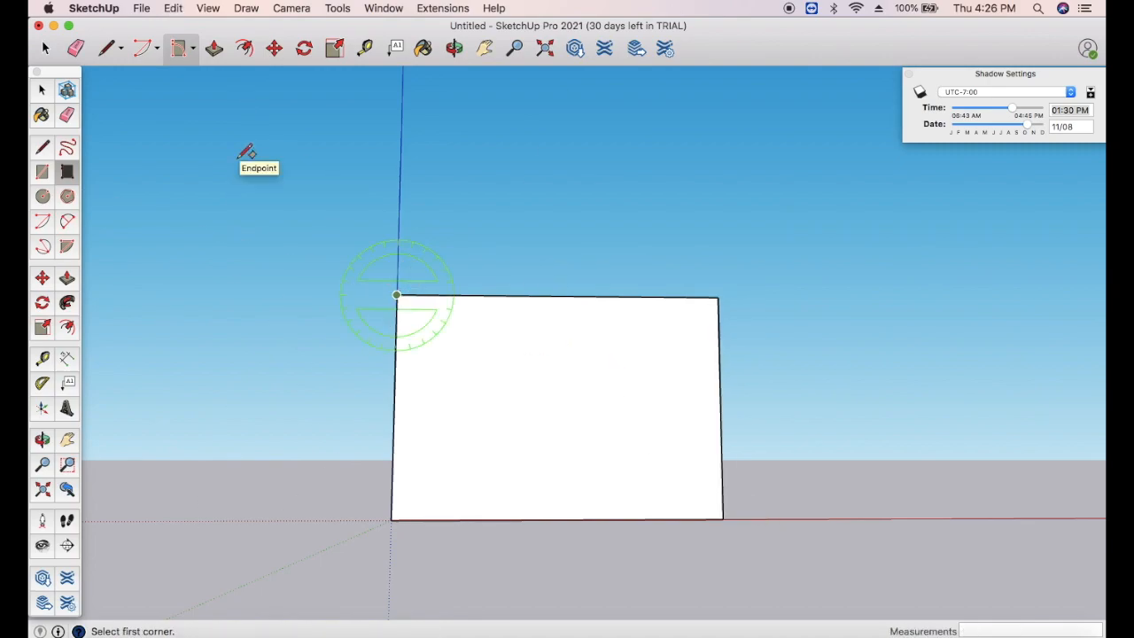
pyautogui.click(193, 49)
pyautogui.click(217, 125)
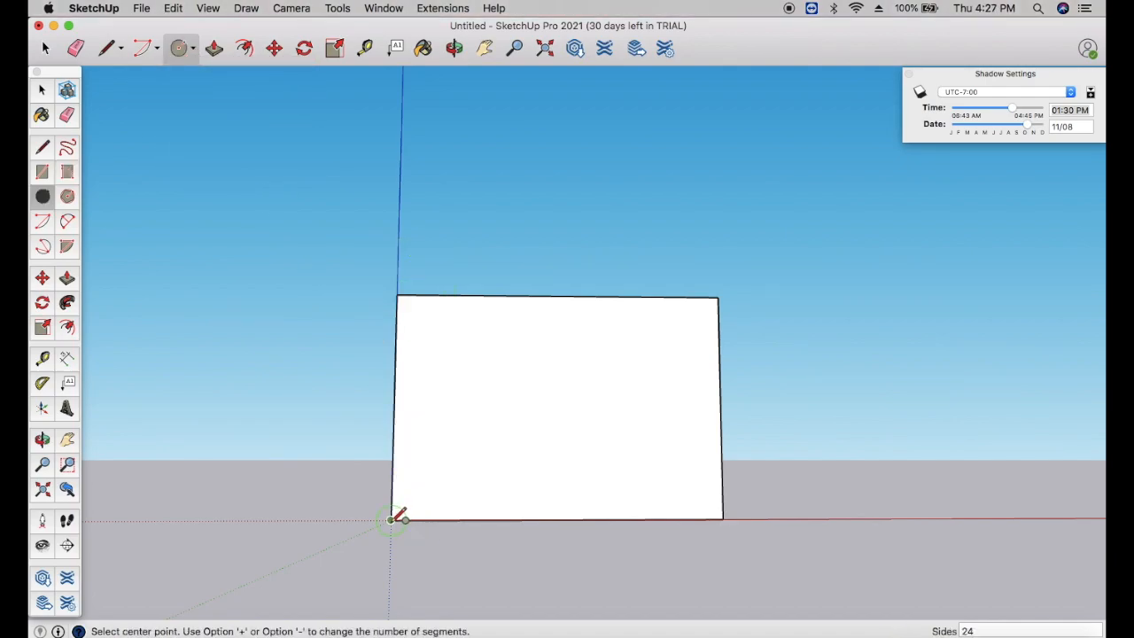
pyautogui.click(390, 519)
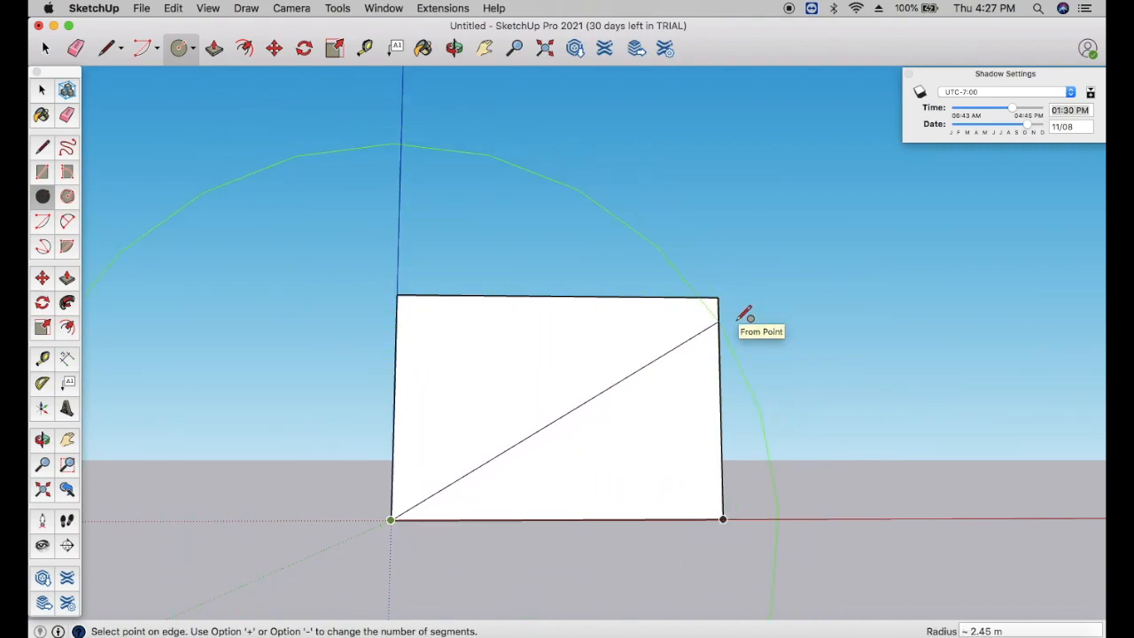
pyautogui.press('Escape')
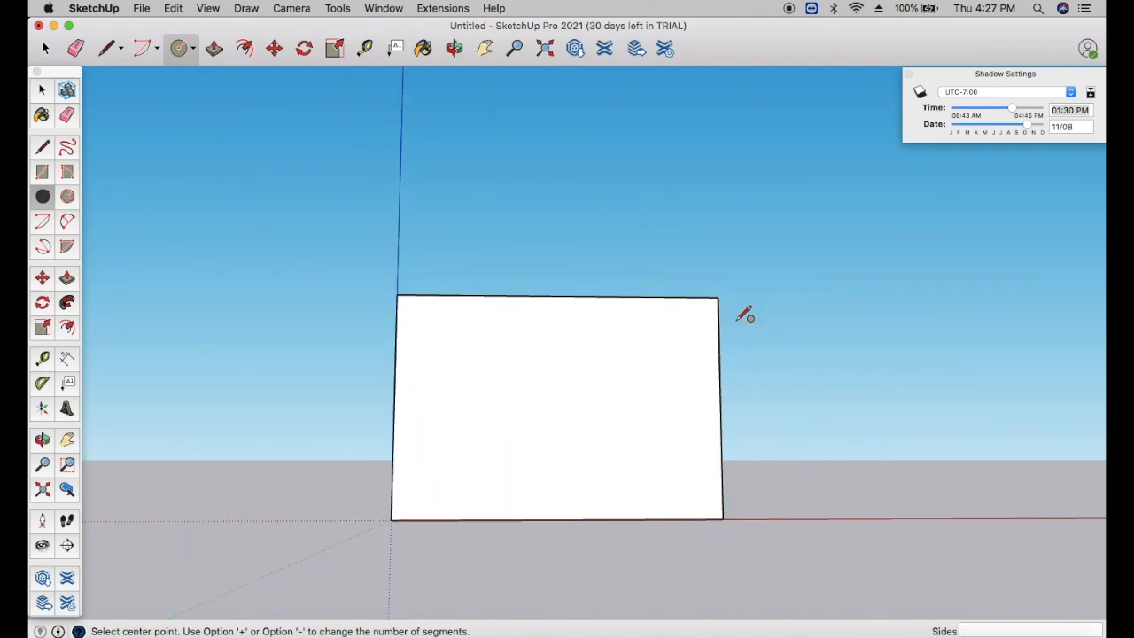
# Step: Try a circle about 2.53 m in radius, centred on the origin and passing through the front face's opposite upper corner, and undo it
pyautogui.click(199, 54)
pyautogui.click(184, 49)
pyautogui.click(192, 50)
pyautogui.click(222, 127)
pyautogui.click(391, 519)
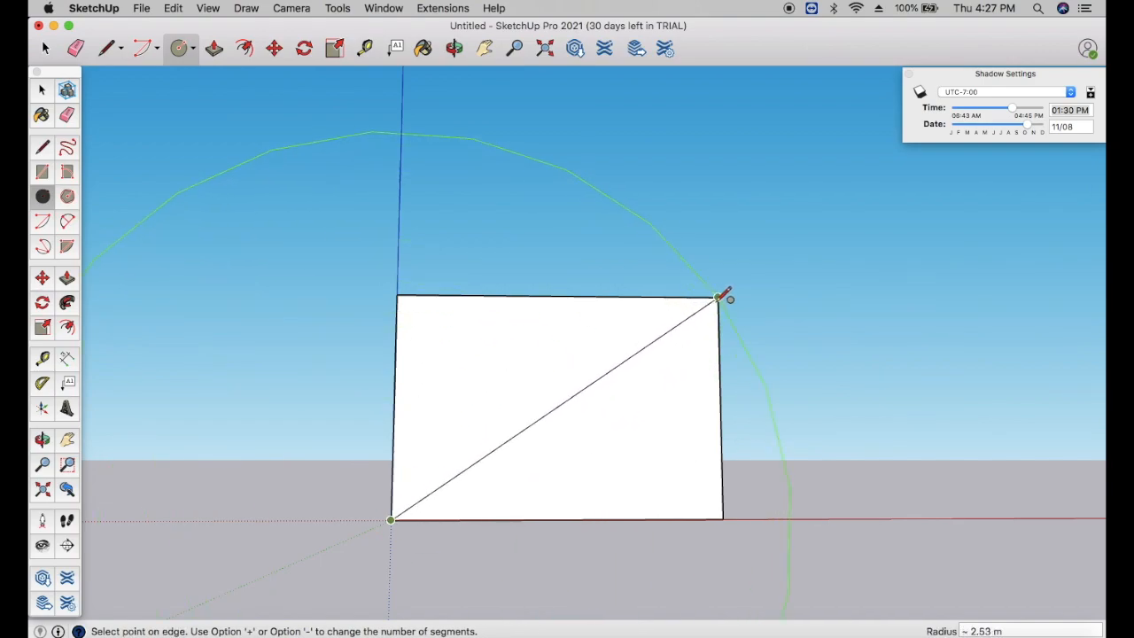
pyautogui.click(718, 297)
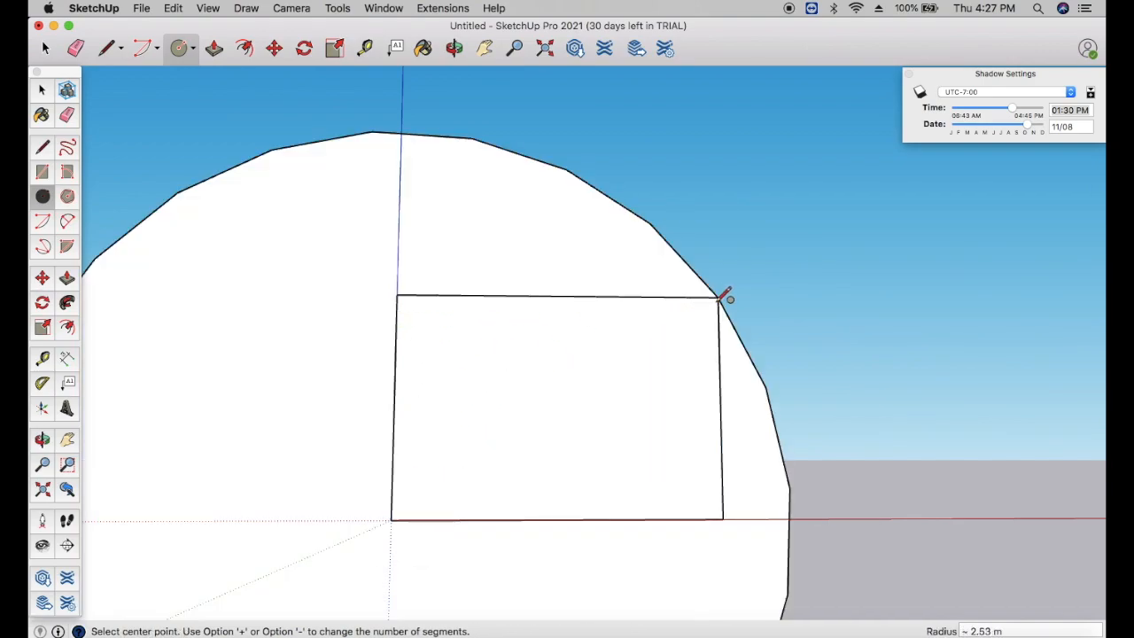
pyautogui.click(454, 47)
pyautogui.moveTo(484, 218); pyautogui.dragTo(446, 169)
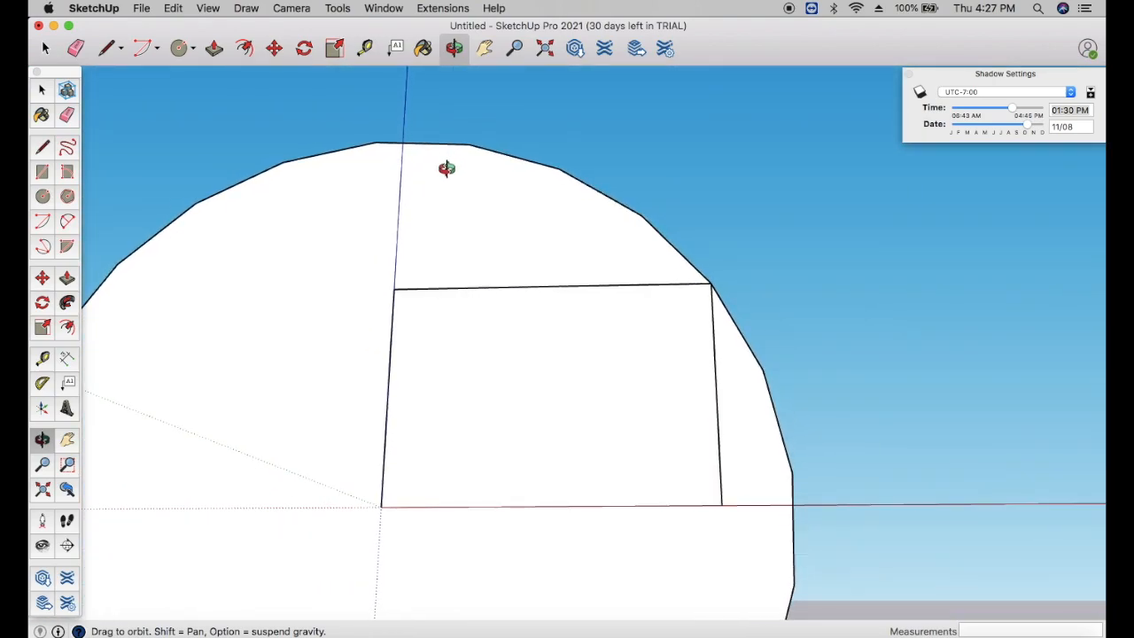
pyautogui.press('super+z')
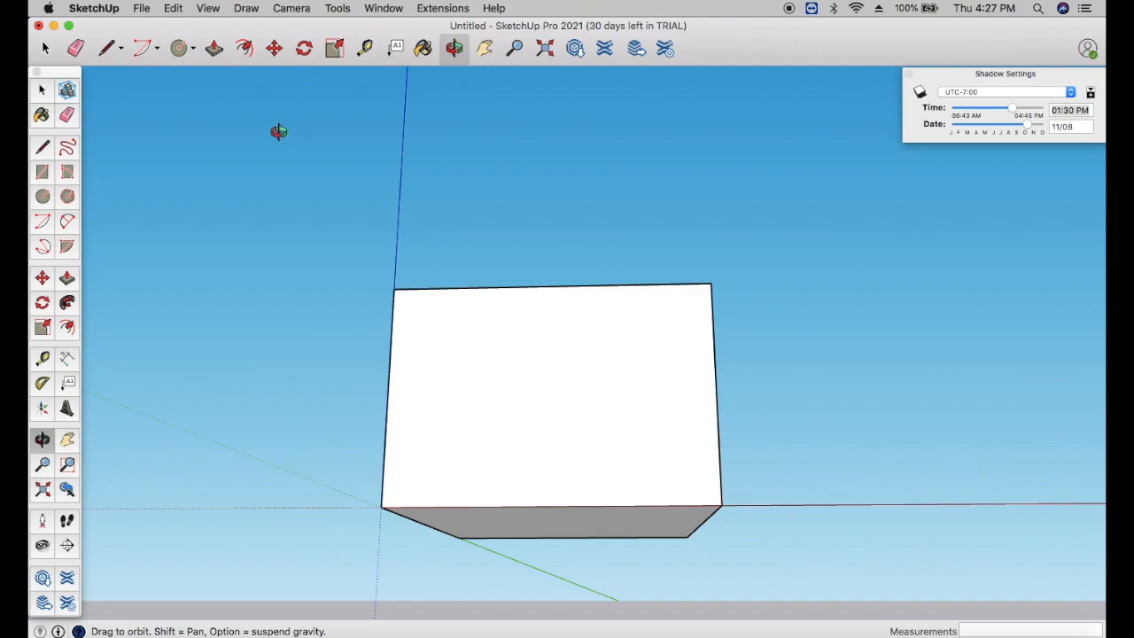
# Step: Try a six-sided polygon centred on the origin in the front face's plane, with an inscribed radius of about 1.39 m, and undo it
pyautogui.click(192, 51)
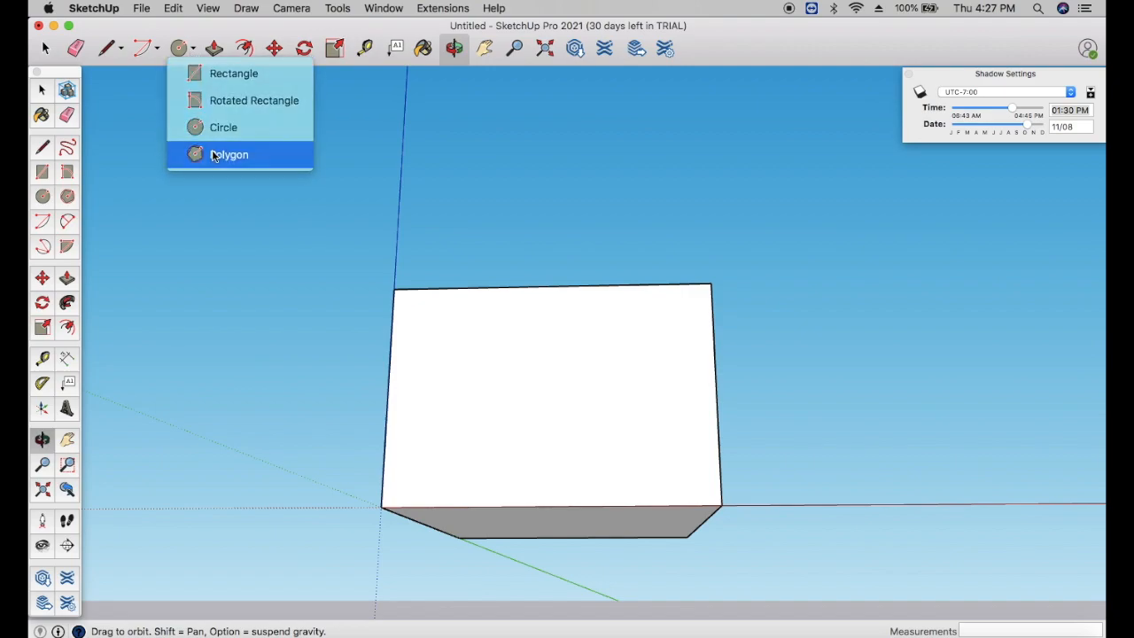
pyautogui.click(212, 155)
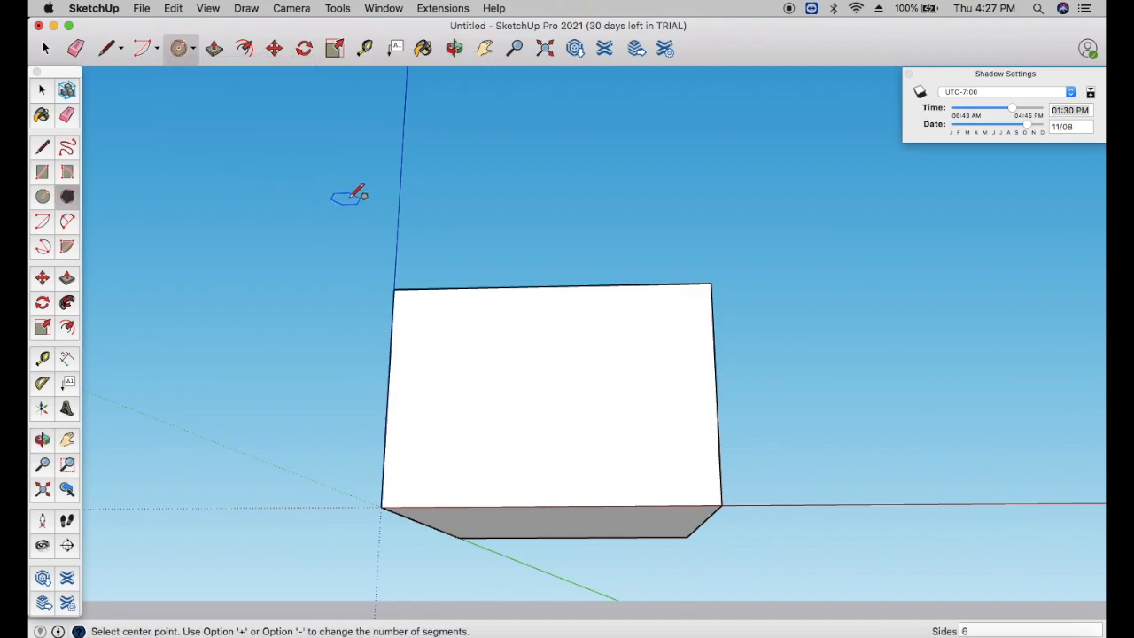
pyautogui.click(381, 507)
pyautogui.click(559, 361)
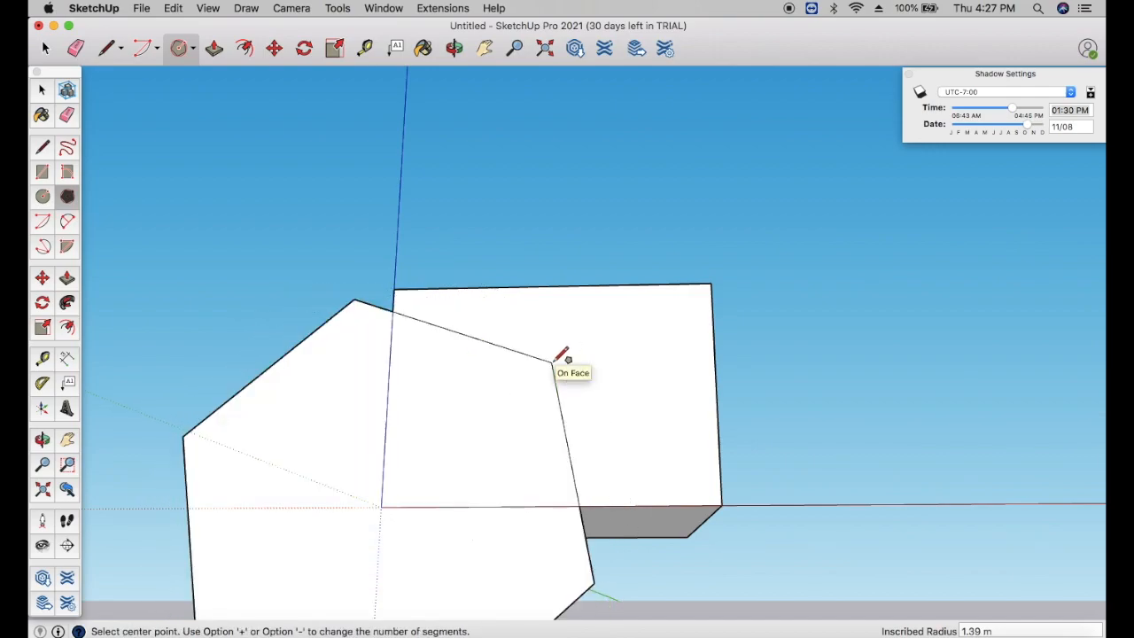
pyautogui.click(453, 48)
pyautogui.moveTo(534, 274); pyautogui.dragTo(717, 255)
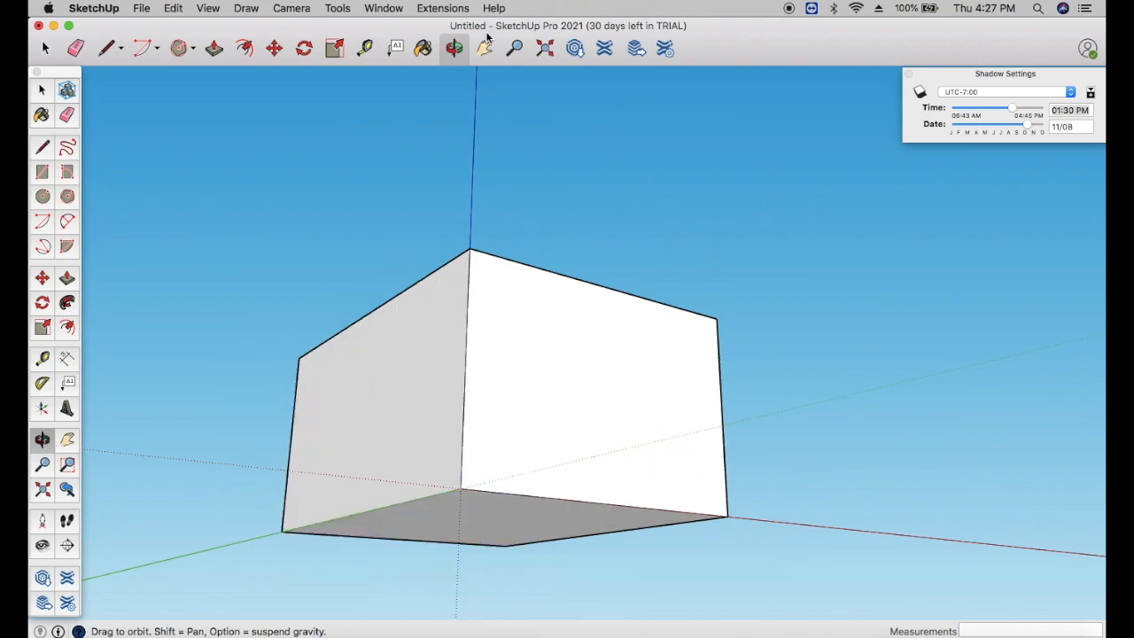
# Step: Draw a circle about 0.41 m in radius on the ground beside the box's long outer side, near the red axis
pyautogui.moveTo(505, 263); pyautogui.dragTo(243, 519)
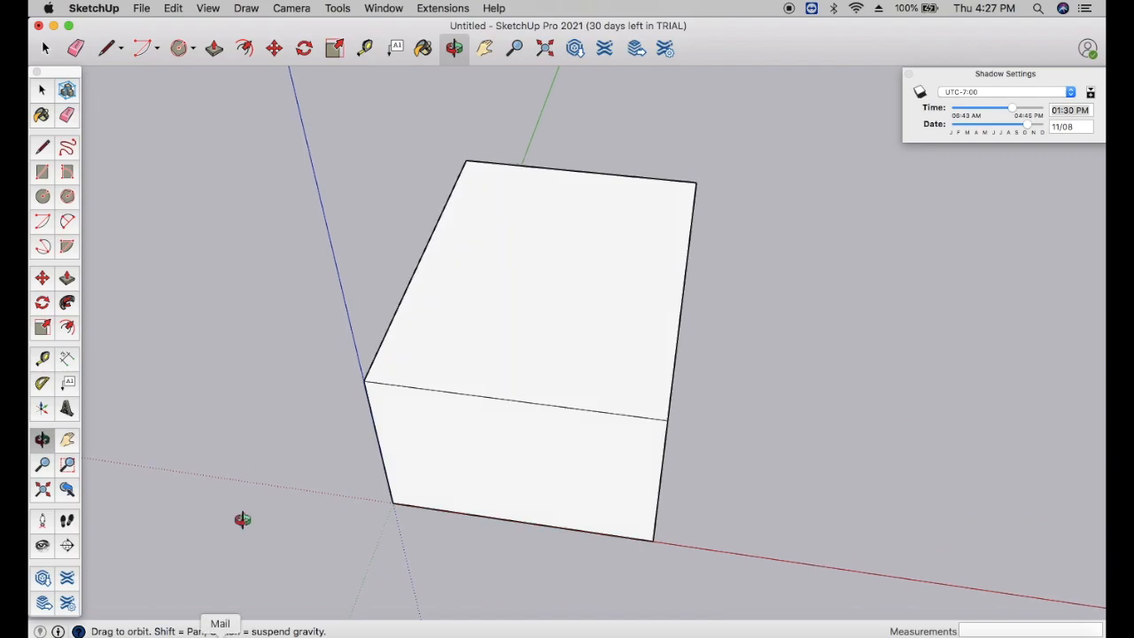
pyautogui.click(182, 51)
pyautogui.click(190, 50)
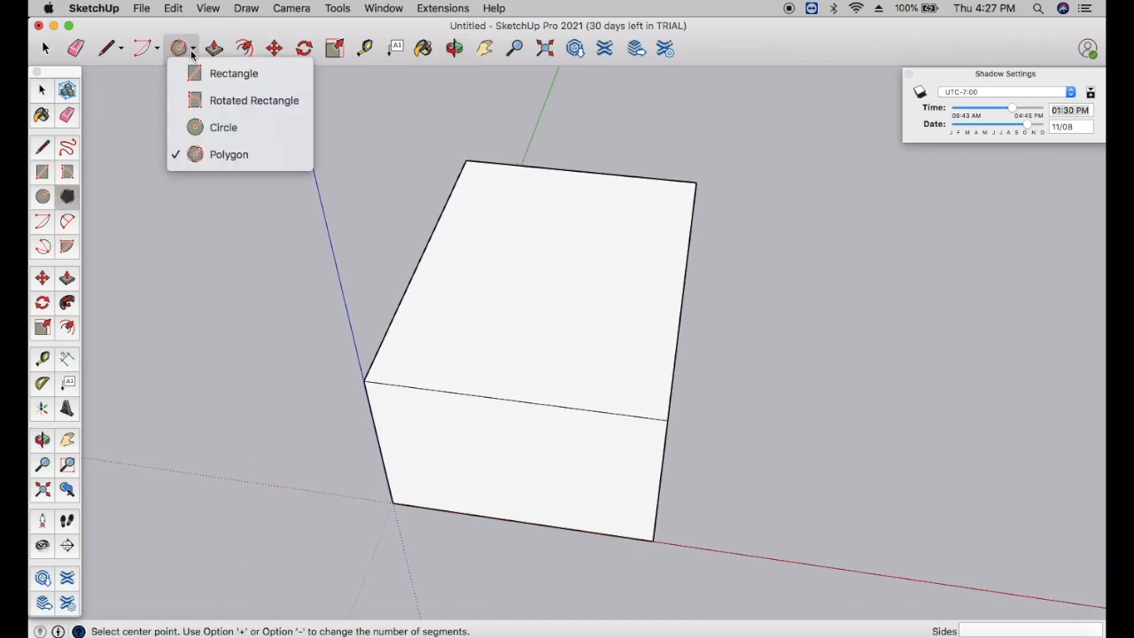
pyautogui.click(203, 130)
pyautogui.click(729, 489)
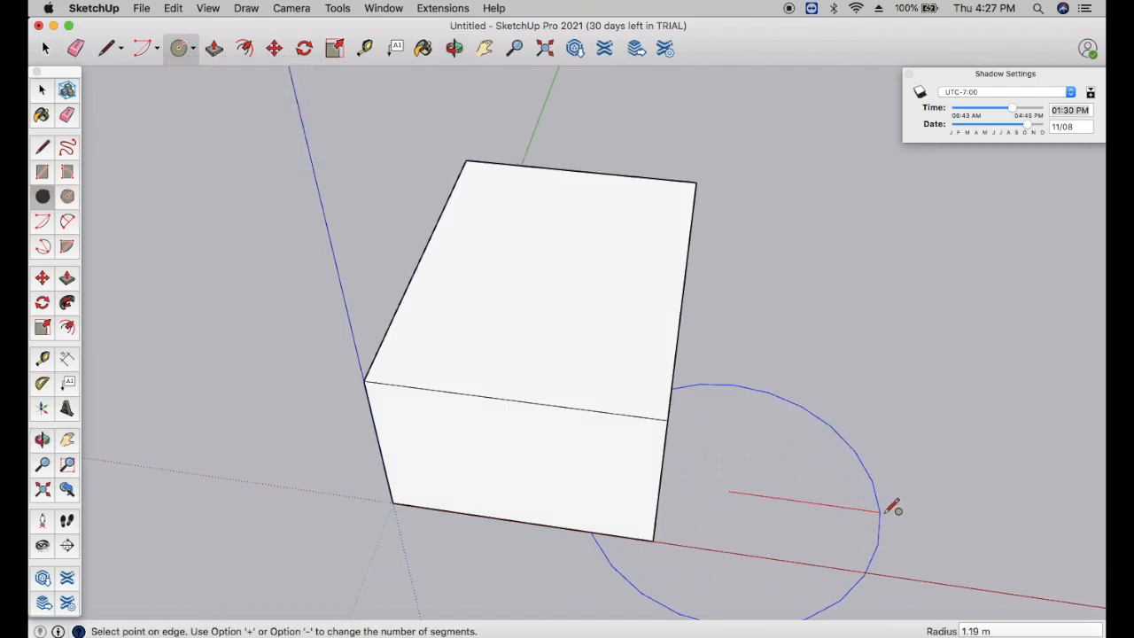
pyautogui.click(769, 457)
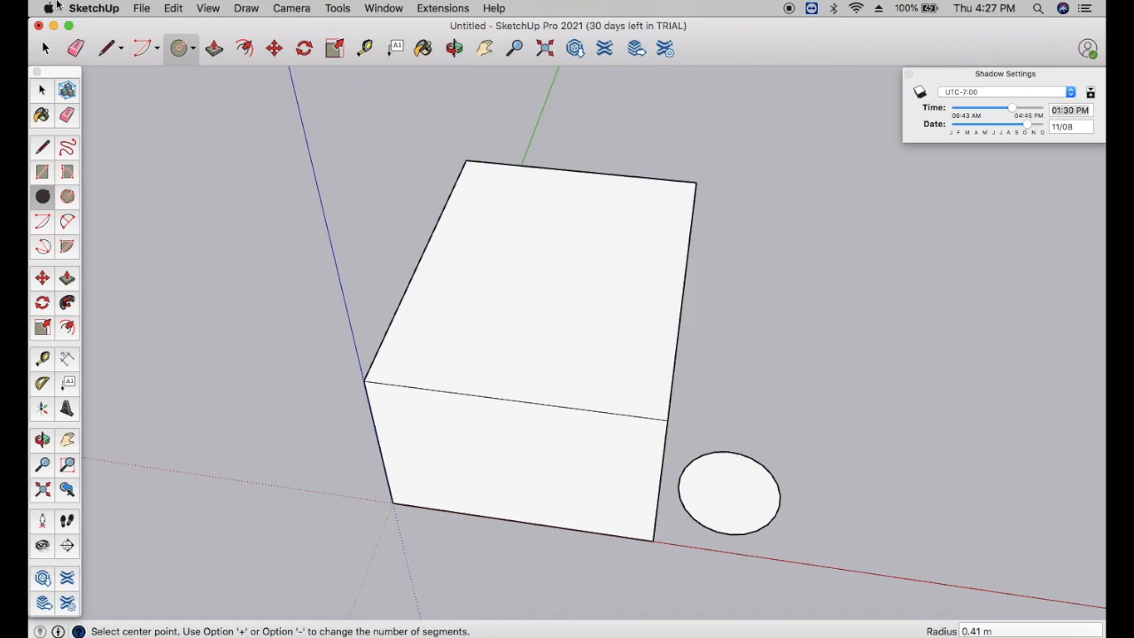
# Step: Push/Pull the ground circle upward into a cylinder about 2.28 m tall
pyautogui.click(213, 48)
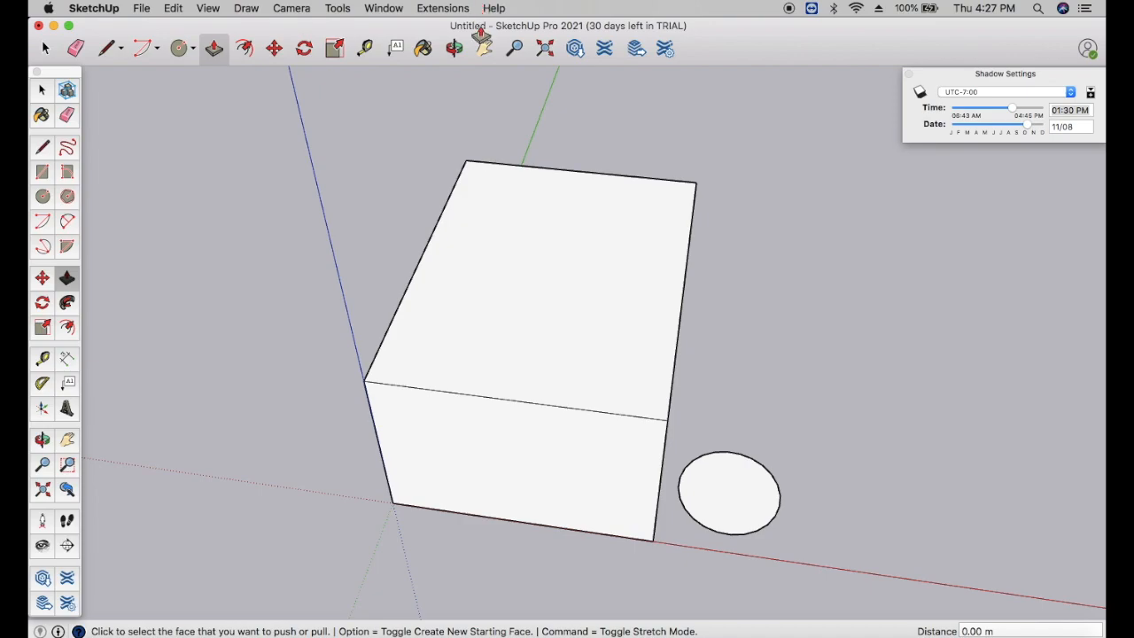
pyautogui.click(455, 47)
pyautogui.moveTo(572, 352); pyautogui.dragTo(468, 92)
pyautogui.click(214, 48)
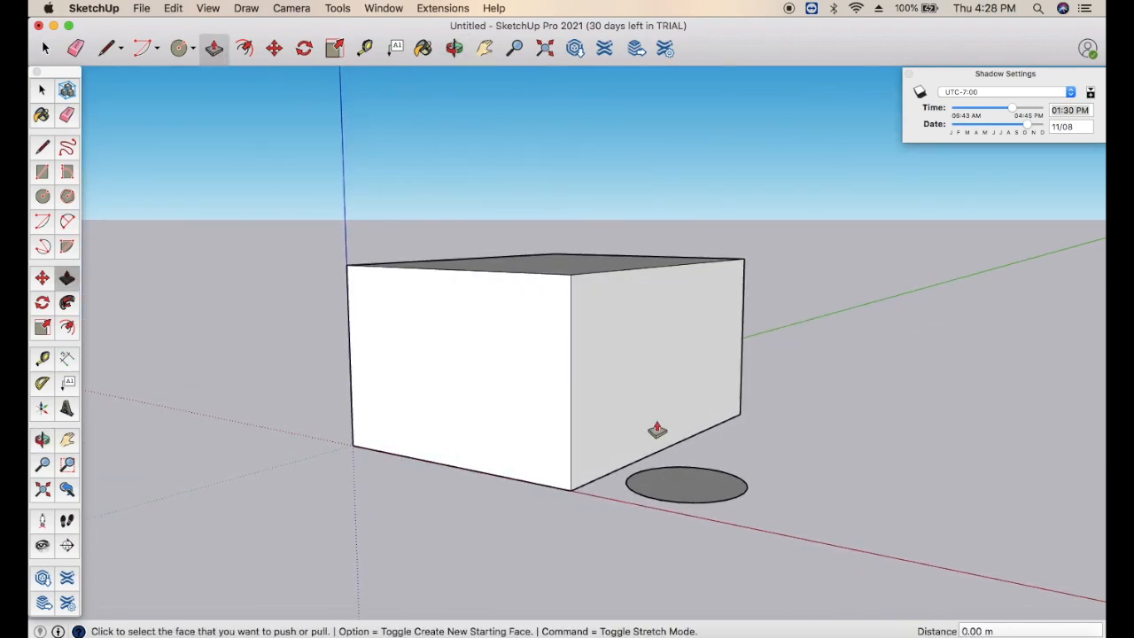
pyautogui.click(706, 485)
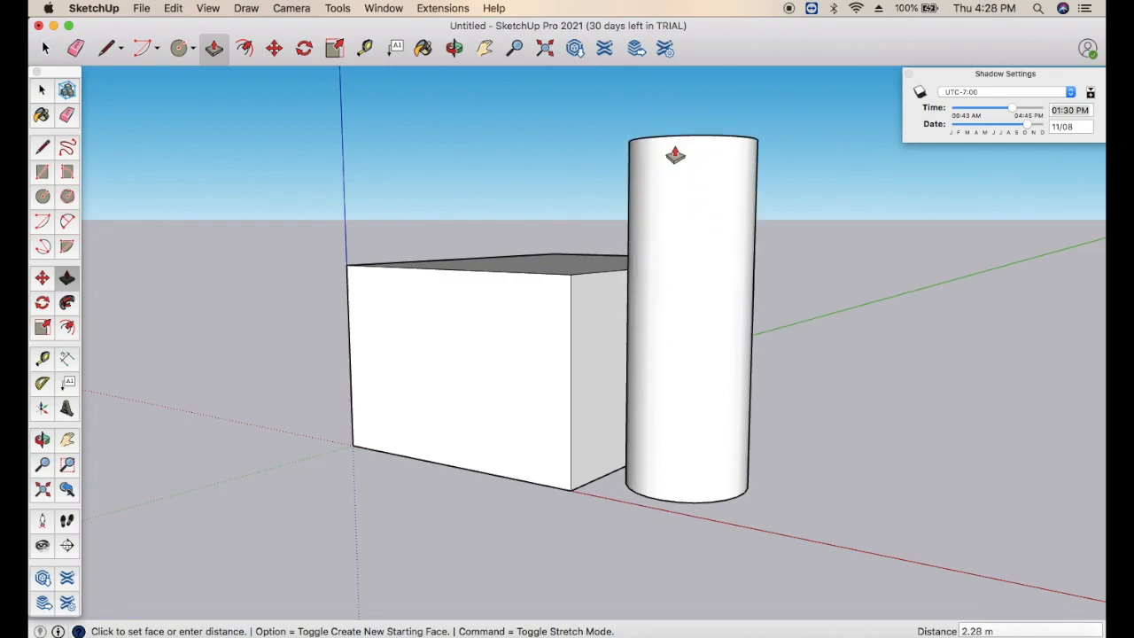
pyautogui.click(674, 157)
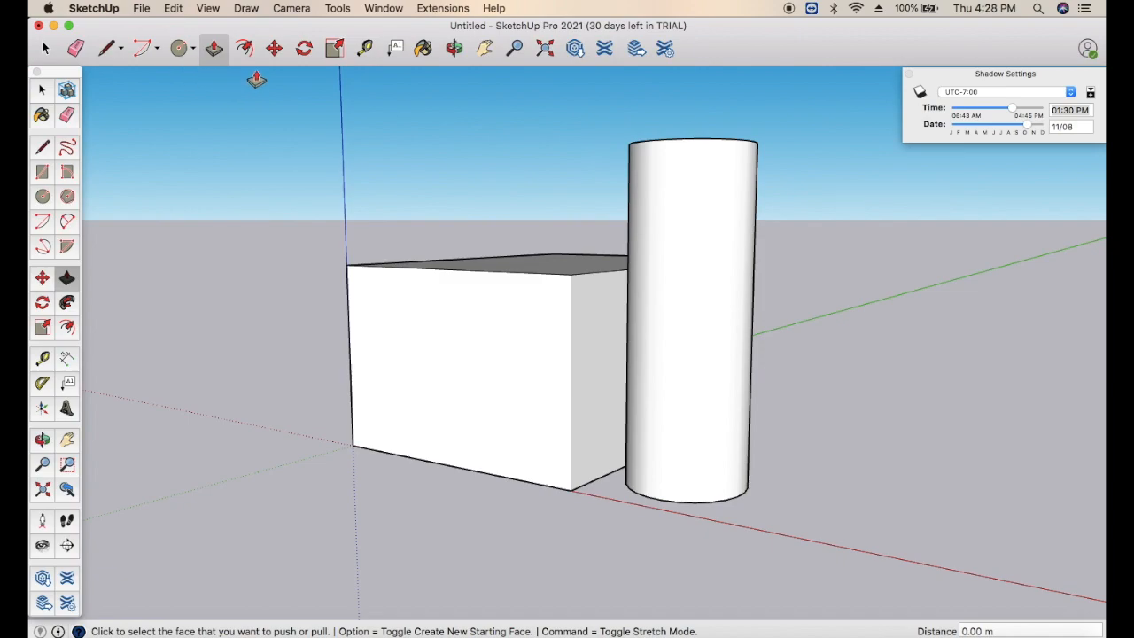
# Step: Scale the box's front face uniformly by about 0.85, keeping its corner at the origin fixed
pyautogui.click(485, 50)
pyautogui.moveTo(459, 178)
pyautogui.mouseDown()
pyautogui.moveTo(671, 183)
pyautogui.moveTo(469, 187)
pyautogui.mouseUp()
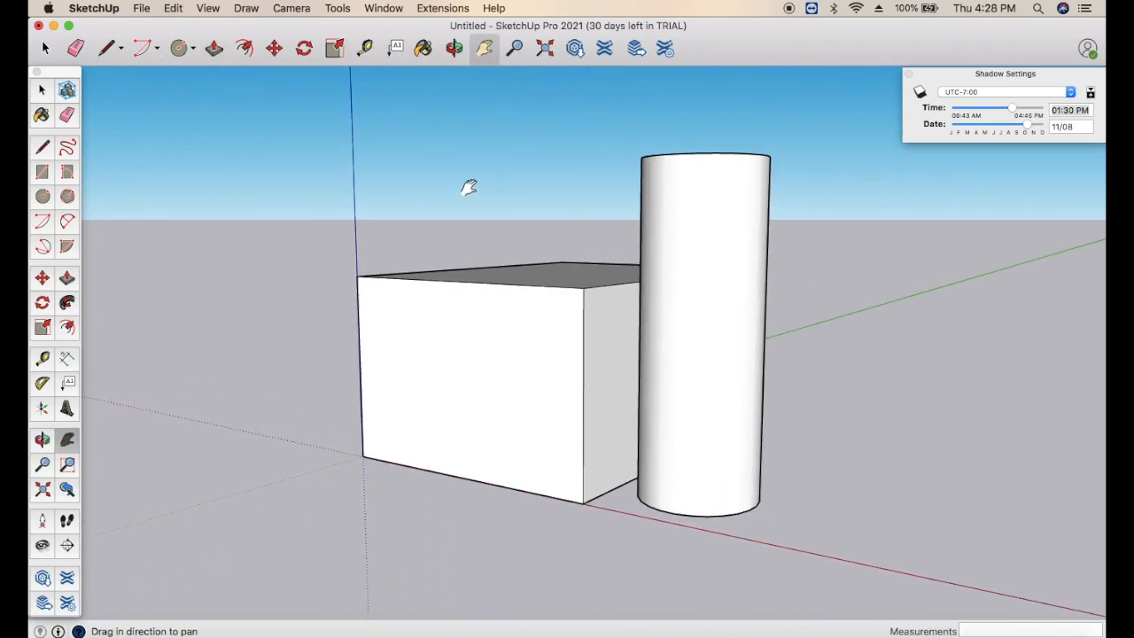
pyautogui.click(454, 50)
pyautogui.moveTo(454, 225); pyautogui.dragTo(572, 172)
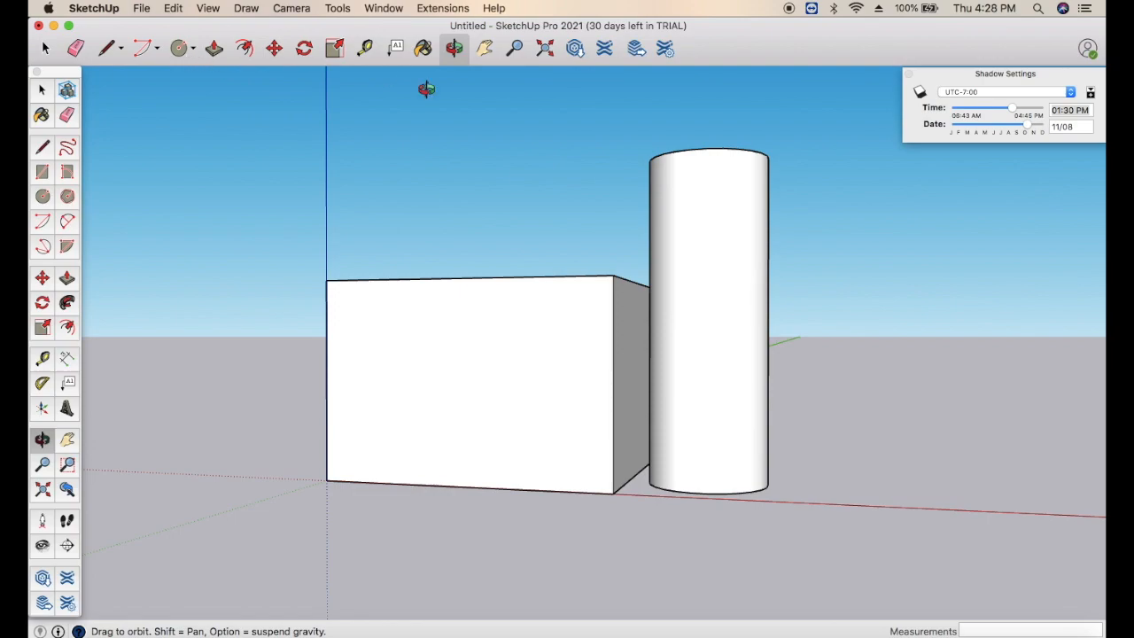
pyautogui.click(335, 50)
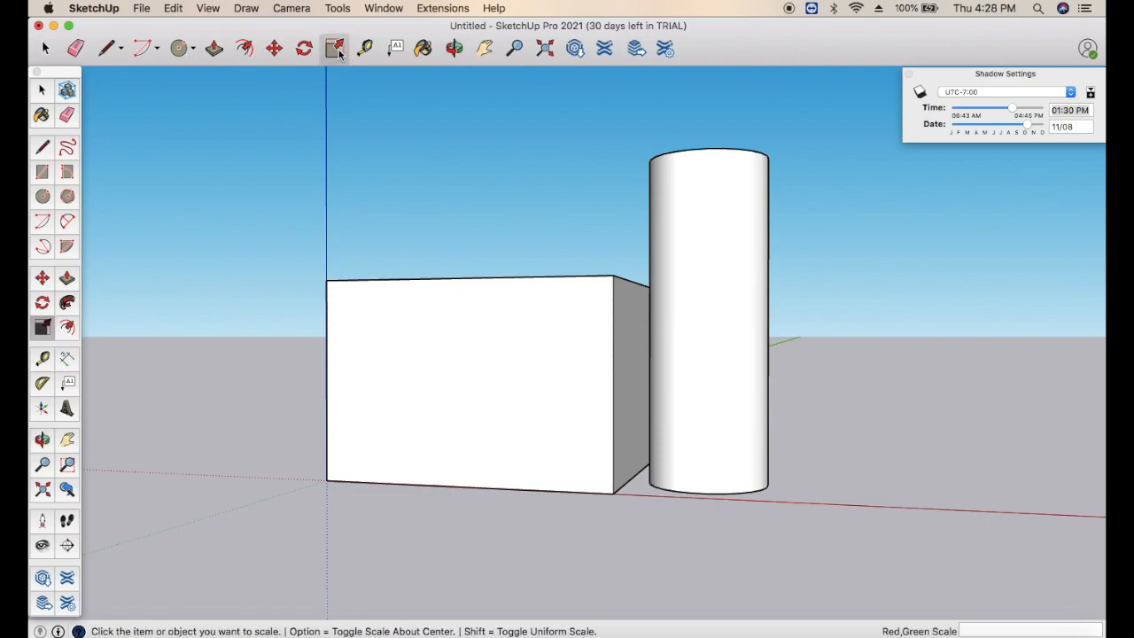
pyautogui.click(441, 335)
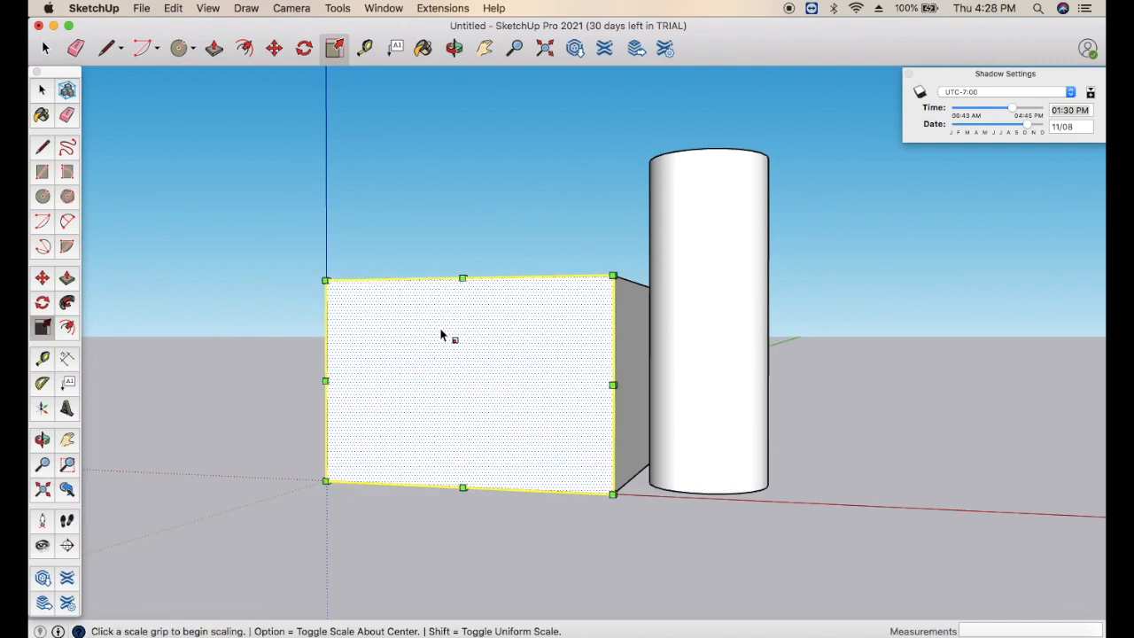
pyautogui.click(612, 275)
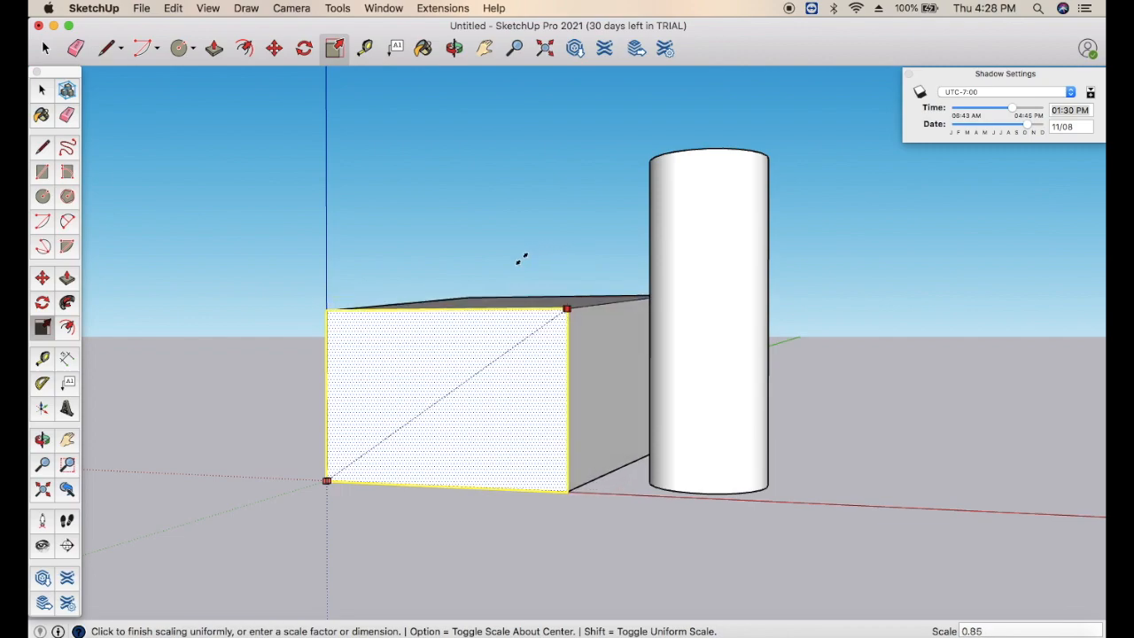
pyautogui.click(566, 309)
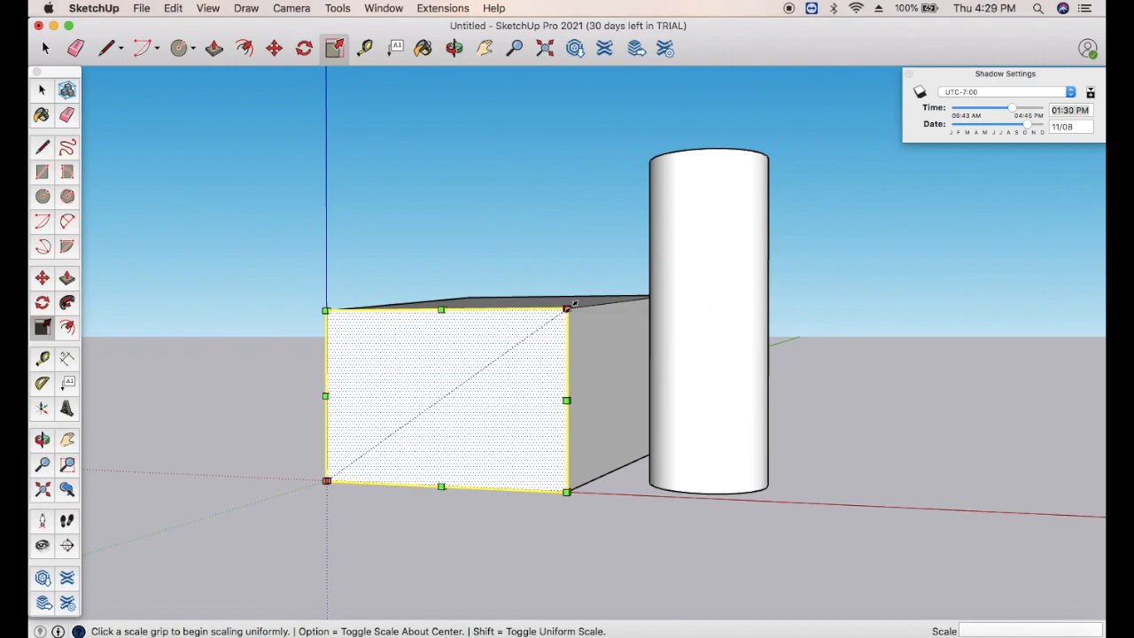
# Step: Shrink the same front face further by a uniform scale of about 0.57 towards the origin, tapering the box
pyautogui.click(567, 309)
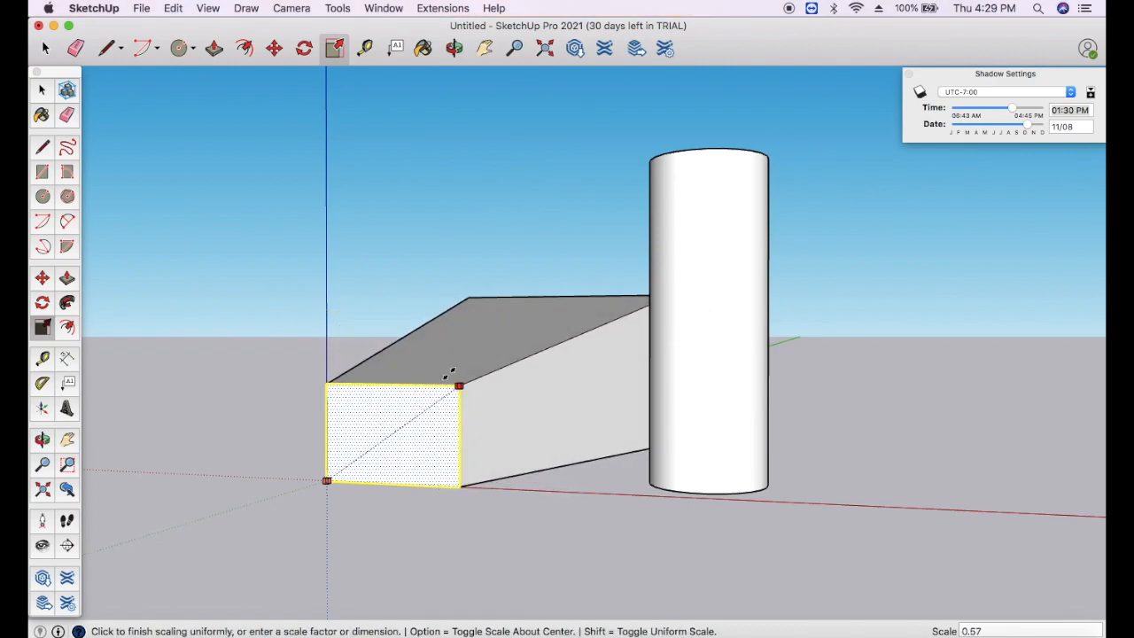
pyautogui.click(449, 373)
pyautogui.click(455, 338)
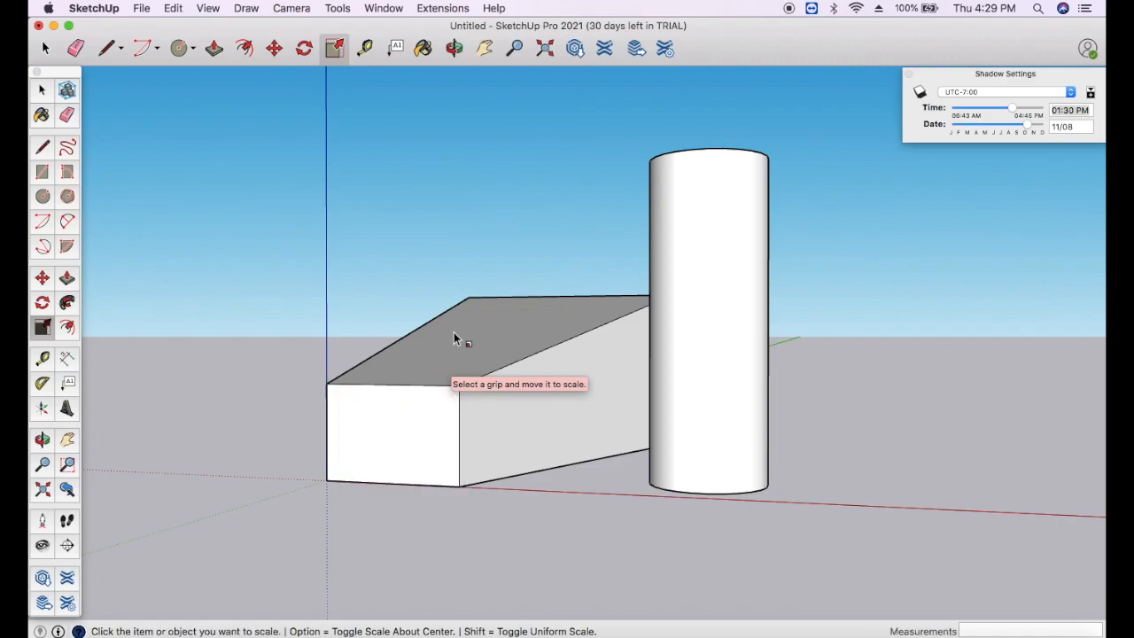
pyautogui.click(454, 48)
pyautogui.moveTo(440, 258); pyautogui.dragTo(626, 274)
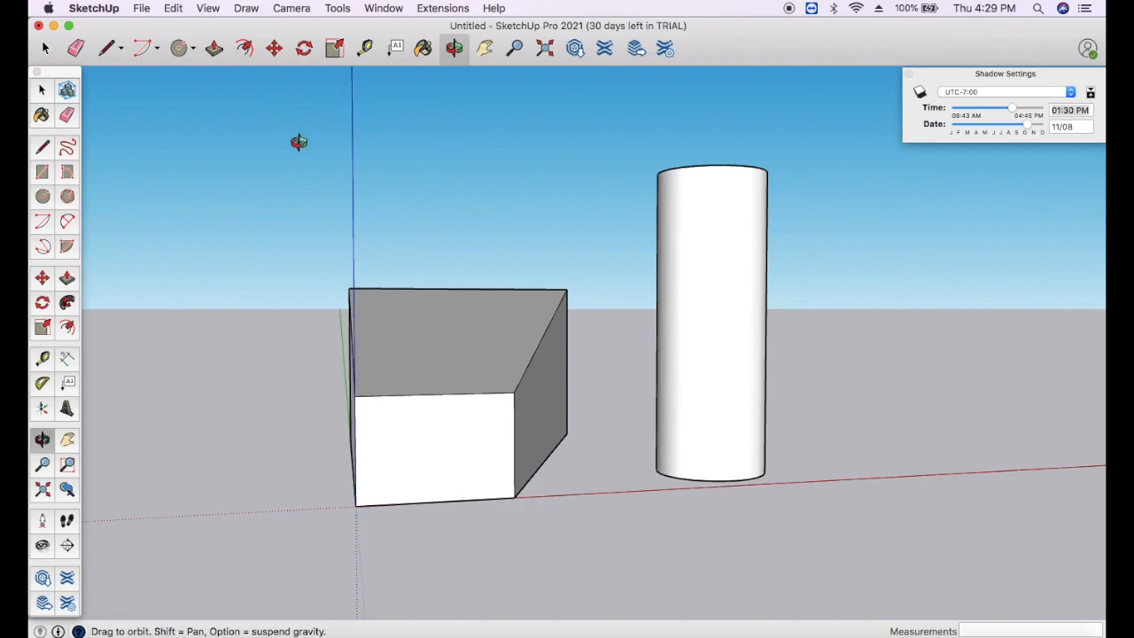
# Step: Measure the vertical edge of the box's front face farthest from the origin with the Tape Measure
pyautogui.moveTo(354, 207); pyautogui.dragTo(162, 200)
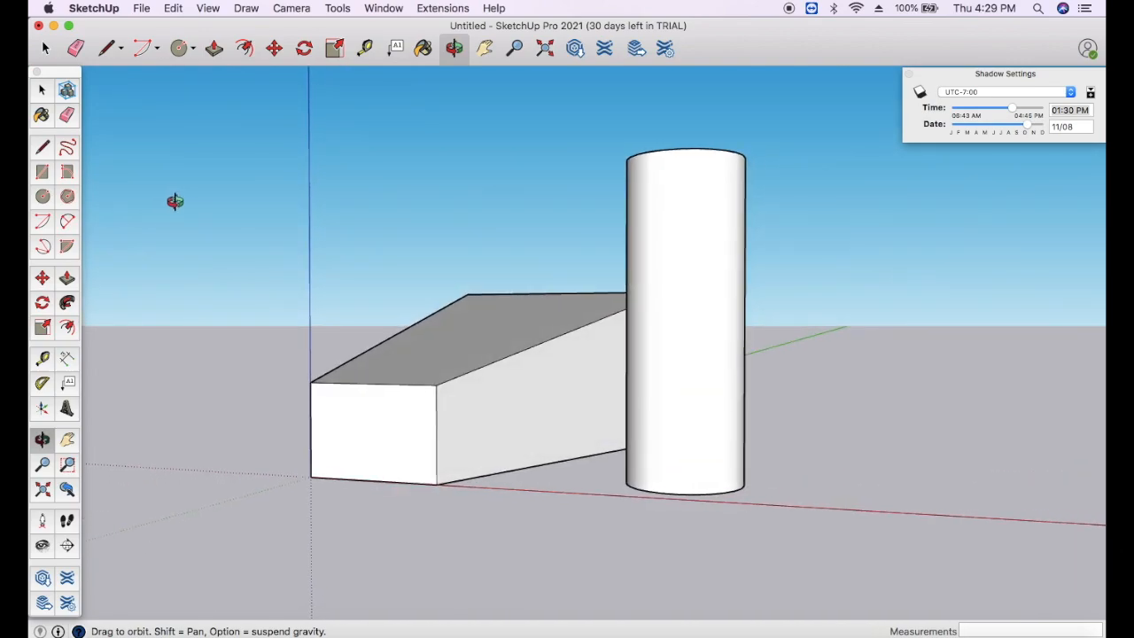
pyautogui.click(364, 49)
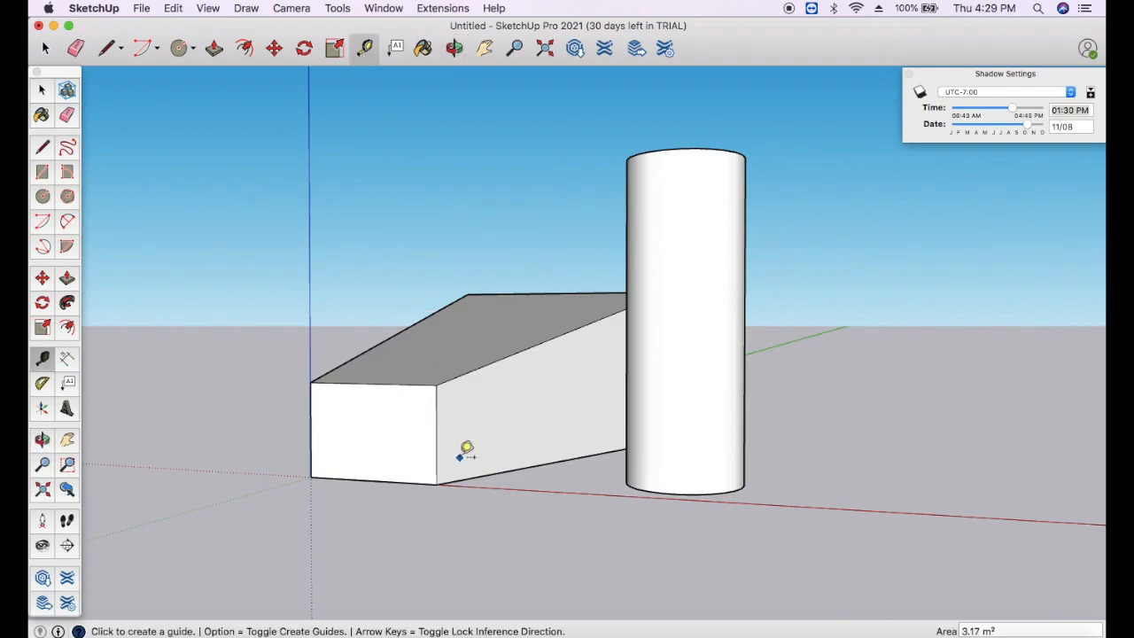
pyautogui.click(442, 381)
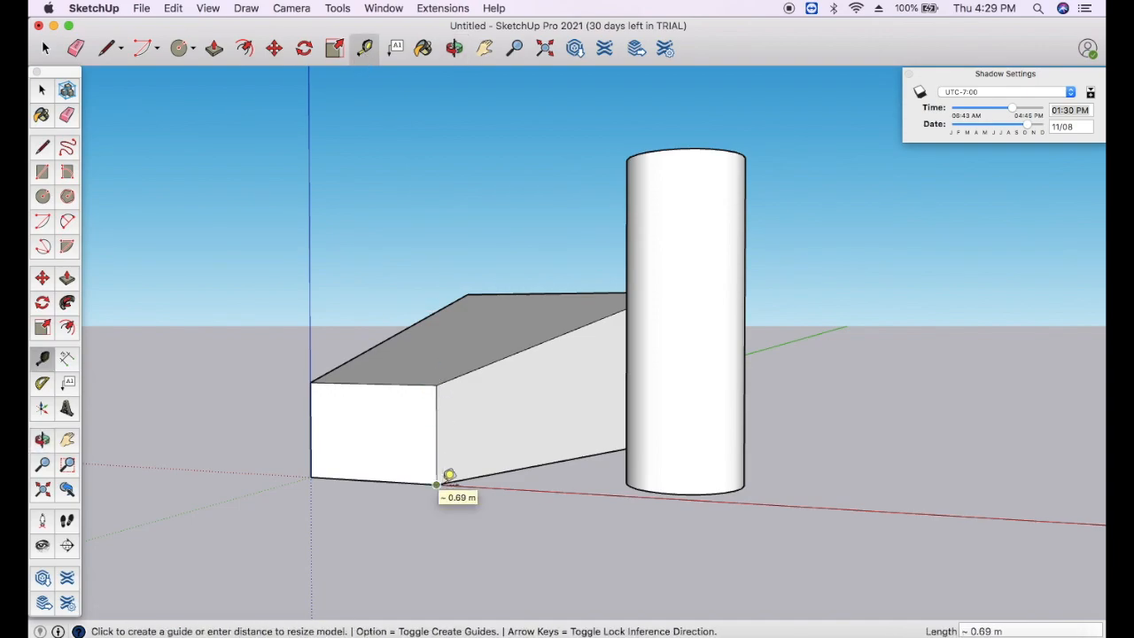
pyautogui.click(436, 483)
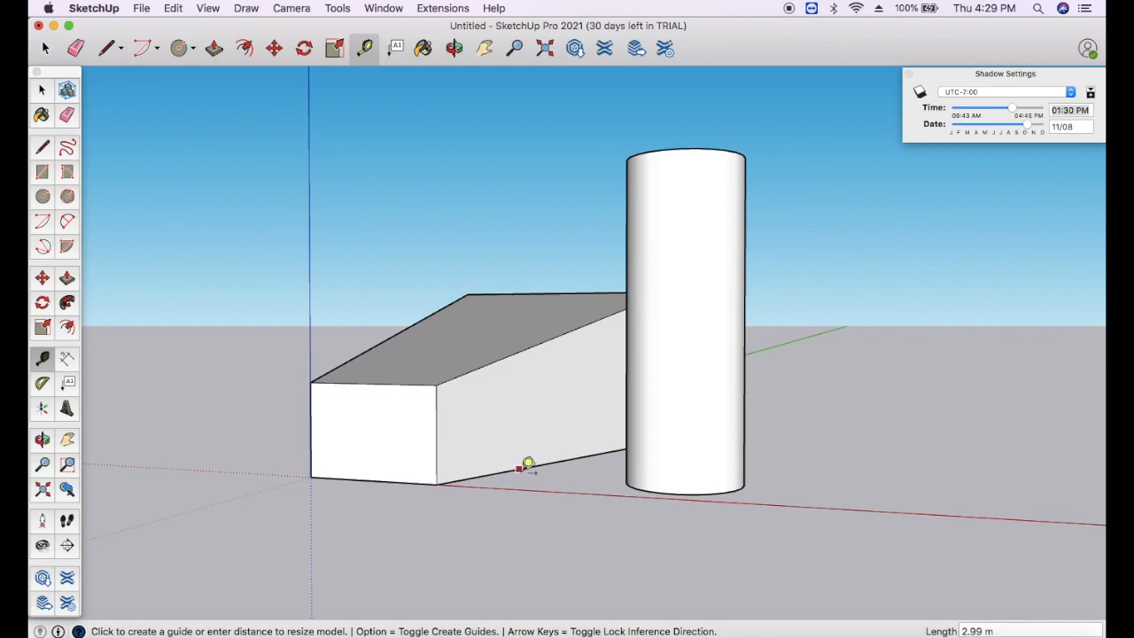
pyautogui.click(442, 381)
pyautogui.click(436, 385)
pyautogui.click(437, 484)
# Step: Measure the bottom edge of the box's front face between its outer corner and the origin
pyautogui.click(437, 484)
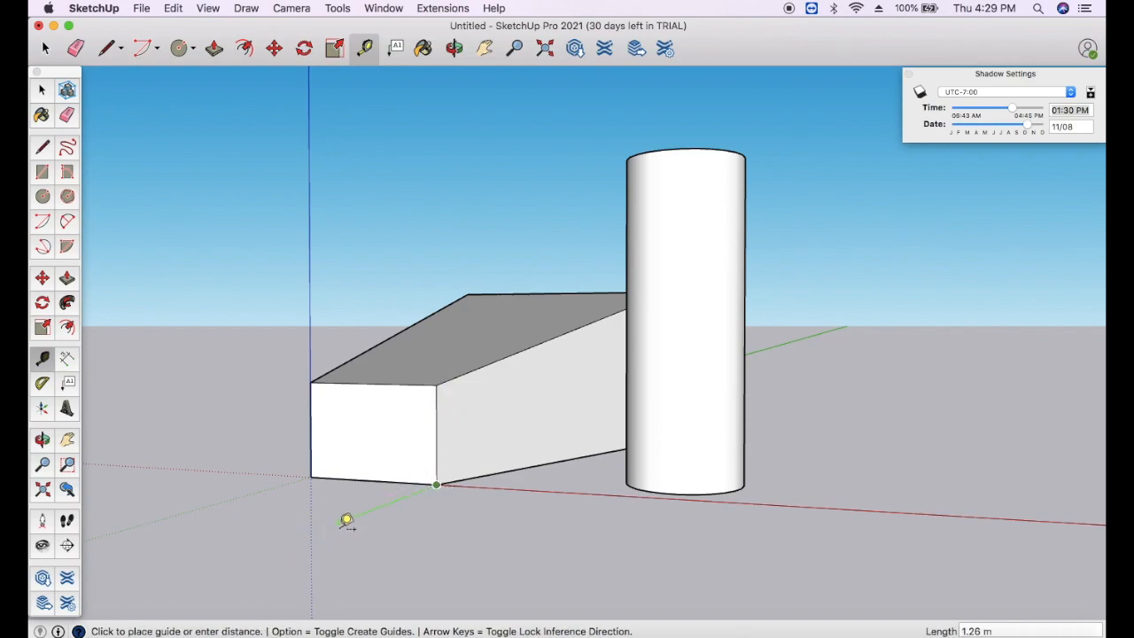
pyautogui.click(312, 477)
pyautogui.click(311, 477)
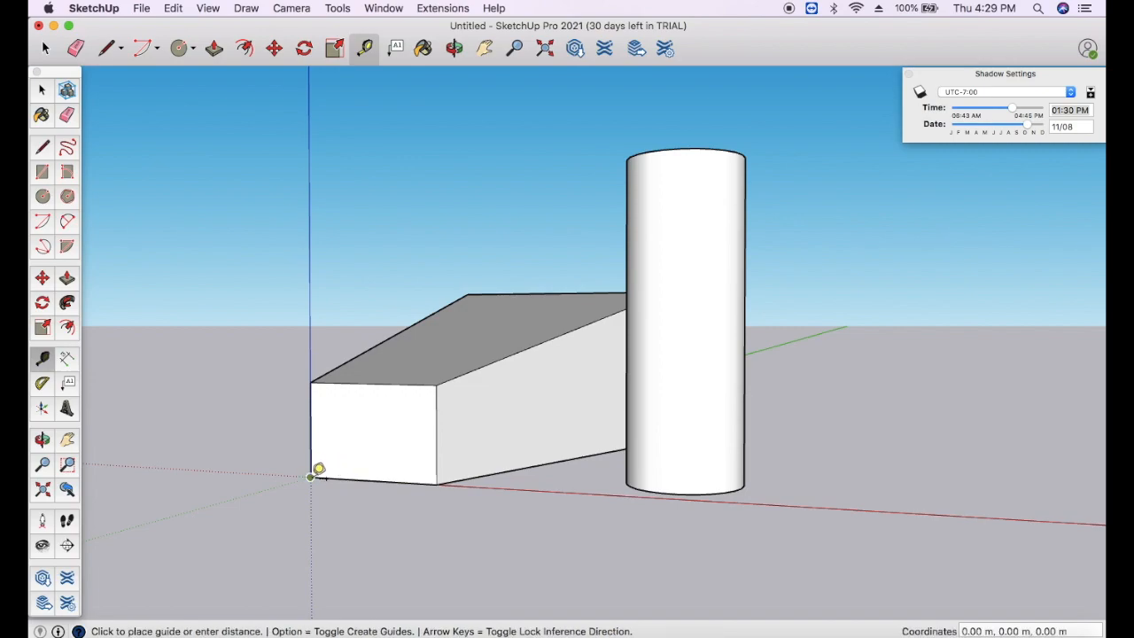
pyautogui.click(437, 484)
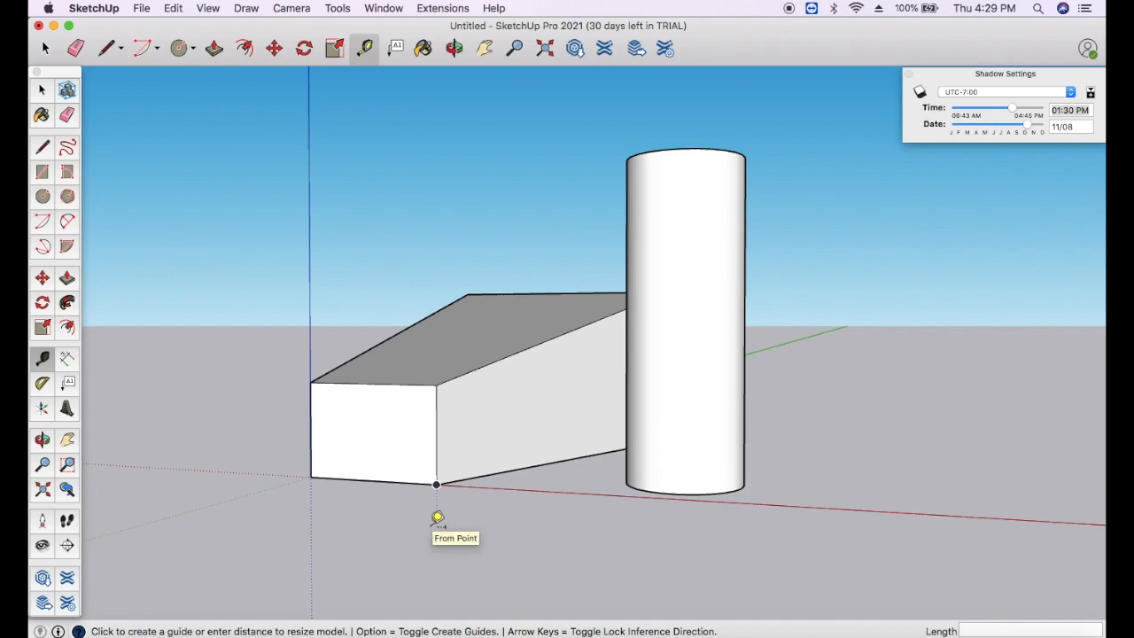
# Step: Attach a coordinate text label to the front face's upper corner above the origin, placing the text over the sloping top face
pyautogui.click(397, 49)
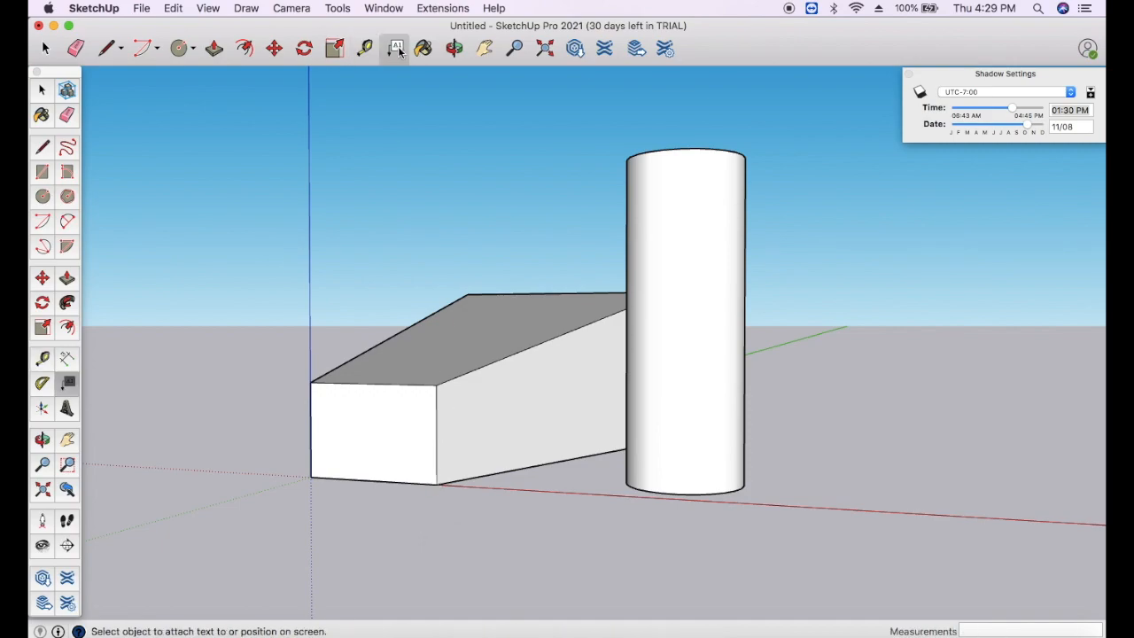
pyautogui.click(310, 381)
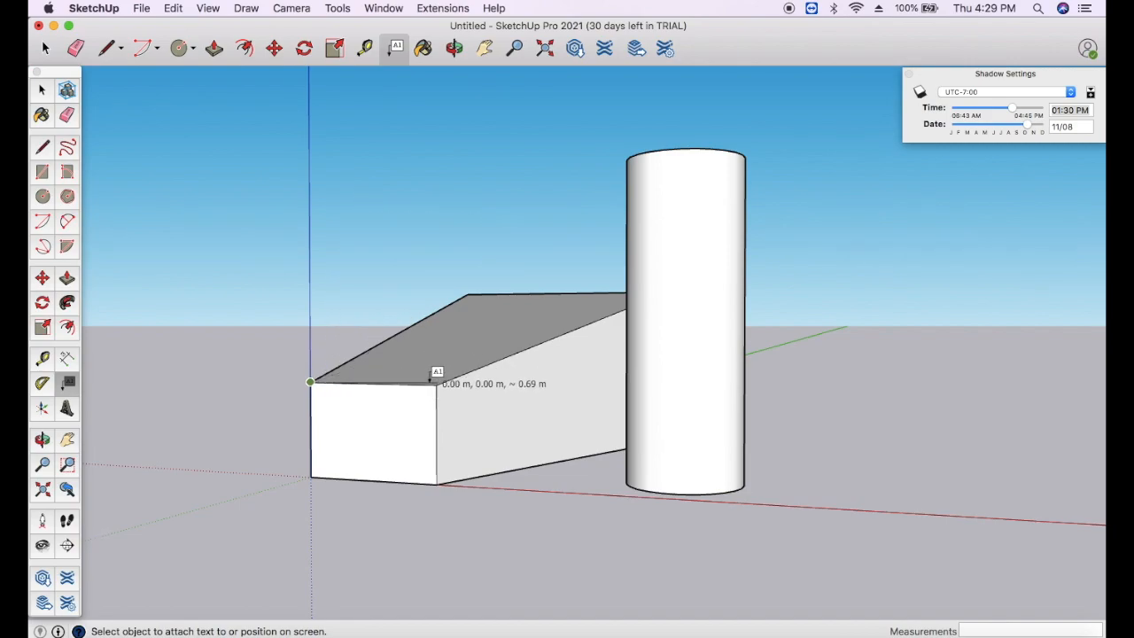
pyautogui.click(435, 390)
pyautogui.press('Return')
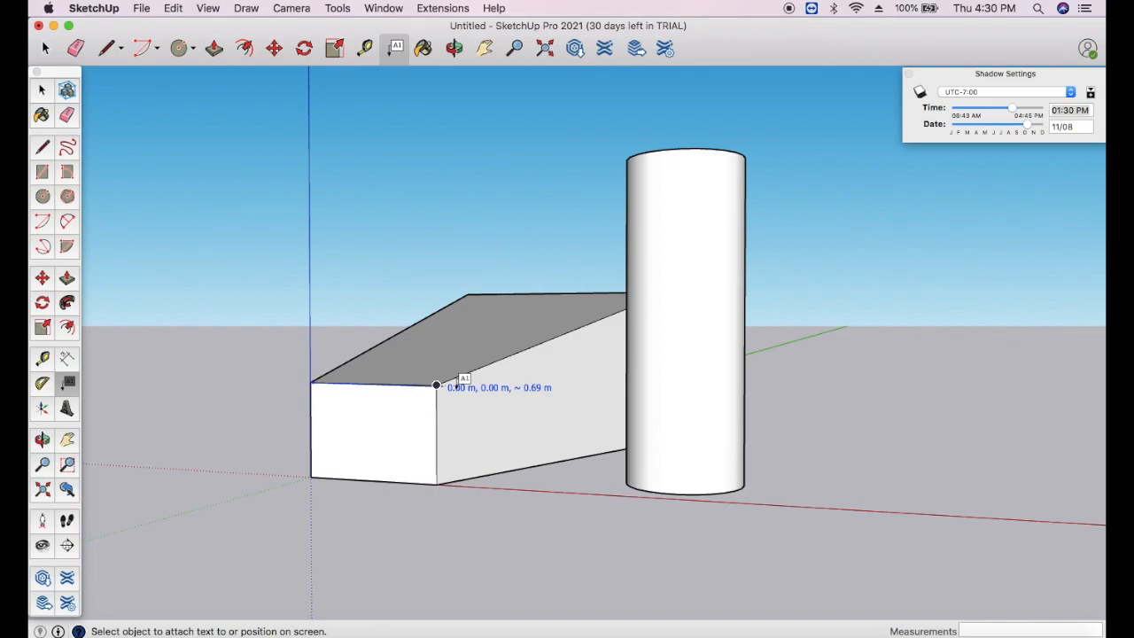
pyautogui.click(436, 387)
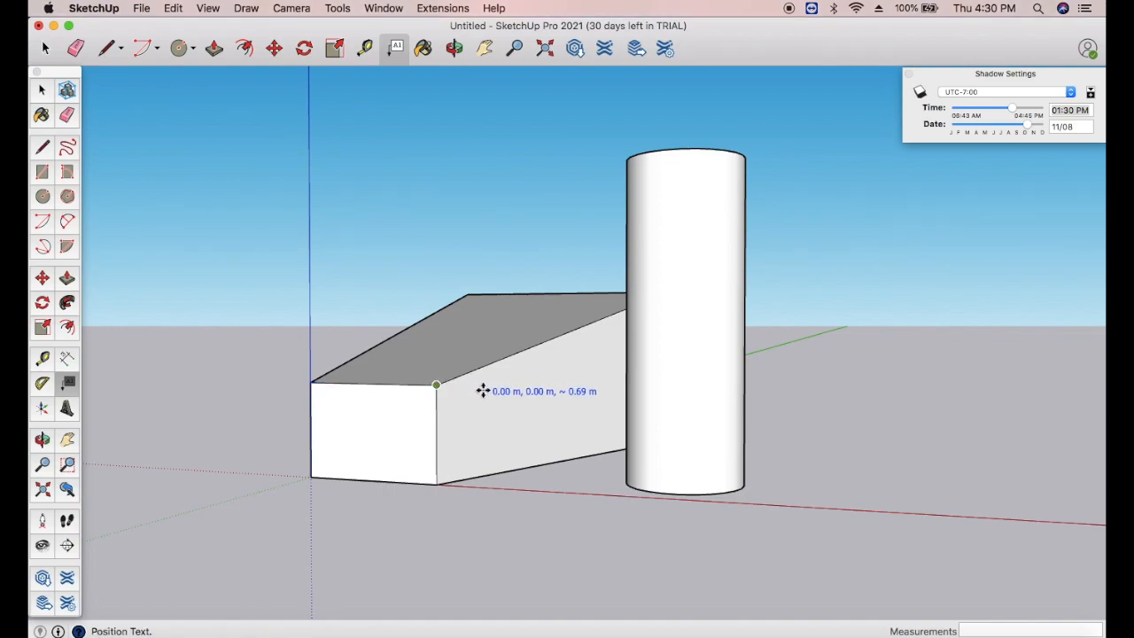
pyautogui.click(397, 338)
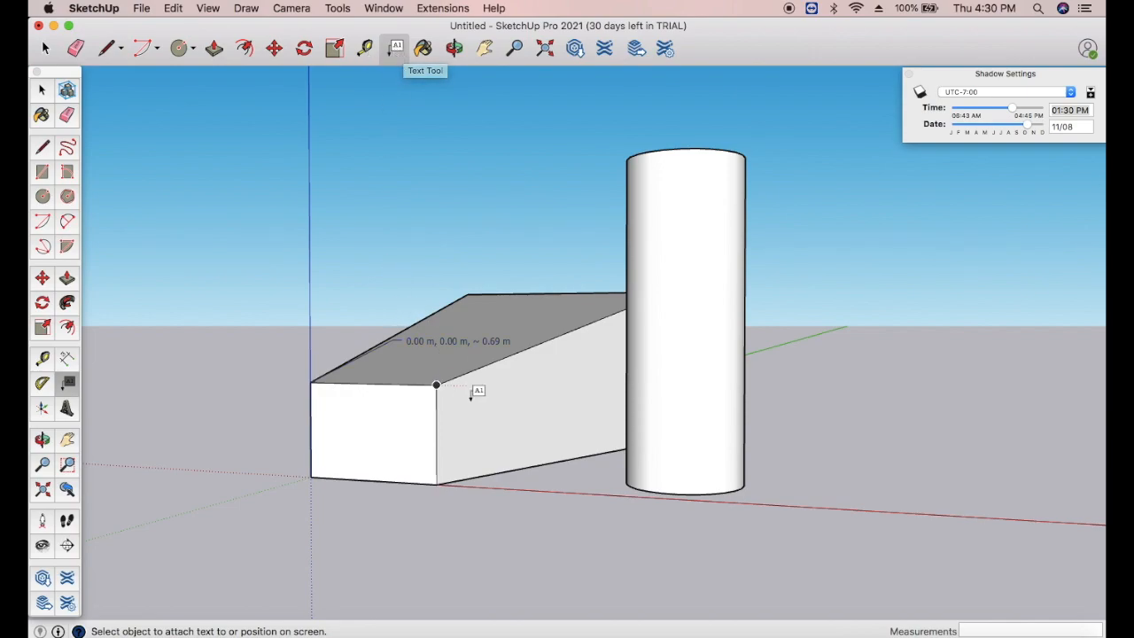
# Step: Try a diagonal guide across the front face from the upper corner above the origin to the opposite lower corner, and remove it
pyautogui.click(365, 48)
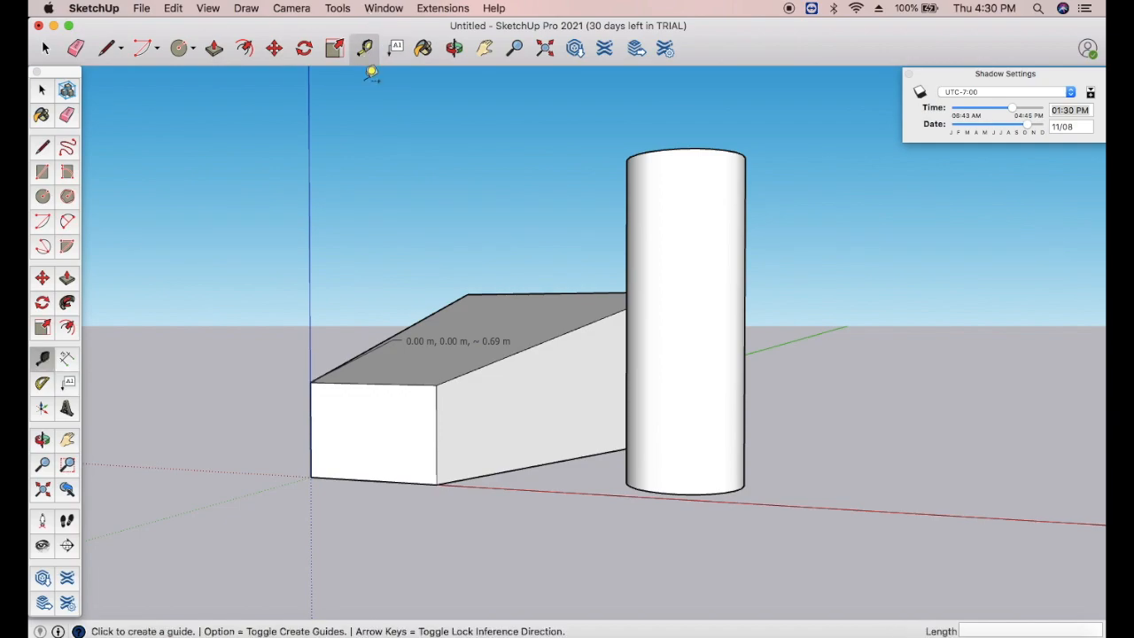
pyautogui.click(310, 382)
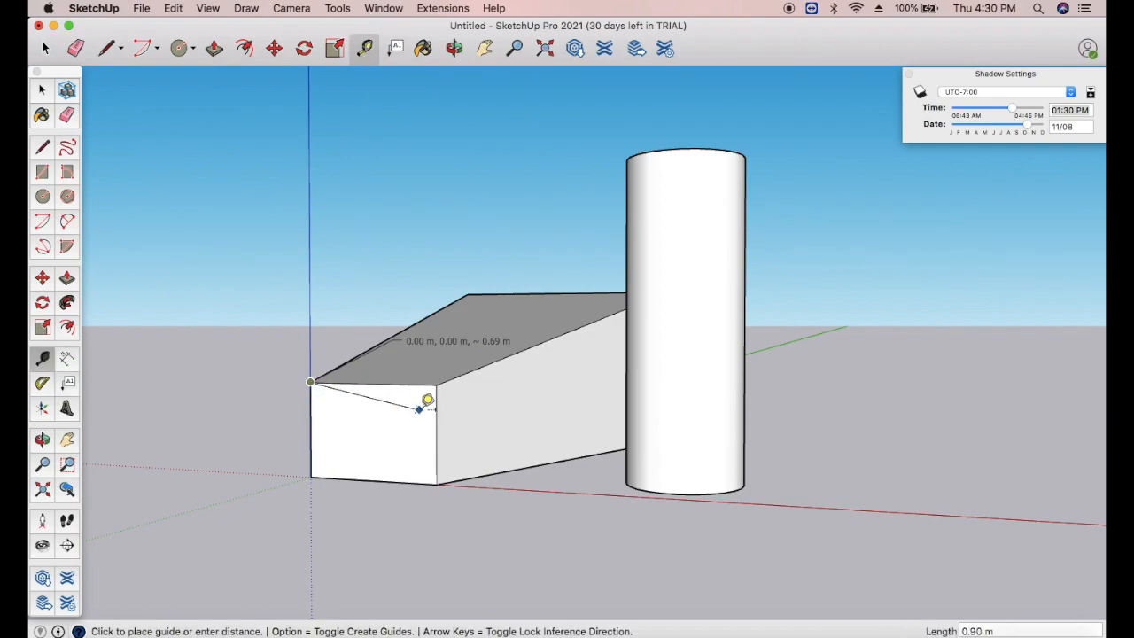
pyautogui.click(440, 484)
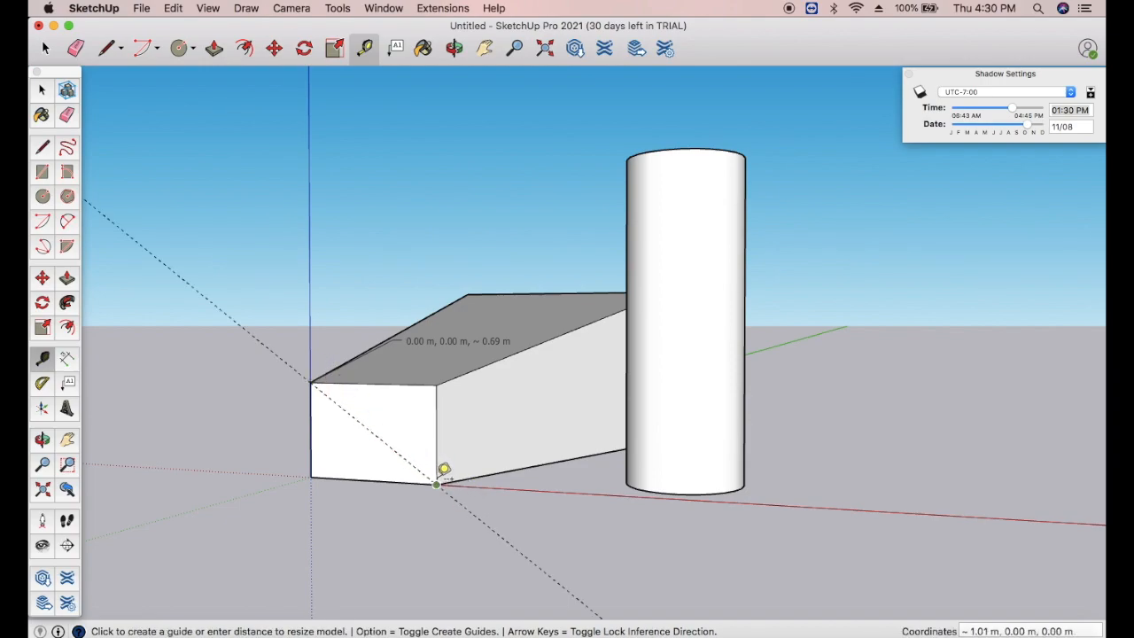
pyautogui.press('Escape')
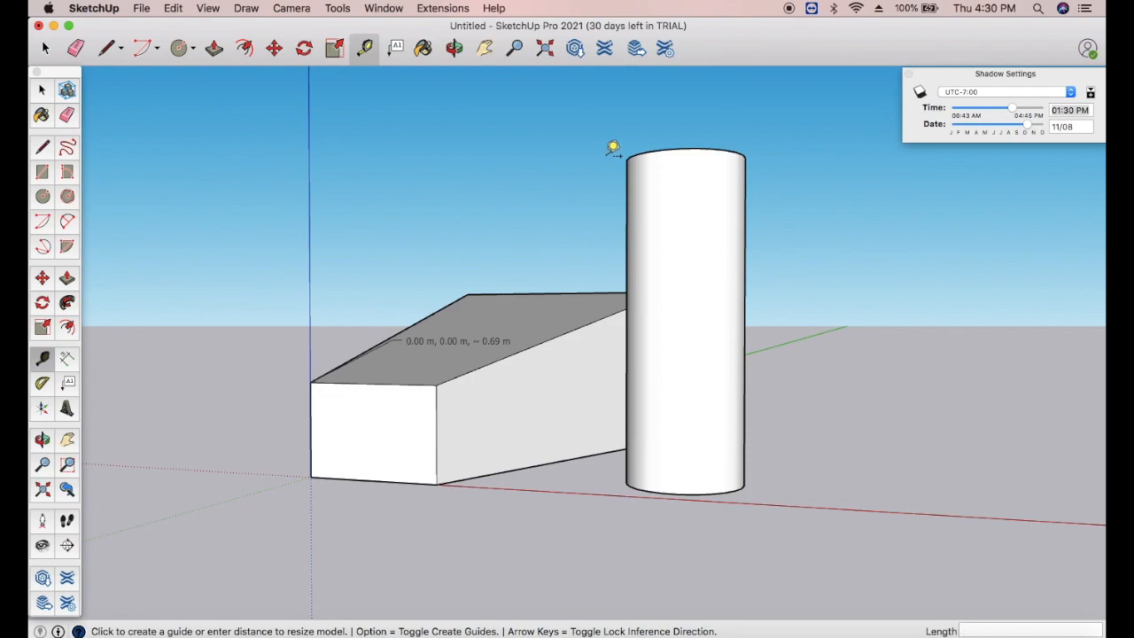
# Step: Paint the cylinder's curved surface light green and the box's long side face beside it red
pyautogui.click(453, 49)
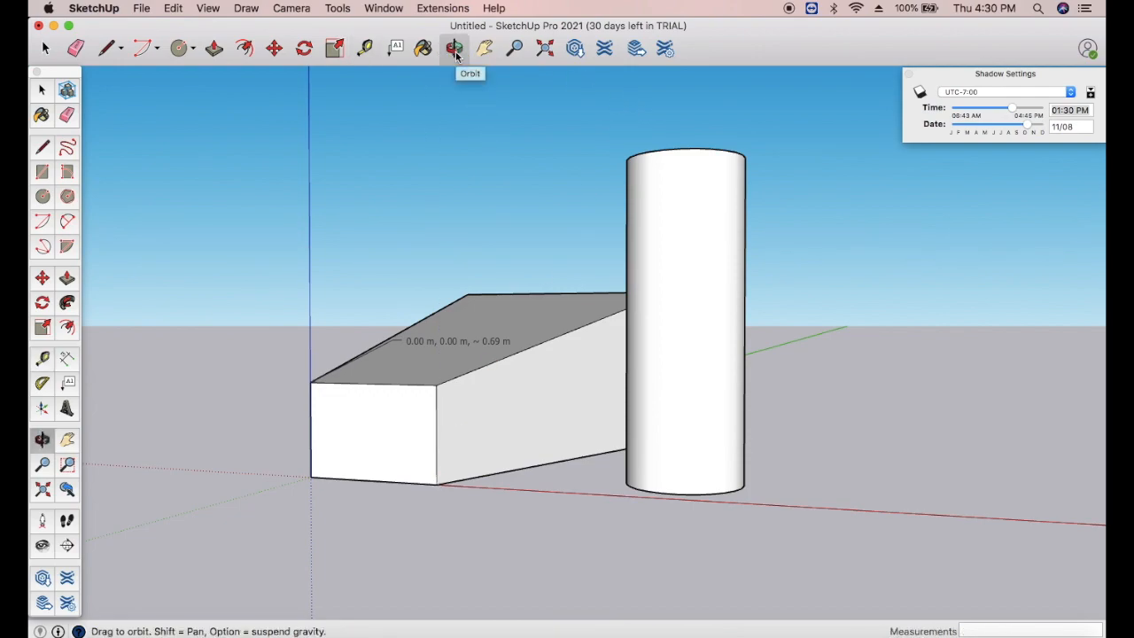
pyautogui.moveTo(470, 198); pyautogui.dragTo(498, 309)
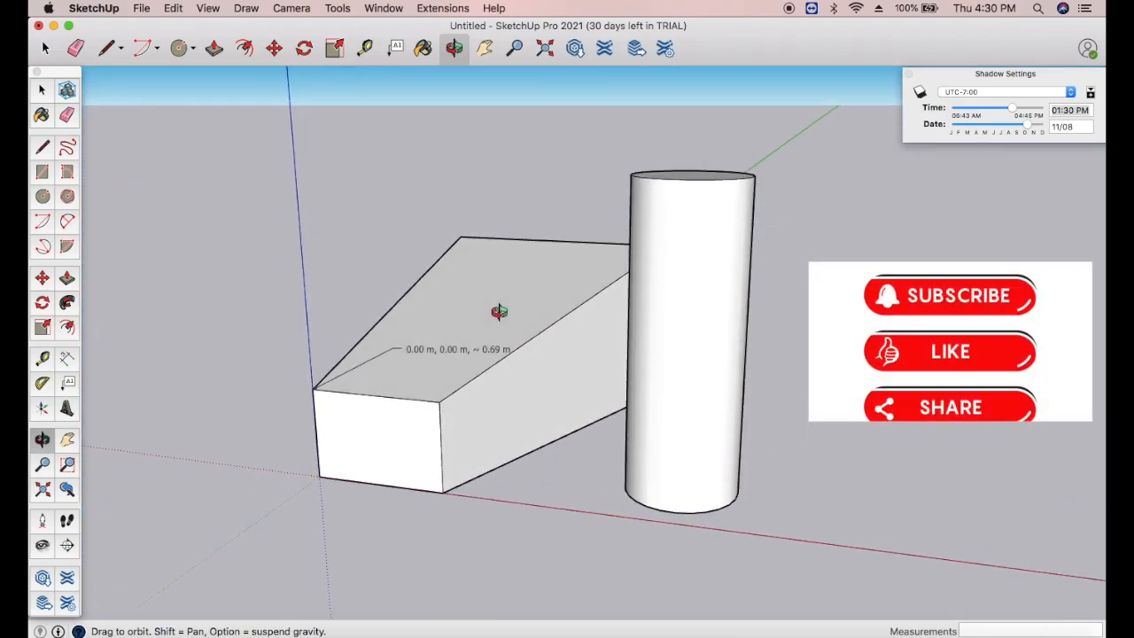
pyautogui.click(422, 49)
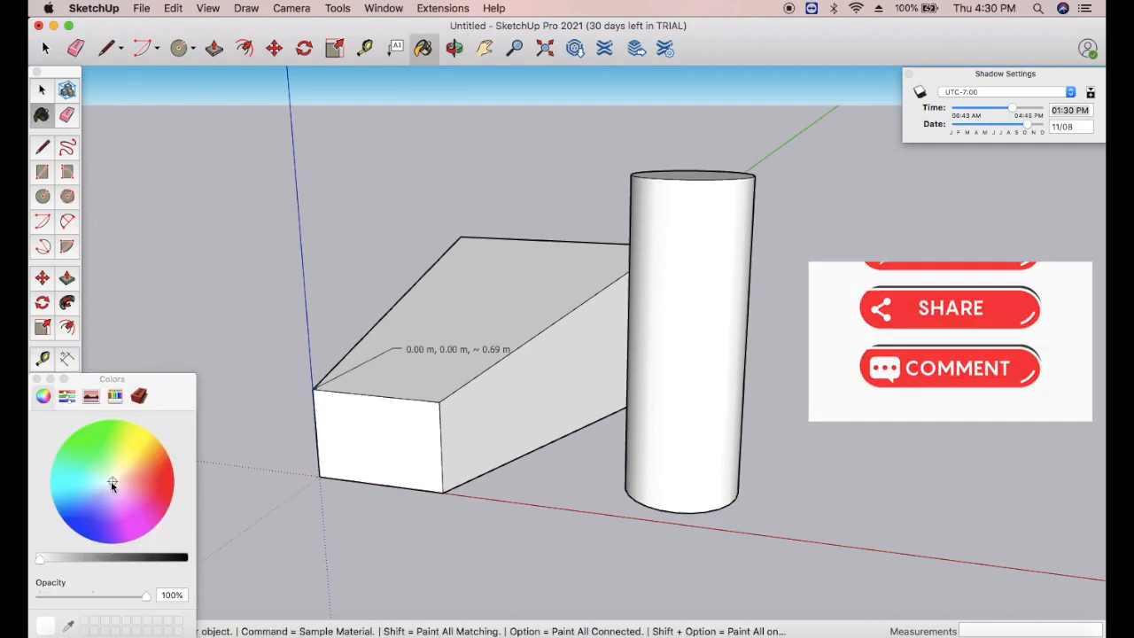
pyautogui.click(73, 451)
pyautogui.click(705, 307)
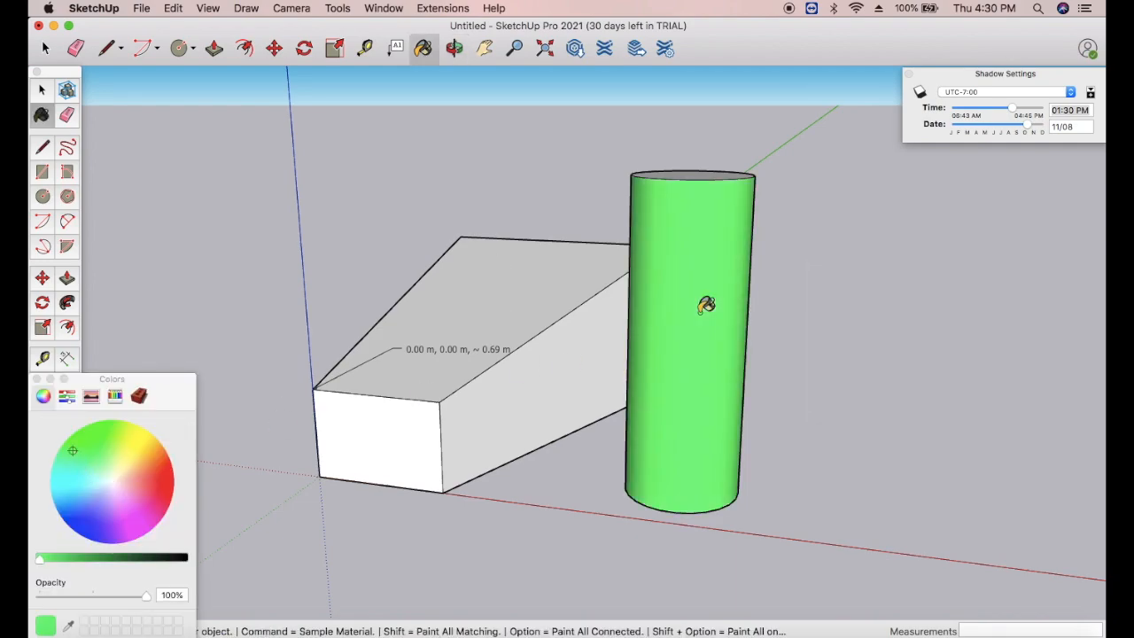
pyautogui.click(160, 474)
pyautogui.click(571, 388)
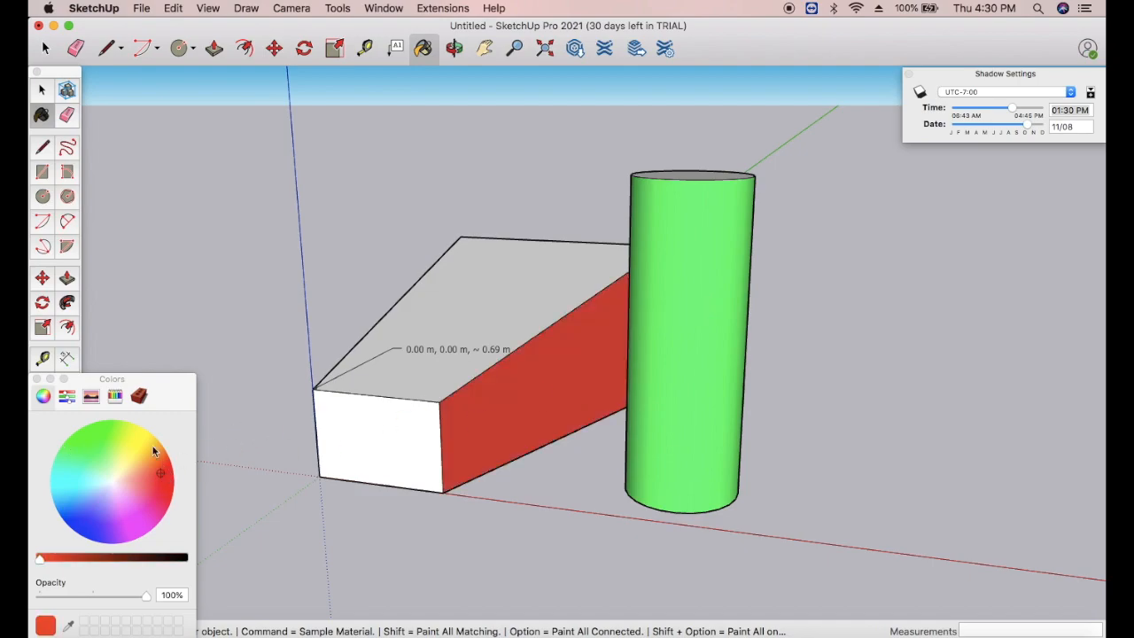
# Step: Paint the box's sloping top face yellow-green and its front face magenta
pyautogui.click(129, 438)
pyautogui.click(533, 270)
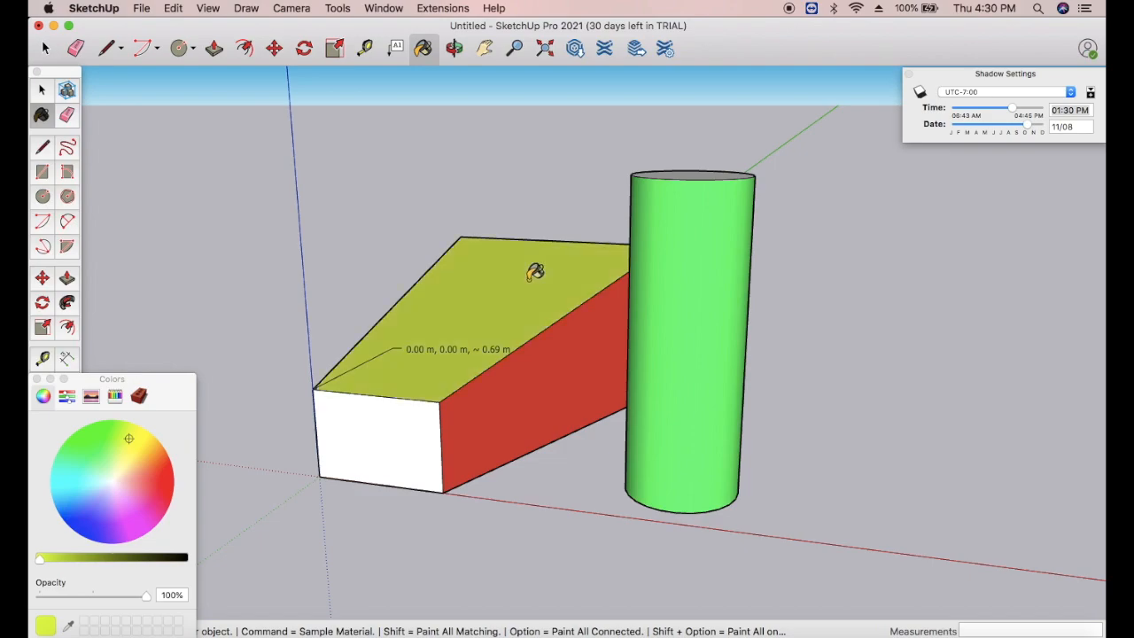
pyautogui.click(128, 516)
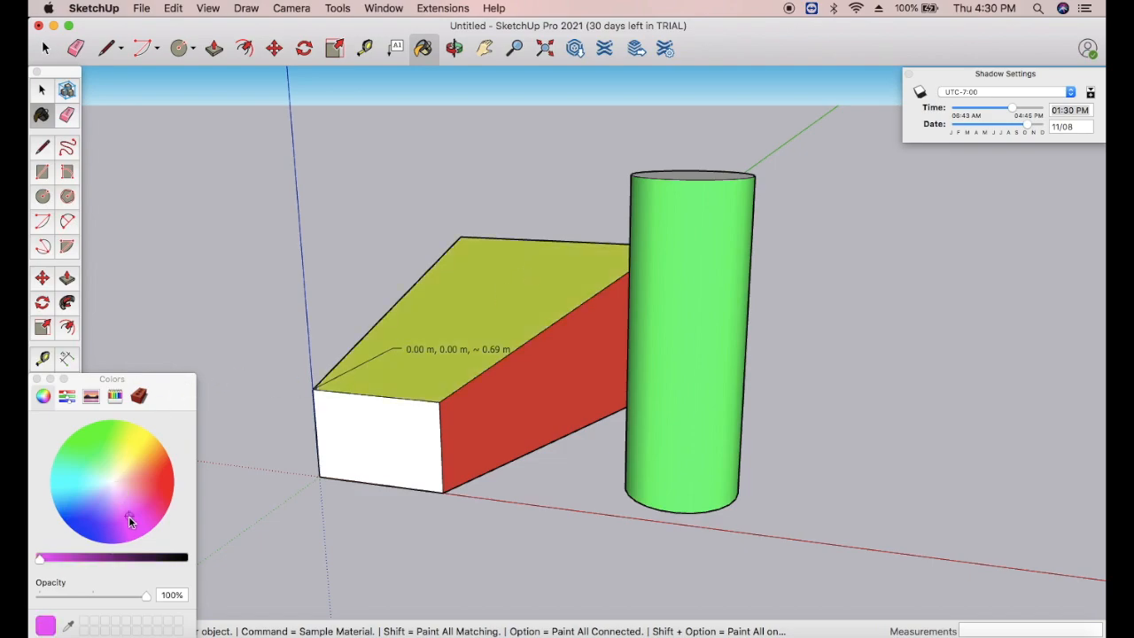
pyautogui.click(408, 430)
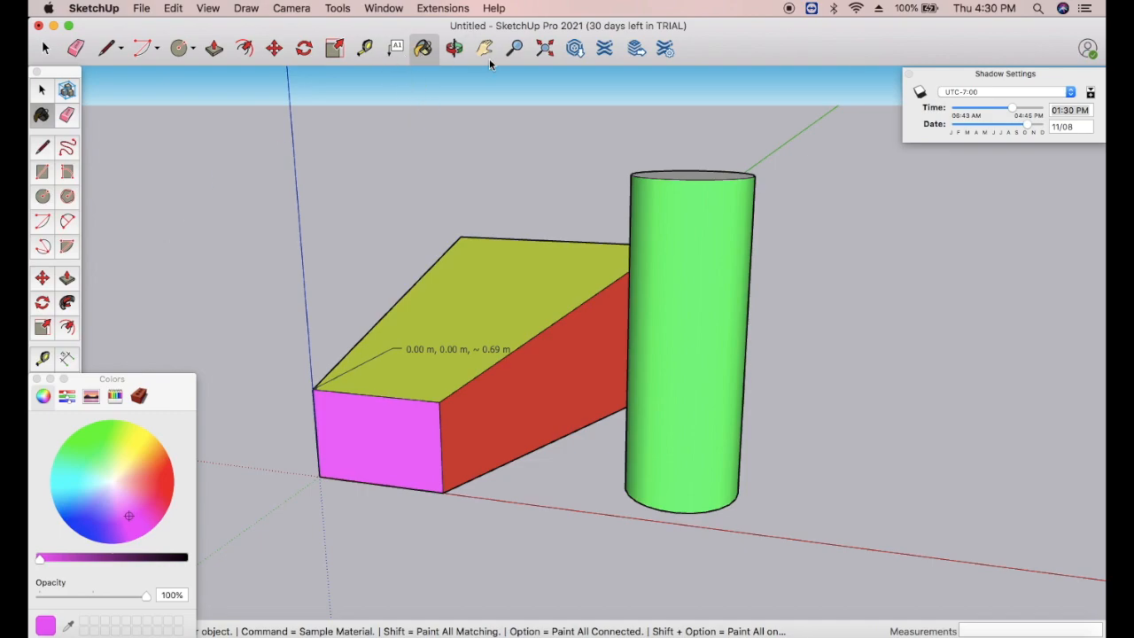
pyautogui.click(454, 48)
pyautogui.moveTo(456, 310); pyautogui.dragTo(529, 198)
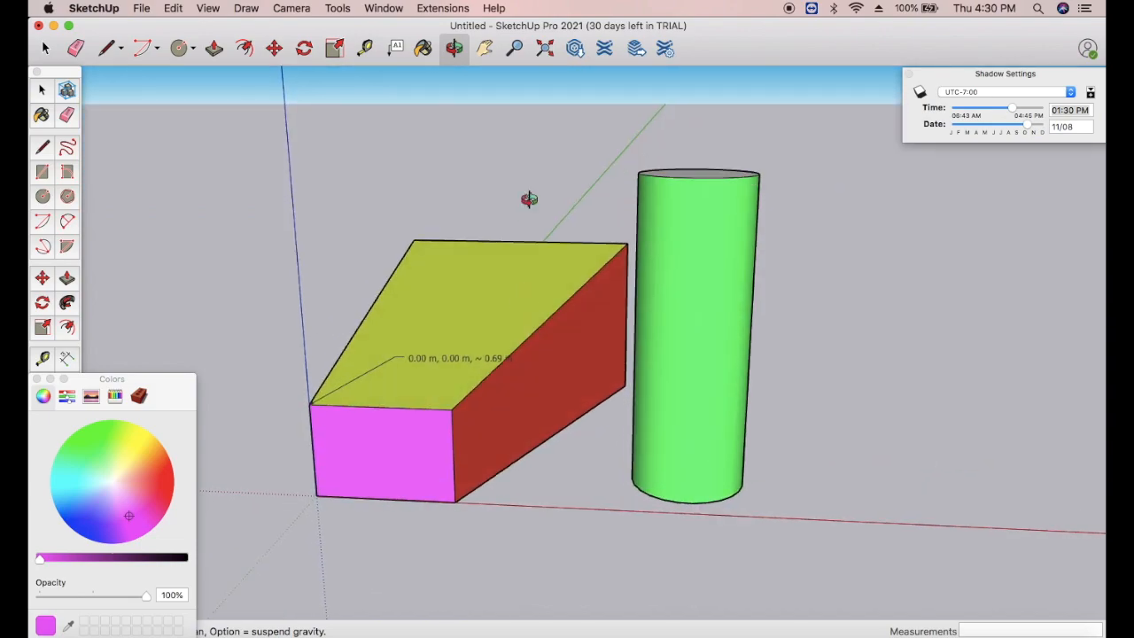
pyautogui.click(517, 48)
pyautogui.scroll(3, 556, 305)
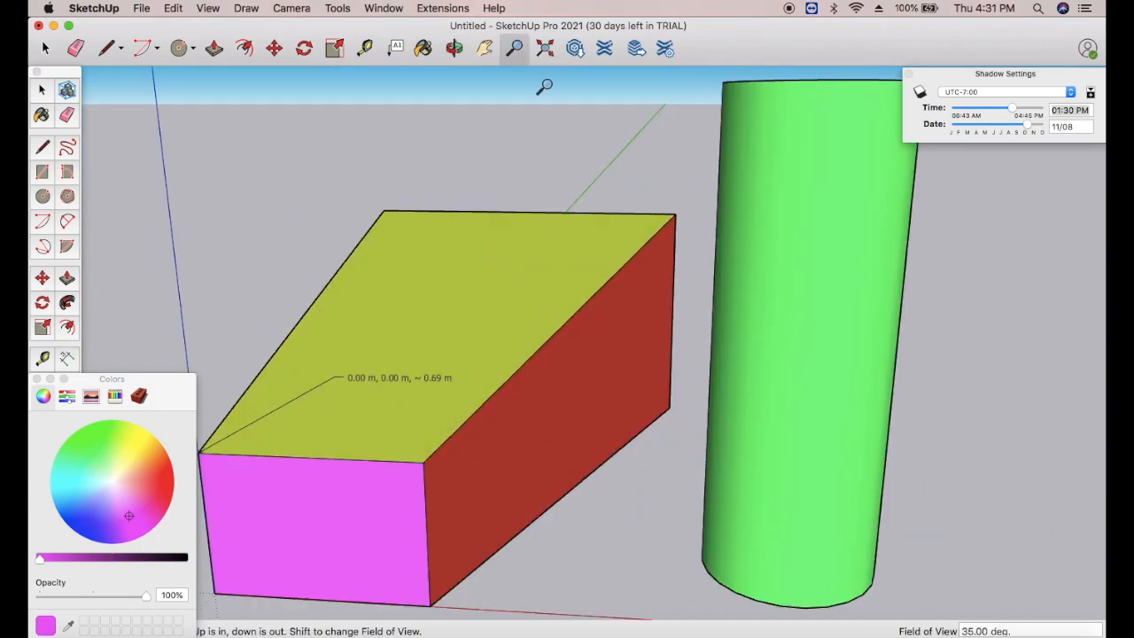
pyautogui.press('F4')
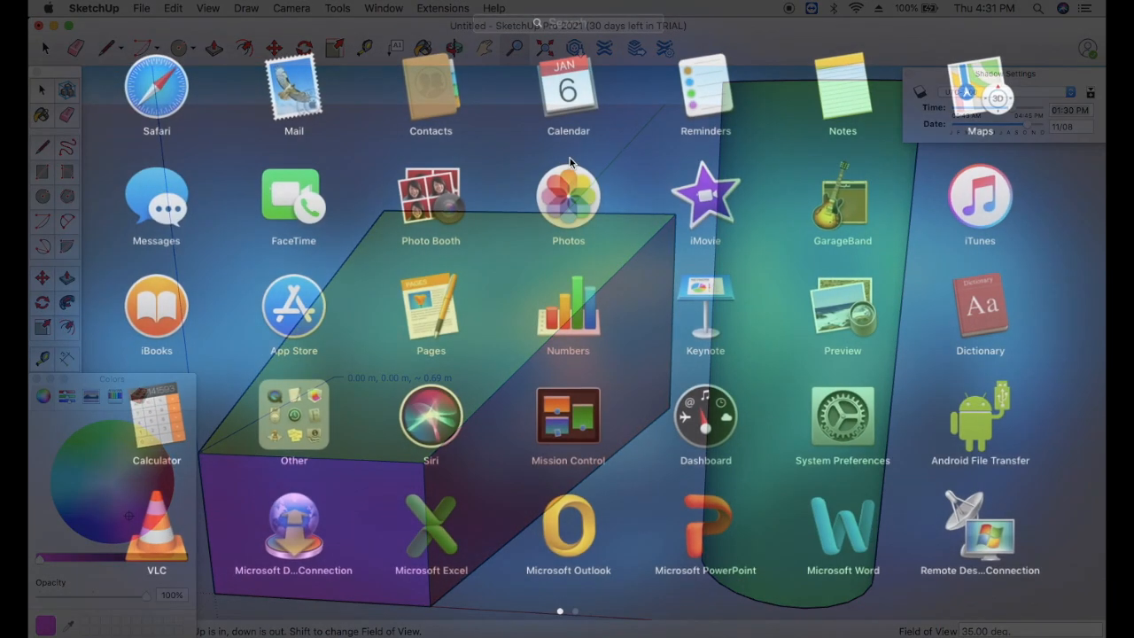
pyautogui.press('Escape')
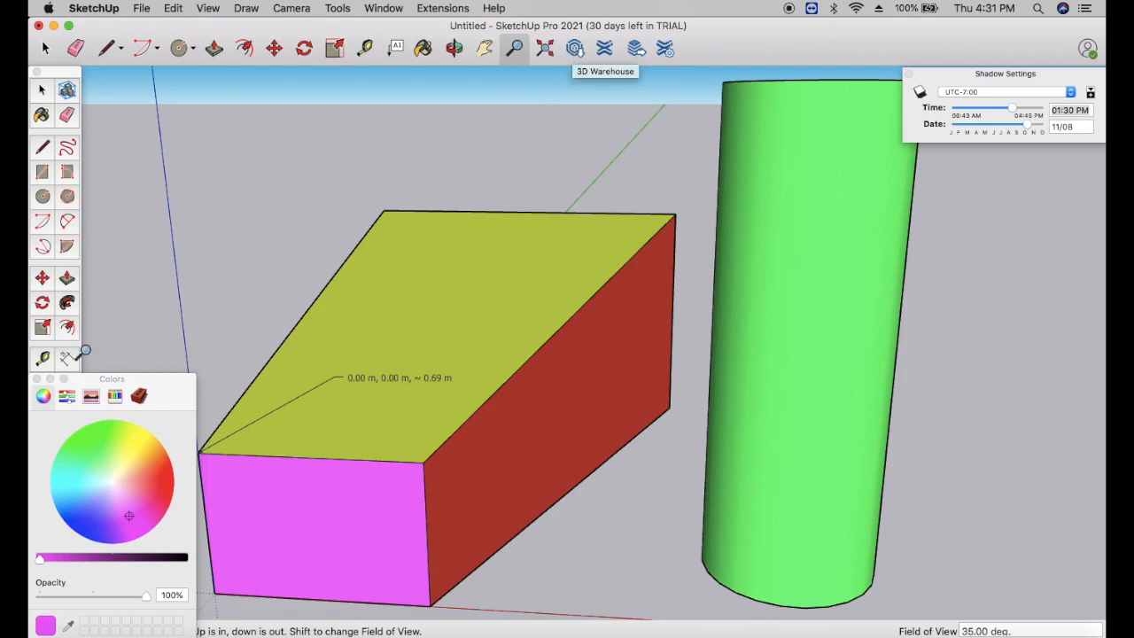
# Step: Close the colour picker and erase the back upper edge of the box so that its top and back faces are removed
pyautogui.click(37, 378)
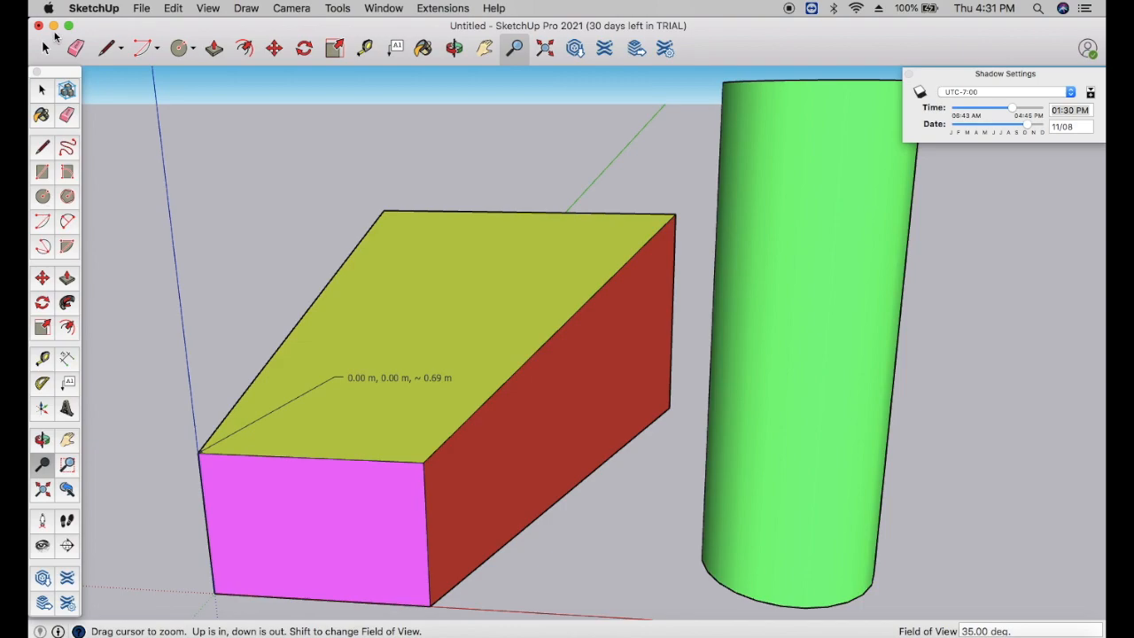
pyautogui.click(68, 116)
pyautogui.moveTo(399, 247)
pyautogui.mouseDown()
pyautogui.moveTo(556, 274)
pyautogui.moveTo(608, 258)
pyautogui.mouseUp()
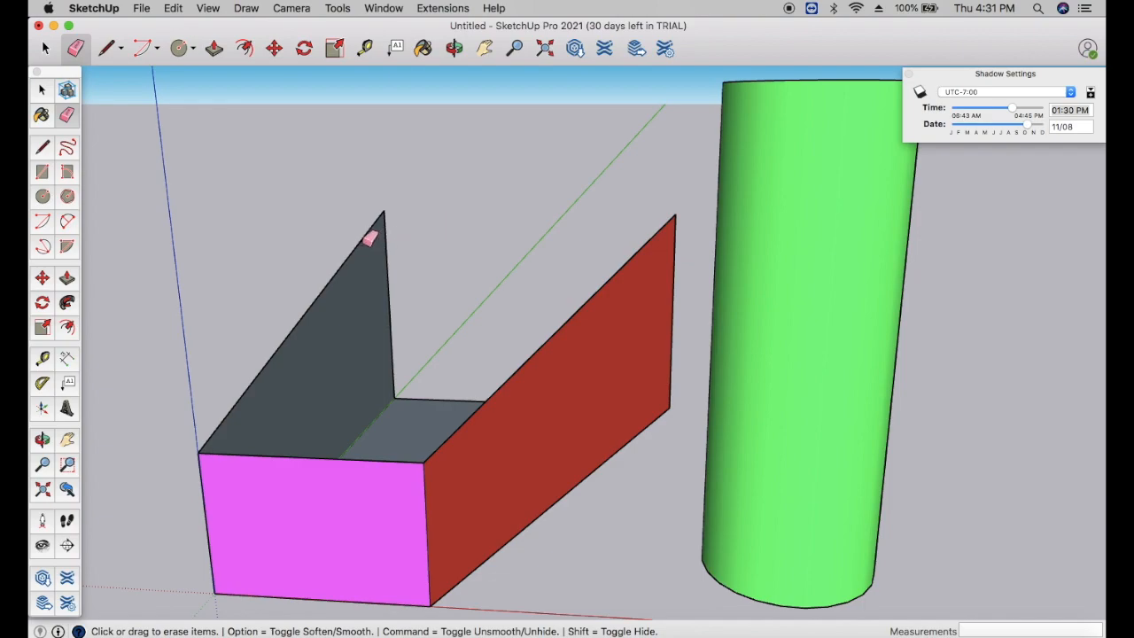
# Step: Draw a zigzag freehand outline on the far side of the green cylinder, closing it at its starting point
pyautogui.click(68, 149)
pyautogui.moveTo(997, 255)
pyautogui.mouseDown()
pyautogui.moveTo(942, 310)
pyautogui.moveTo(1007, 464)
pyautogui.moveTo(1073, 523)
pyautogui.moveTo(1089, 277)
pyautogui.moveTo(998, 255)
pyautogui.mouseUp()
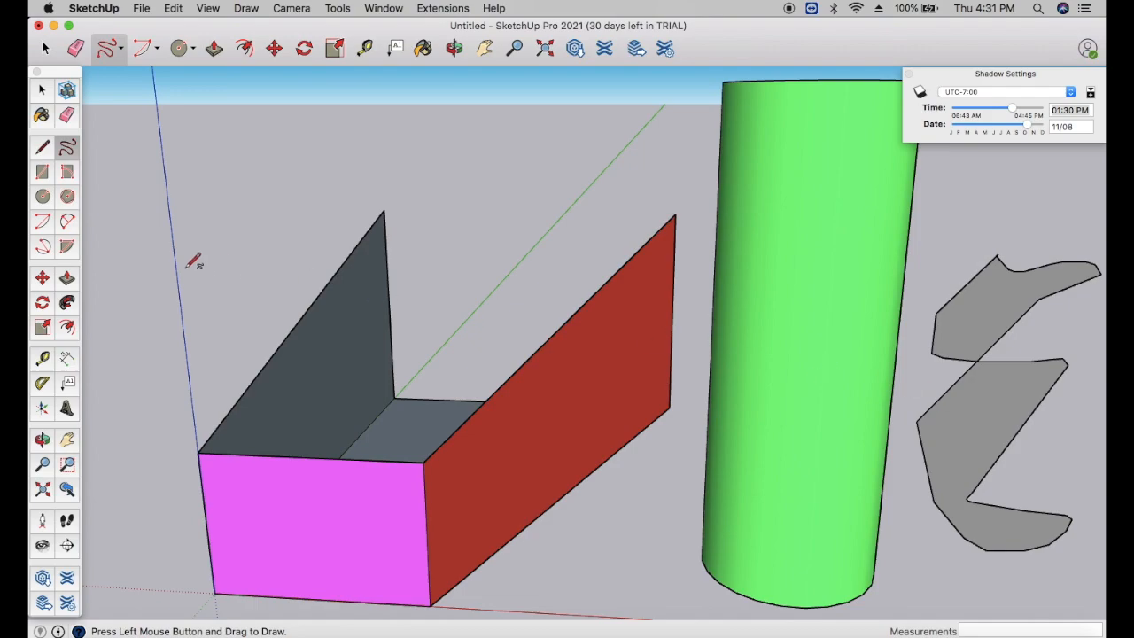
# Step: Draw a freestanding two-point arc in the open area behind the box, with a bulge of about 2.16 m
pyautogui.click(67, 304)
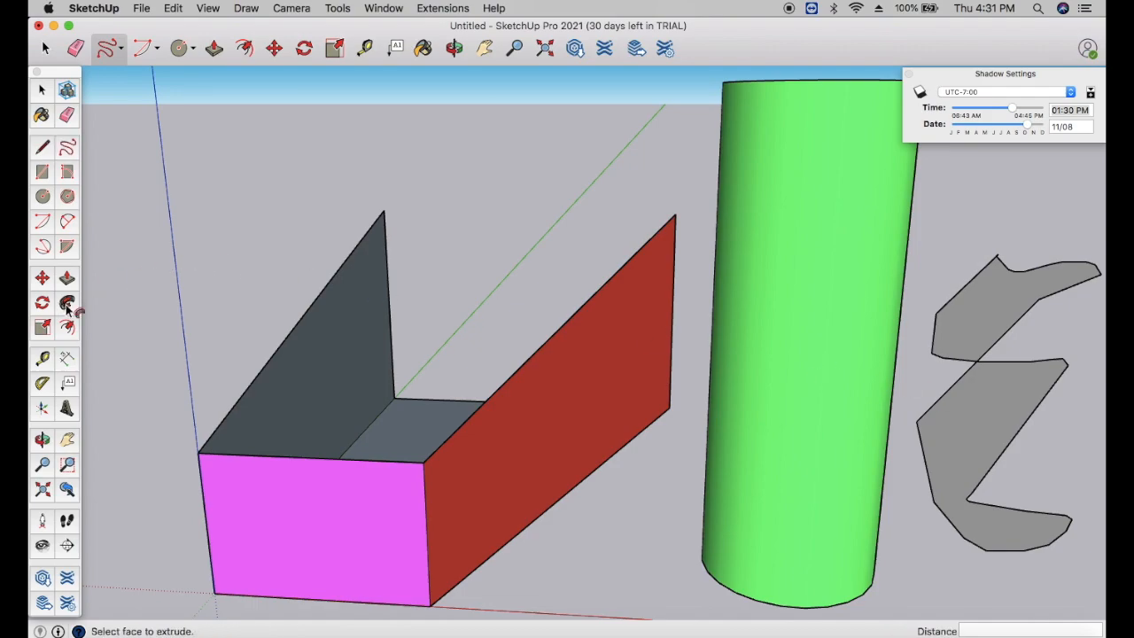
pyautogui.click(68, 148)
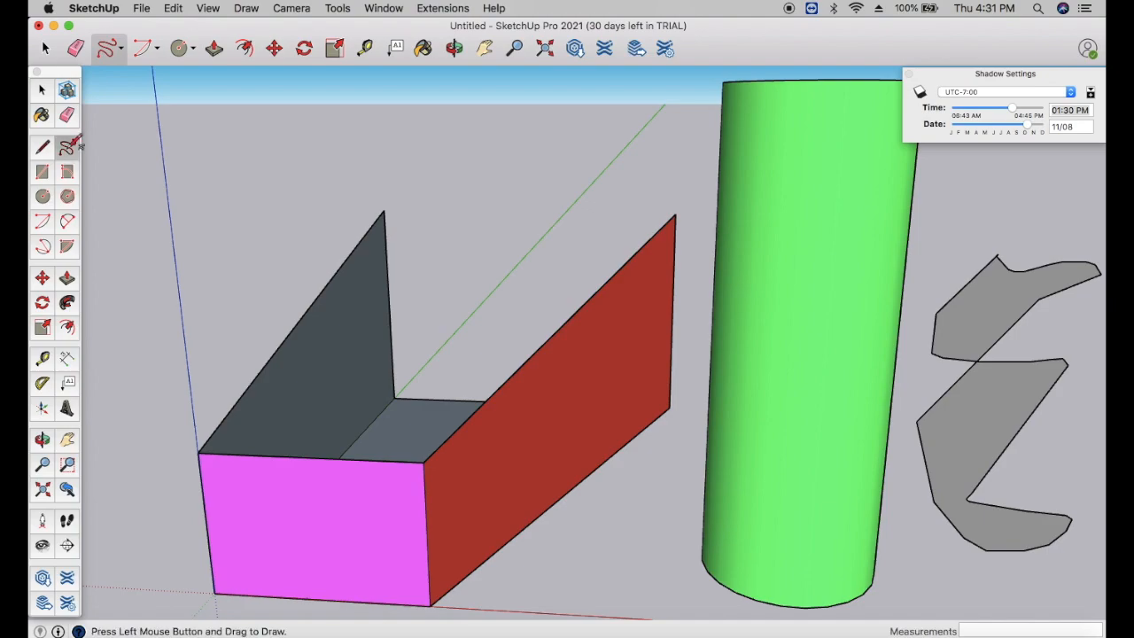
pyautogui.click(69, 221)
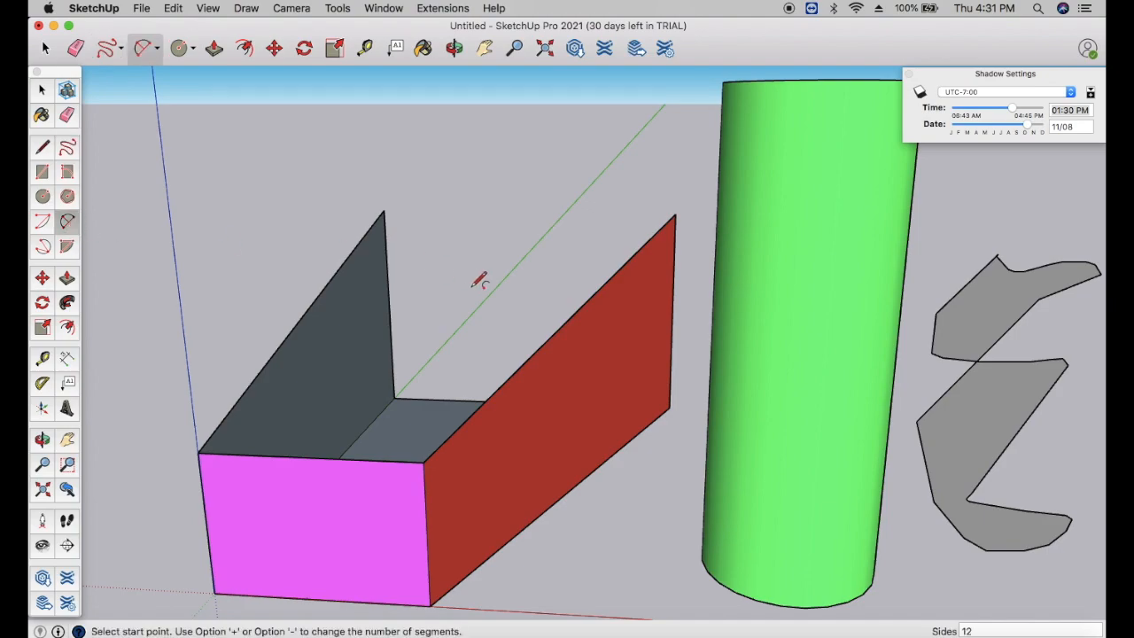
pyautogui.click(499, 282)
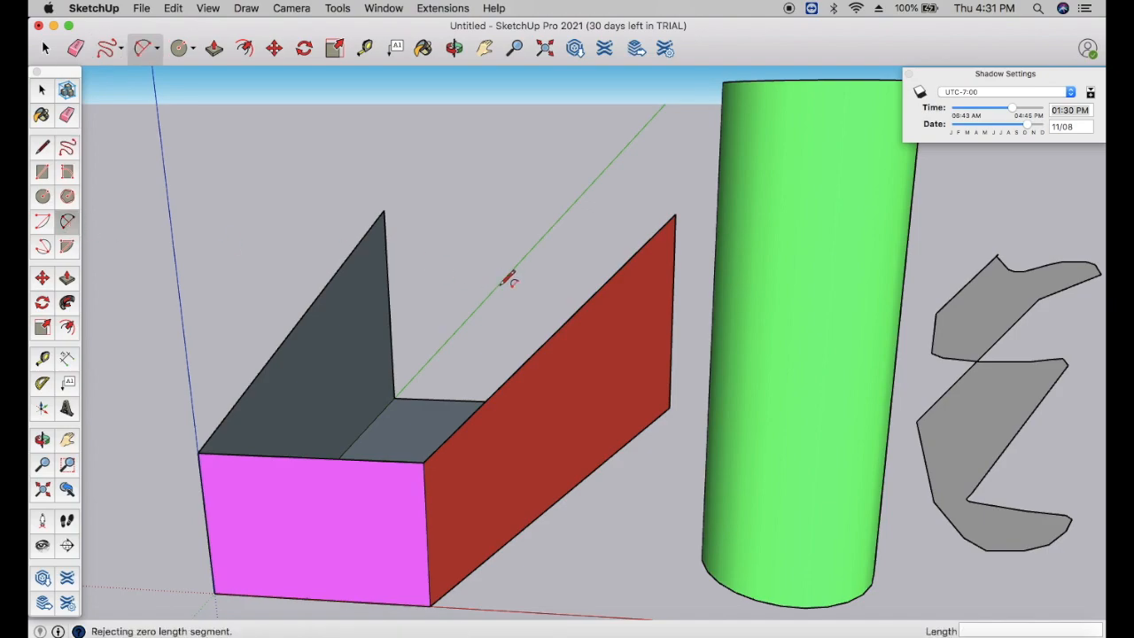
pyautogui.click(492, 142)
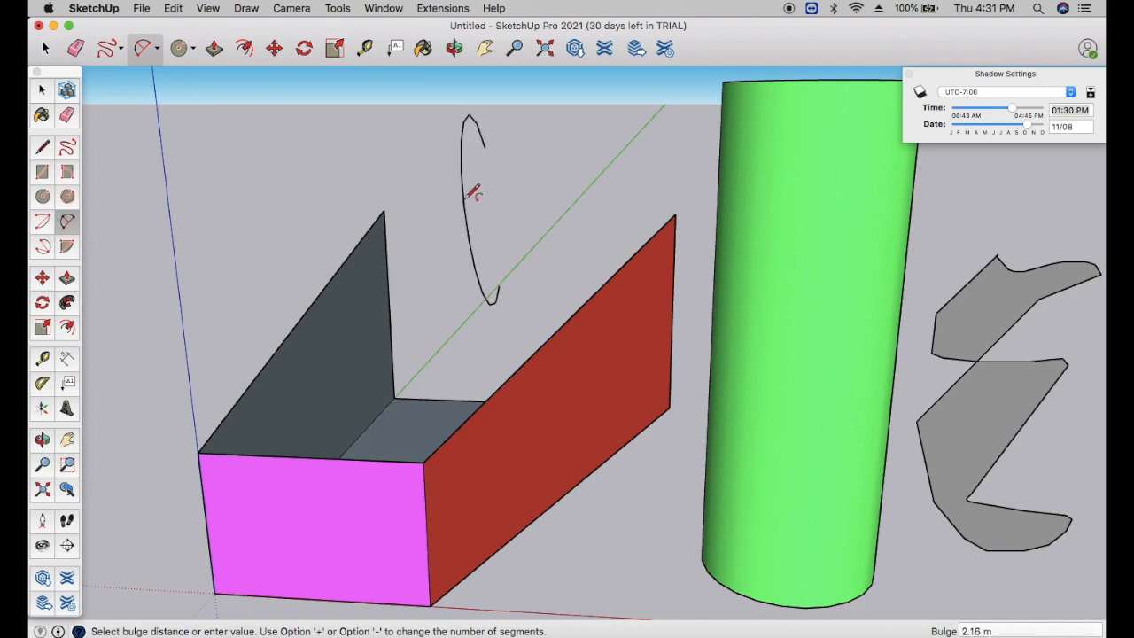
pyautogui.click(470, 195)
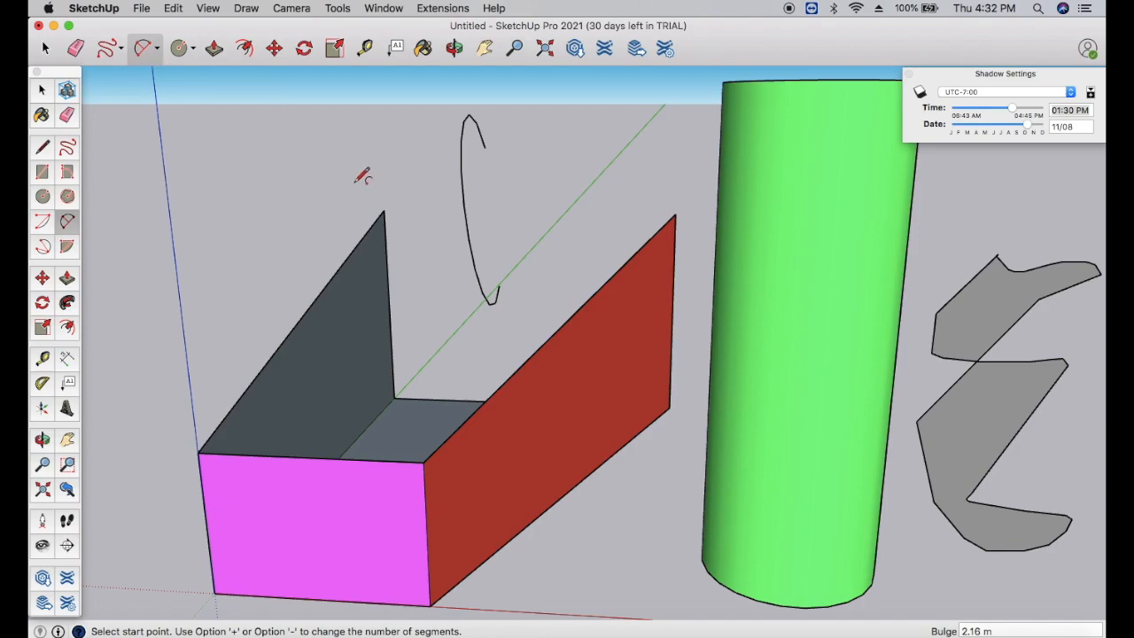
# Step: Draw a two-point arc at the green cylinder's top, starting on its rim, with a bulge of about 0.58 m
pyautogui.click(725, 82)
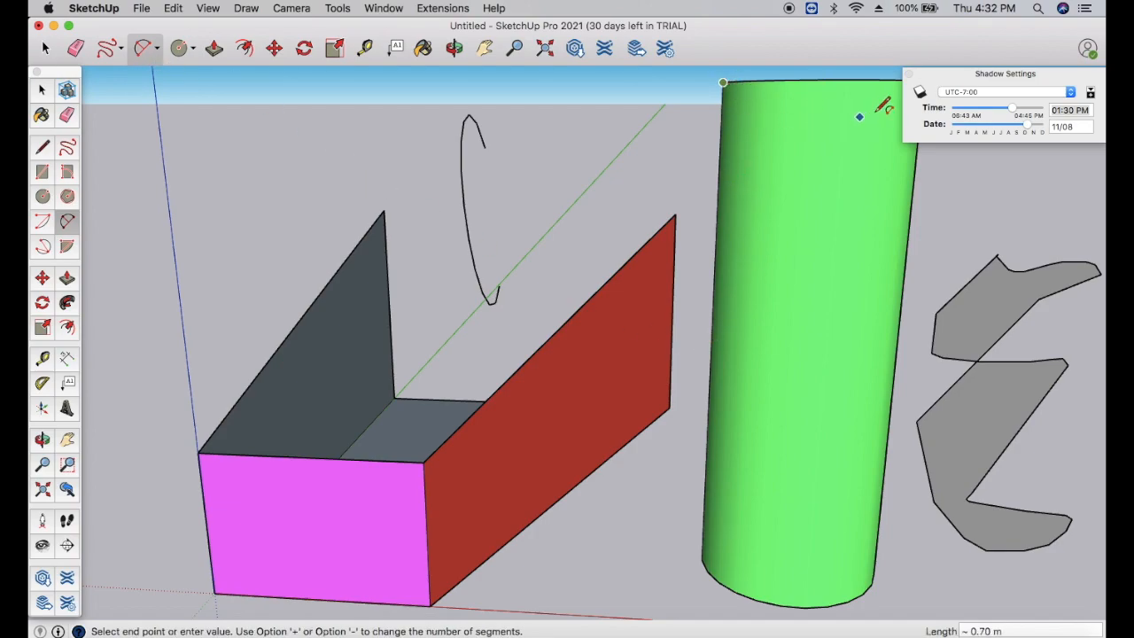
pyautogui.click(821, 82)
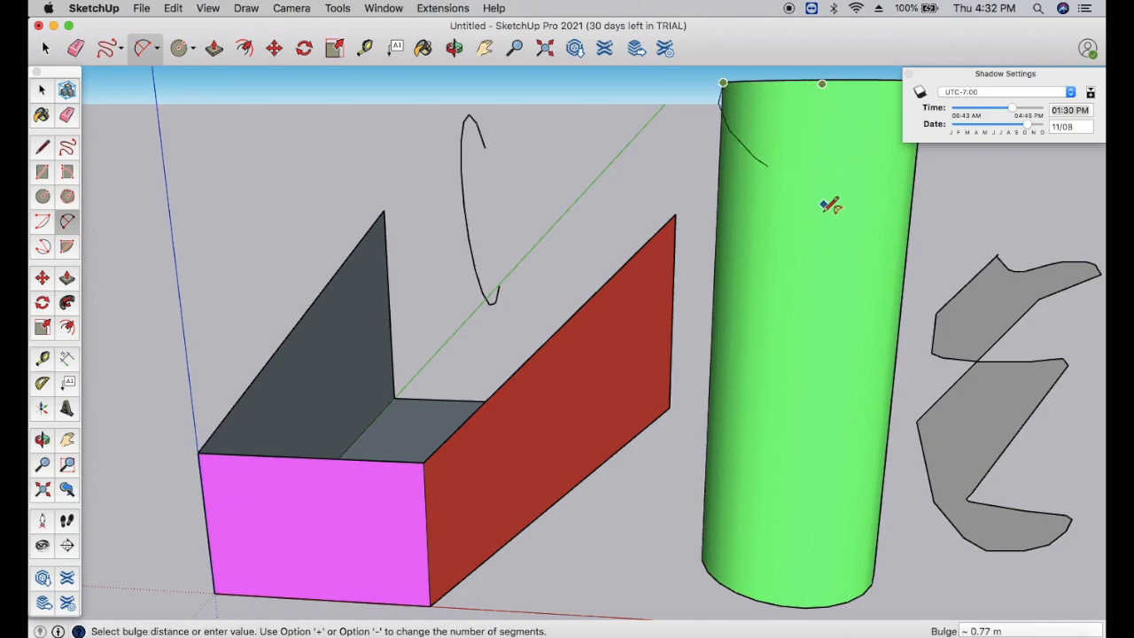
pyautogui.click(828, 83)
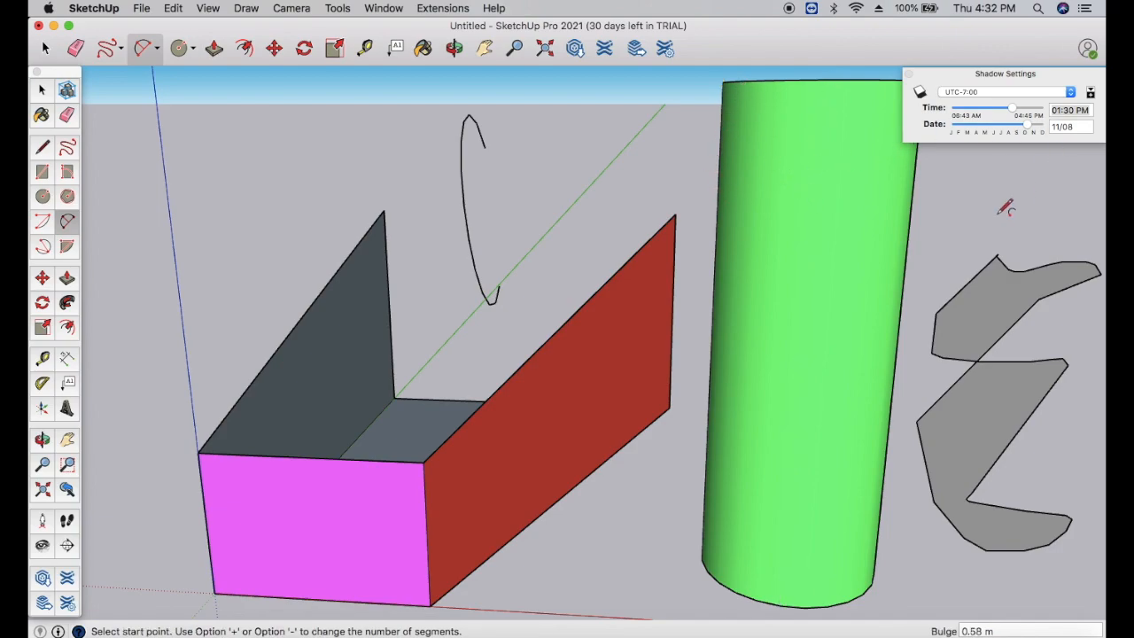
# Step: Draw a downward two-point arc on the box's magenta front face between its two upper corners, with a bulge of about 0.48 m
pyautogui.click(484, 48)
pyautogui.moveTo(651, 254); pyautogui.dragTo(510, 266)
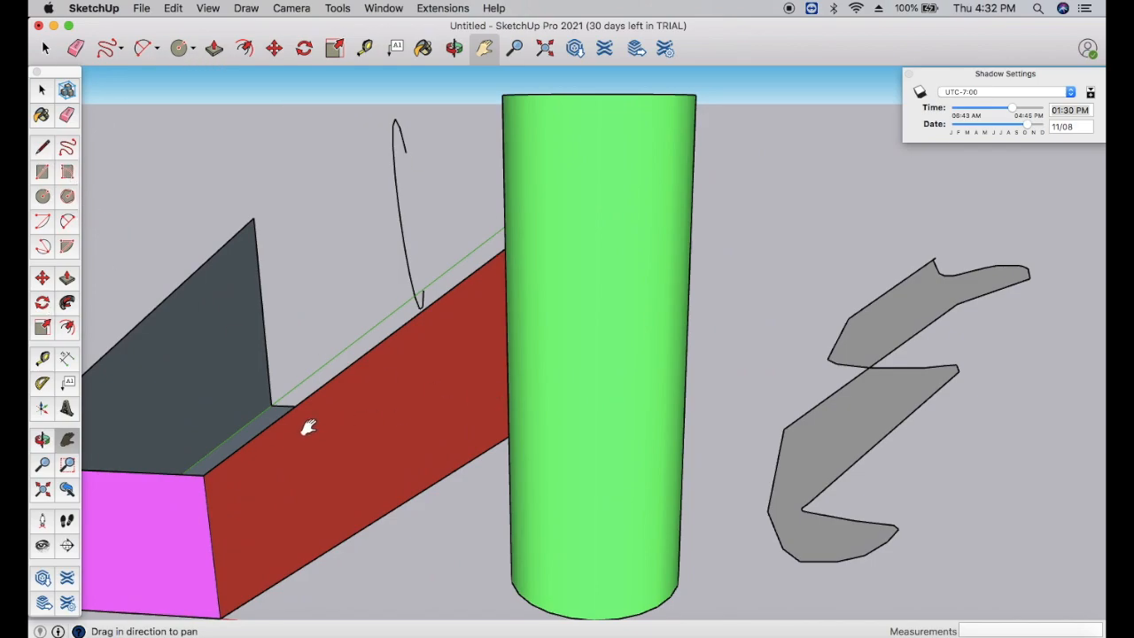
pyautogui.moveTo(346, 201); pyautogui.dragTo(577, 132)
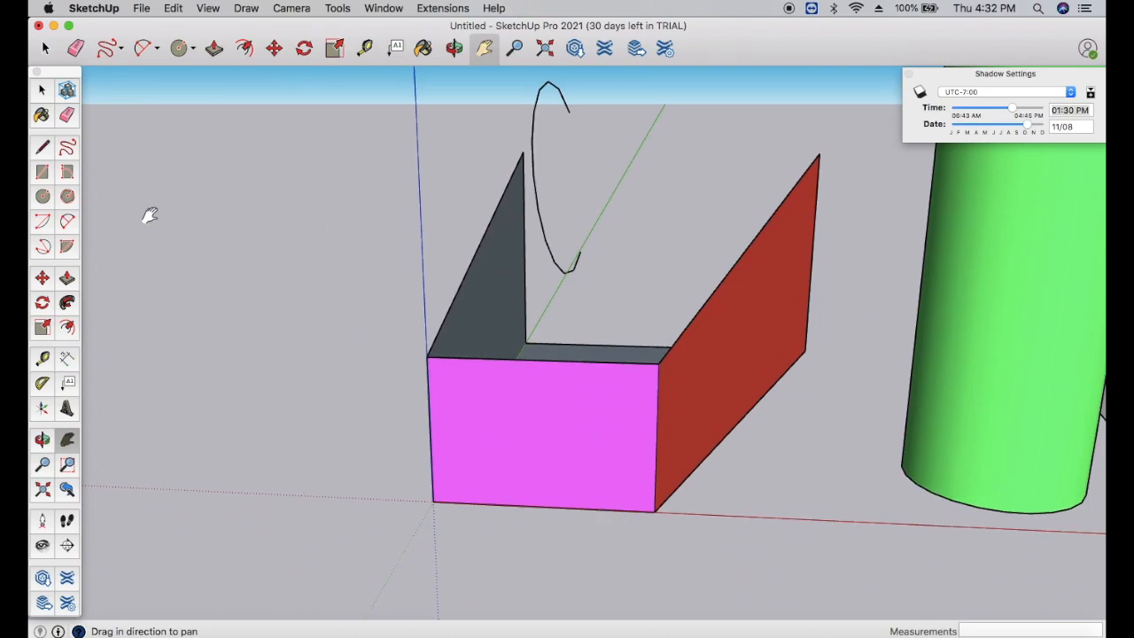
pyautogui.click(68, 221)
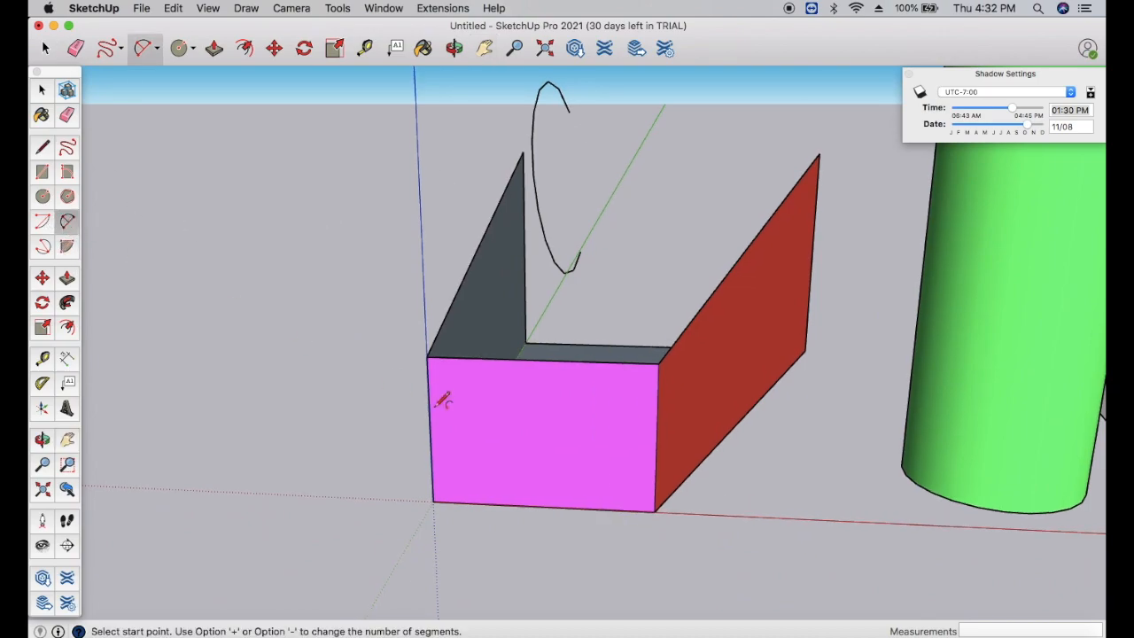
pyautogui.click(427, 356)
pyautogui.click(658, 363)
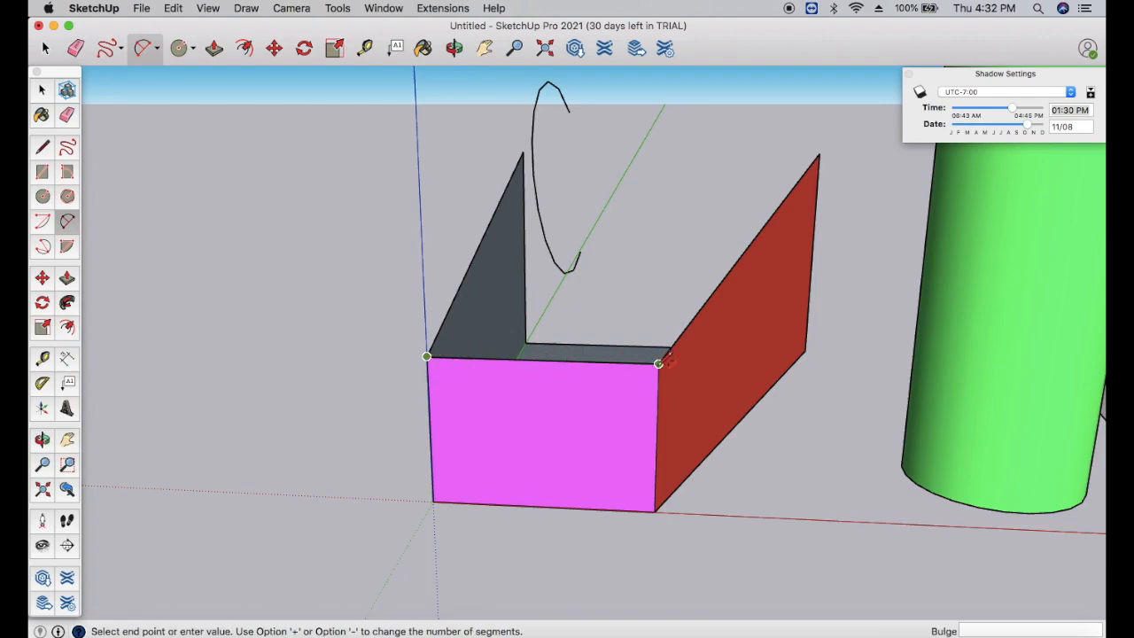
pyautogui.click(603, 464)
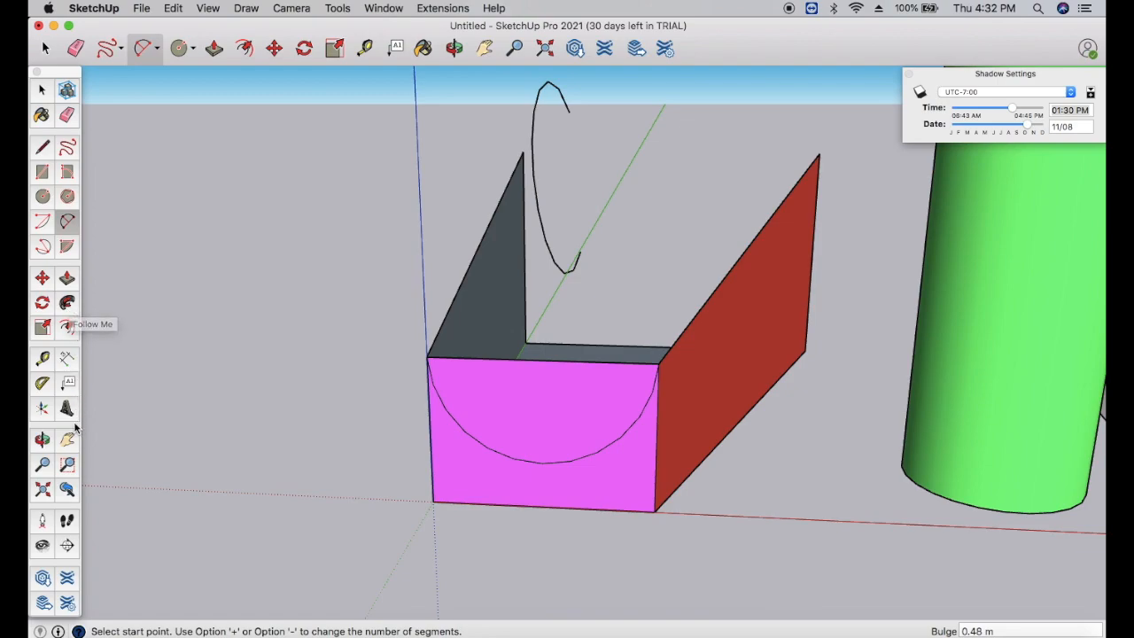
# Step: Dimension the upper edge of the magenta front face, placing the dimension line high above the box
pyautogui.click(68, 360)
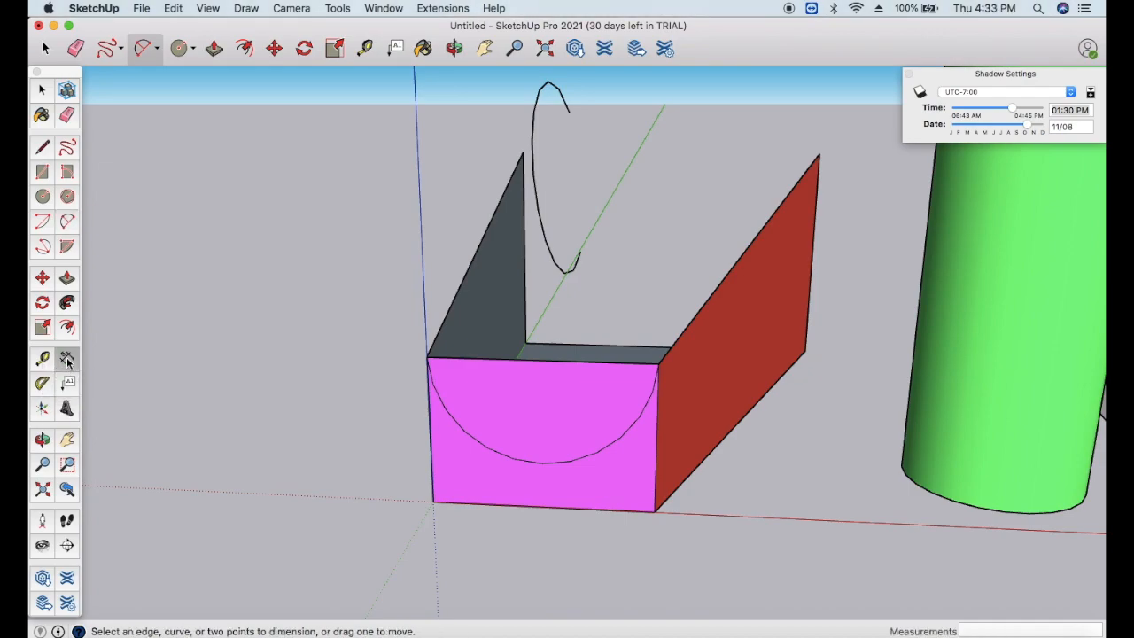
pyautogui.click(427, 357)
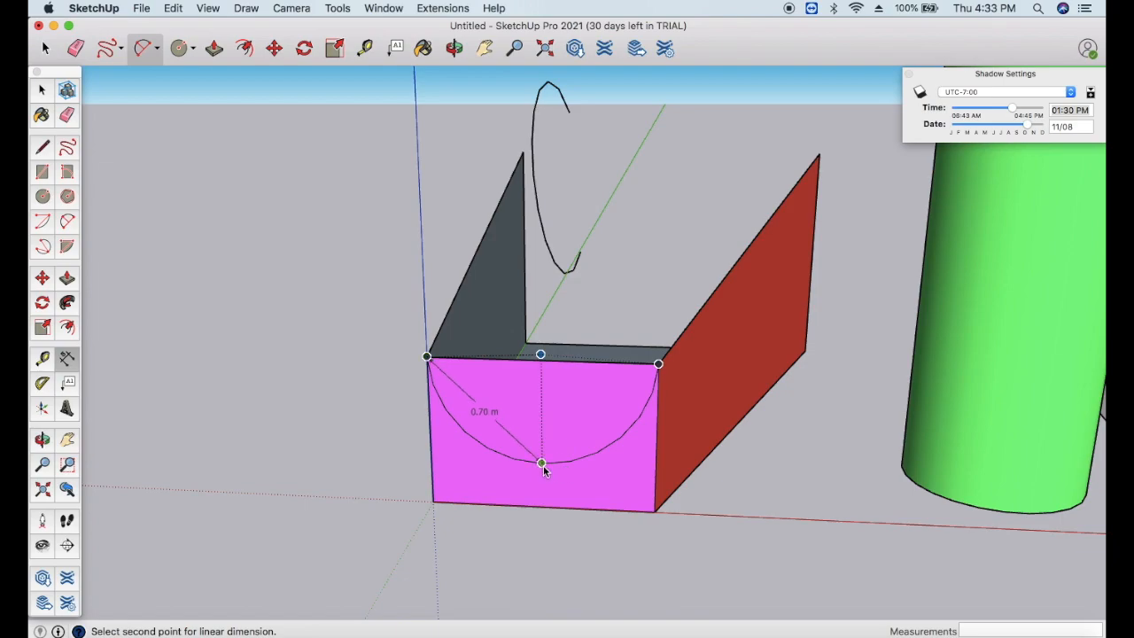
pyautogui.click(658, 364)
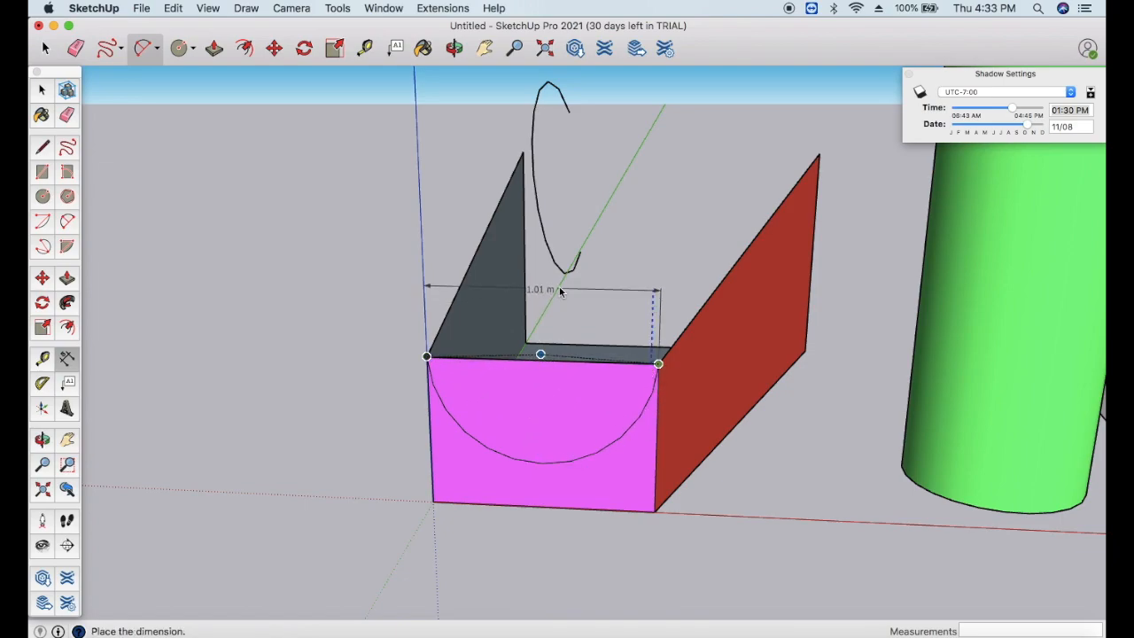
pyautogui.click(589, 140)
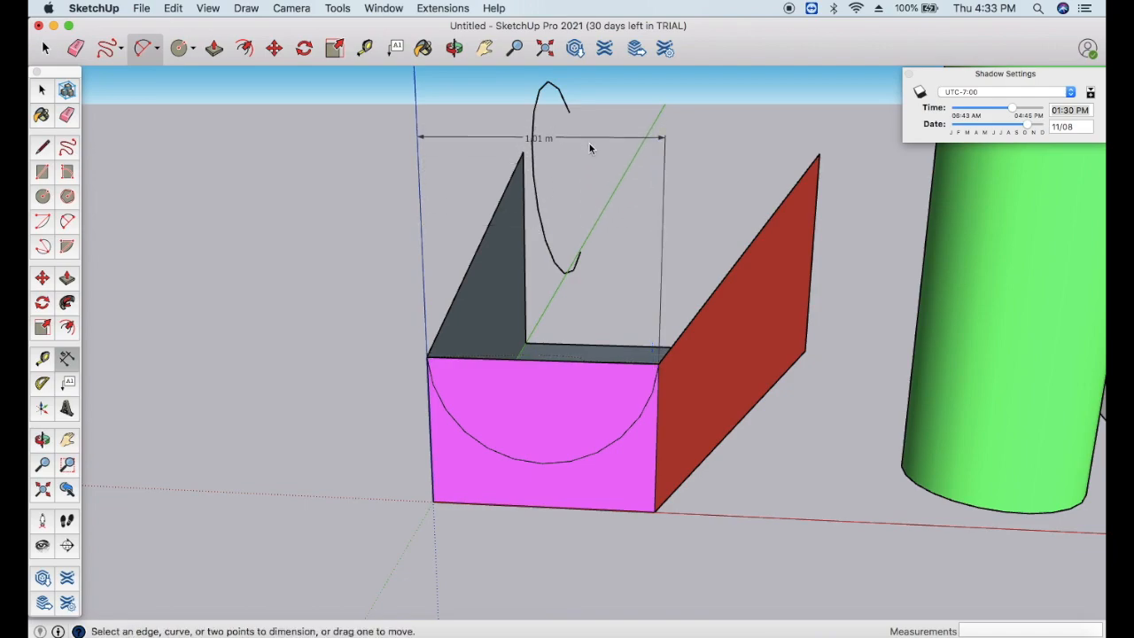
# Step: Dimension the height of the front face along its edge shared with the red side, placing the dimension line beyond the red side
pyautogui.click(659, 366)
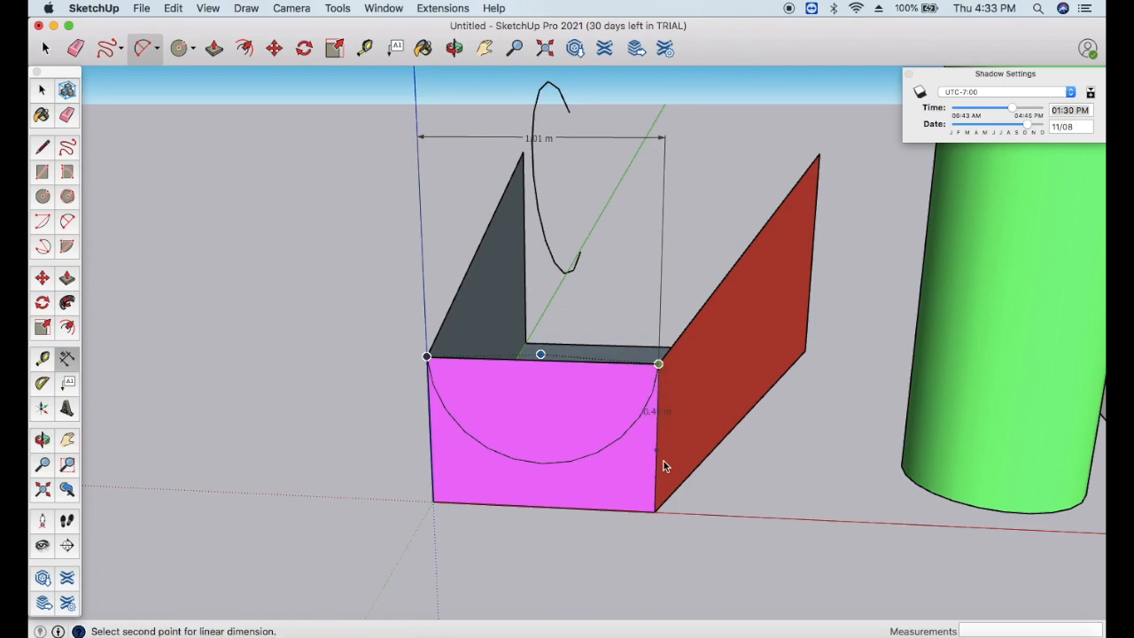
pyautogui.click(654, 511)
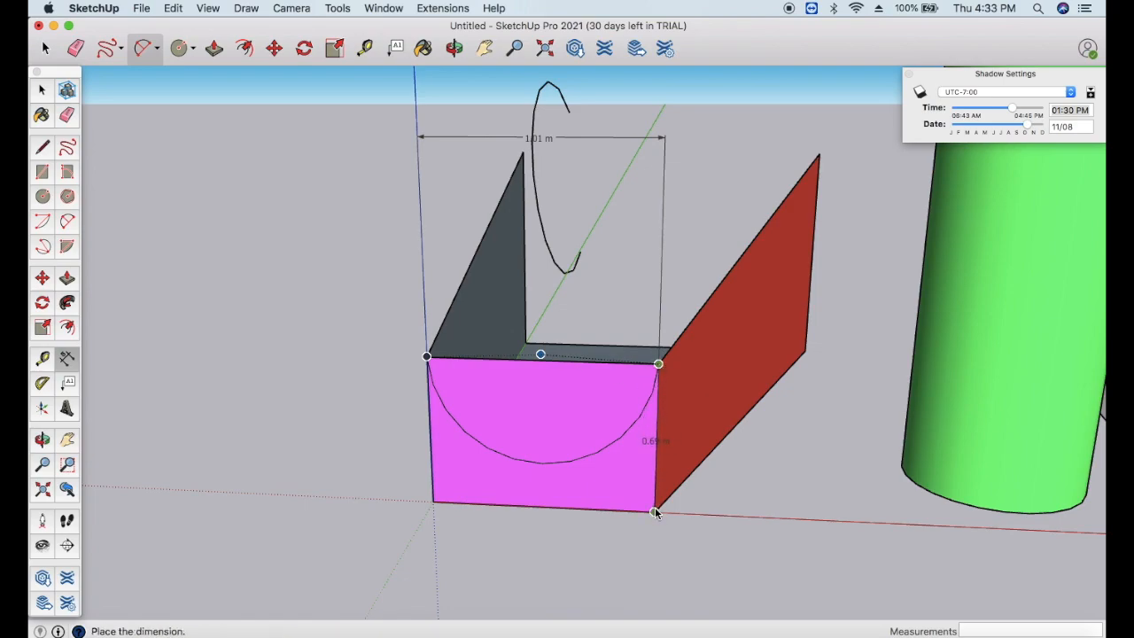
pyautogui.click(827, 492)
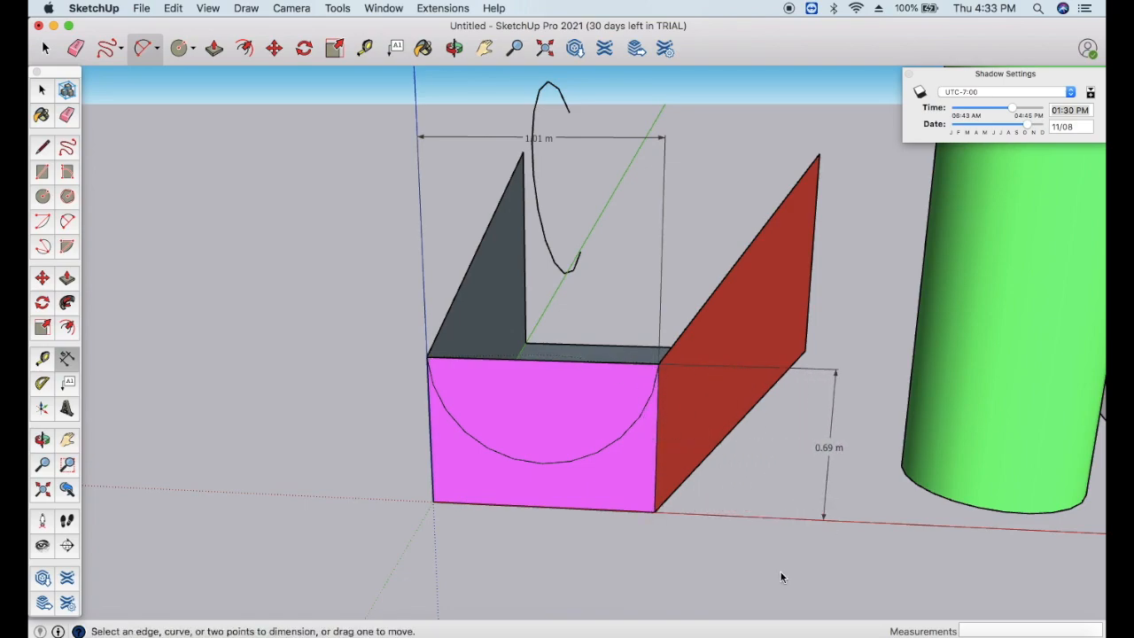
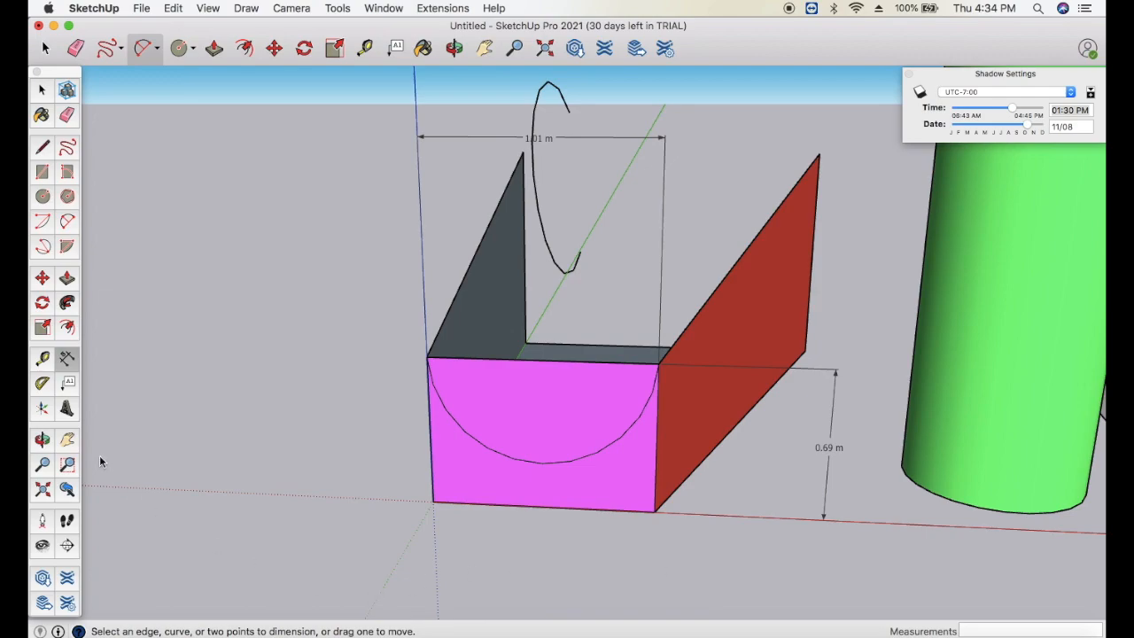
# Step: Add a second dimension to the front face's upper edge, placing its line on the near side of the box
pyautogui.click(659, 364)
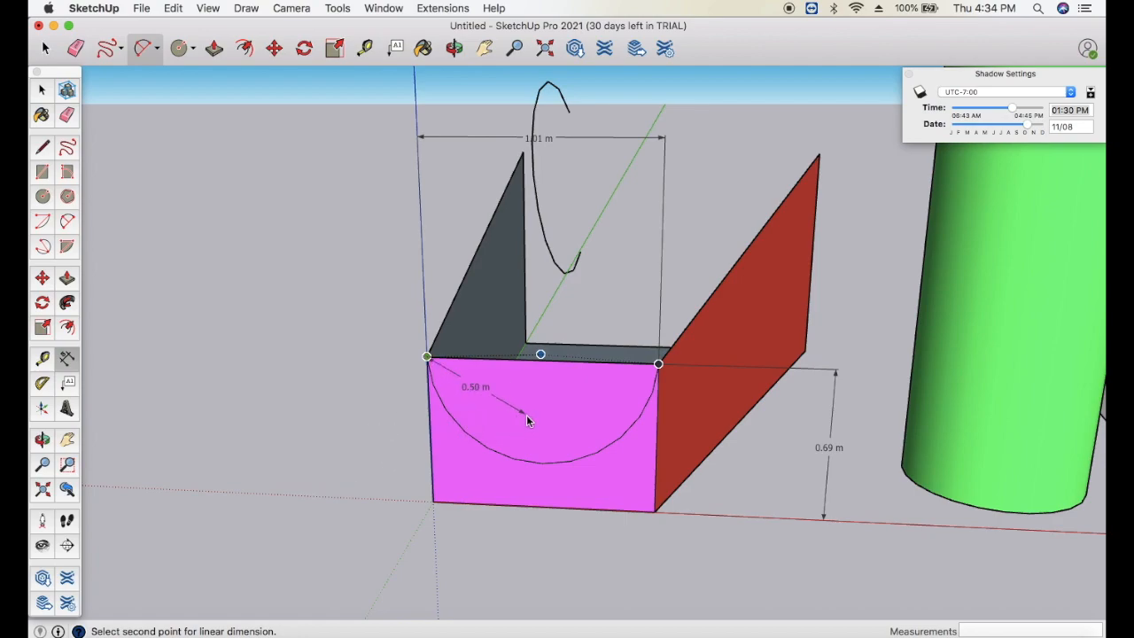
pyautogui.click(659, 364)
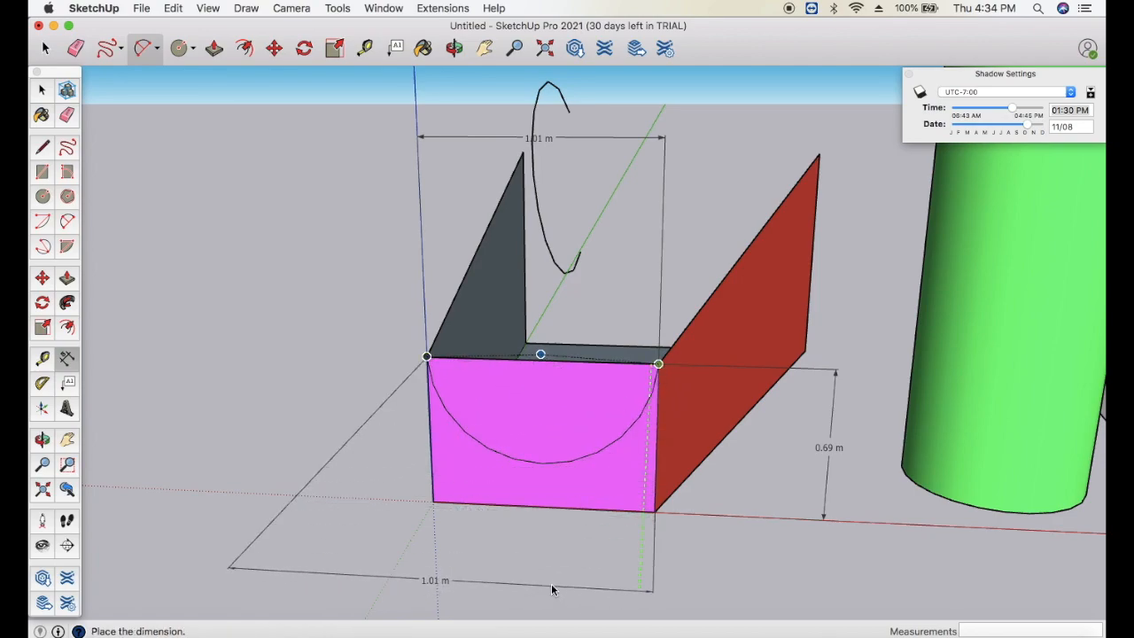
pyautogui.click(551, 589)
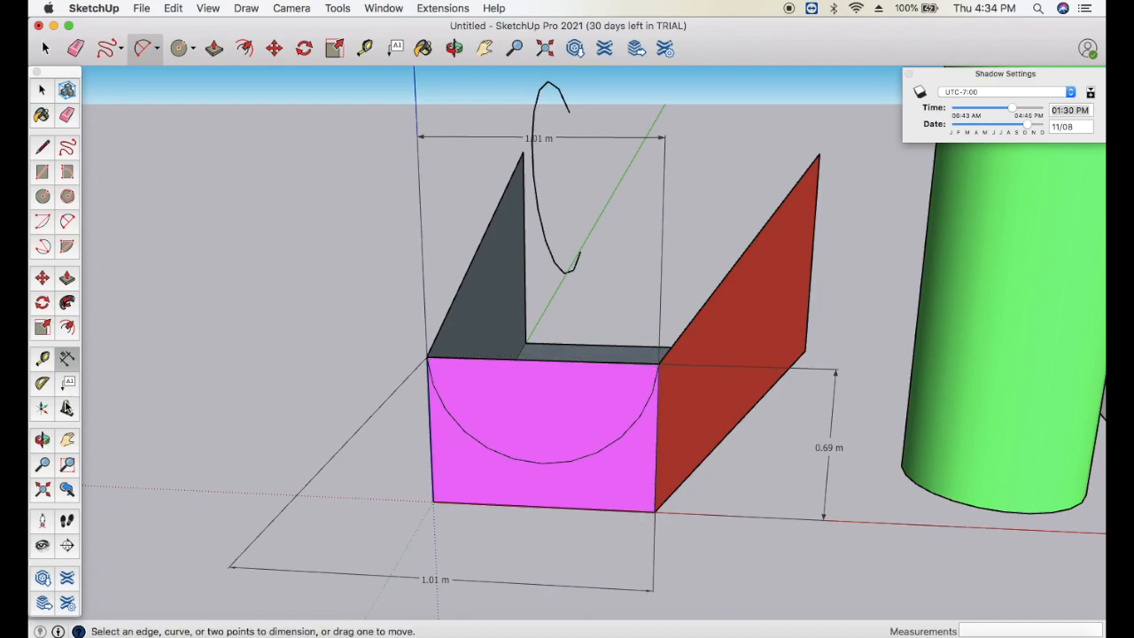
# Step: Create the filled, extruded 3D text "GNP EDUCARE" and place it along the upper part of the box's magenta front face
pyautogui.click(67, 409)
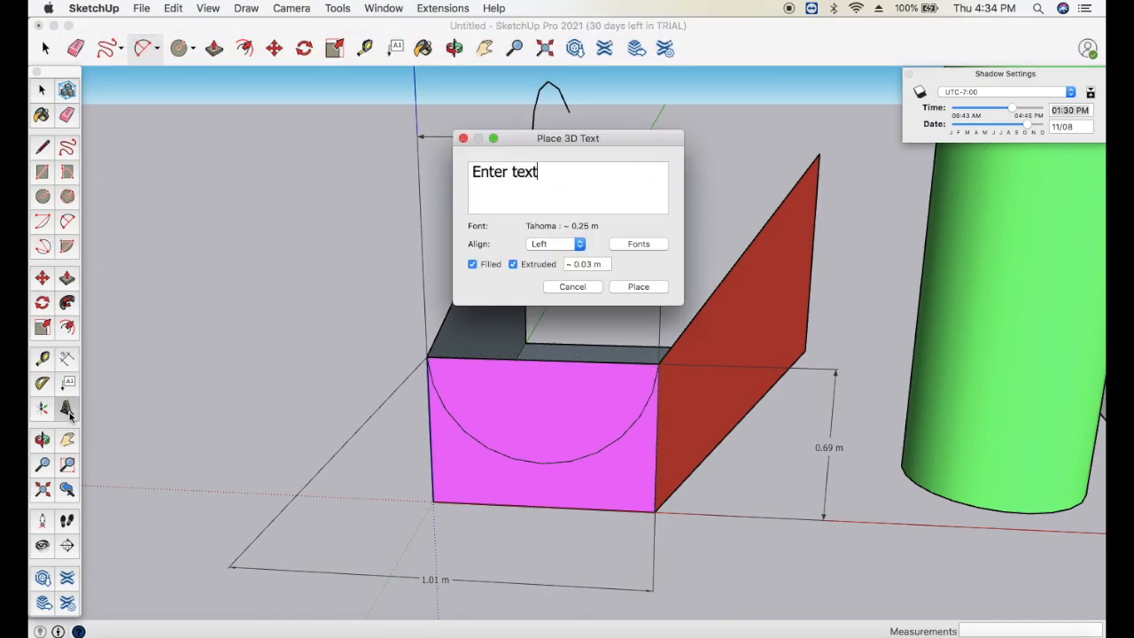
pyautogui.moveTo(549, 172); pyautogui.dragTo(466, 172)
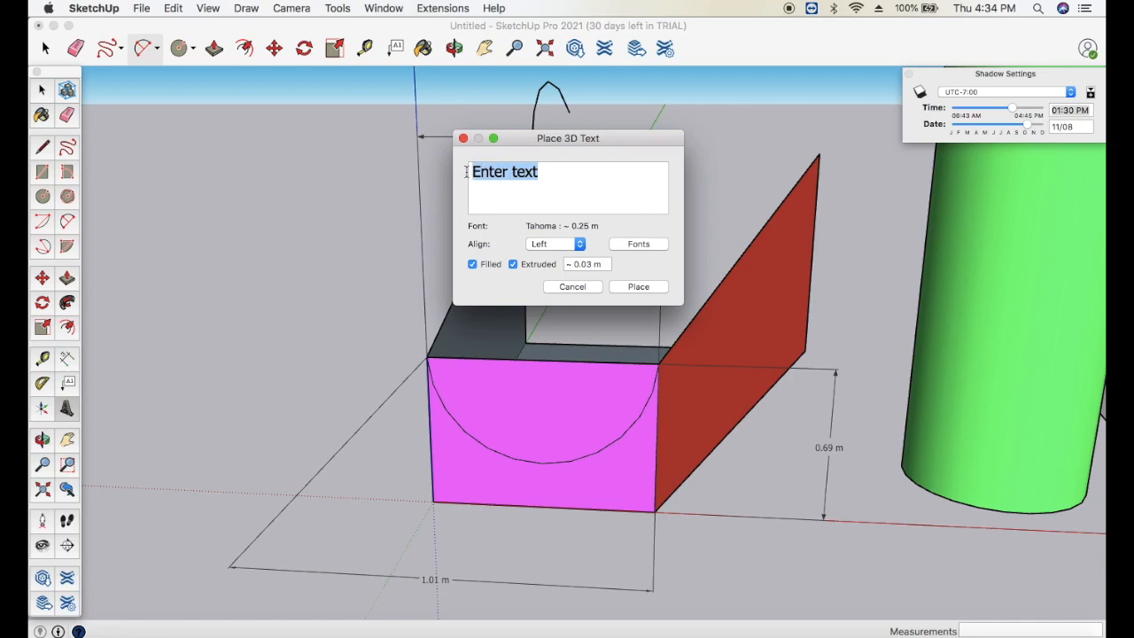
pyautogui.write('GNP E')
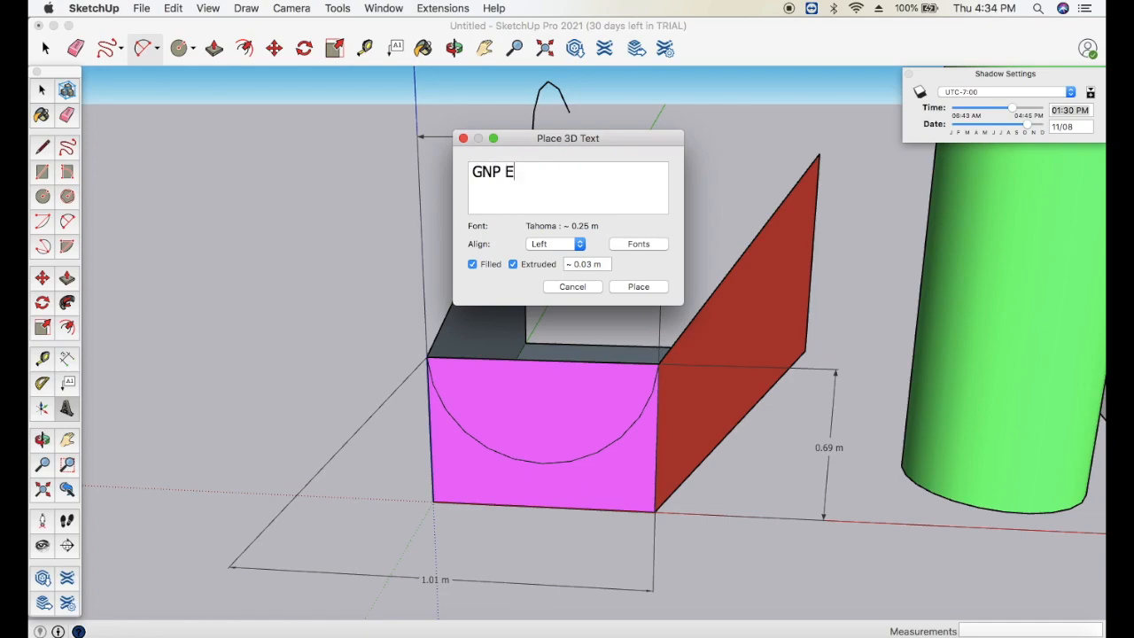
pyautogui.write('DUCARE')
pyautogui.click(623, 289)
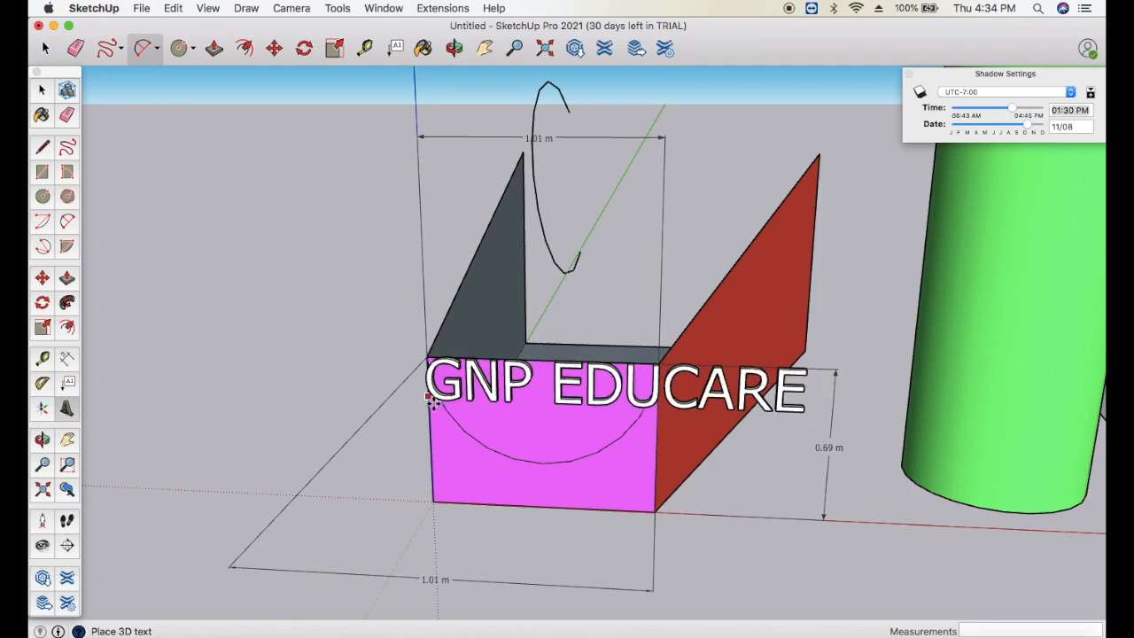
pyautogui.click(435, 400)
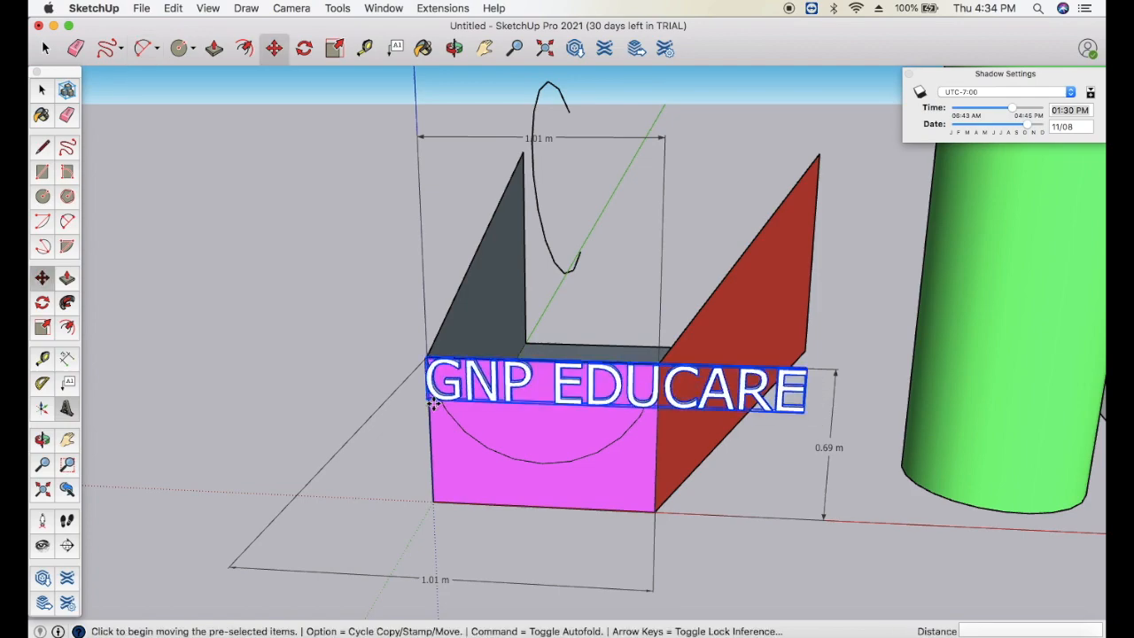
# Step: Move the "GNP EDUCARE" 3D text about 0.45 m downward in front of the box, and reposition it once more
pyautogui.click(806, 374)
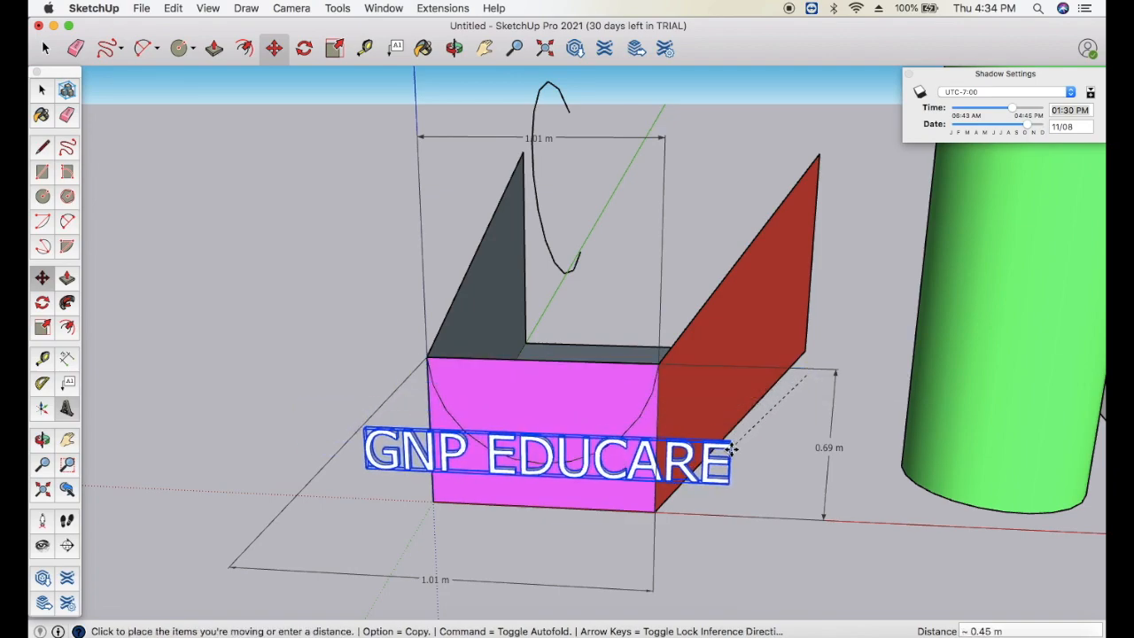
pyautogui.click(730, 450)
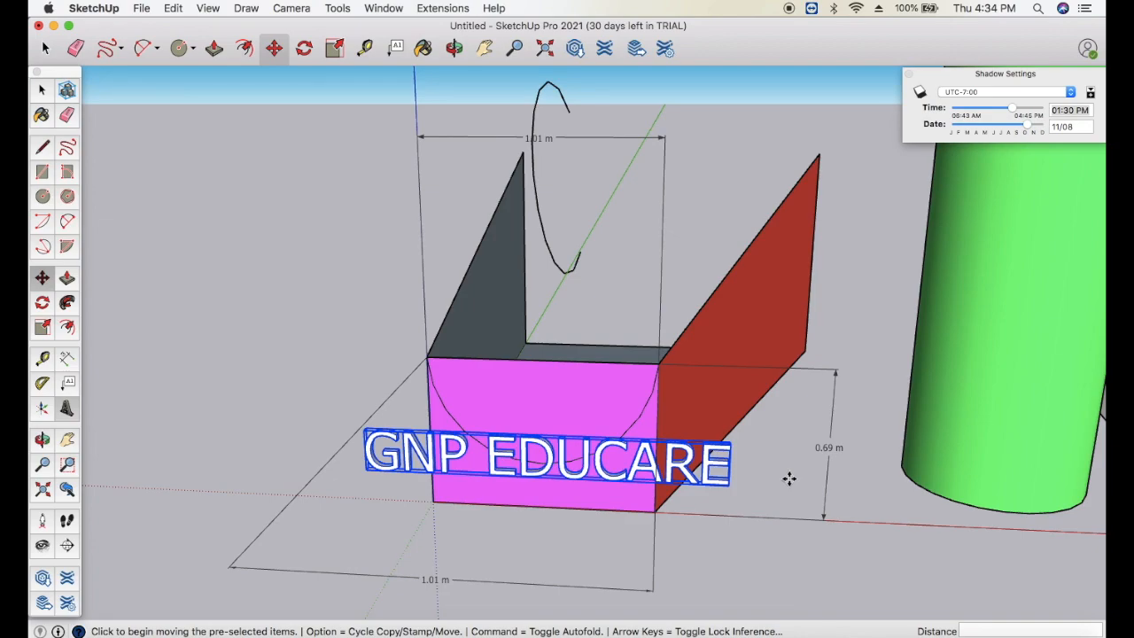
pyautogui.click(789, 478)
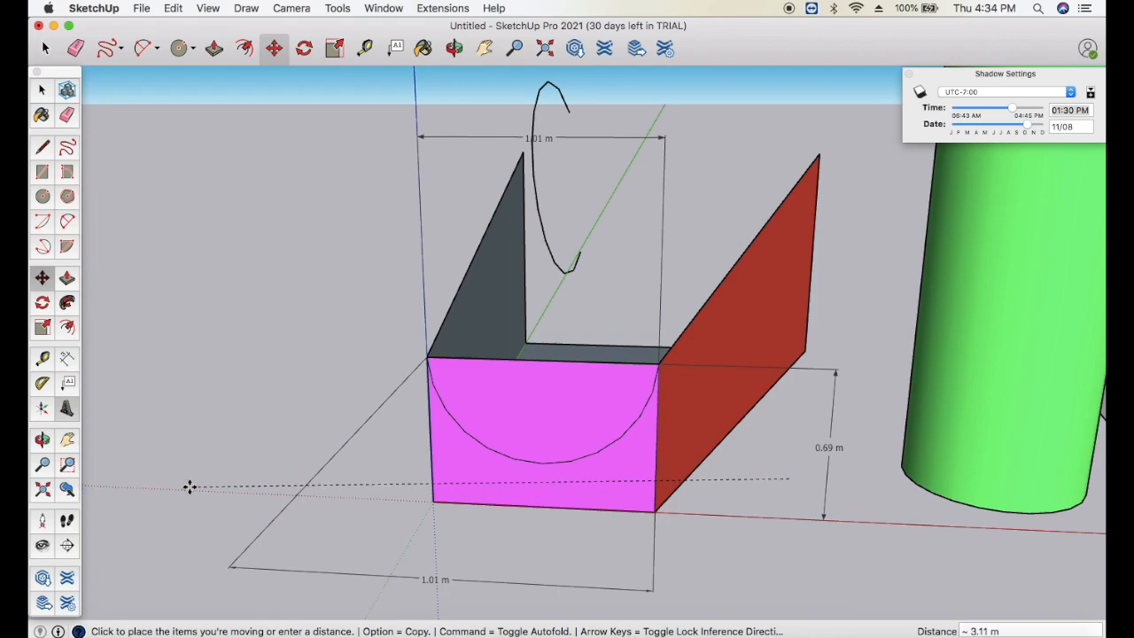
pyautogui.click(798, 464)
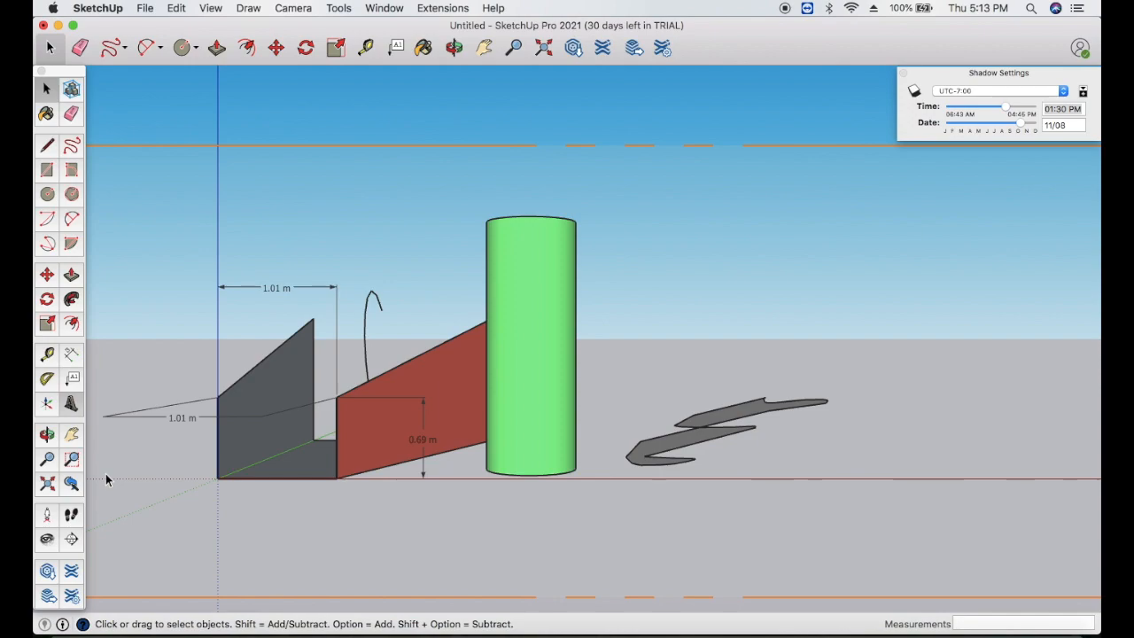
# Step: View the model with Look Around and Position Camera from points near the box and the freehand curve, and pan back towards the box
pyautogui.click(47, 540)
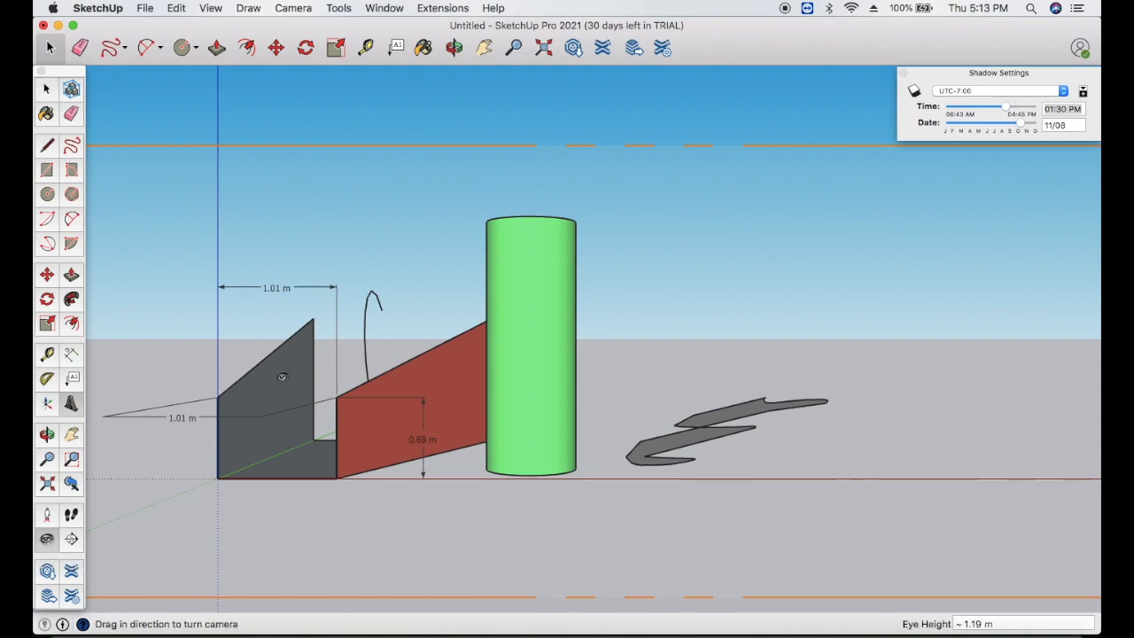
pyautogui.click(47, 515)
pyautogui.click(346, 233)
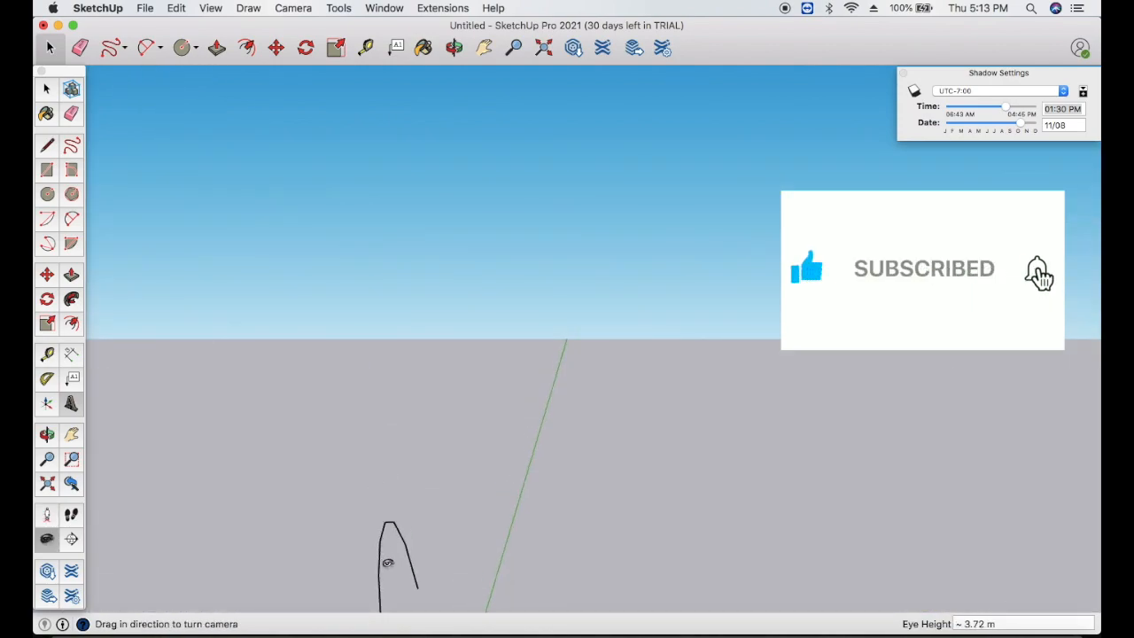
pyautogui.click(47, 514)
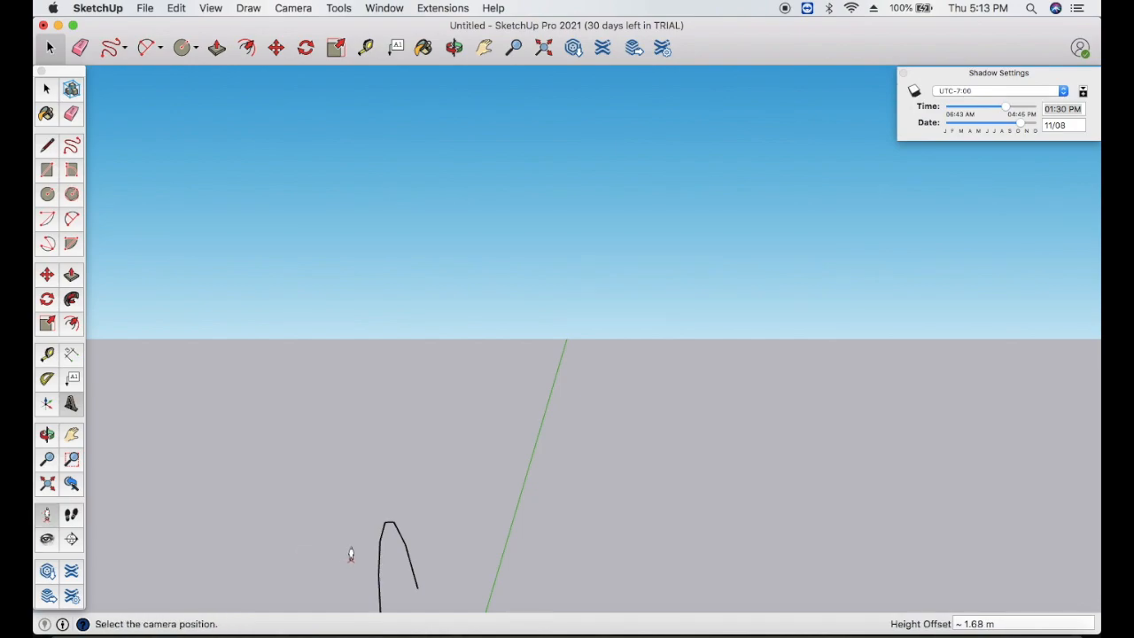
pyautogui.click(393, 556)
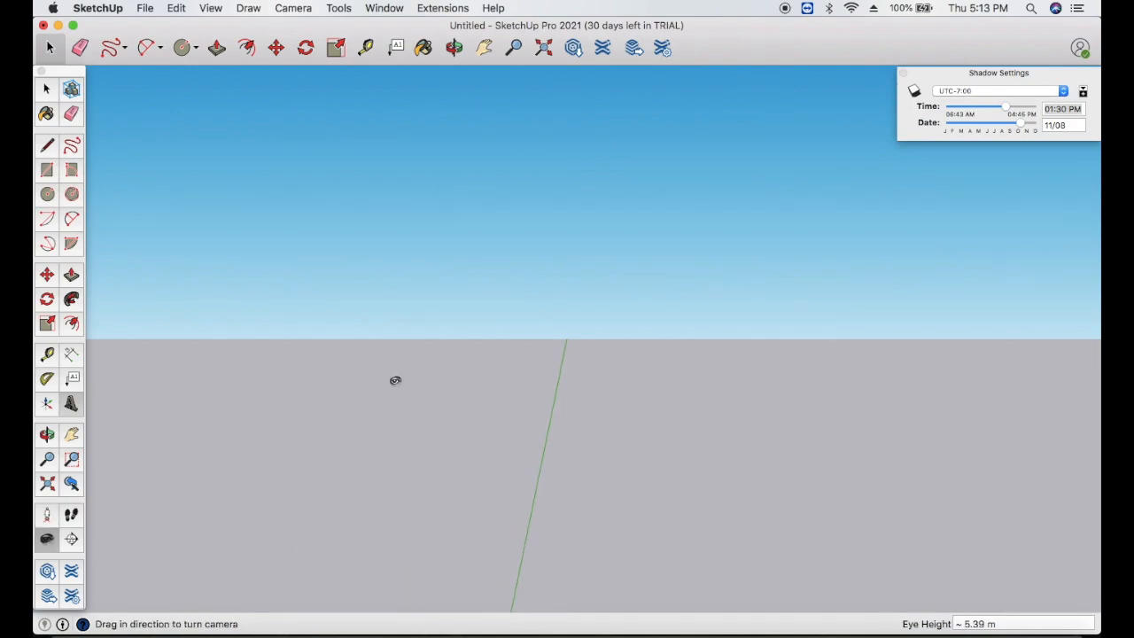
pyautogui.click(484, 47)
pyautogui.moveTo(437, 480); pyautogui.dragTo(278, 10)
pyautogui.moveTo(514, 366)
pyautogui.mouseDown()
pyautogui.moveTo(516, 246)
pyautogui.moveTo(513, 358)
pyautogui.mouseUp()
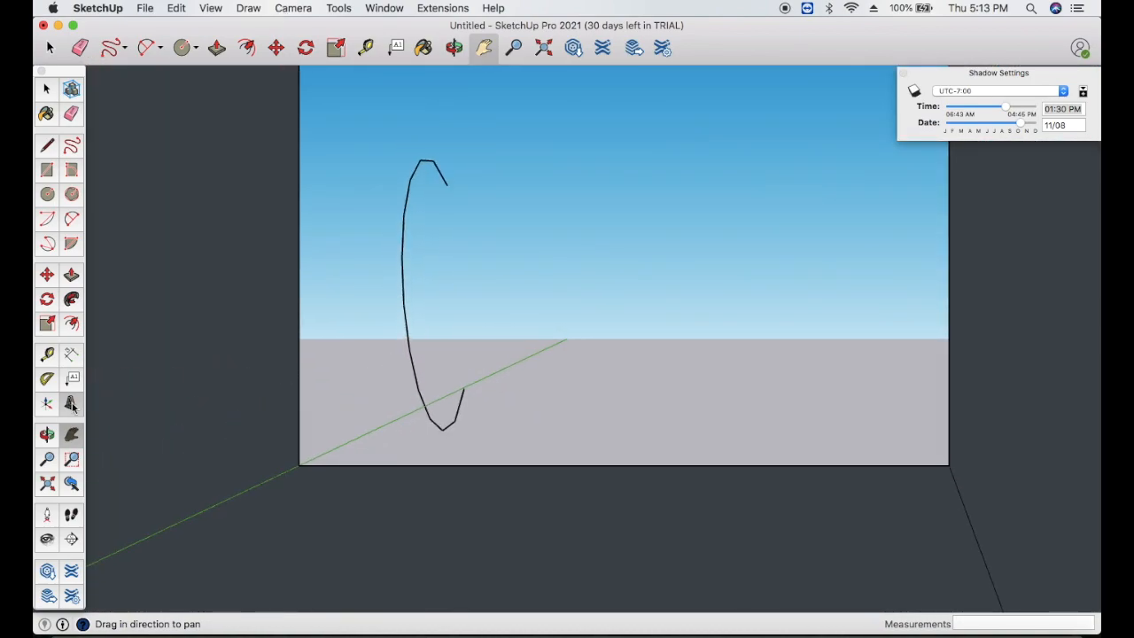
# Step: Position the camera at new spots near the box's curve, look around from there, and fit the whole model in view
pyautogui.click(47, 517)
pyautogui.click(408, 369)
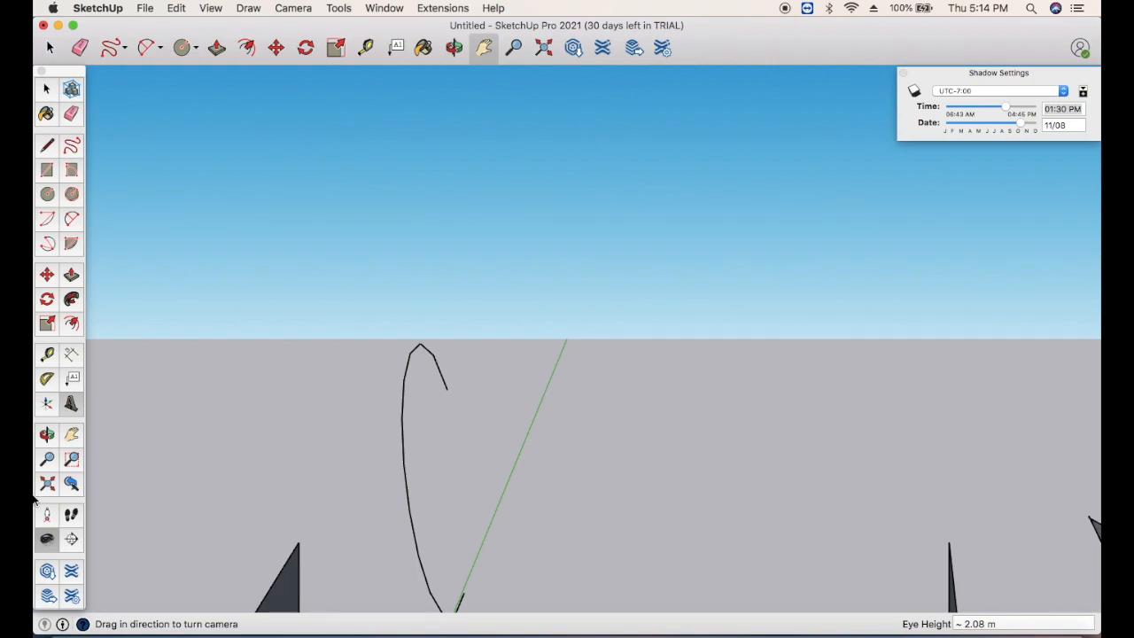
pyautogui.click(47, 513)
pyautogui.click(287, 595)
pyautogui.moveTo(287, 596); pyautogui.dragTo(462, 420)
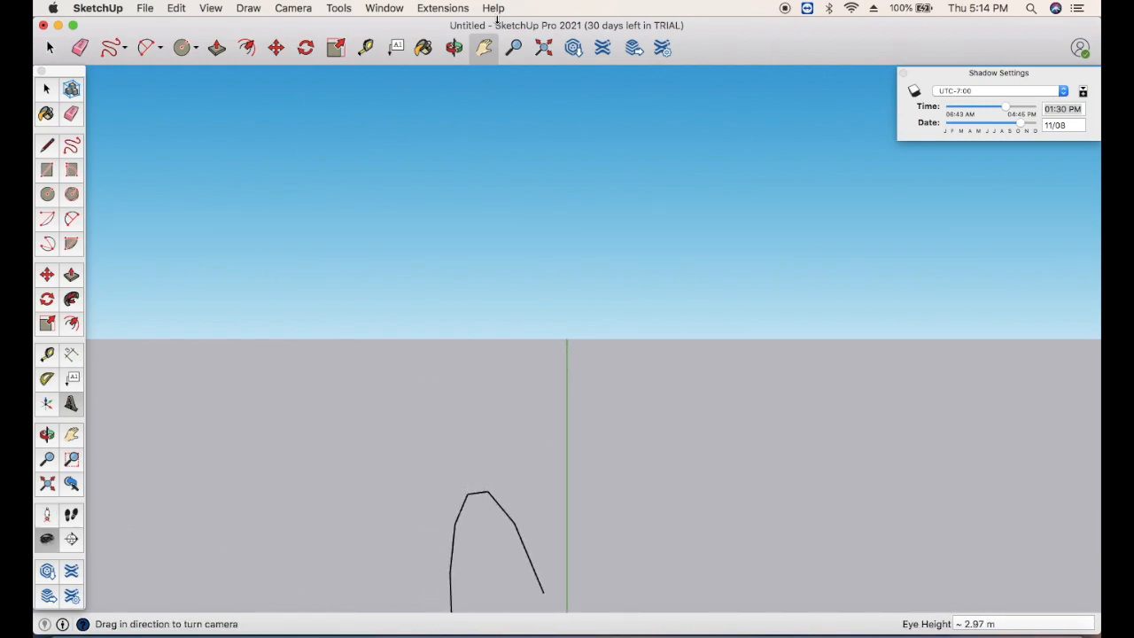
pyautogui.click(544, 48)
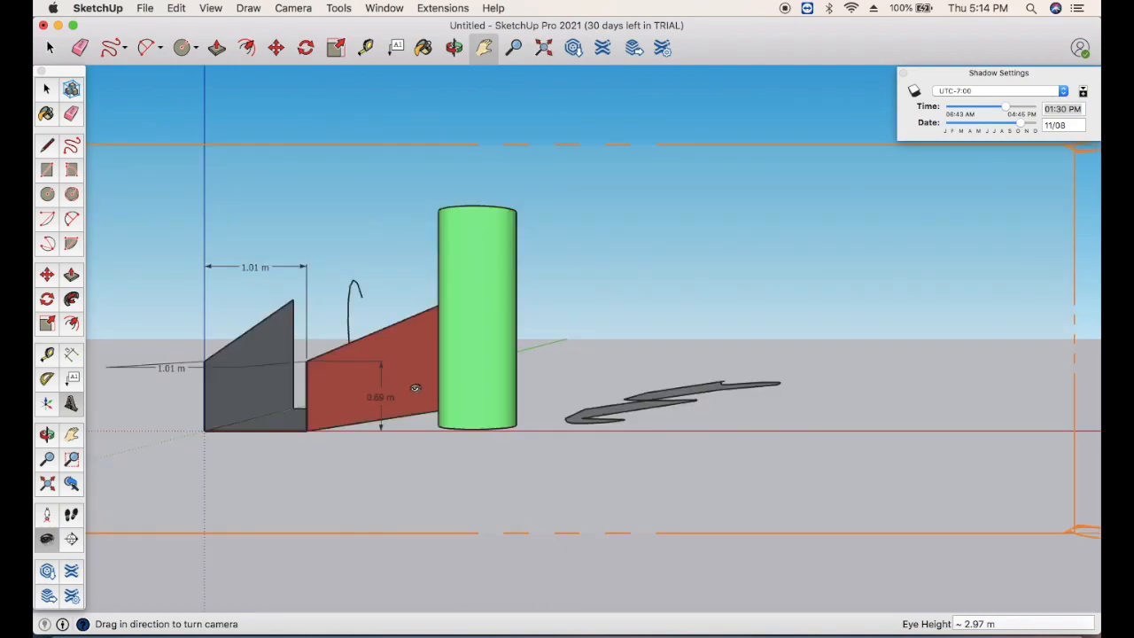
# Step: Look at the 3D Warehouse home page and browse the featured and top extensions in the Extension Warehouse
pyautogui.click(47, 572)
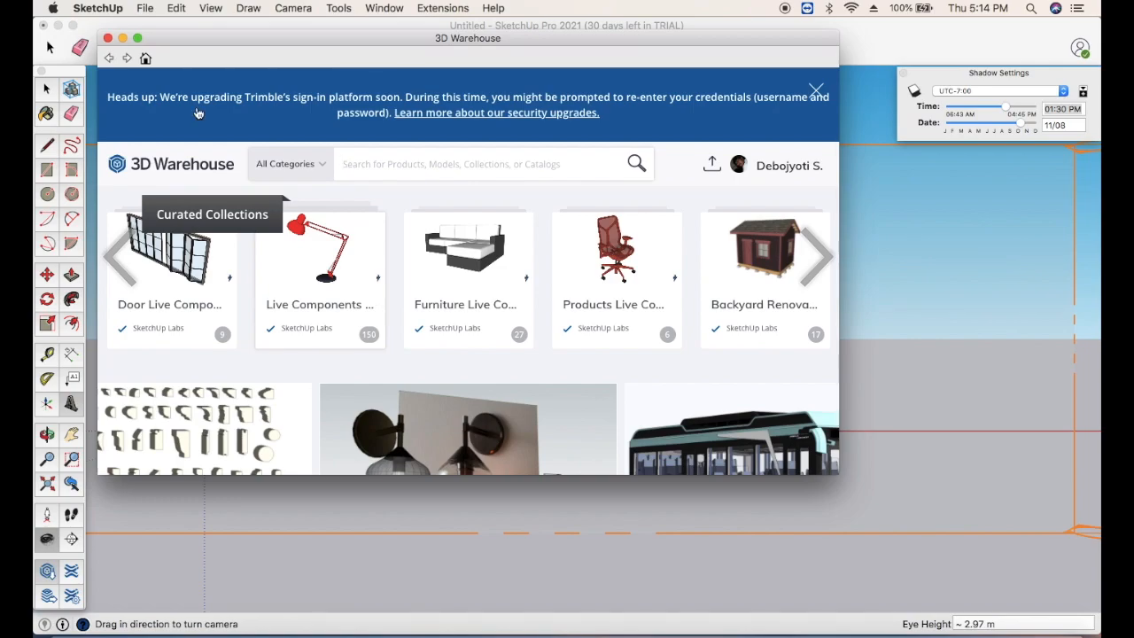
pyautogui.click(107, 38)
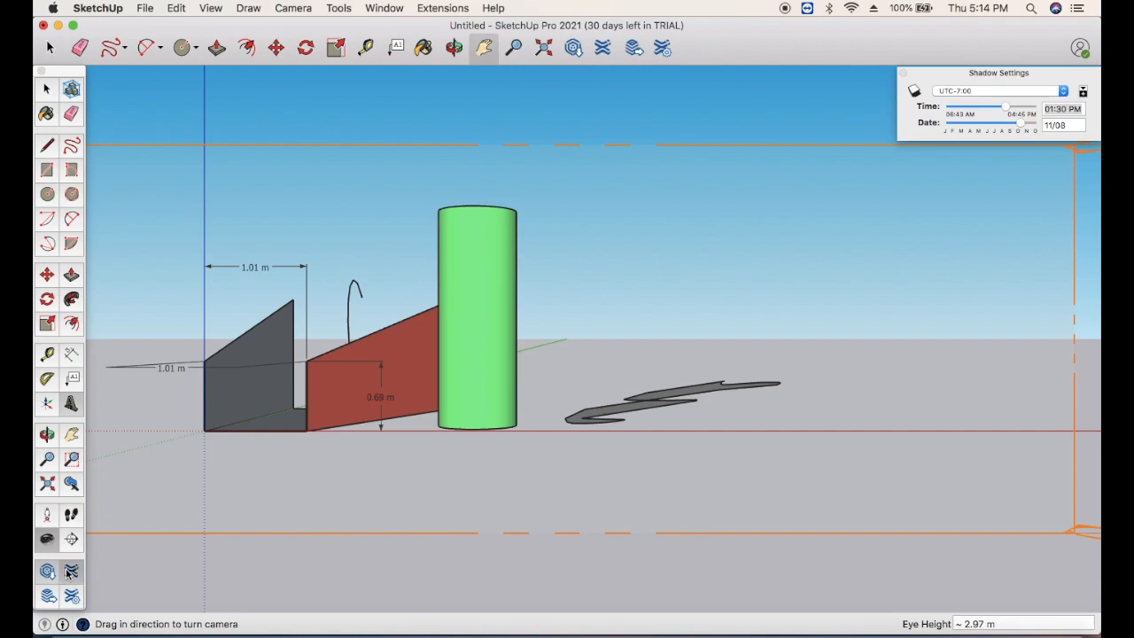
pyautogui.click(71, 571)
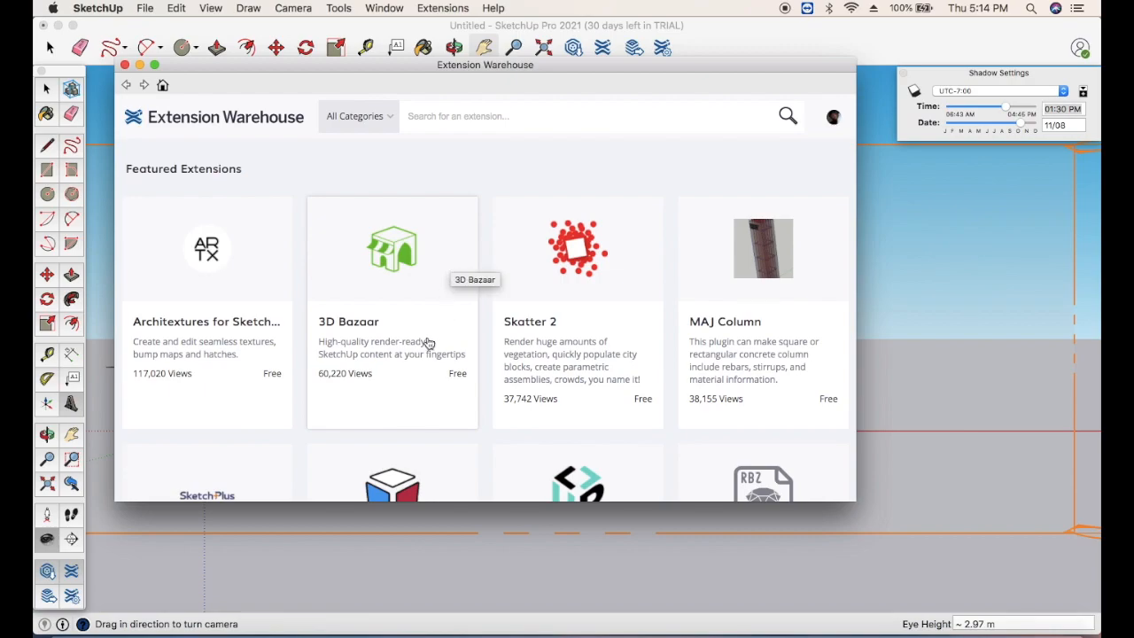
pyautogui.scroll(-4, 427, 344)
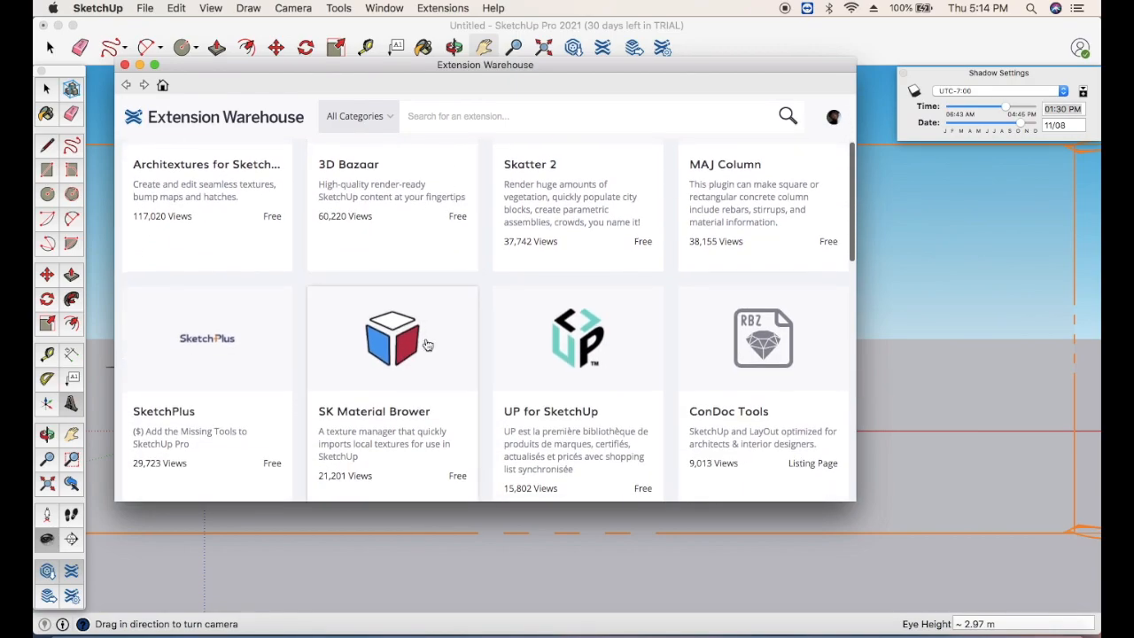
pyautogui.scroll(-7, 427, 344)
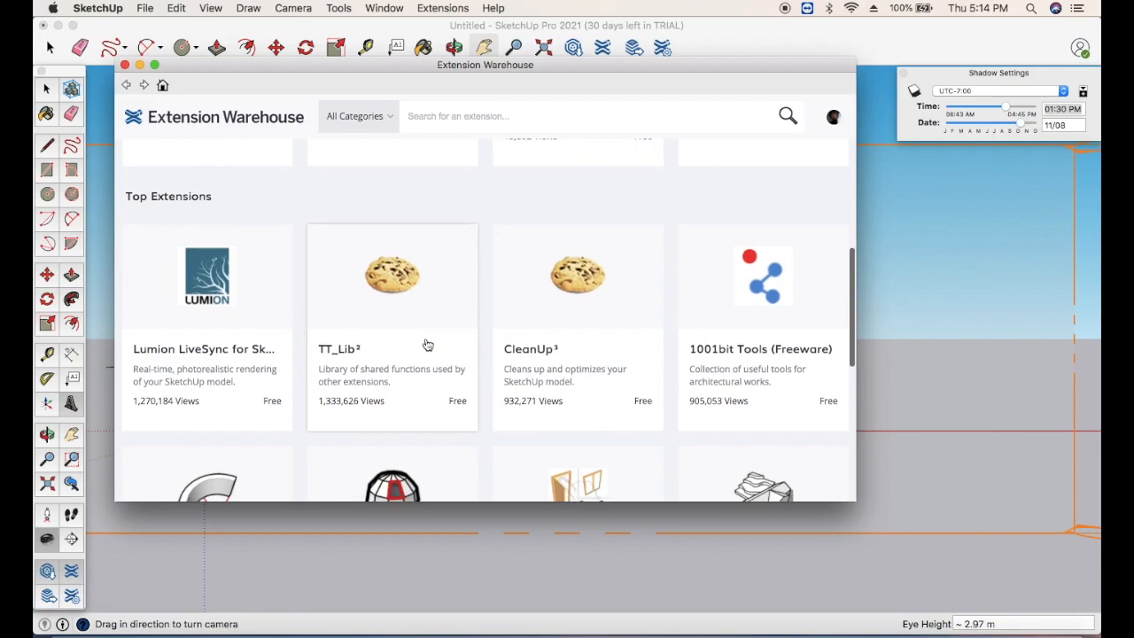
pyautogui.scroll(-5, 425, 345)
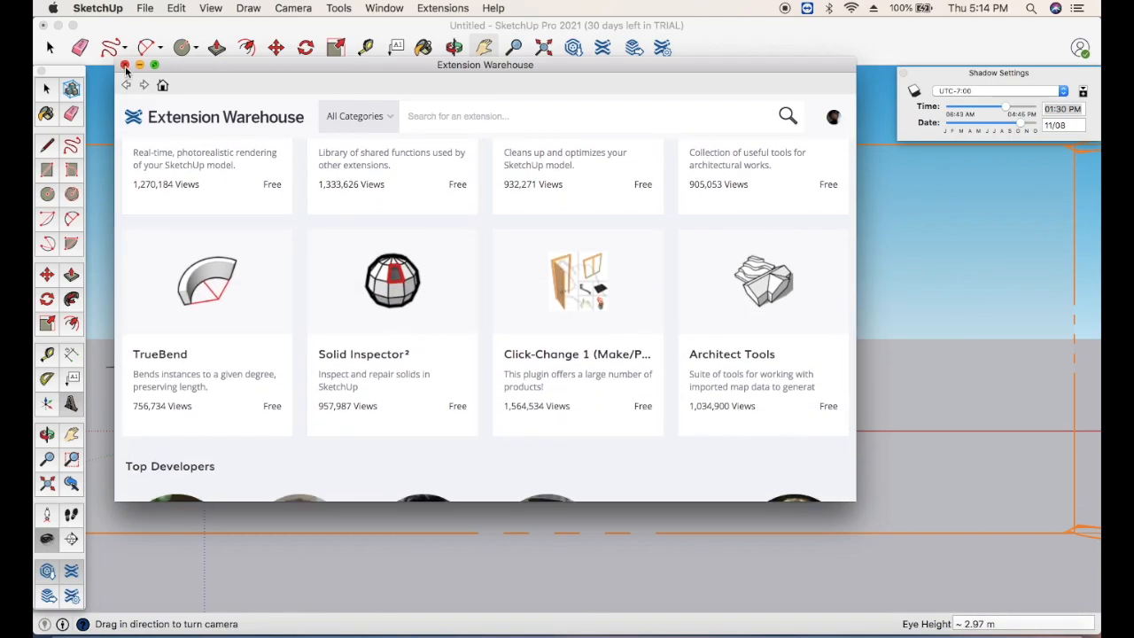
pyautogui.click(125, 65)
# Step: Try to send the model to LayOut, and look over the installed extensions in the Extension Manager
pyautogui.click(47, 597)
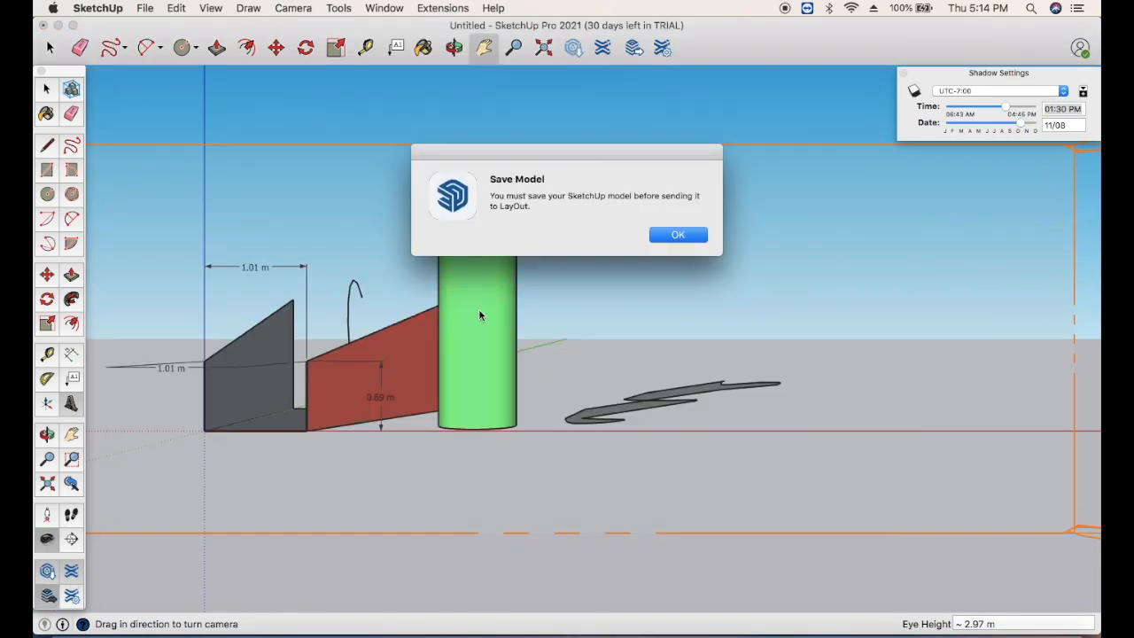
pyautogui.click(678, 236)
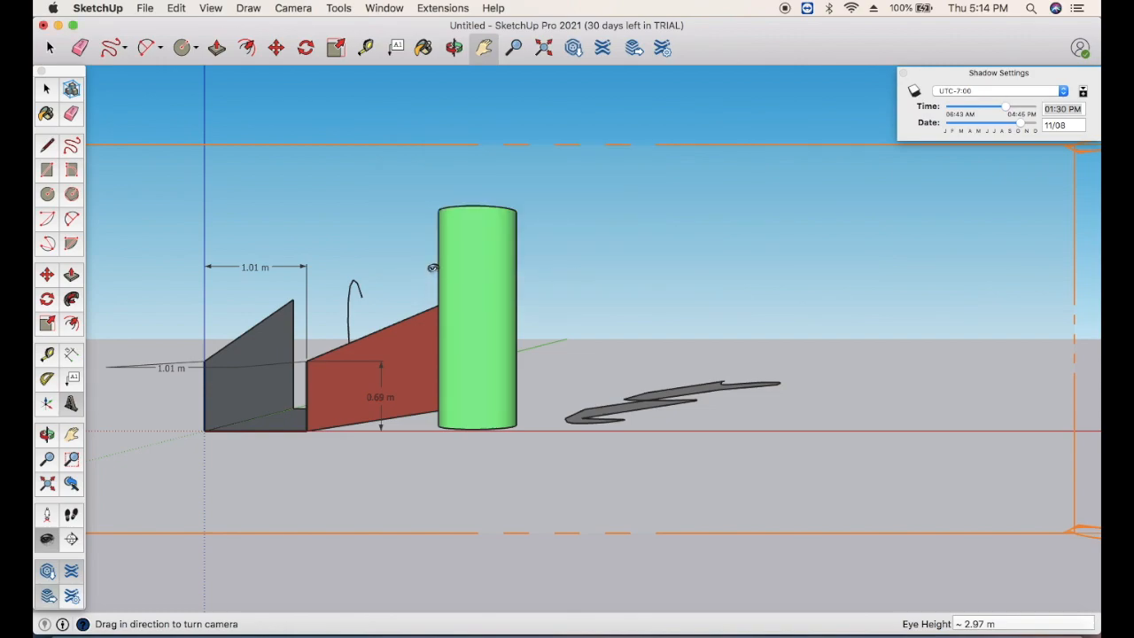
pyautogui.click(49, 47)
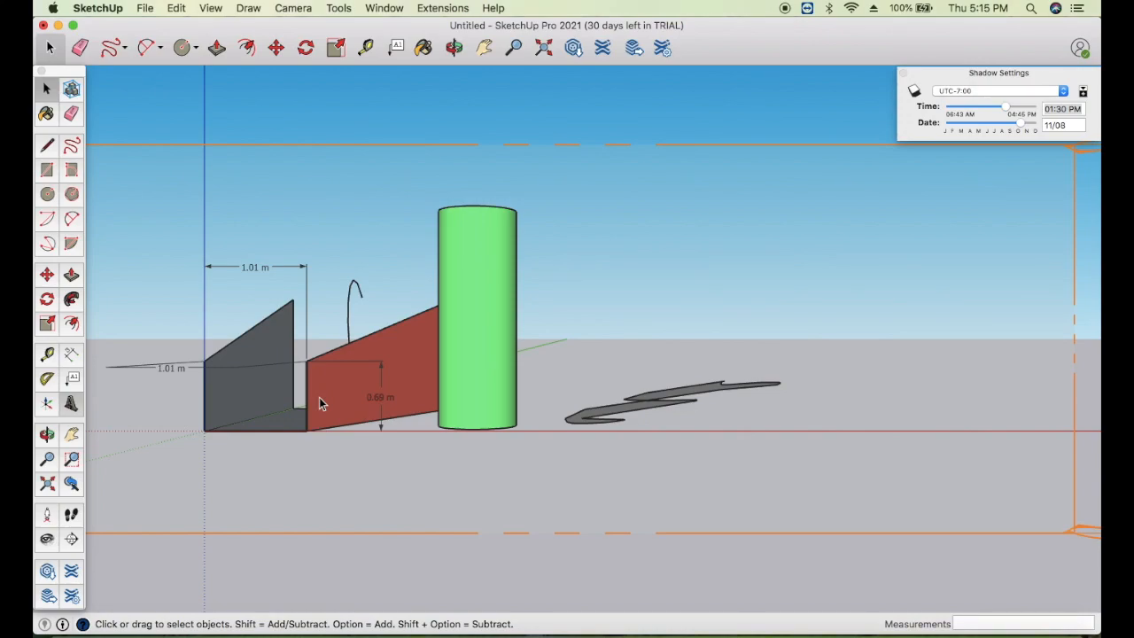
pyautogui.click(75, 597)
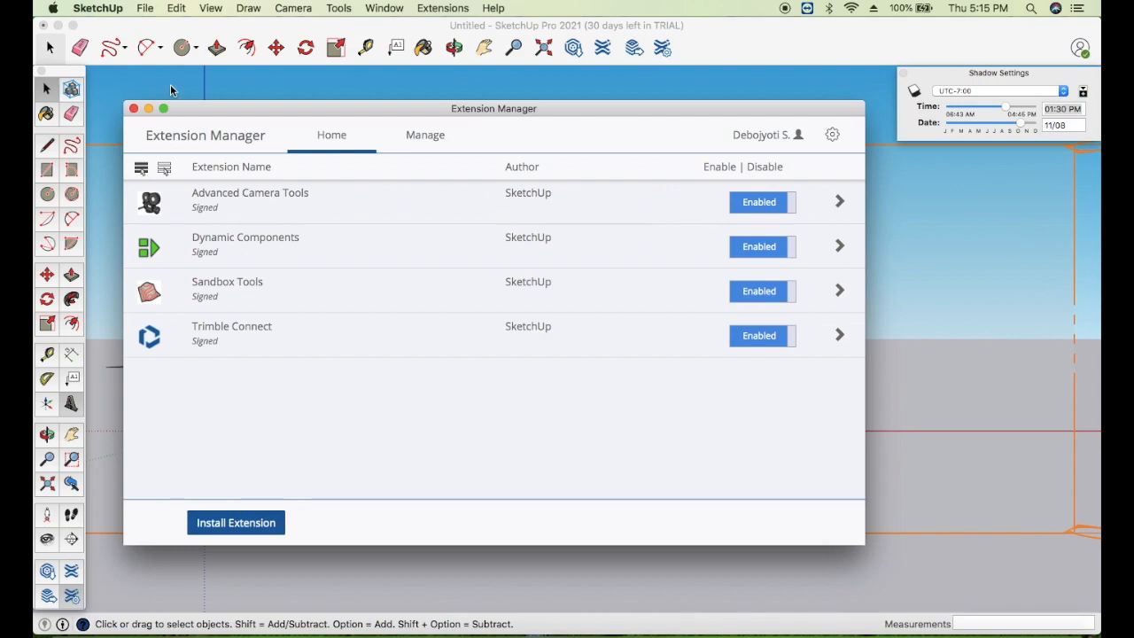
pyautogui.click(134, 109)
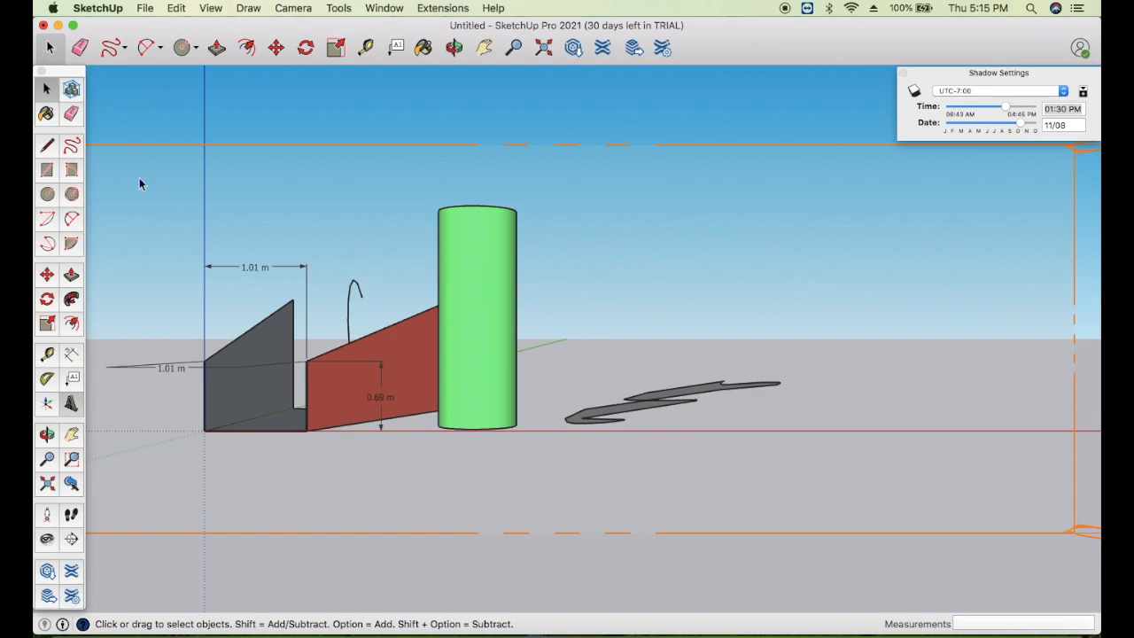
# Step: Select the entire model, including the box, cylinder, dimensions and freehand shapes, and delete it
pyautogui.moveTo(99, 193); pyautogui.dragTo(833, 483)
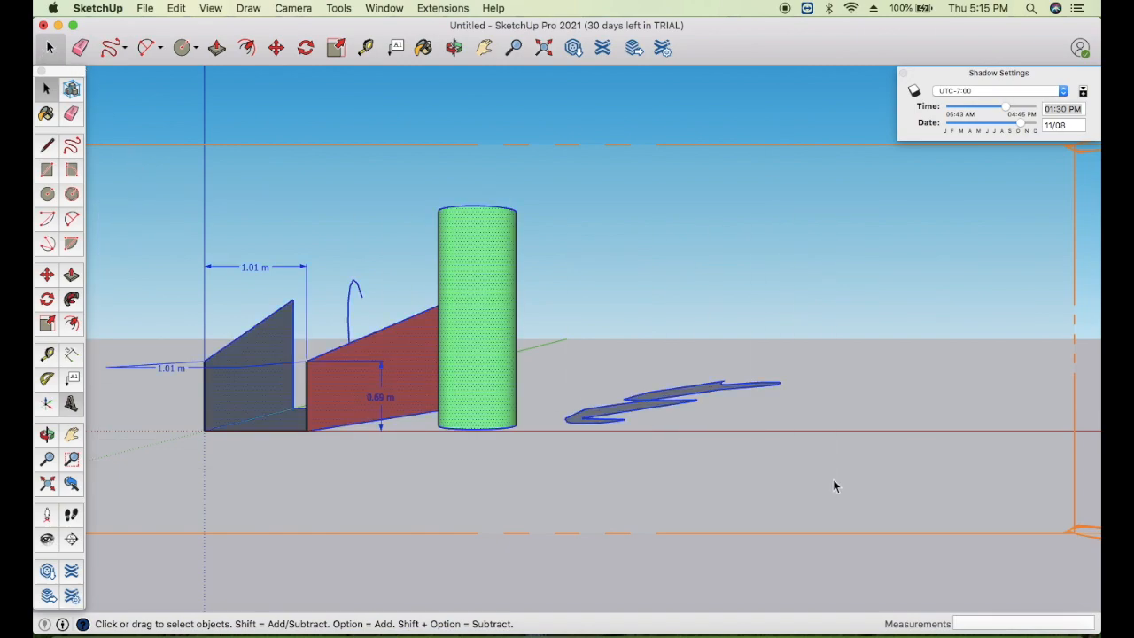
pyautogui.press('Delete')
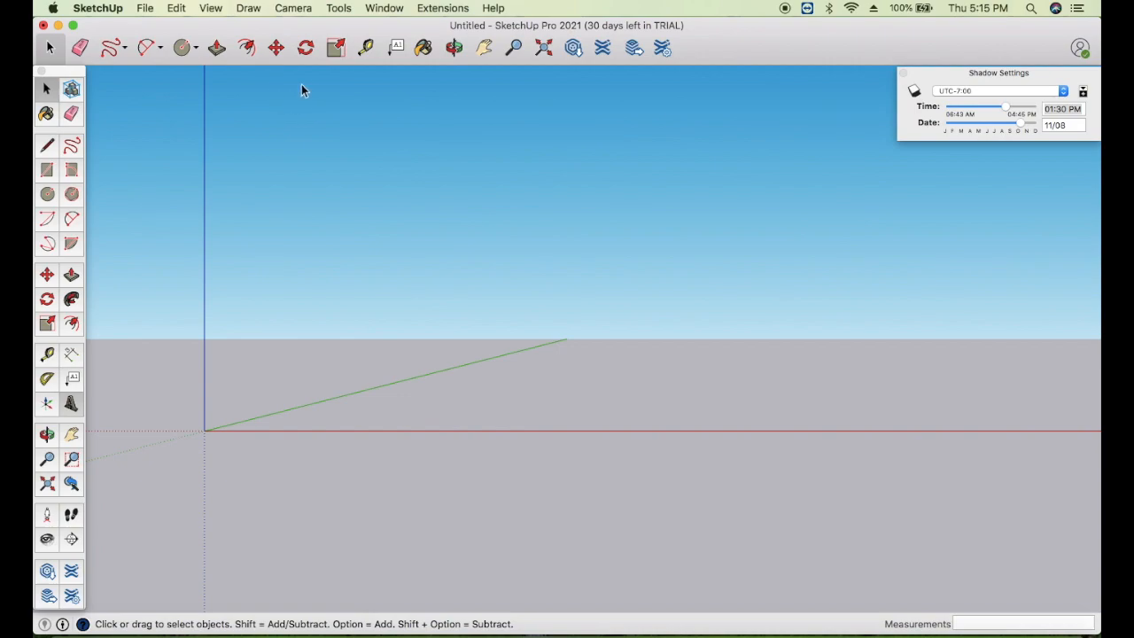
# Step: Draw a rectangle about 3.12 m by 6.08 m on the ground, starting at the origin
pyautogui.click(454, 47)
pyautogui.moveTo(311, 268); pyautogui.dragTo(457, 311)
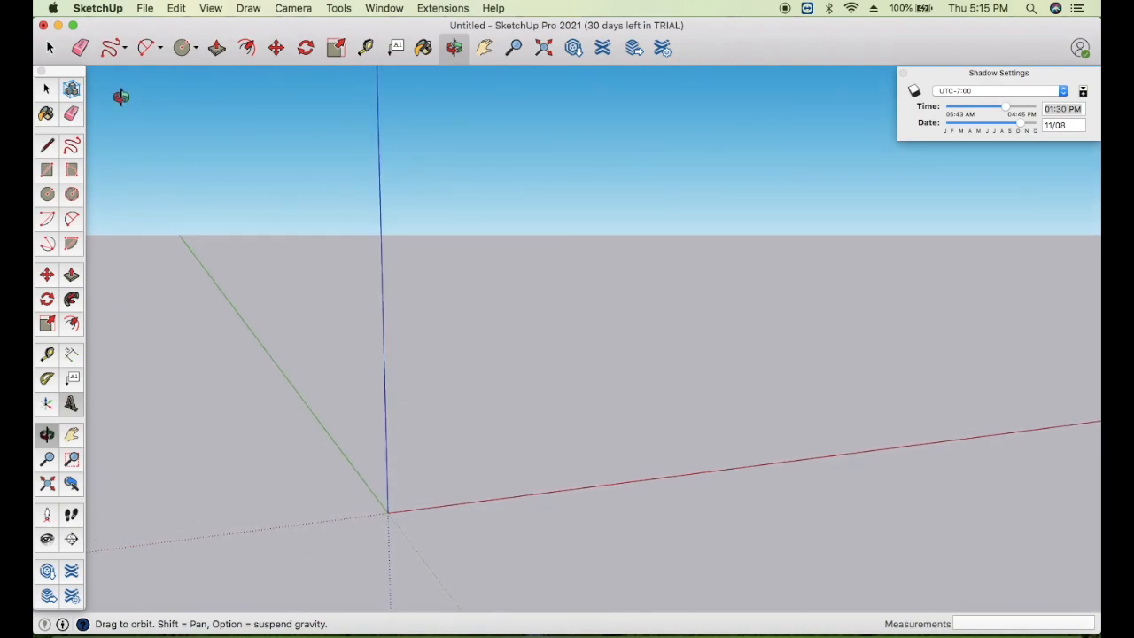
pyautogui.click(194, 48)
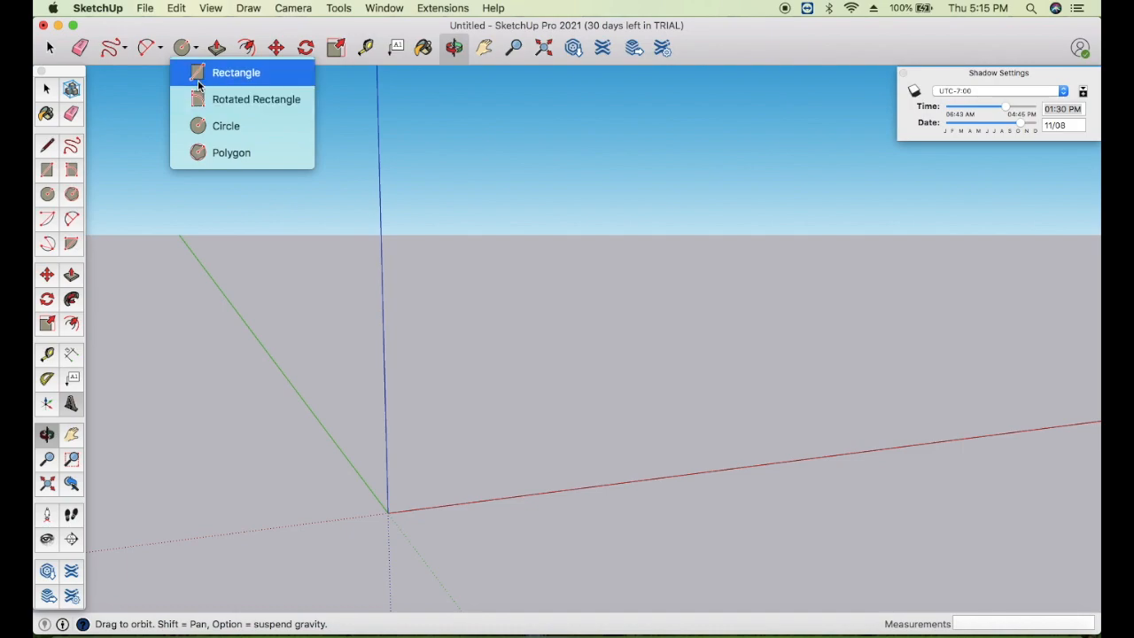
pyautogui.click(232, 75)
pyautogui.click(388, 511)
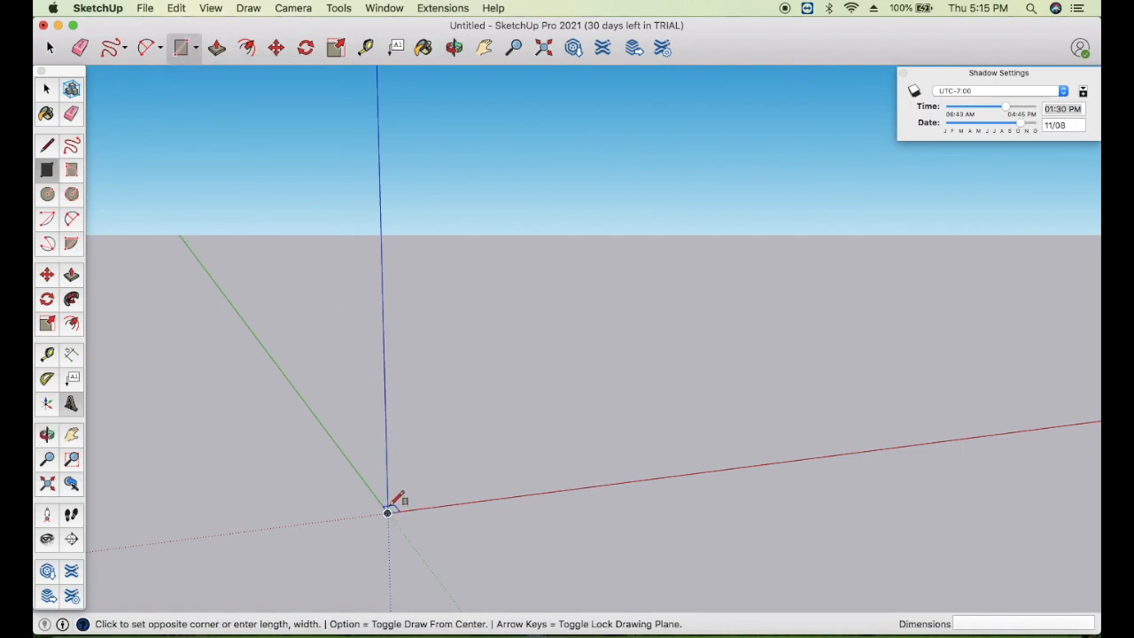
pyautogui.click(494, 382)
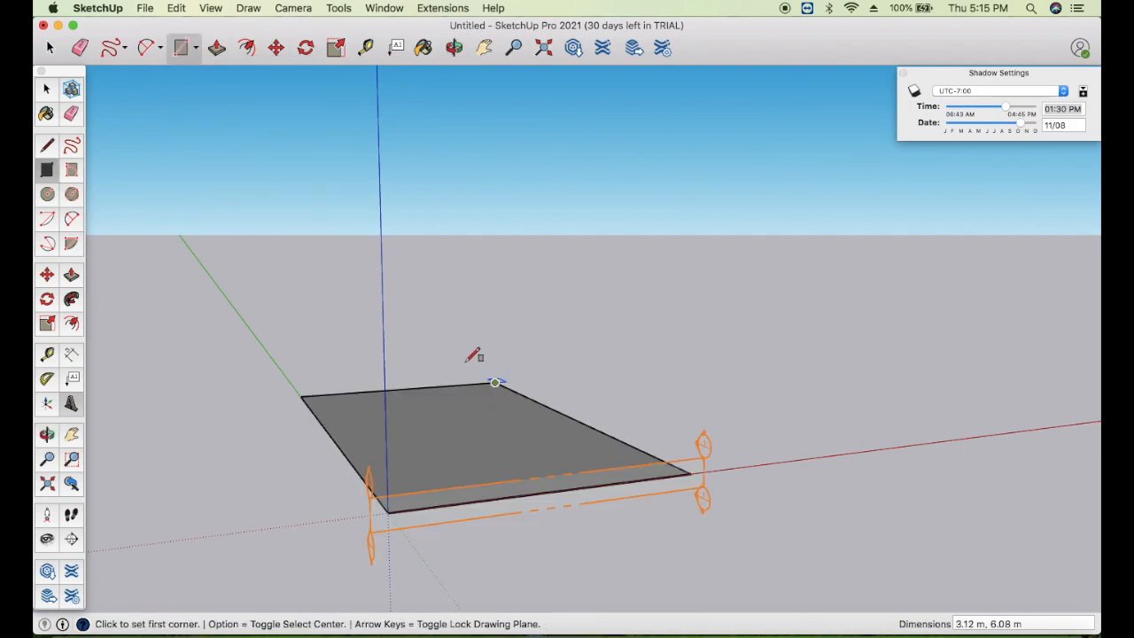
pyautogui.click(487, 483)
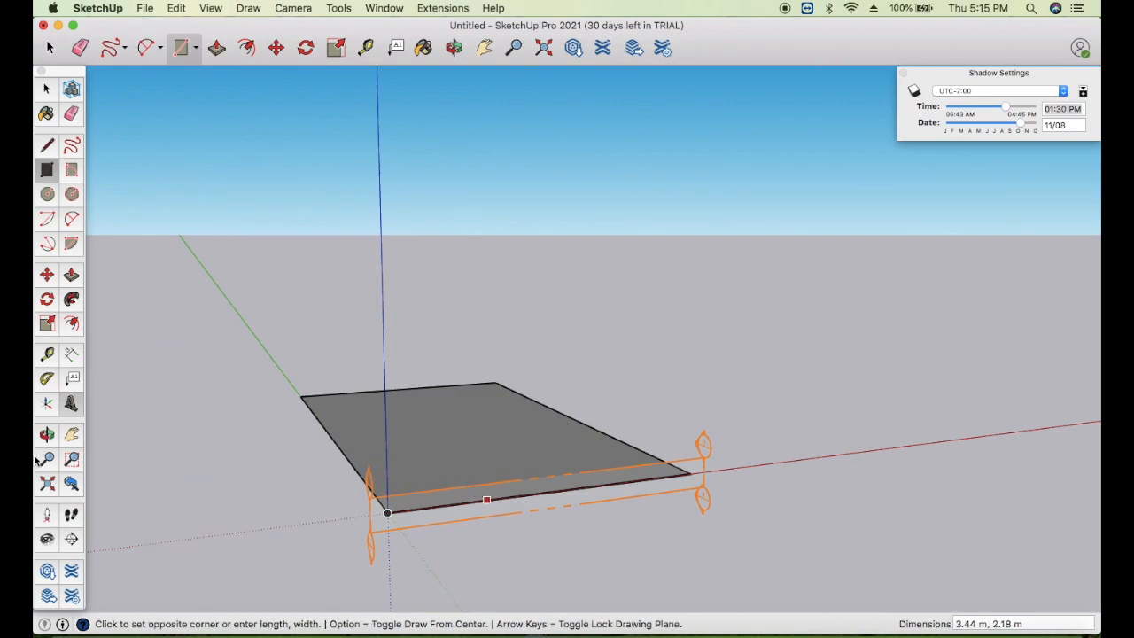
pyautogui.click(71, 404)
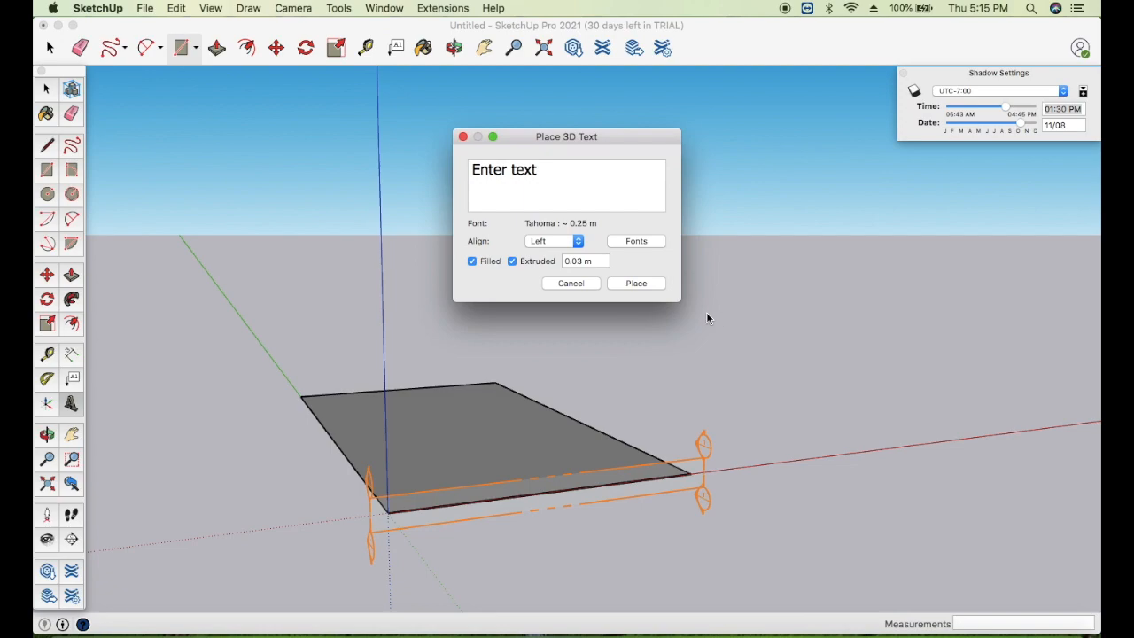
pyautogui.click(580, 283)
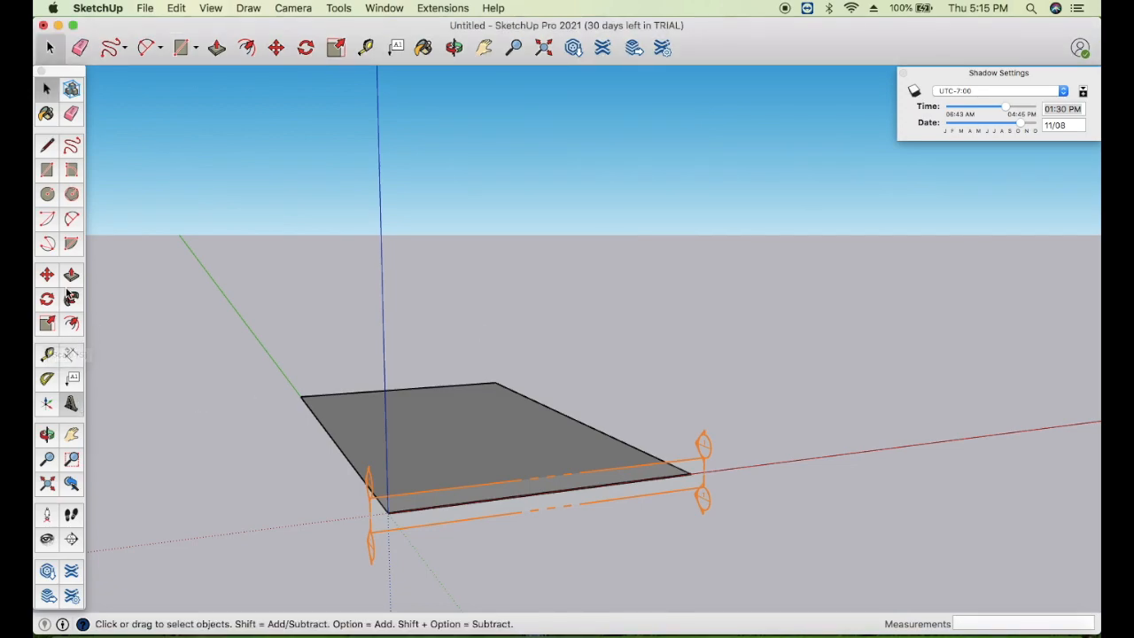
# Step: Draw a circle with a radius of about 3.73 m on the ground, behind and beyond the rectangle along the red axis
pyautogui.click(196, 48)
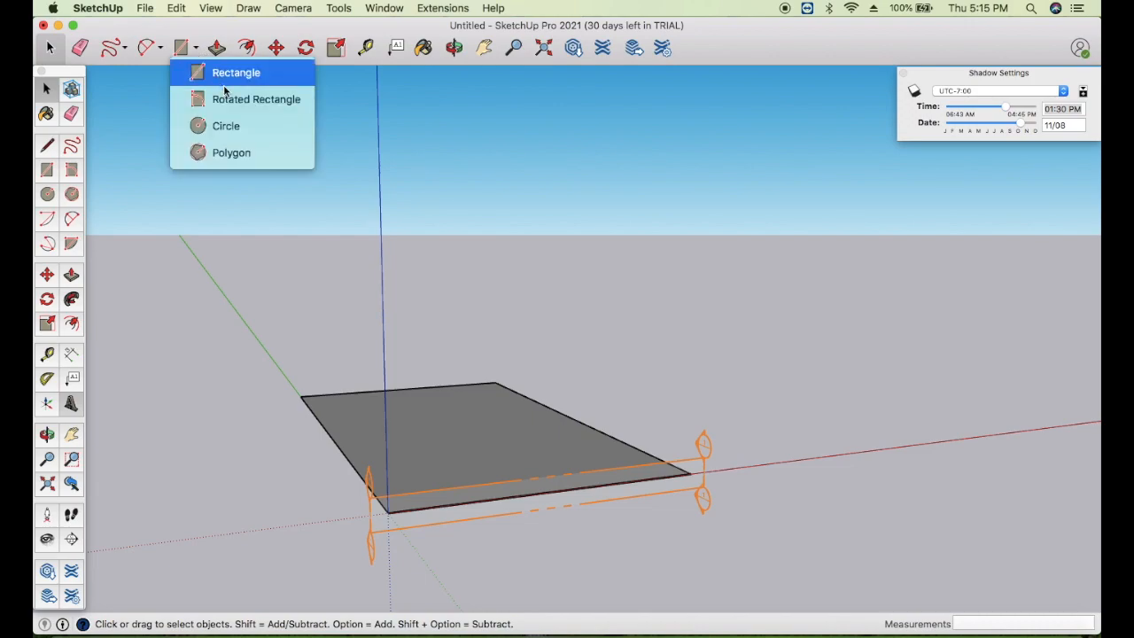
pyautogui.click(227, 127)
pyautogui.click(731, 350)
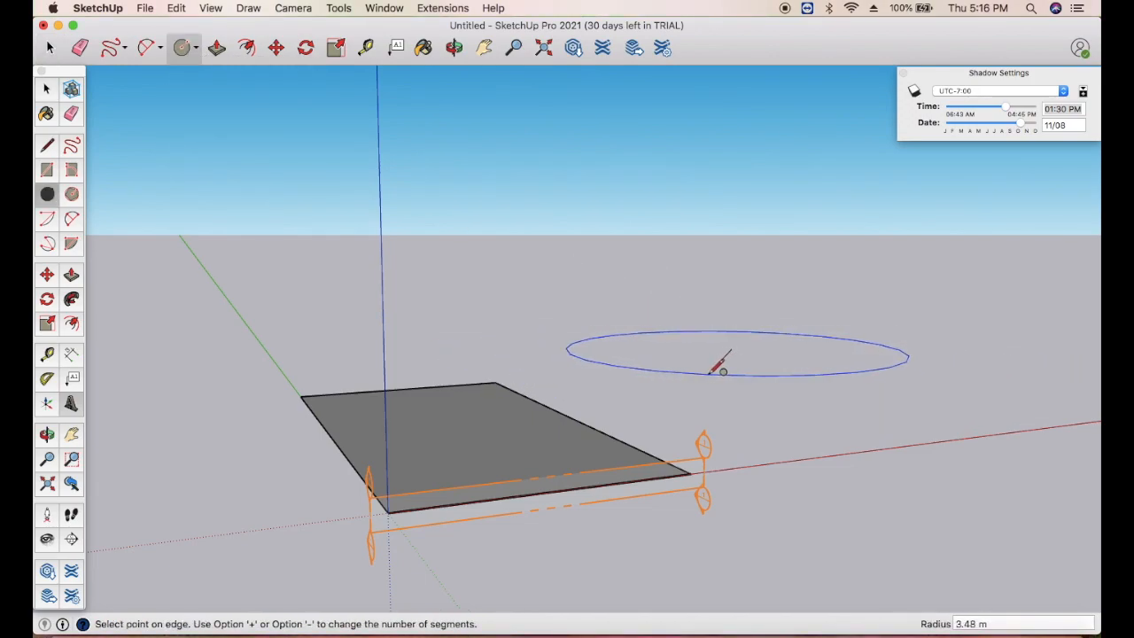
pyautogui.click(711, 372)
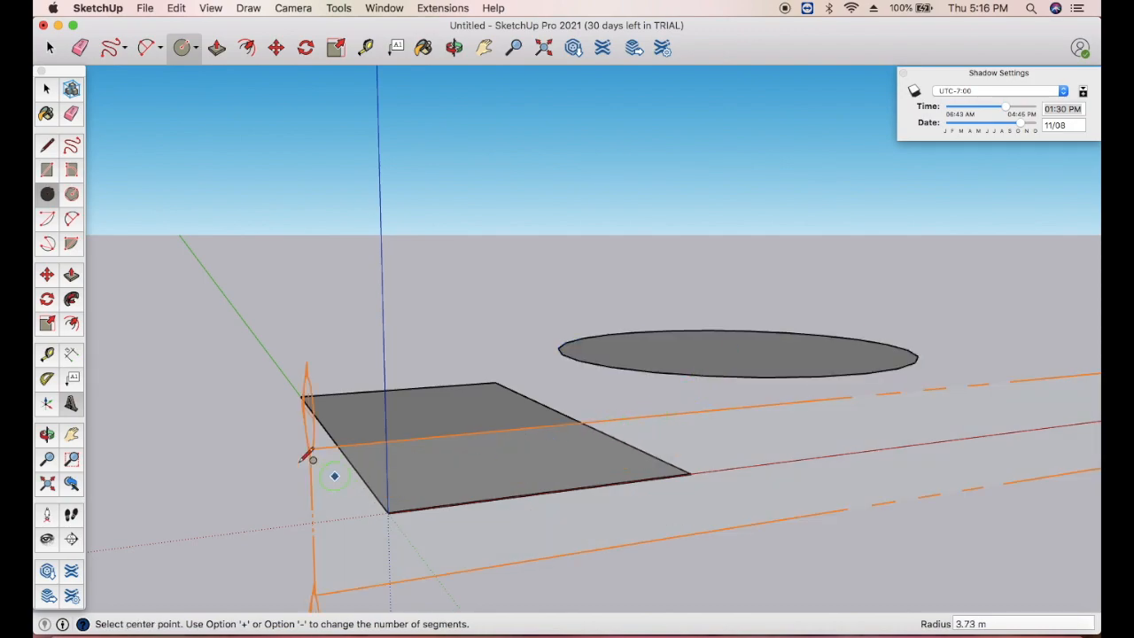
# Step: Fit the whole model in view and pan for a closer look at the rectangle and circle
pyautogui.click(544, 47)
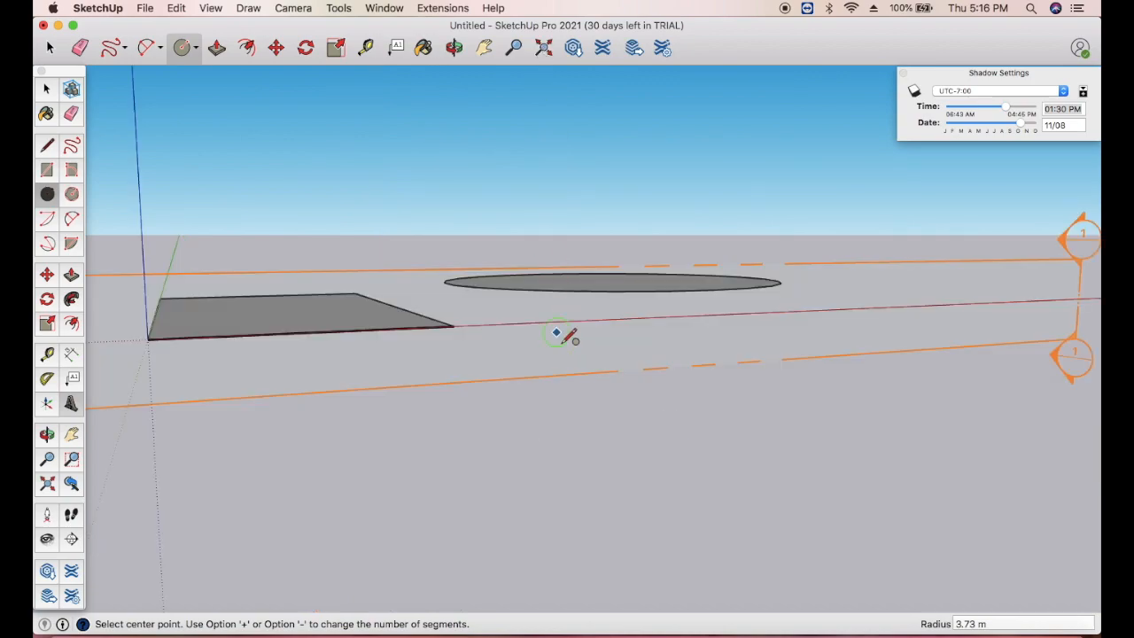
pyautogui.click(413, 188)
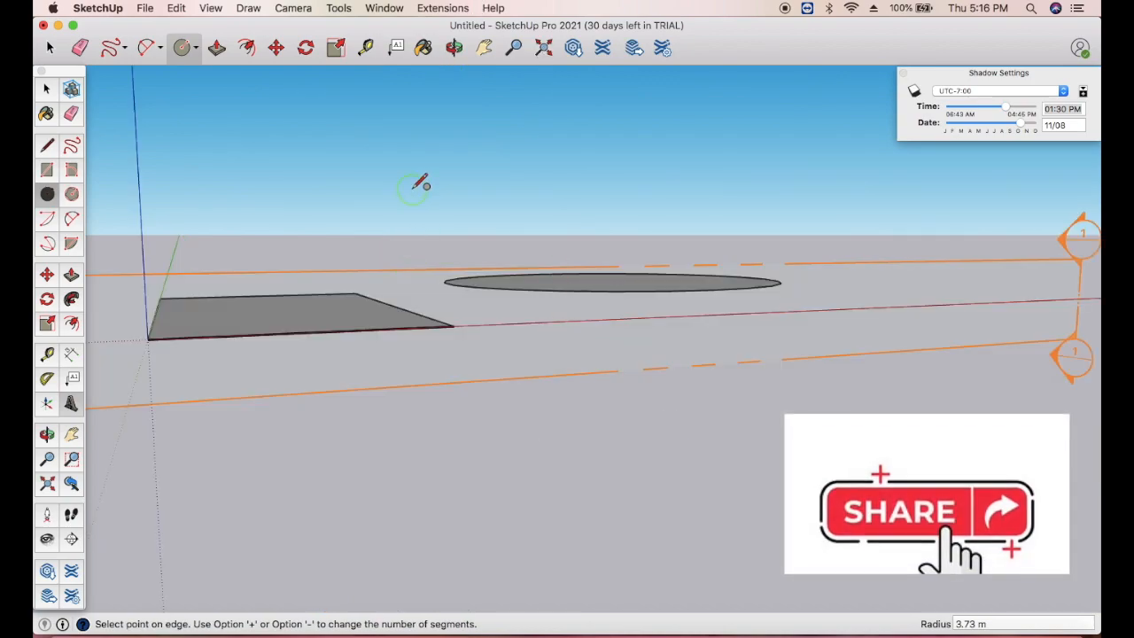
pyautogui.press('Escape')
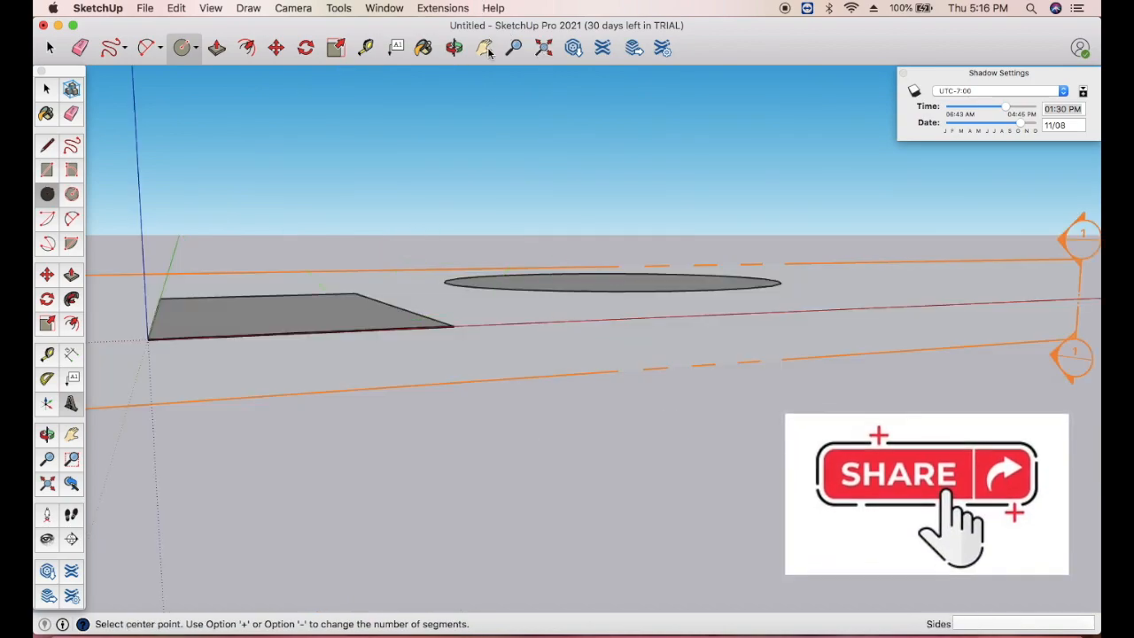
pyautogui.click(484, 47)
pyautogui.moveTo(297, 323); pyautogui.dragTo(437, 534)
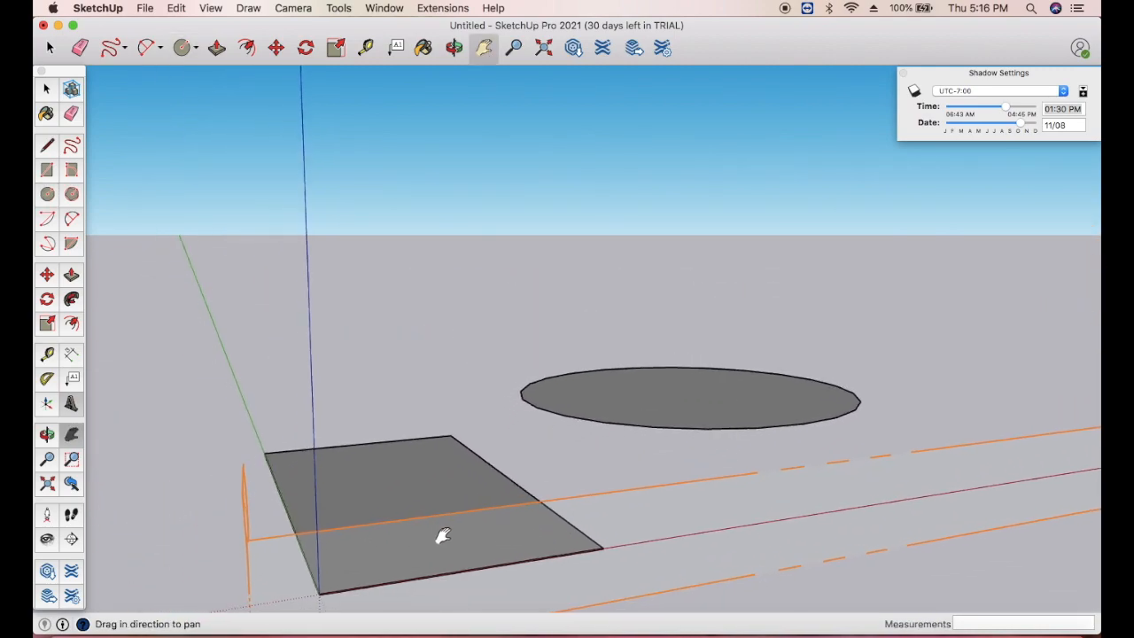
# Step: Draw a small closed freehand shape on the ground behind the rectangle, beside the circle
pyautogui.click(112, 48)
pyautogui.moveTo(476, 383)
pyautogui.mouseDown()
pyautogui.moveTo(423, 376)
pyautogui.moveTo(469, 406)
pyautogui.moveTo(496, 383)
pyautogui.moveTo(471, 379)
pyautogui.mouseUp()
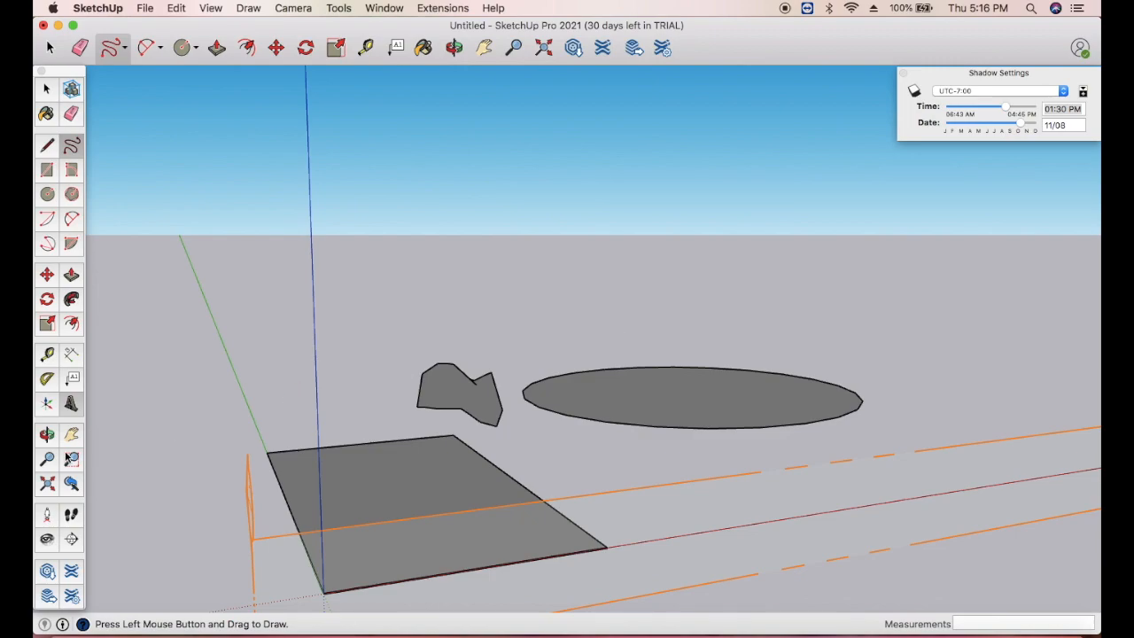
# Step: Push/Pull the rectangle up into a box and the circle up into a cylinder about 4.87 m high
pyautogui.click(217, 47)
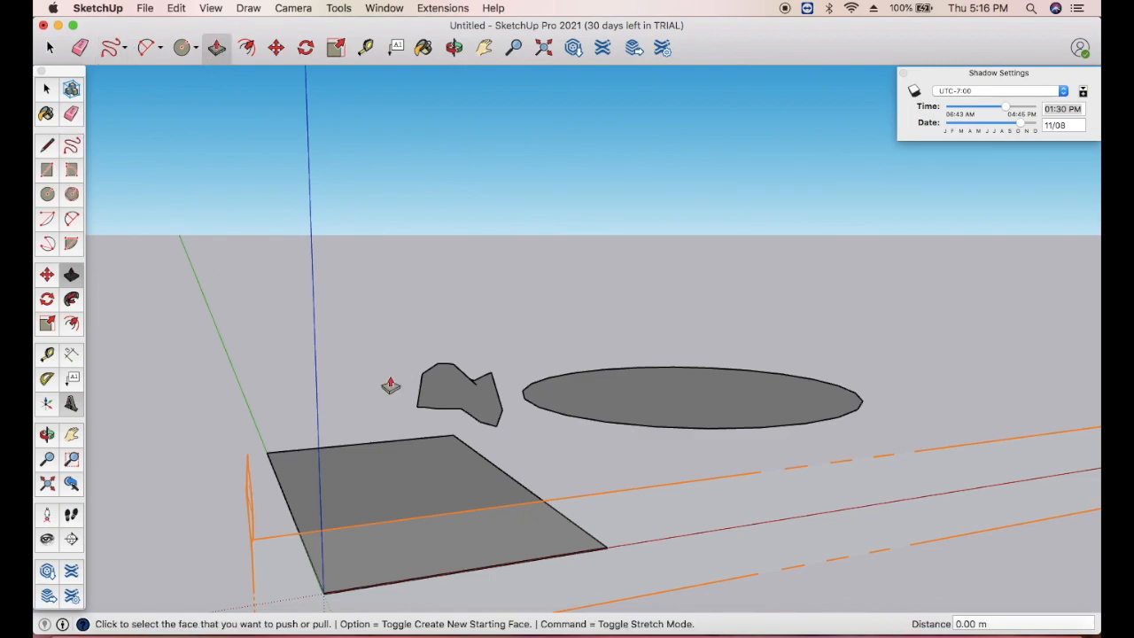
pyautogui.click(435, 499)
pyautogui.click(372, 284)
pyautogui.click(673, 386)
pyautogui.click(640, 189)
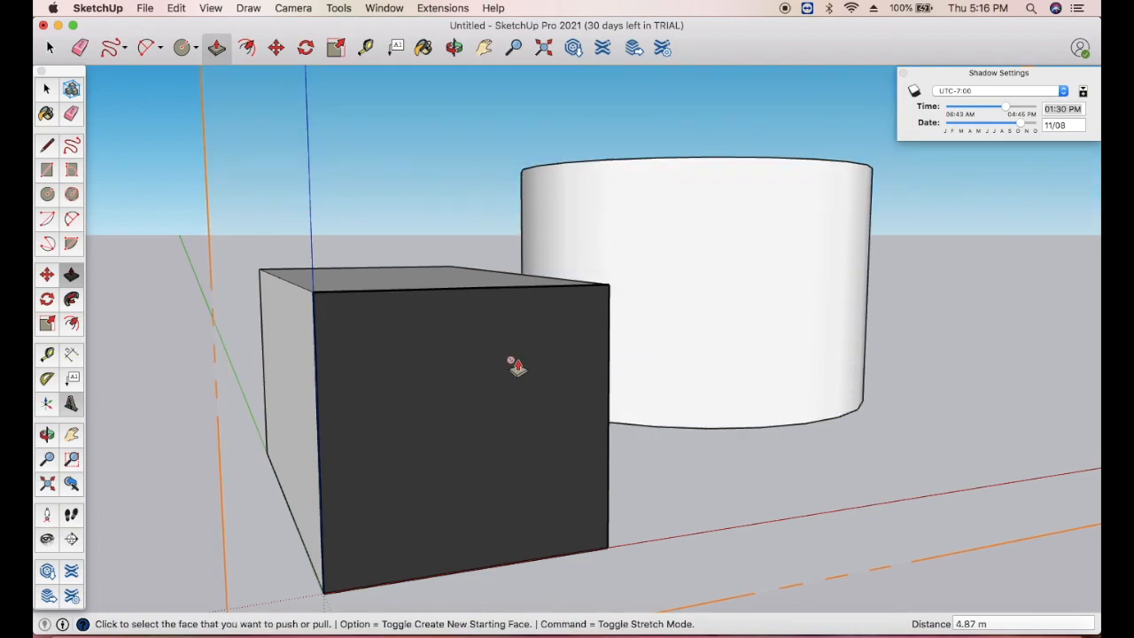
# Step: Push/Pull the freehand shape between the box and the cylinder up about 3.87 m
pyautogui.click(454, 47)
pyautogui.moveTo(565, 309); pyautogui.dragTo(452, 356)
pyautogui.click(181, 47)
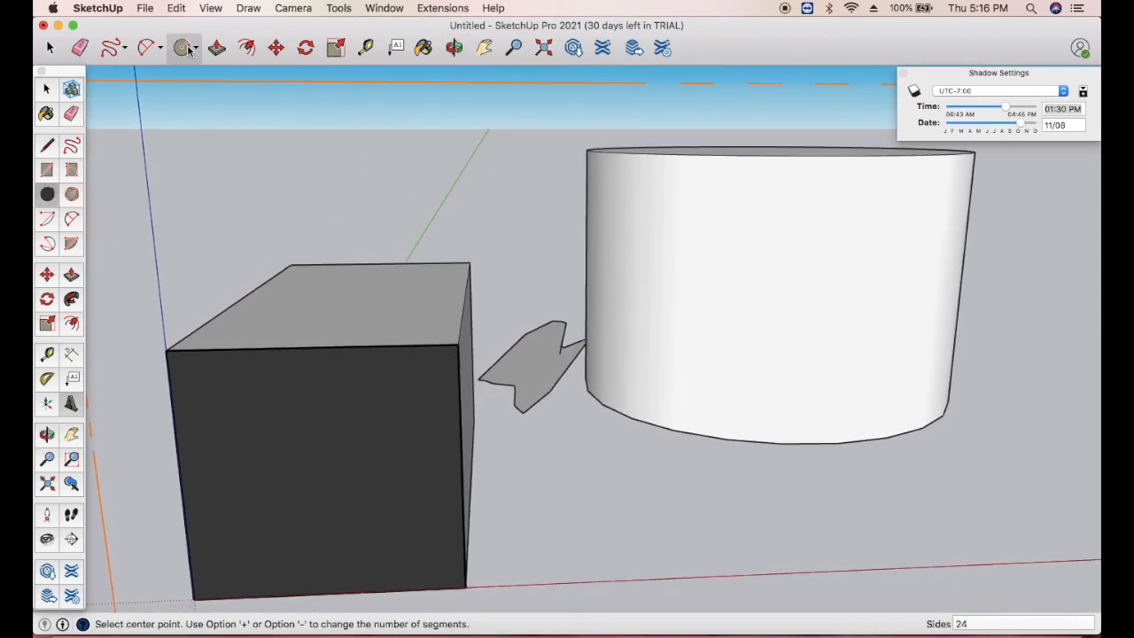
pyautogui.click(217, 48)
pyautogui.click(539, 374)
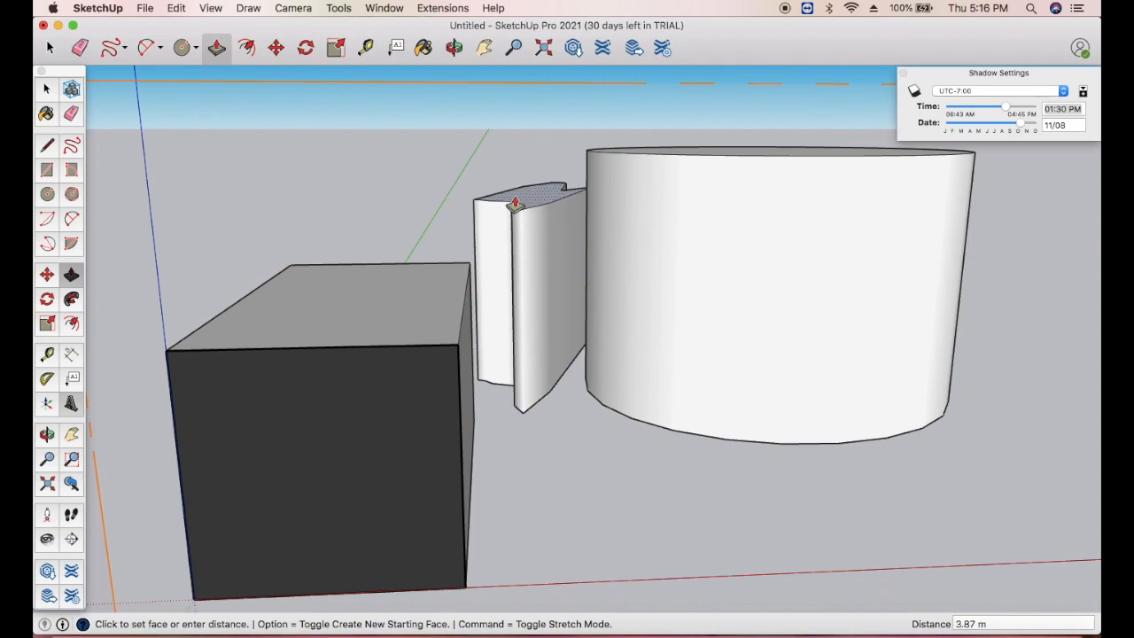
pyautogui.click(513, 204)
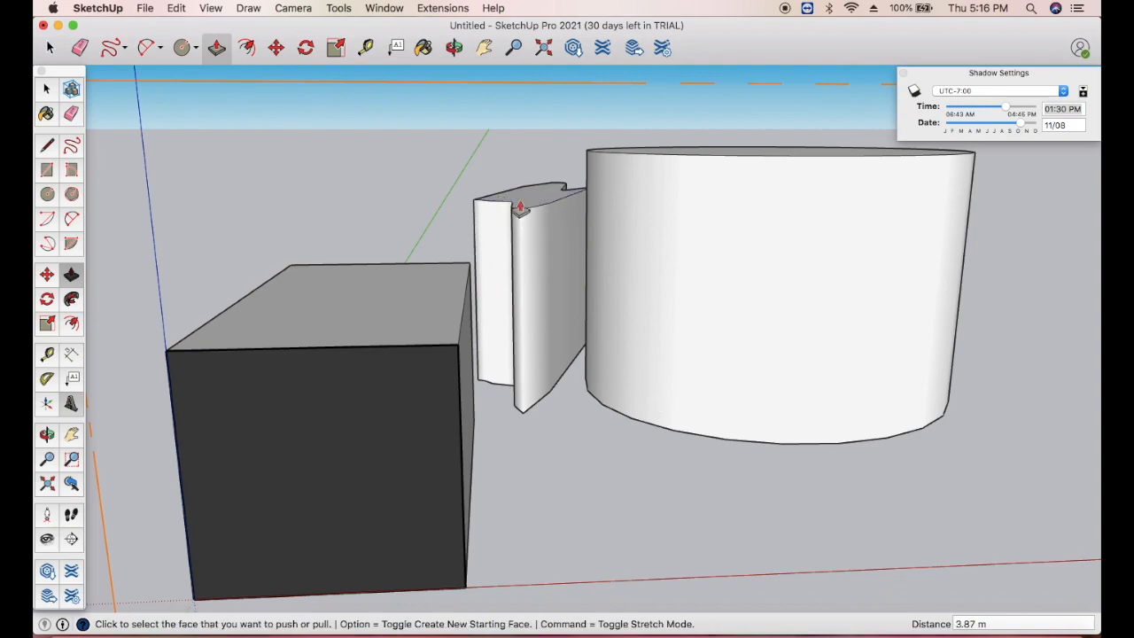
# Step: Select the box, the freehand solid and the cylinder together with one selection window from a low front view
pyautogui.click(453, 48)
pyautogui.moveTo(473, 293); pyautogui.dragTo(470, 260)
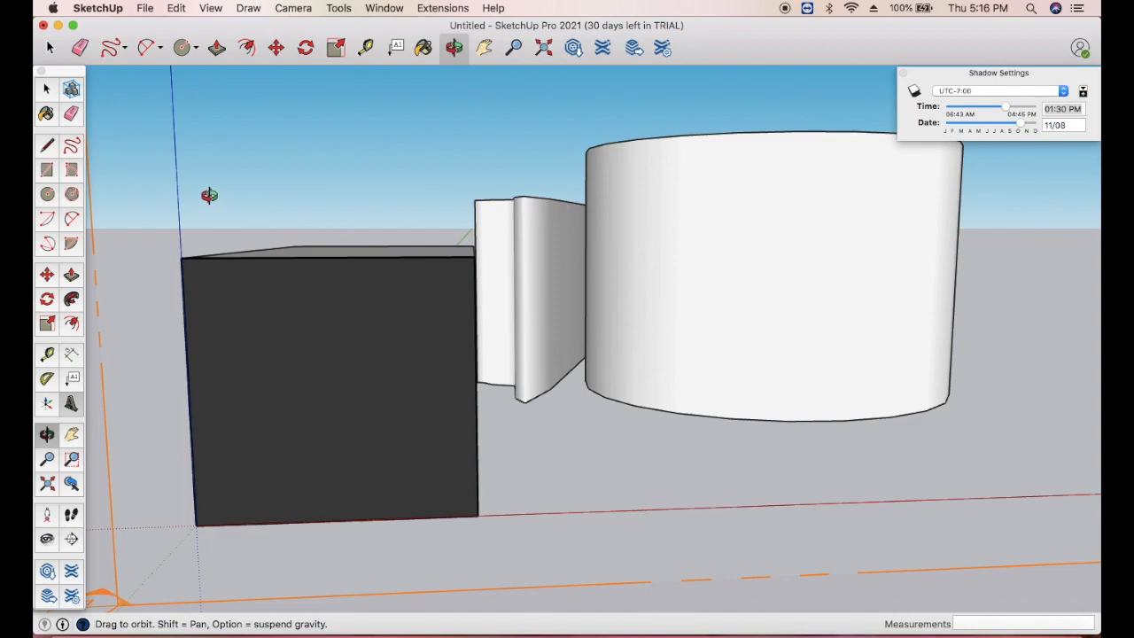
pyautogui.click(50, 47)
pyautogui.moveTo(120, 86); pyautogui.dragTo(1069, 517)
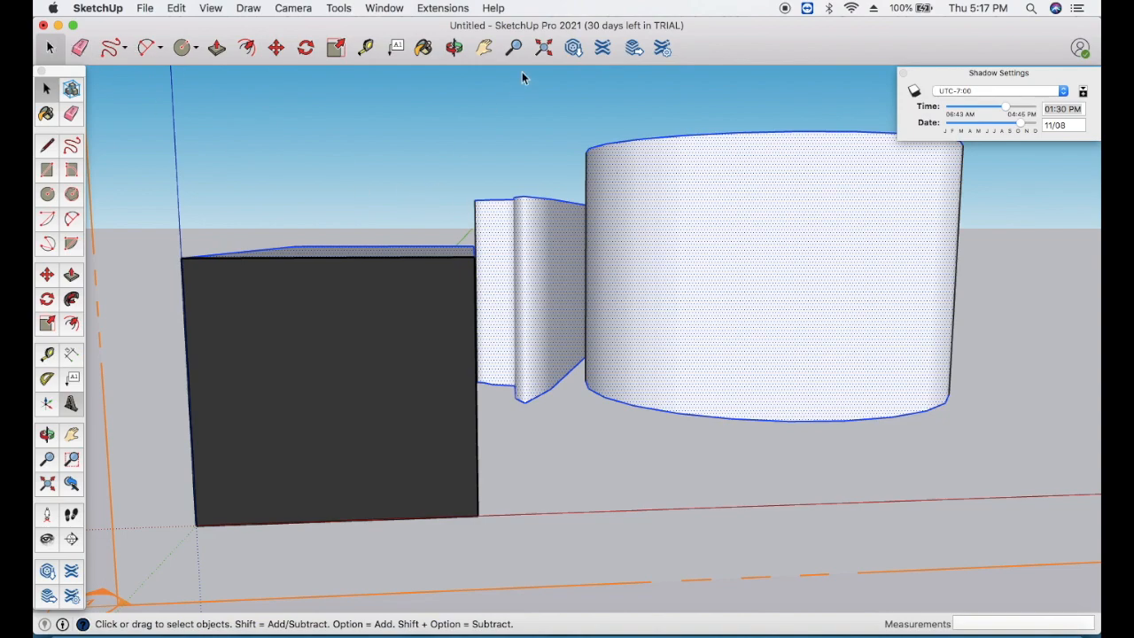
pyautogui.click(252, 8)
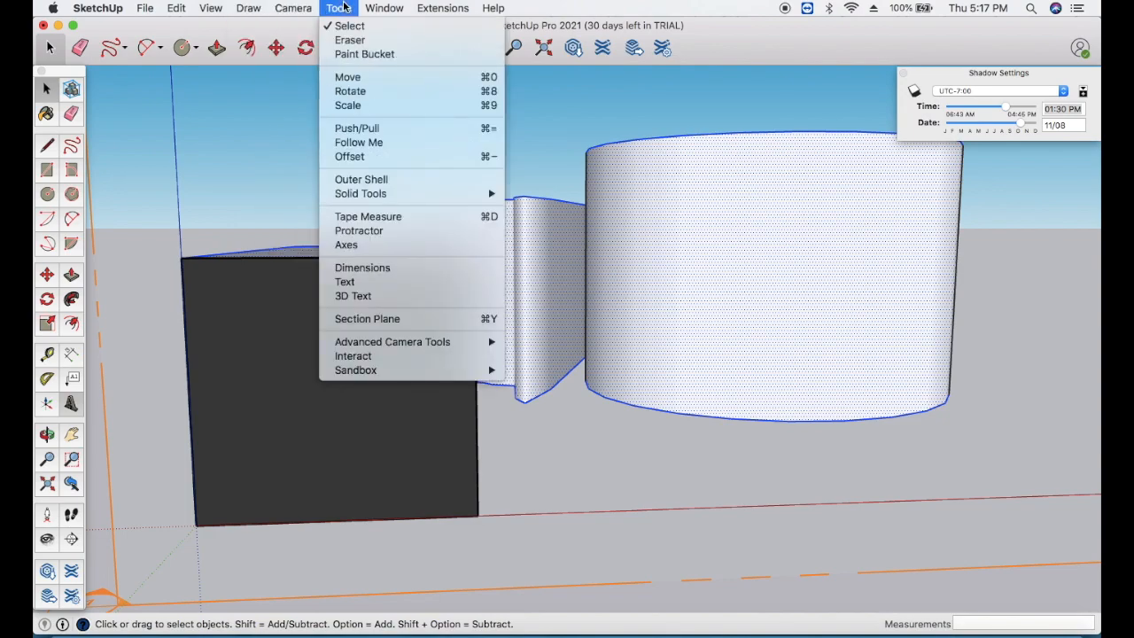
pyautogui.moveTo(377, 9)
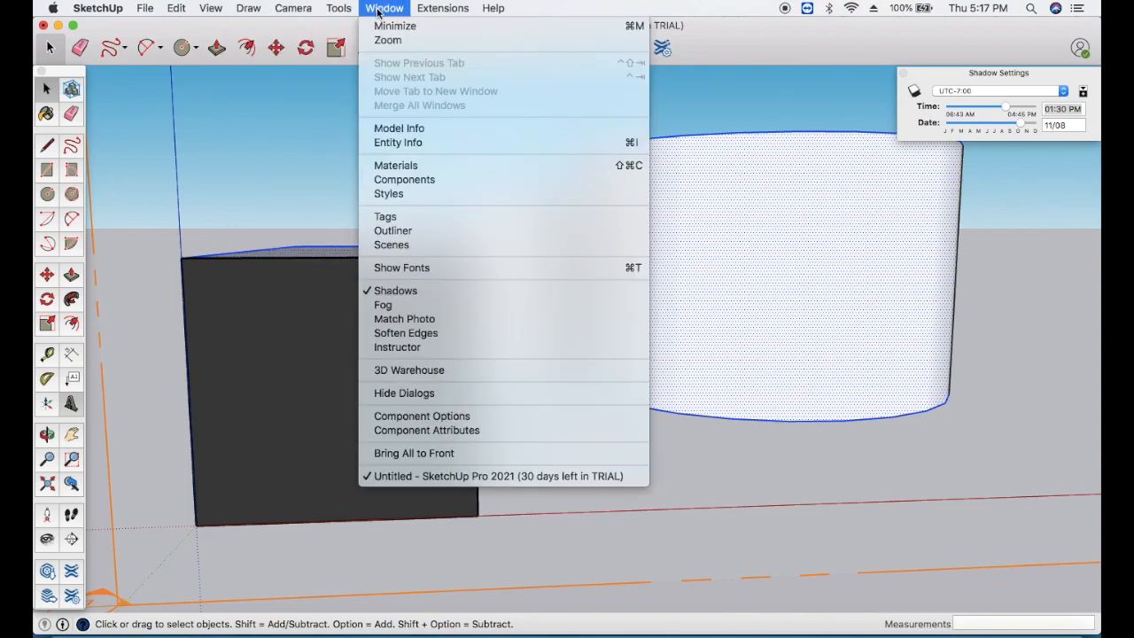
pyautogui.click(408, 296)
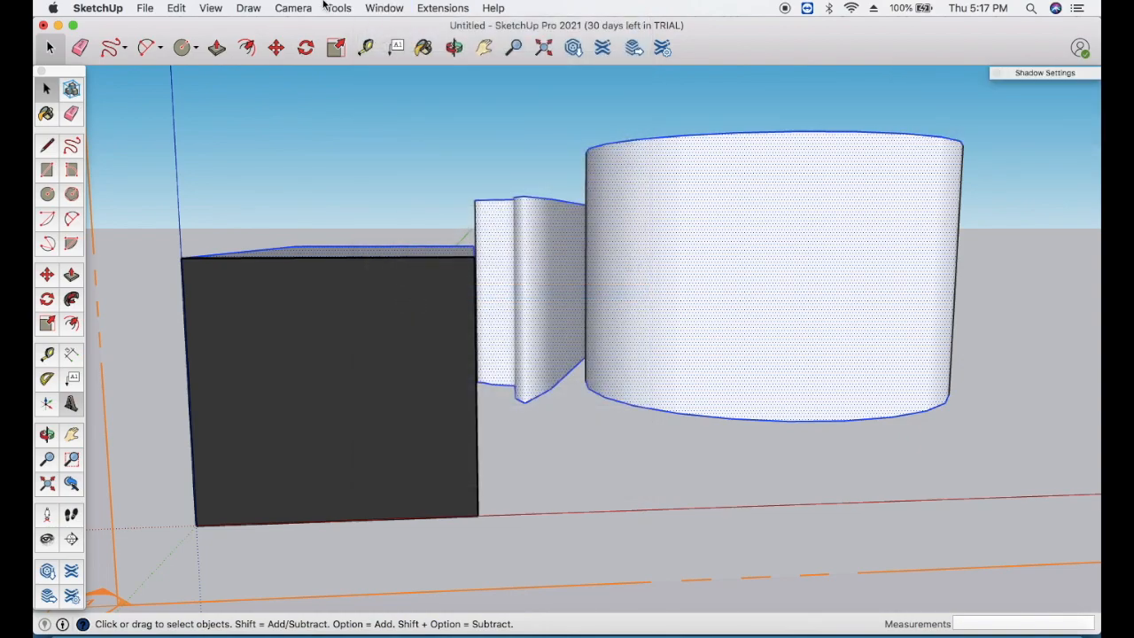
pyautogui.click(393, 8)
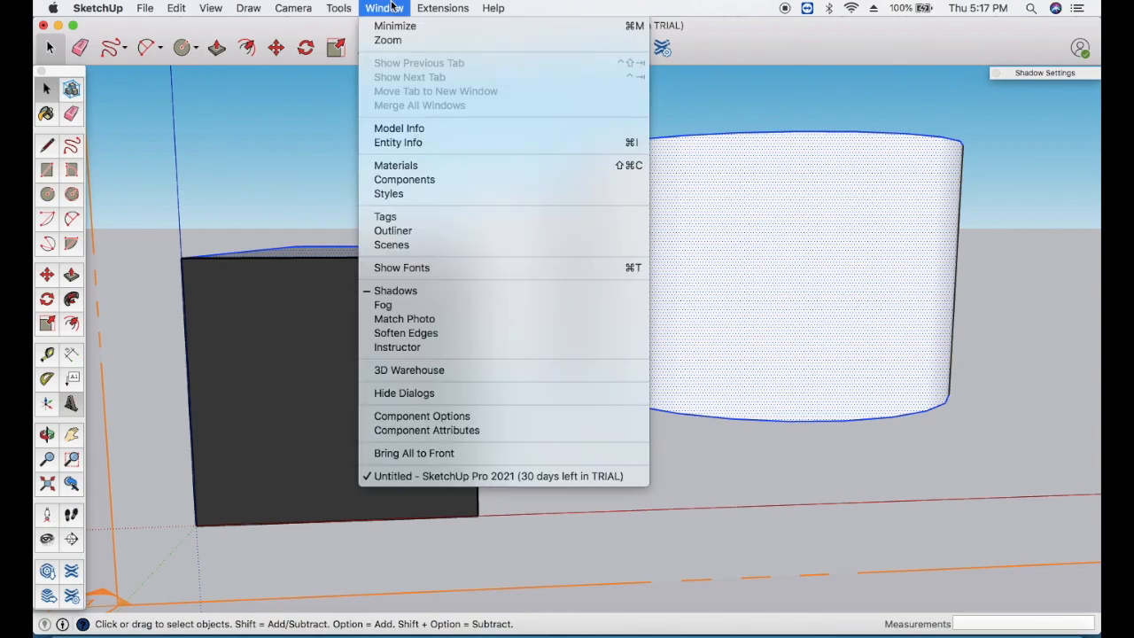
pyautogui.click(418, 292)
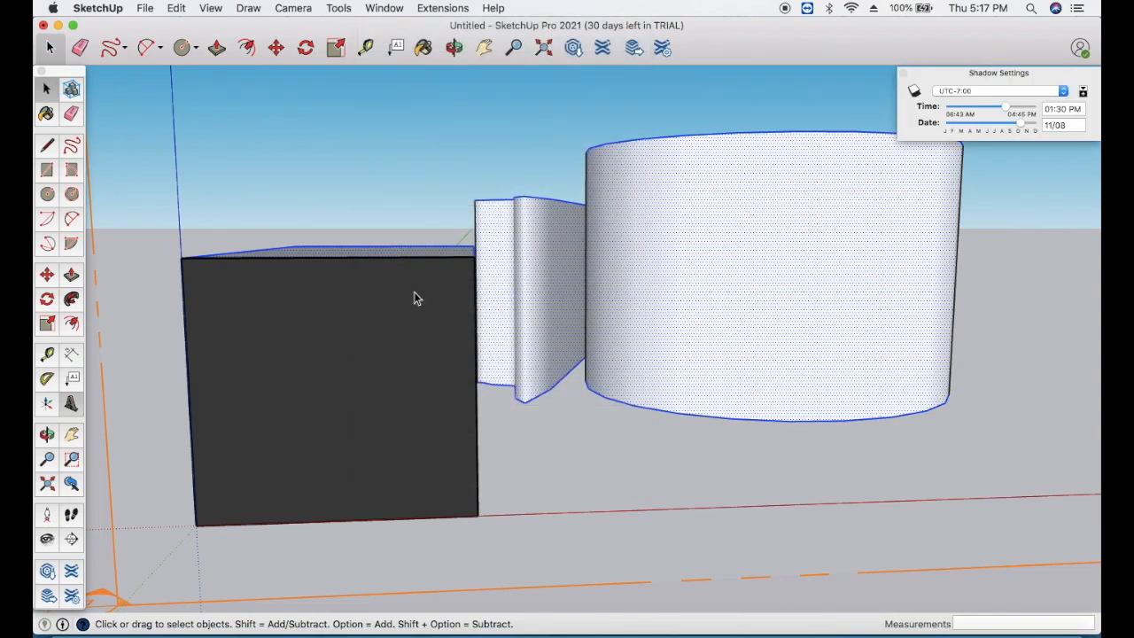
# Step: Turn on shadows and set the shadow time to 12:58 PM and the date to 10/04
pyautogui.click(913, 91)
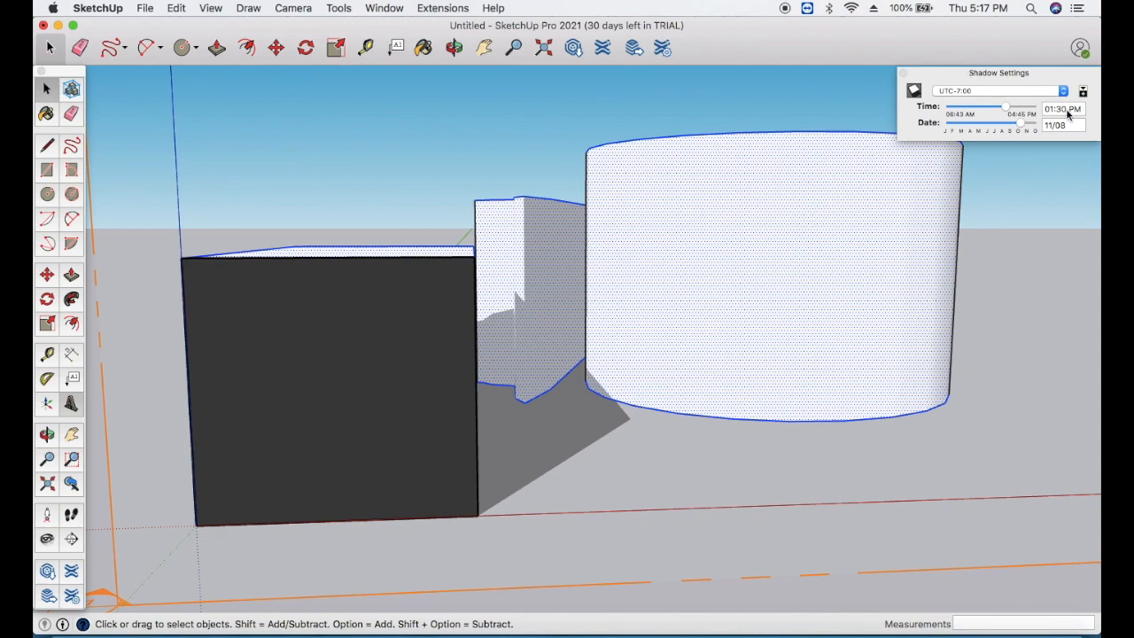
pyautogui.moveTo(1006, 108)
pyautogui.mouseDown()
pyautogui.moveTo(973, 111)
pyautogui.moveTo(1022, 115)
pyautogui.moveTo(958, 122)
pyautogui.moveTo(1023, 126)
pyautogui.moveTo(962, 128)
pyautogui.moveTo(1010, 126)
pyautogui.mouseUp()
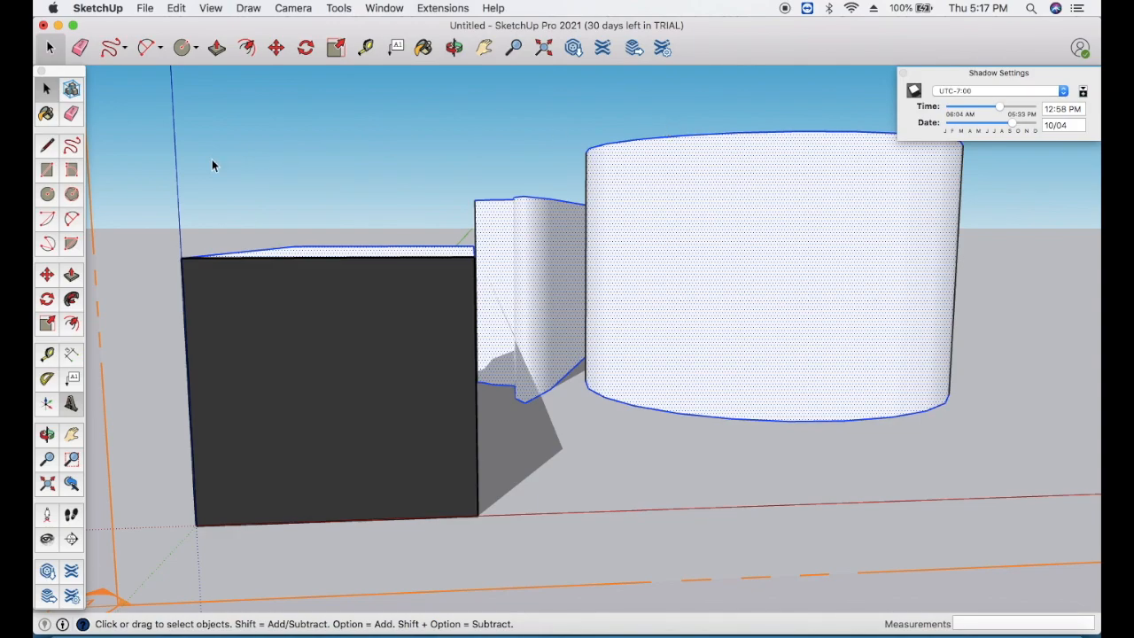
# Step: Open Add Location for the model's geo-location, go through its introduction and help pages, and close it
pyautogui.click(139, 8)
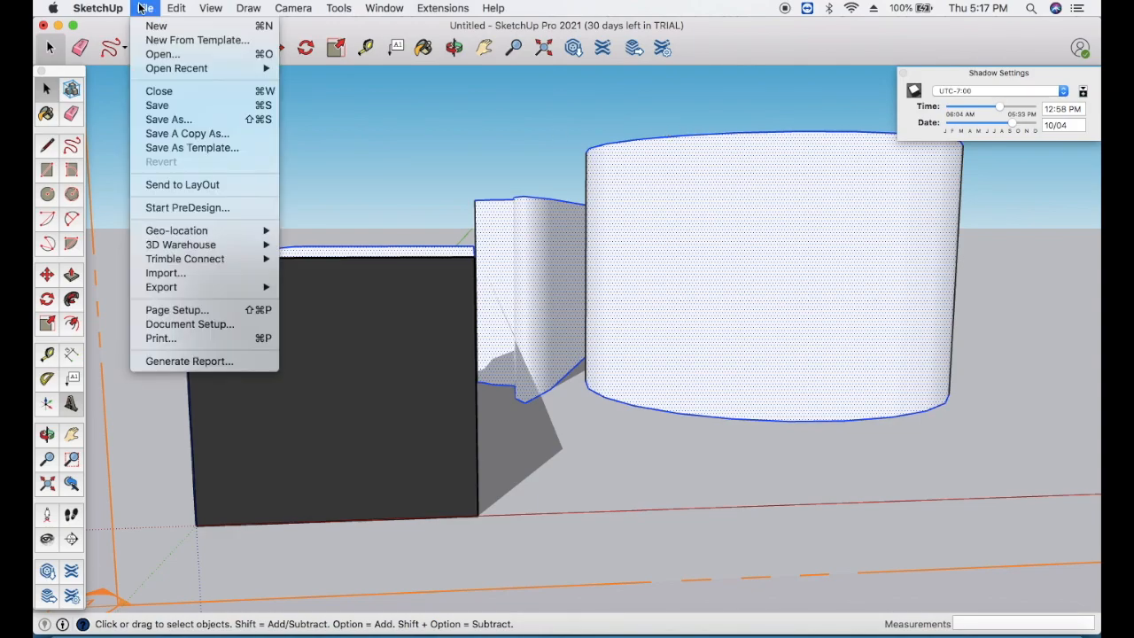
pyautogui.moveTo(164, 11)
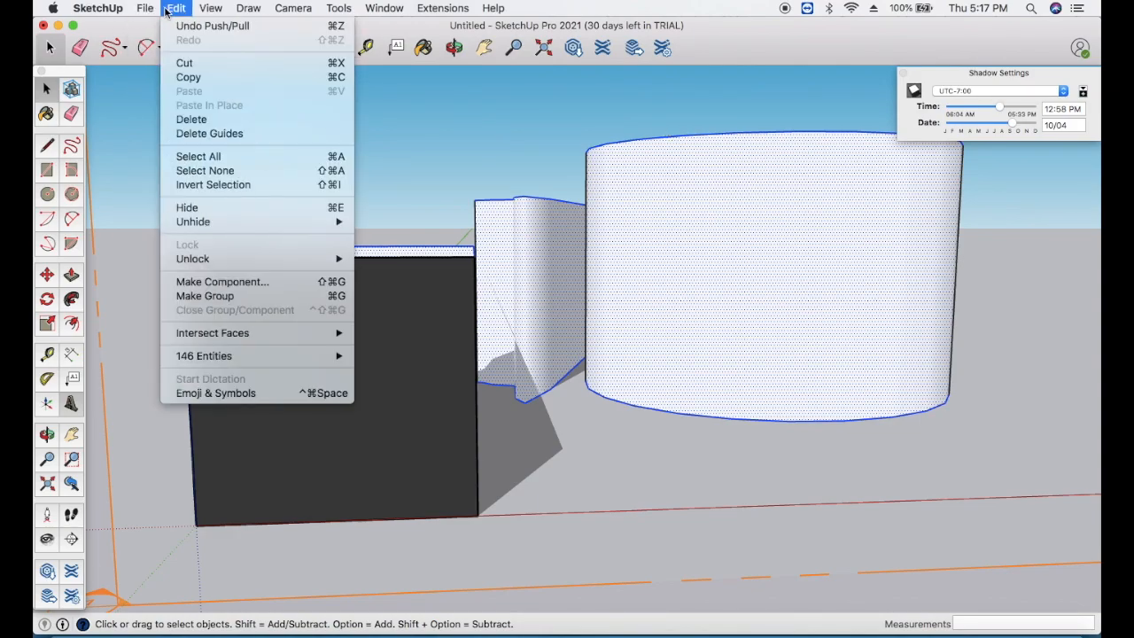
pyautogui.moveTo(207, 8)
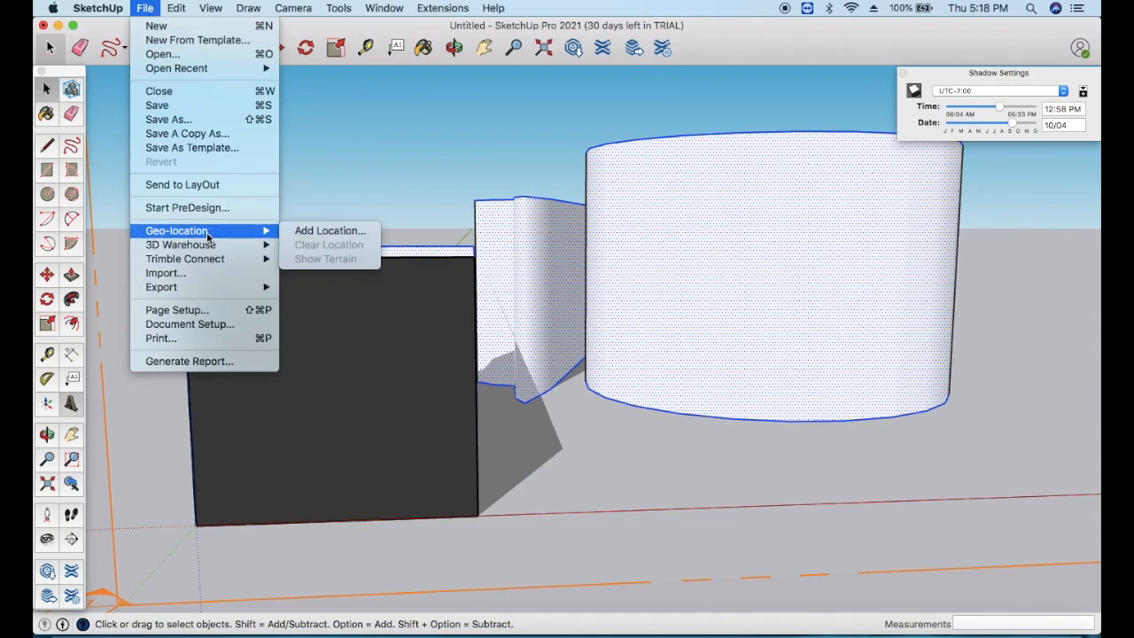
pyautogui.click(314, 232)
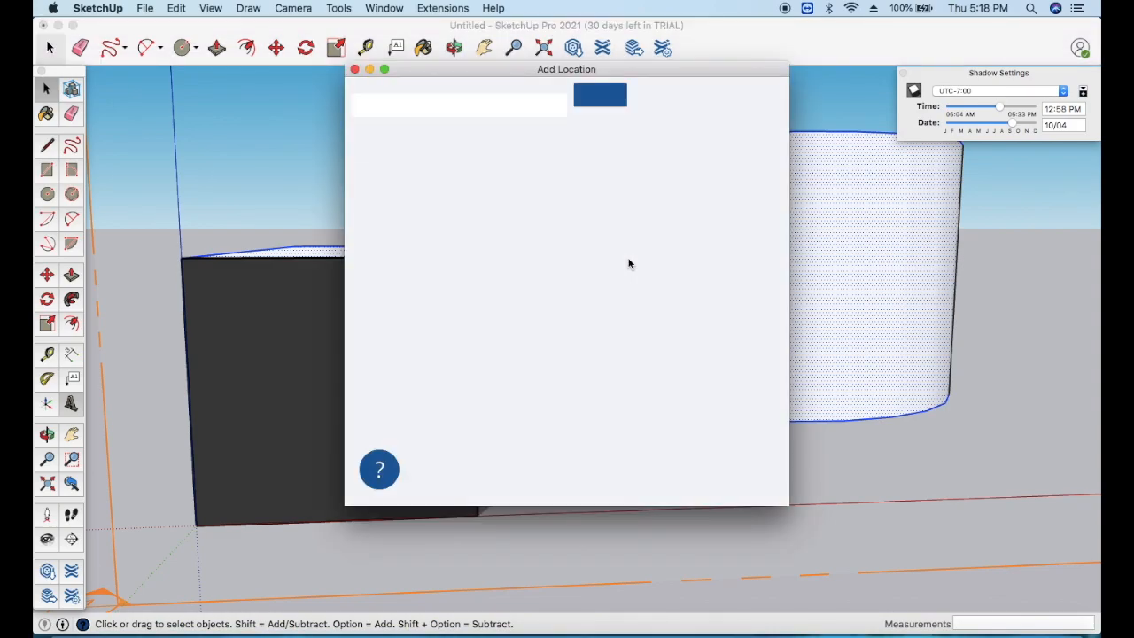
pyautogui.click(440, 94)
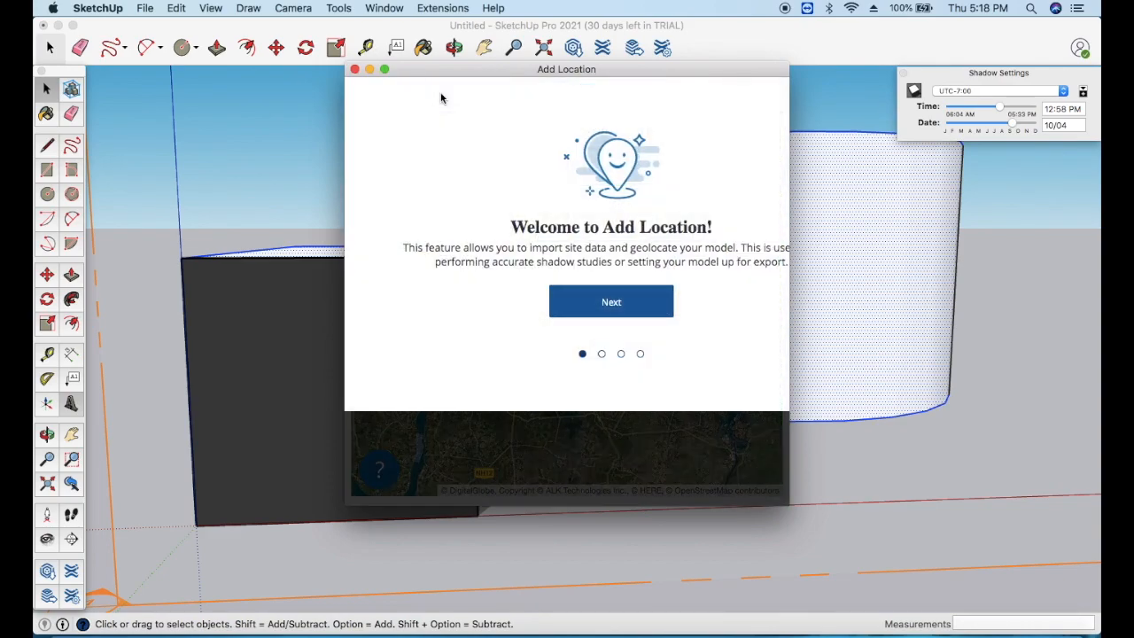
pyautogui.click(604, 302)
pyautogui.click(612, 390)
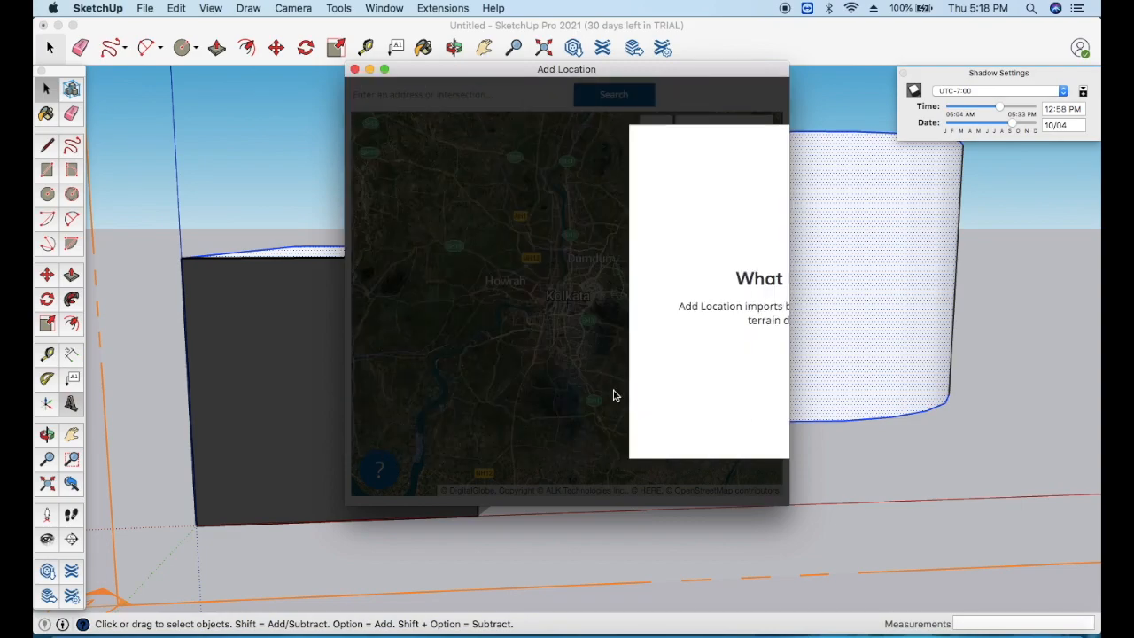
pyautogui.click(612, 390)
pyautogui.click(603, 366)
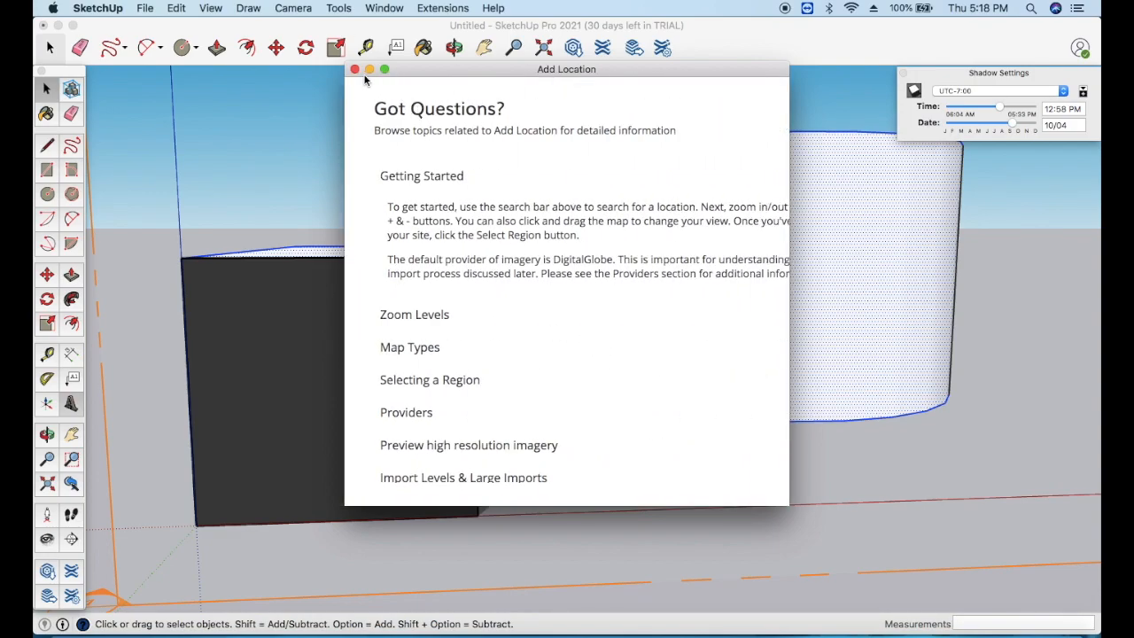
pyautogui.click(354, 70)
# Step: Reopen Add Location and search the map for Jadavpur University
pyautogui.click(146, 9)
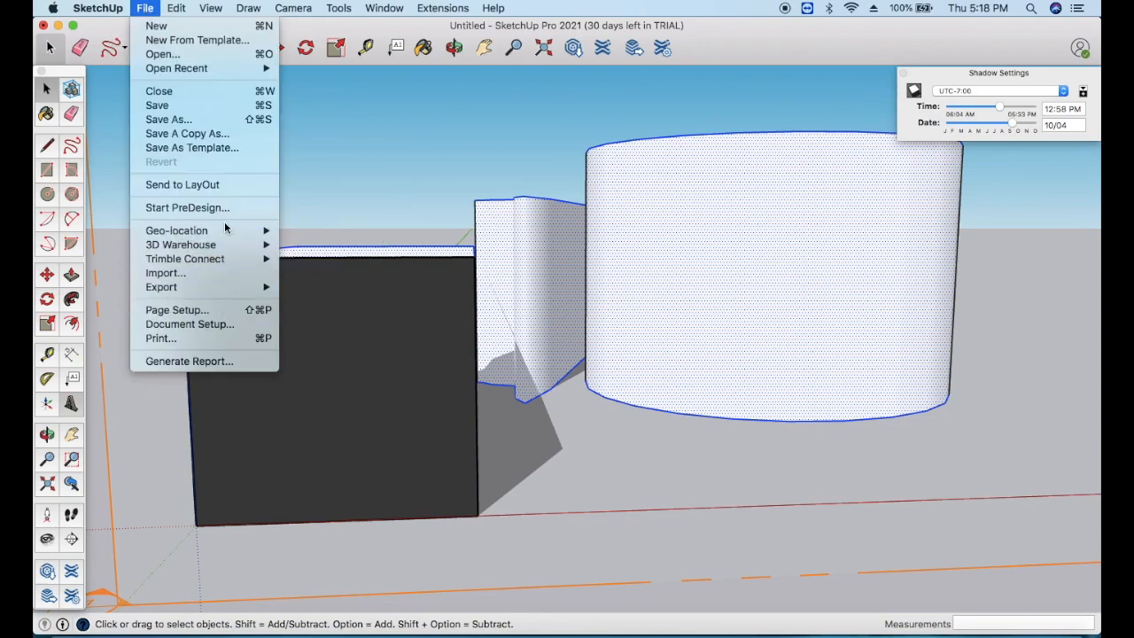
pyautogui.moveTo(231, 230)
pyautogui.click(321, 232)
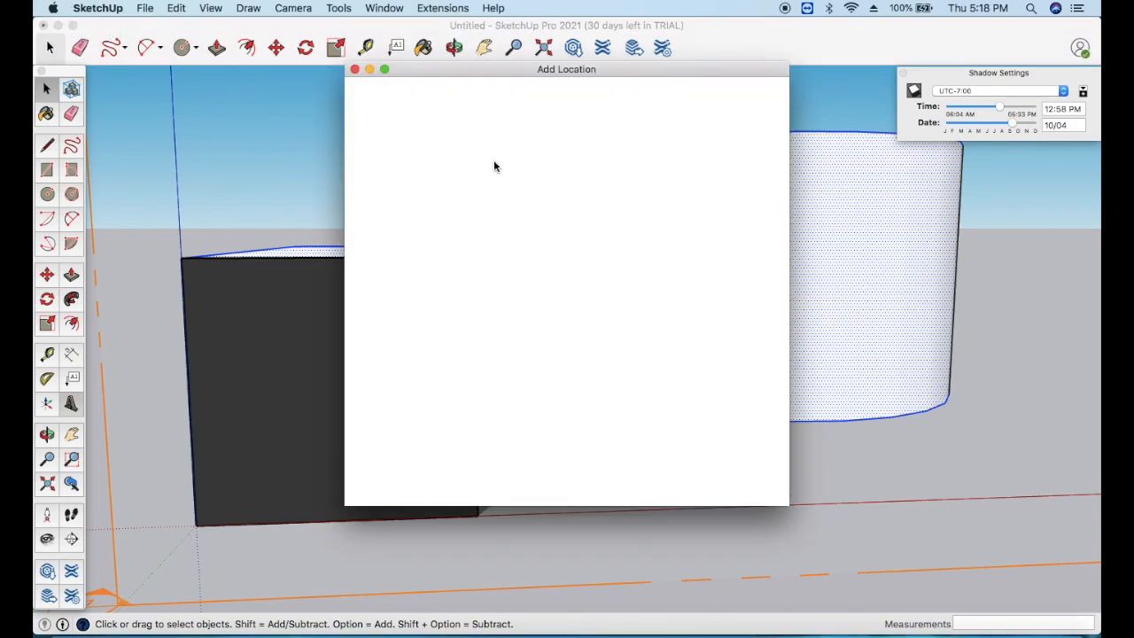
pyautogui.click(438, 99)
pyautogui.write('JADAVP')
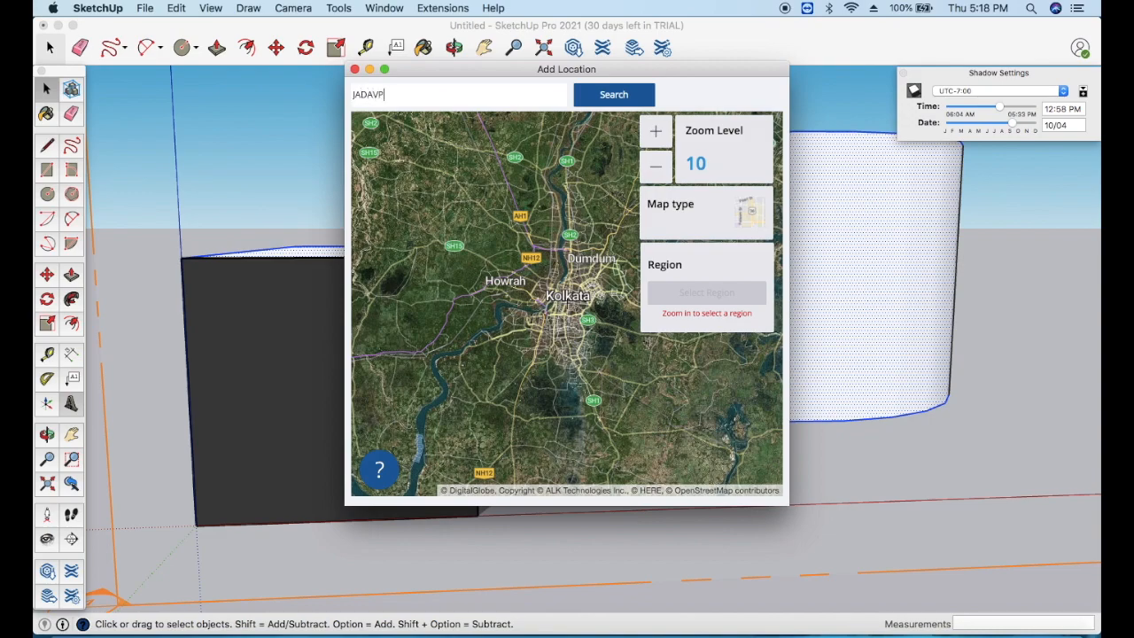
pyautogui.write('UR UNIVERSITY')
pyautogui.click(576, 92)
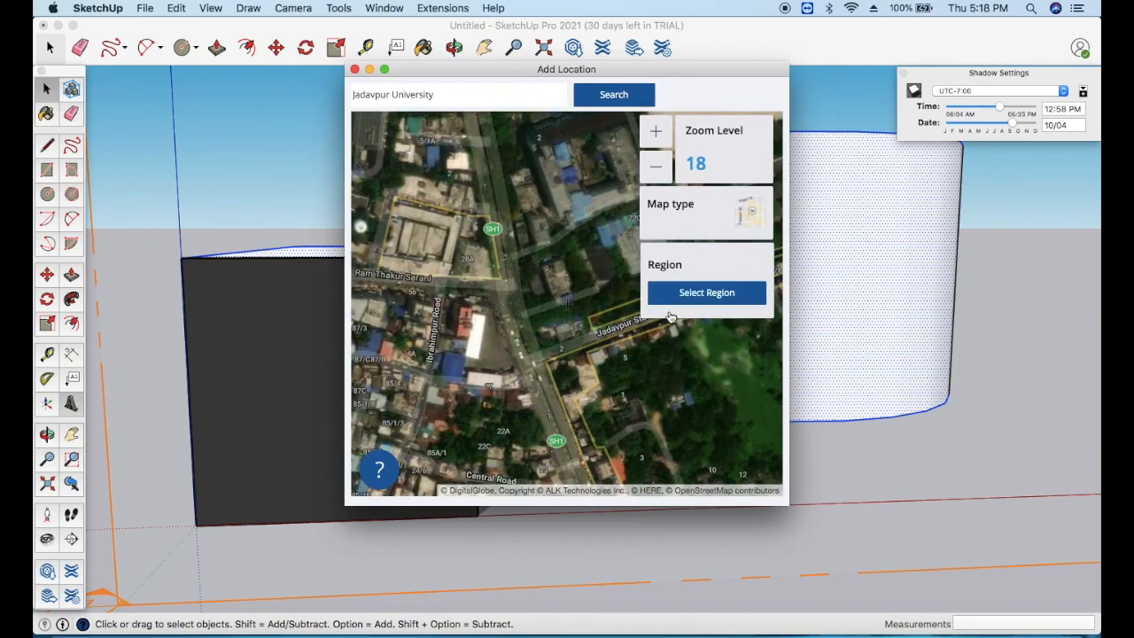
# Step: Centre the map on the buildings north of Jadavpur Station Road, shrink the region around them at zoom level 18, and import it
pyautogui.moveTo(467, 319); pyautogui.dragTo(376, 414)
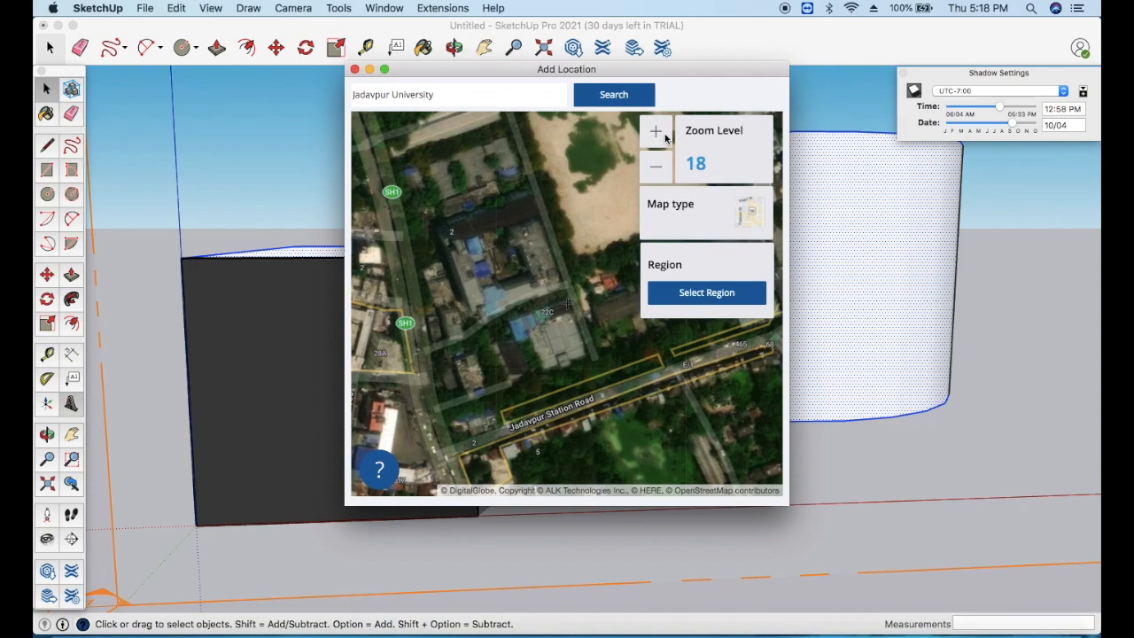
pyautogui.click(662, 168)
pyautogui.click(654, 133)
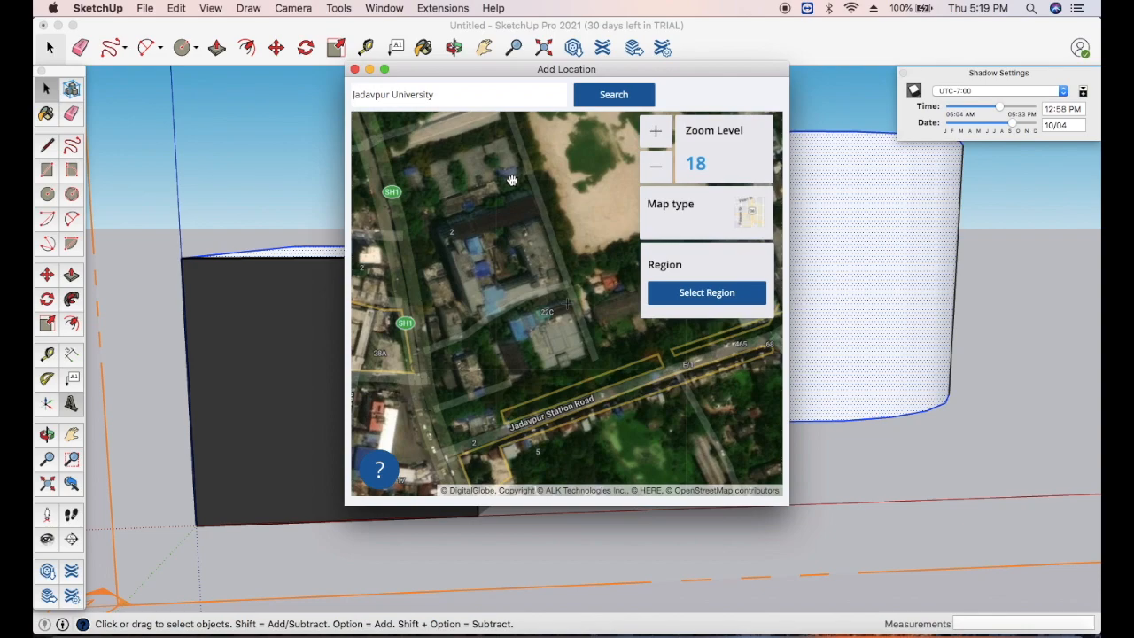
pyautogui.click(707, 302)
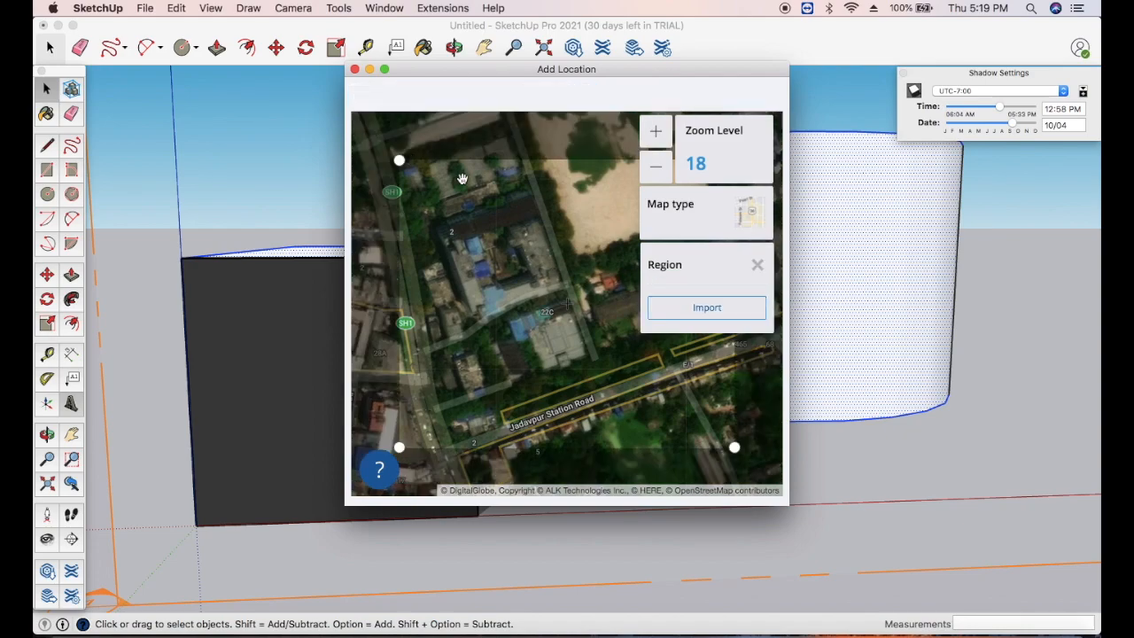
pyautogui.moveTo(461, 179); pyautogui.dragTo(495, 252)
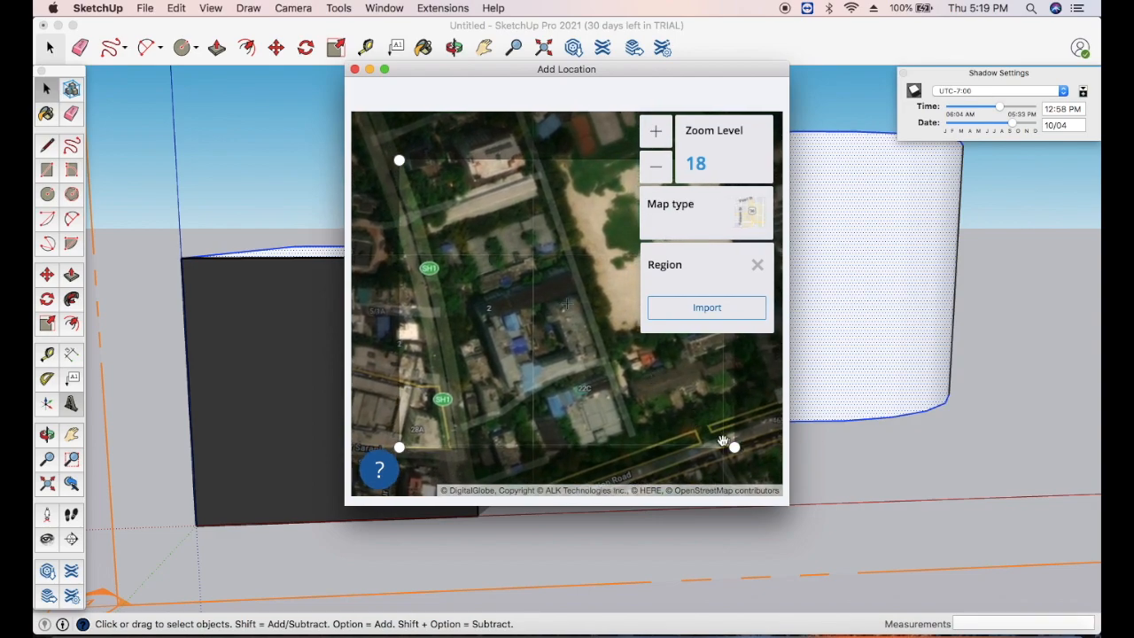
pyautogui.moveTo(734, 446); pyautogui.dragTo(680, 424)
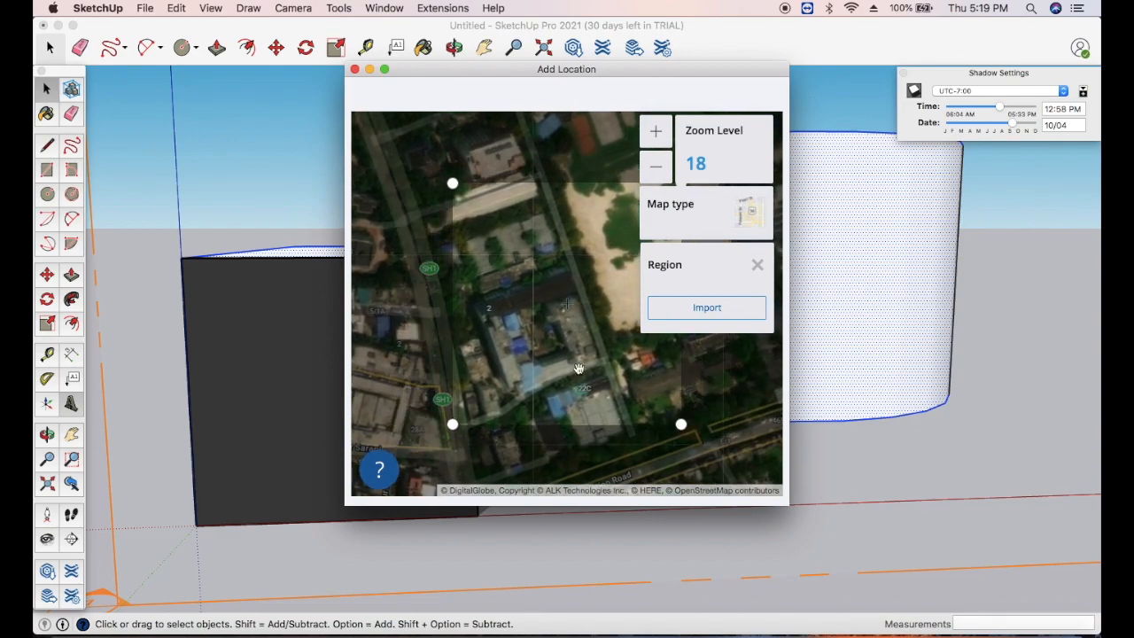
pyautogui.moveTo(547, 340); pyautogui.dragTo(582, 318)
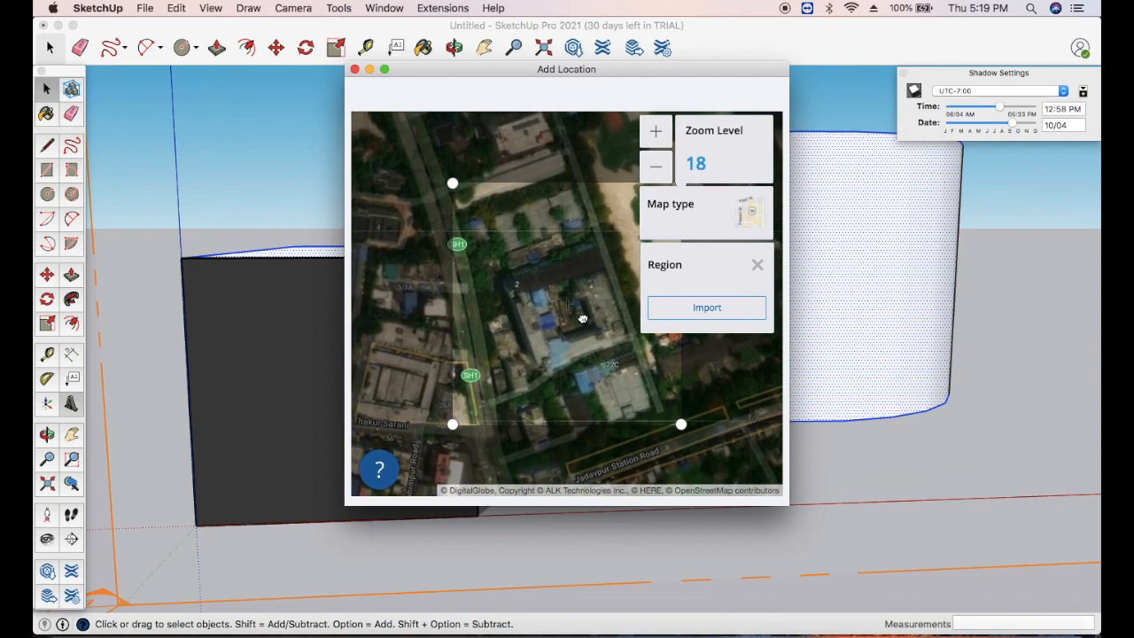
pyautogui.click(707, 309)
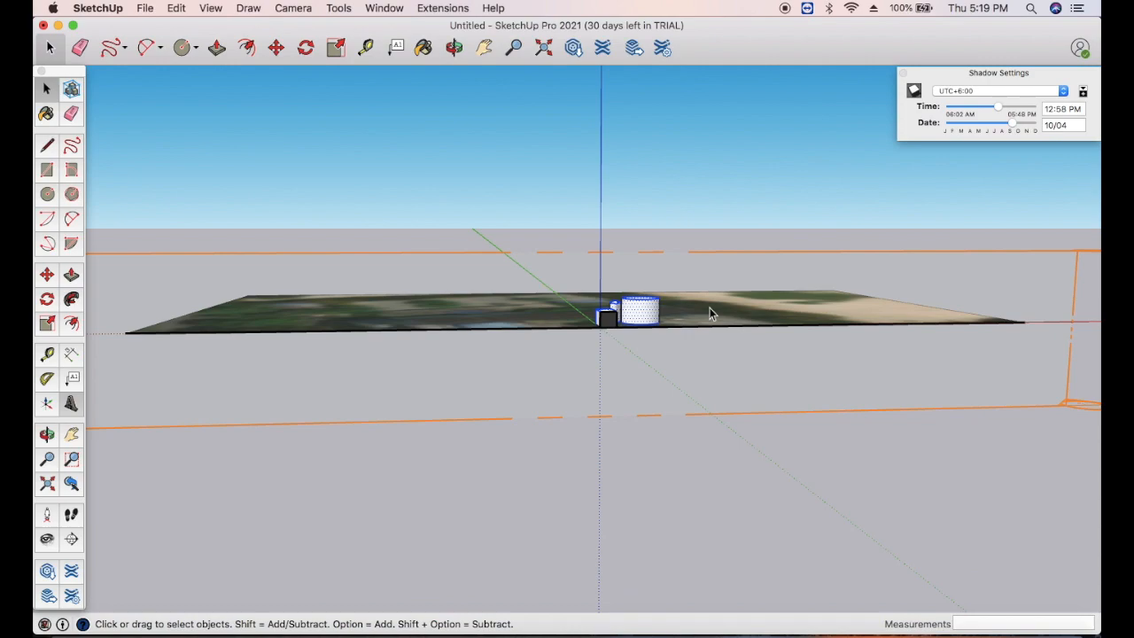
# Step: Examine the solids' placement on the imported satellite imagery from nearly overhead
pyautogui.moveTo(679, 284); pyautogui.dragTo(661, 327)
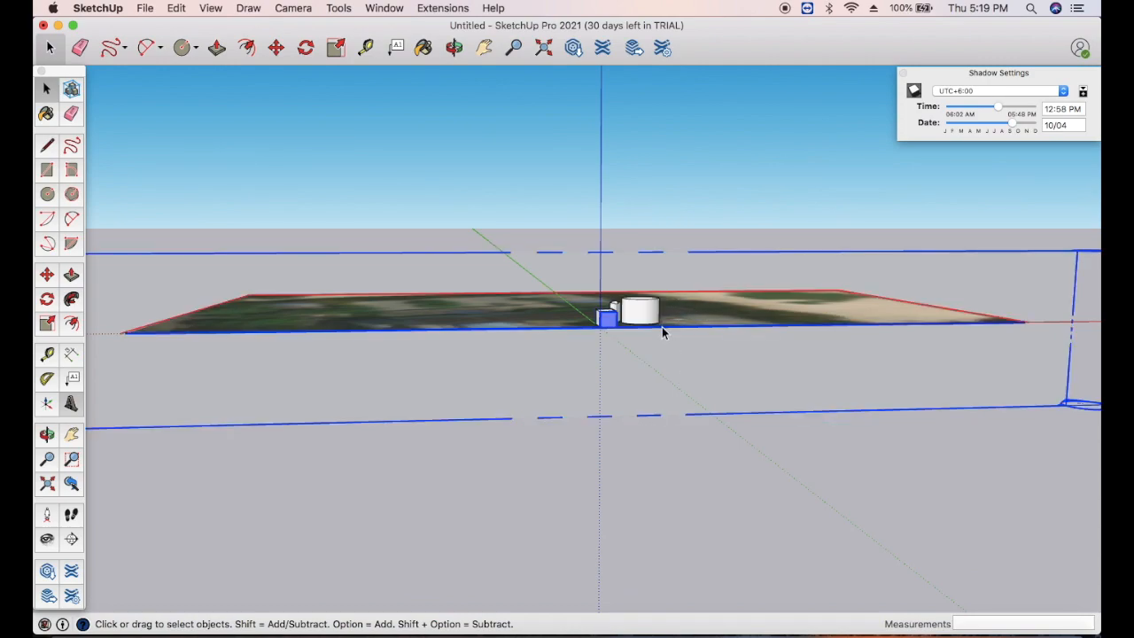
pyautogui.click(453, 47)
pyautogui.moveTo(567, 228); pyautogui.dragTo(246, 567)
pyautogui.moveTo(734, 422); pyautogui.dragTo(682, 511)
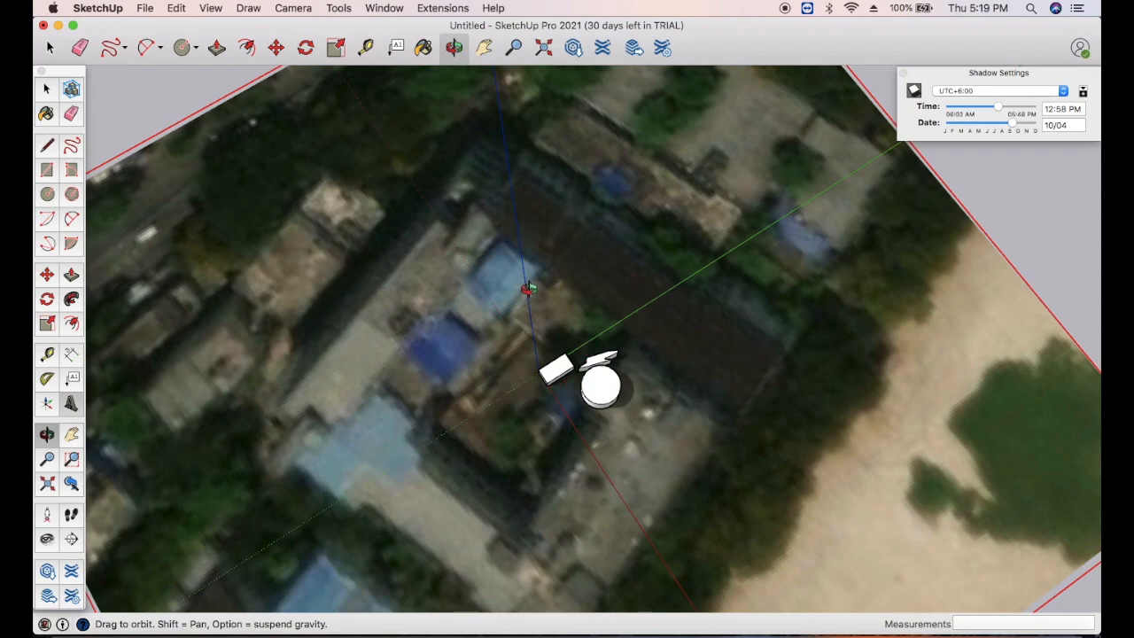
# Step: Add a first scene from an oblique aerial view of the solids on the imagery, saving the style changes as a new style
pyautogui.moveTo(529, 280); pyautogui.dragTo(531, 98)
pyautogui.moveTo(579, 383); pyautogui.dragTo(599, 152)
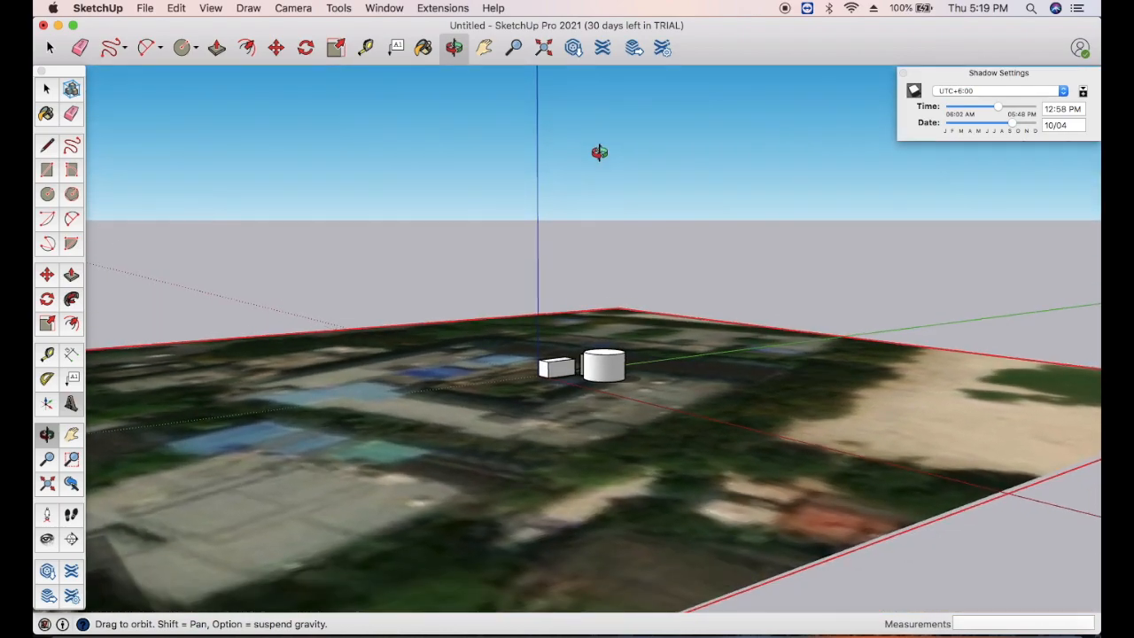
pyautogui.moveTo(564, 361); pyautogui.dragTo(722, 412)
pyautogui.click(176, 8)
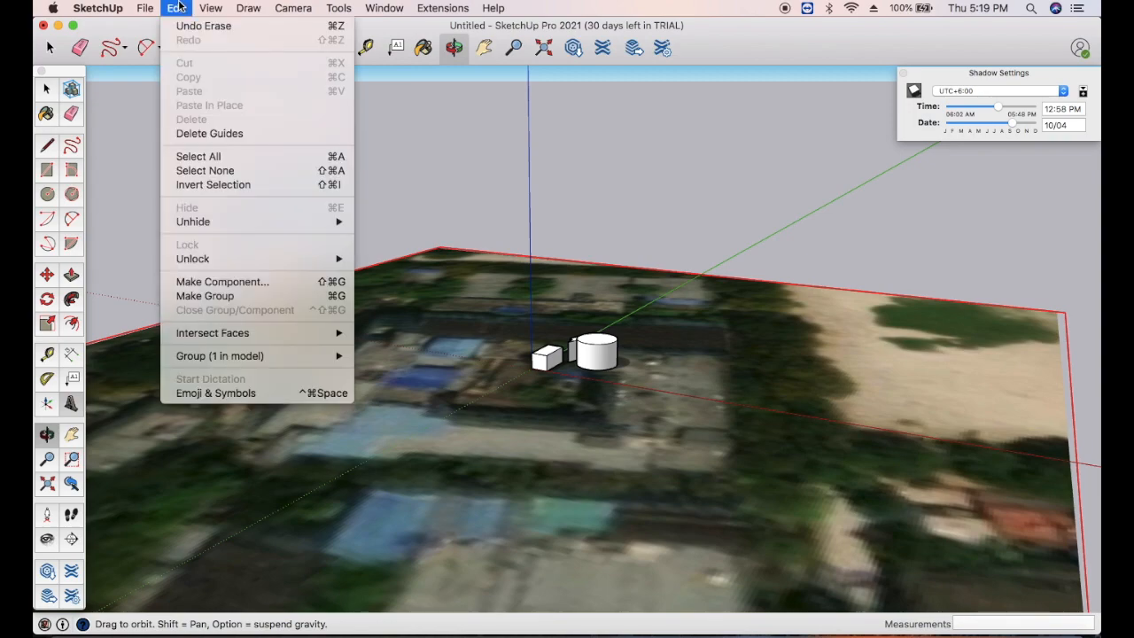
pyautogui.moveTo(211, 8)
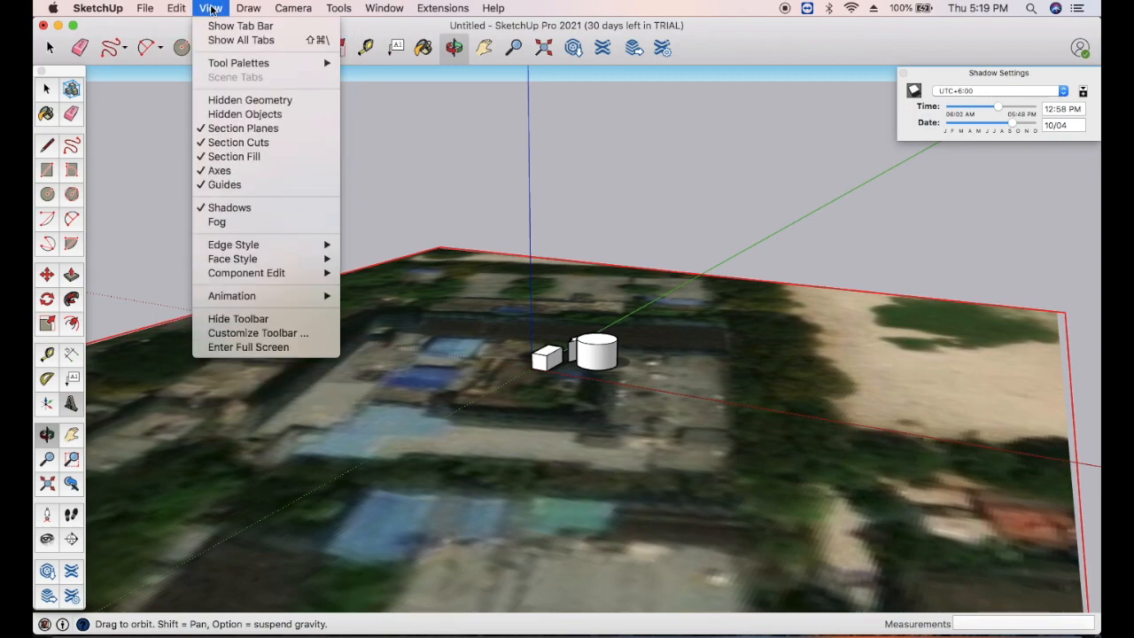
pyautogui.moveTo(266, 296)
pyautogui.click(364, 301)
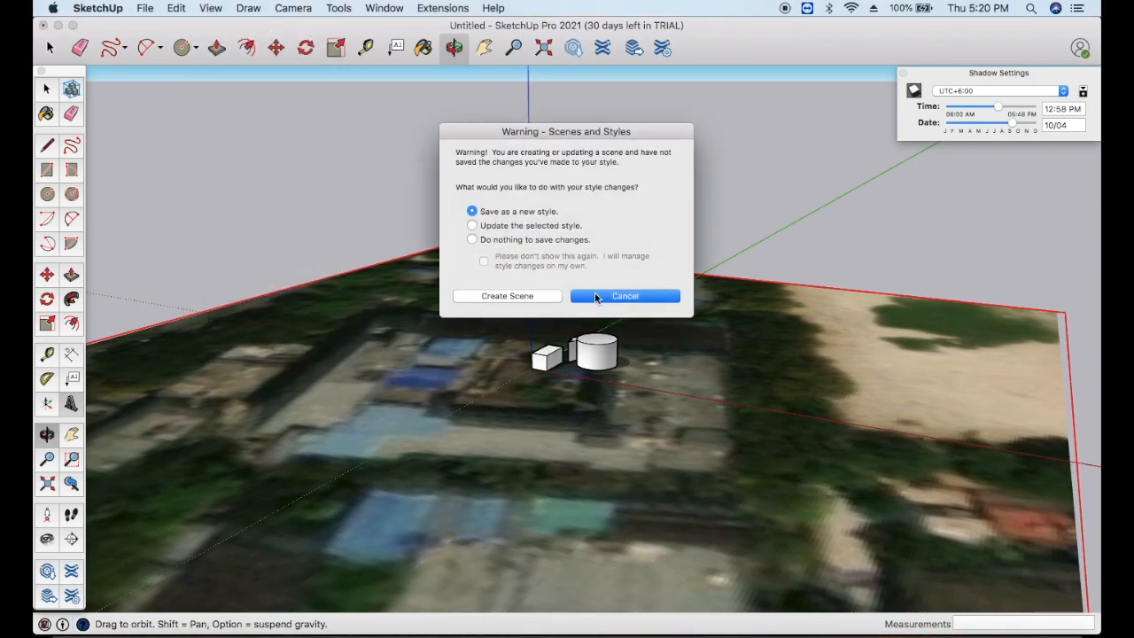
pyautogui.click(534, 296)
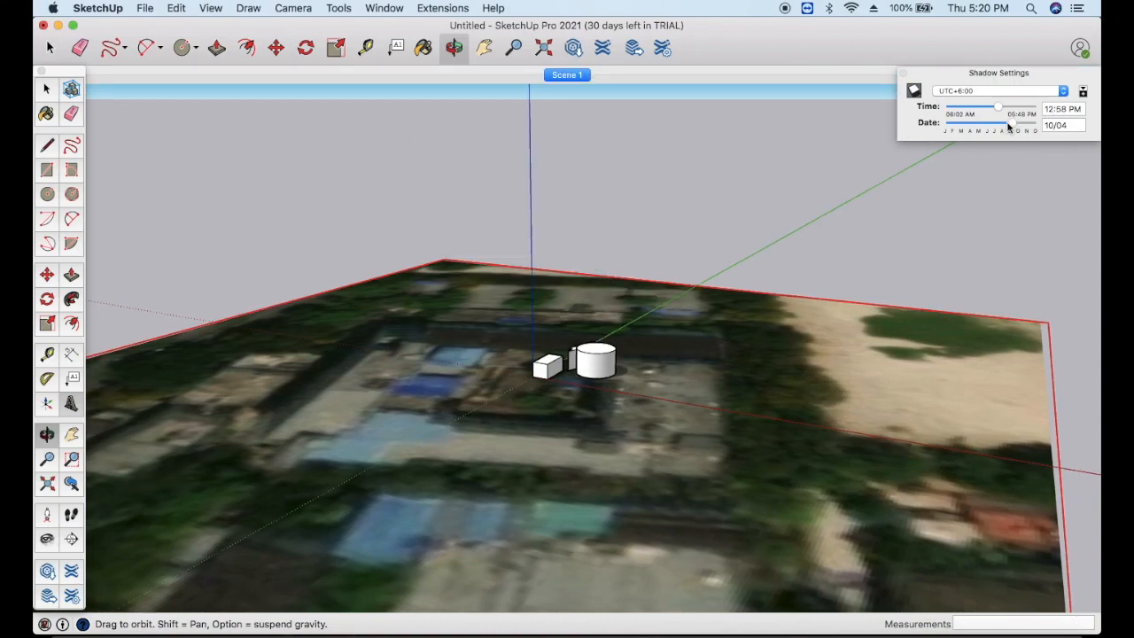
# Step: Set the shadow date to 02/01 and the shadow time to 02:56 PM
pyautogui.moveTo(1010, 126); pyautogui.dragTo(957, 127)
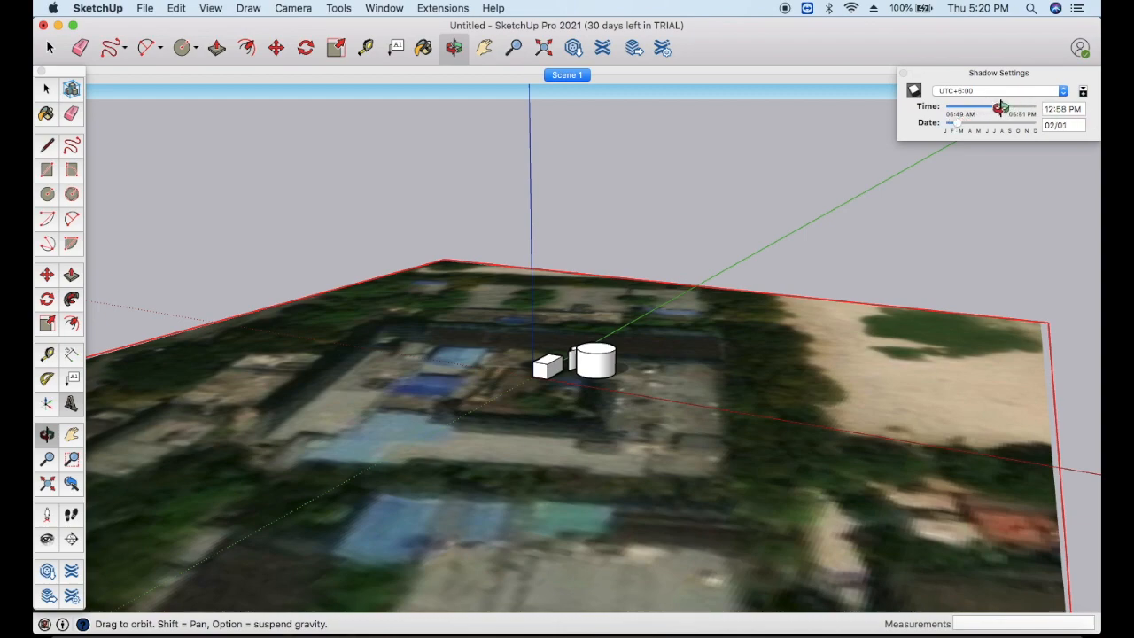
pyautogui.click(50, 47)
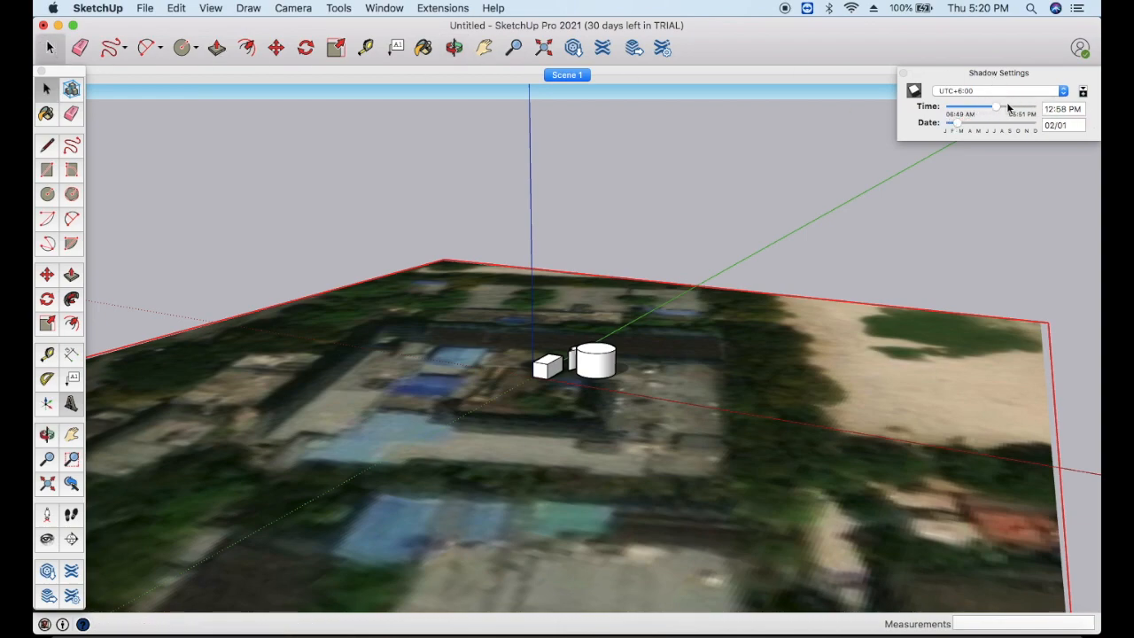
pyautogui.moveTo(996, 109); pyautogui.dragTo(1011, 110)
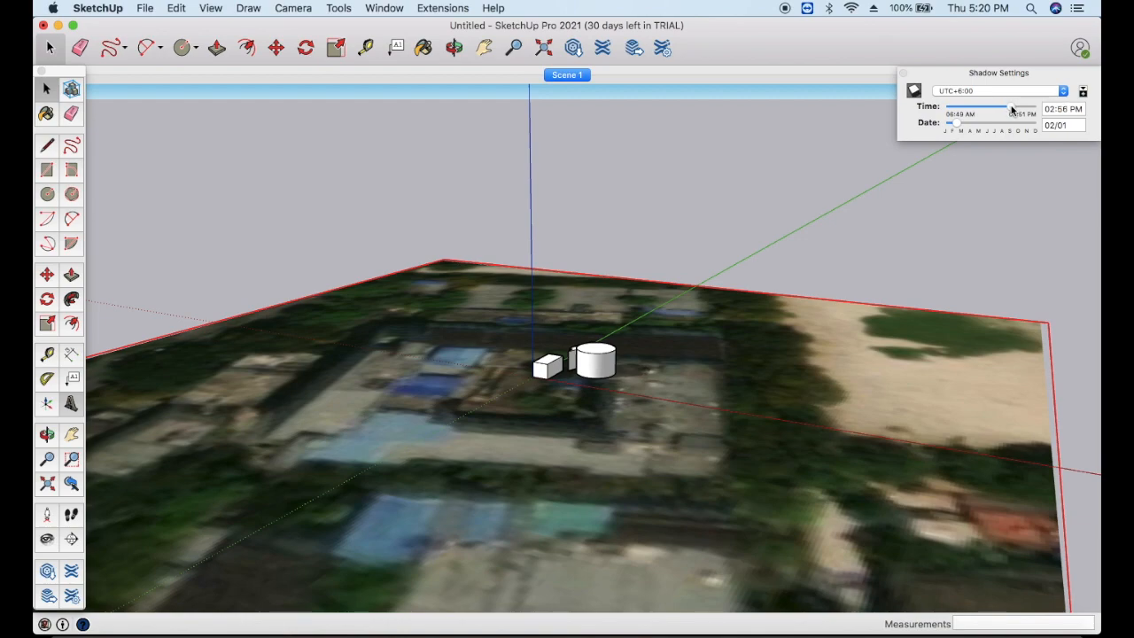
# Step: Turn the shadows off and add a second scene from the same view
pyautogui.click(913, 91)
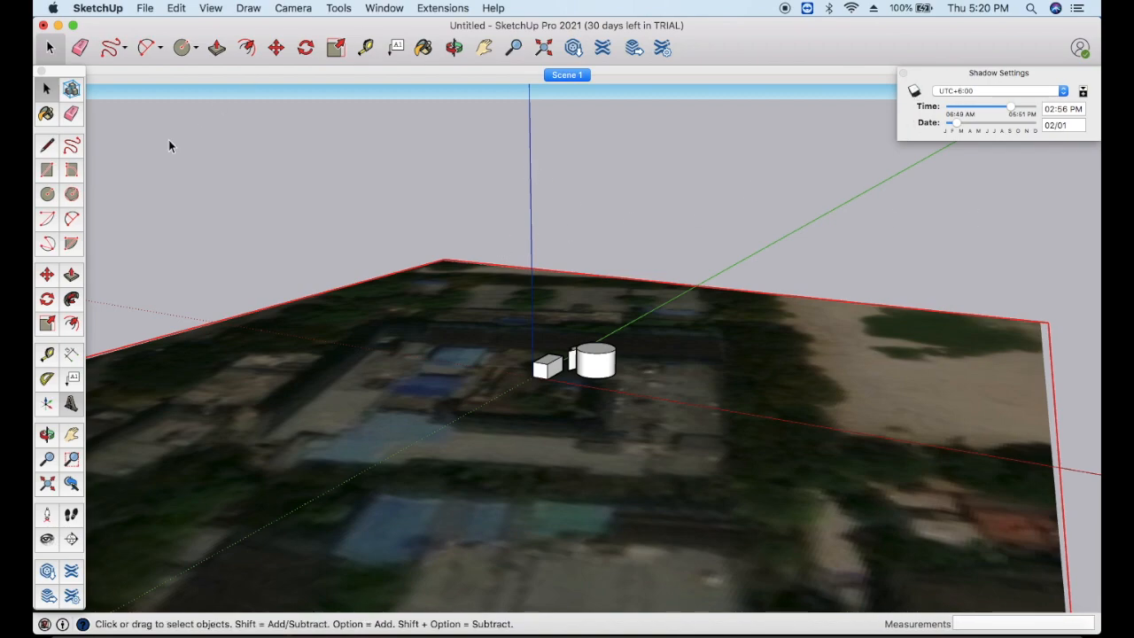
pyautogui.click(250, 9)
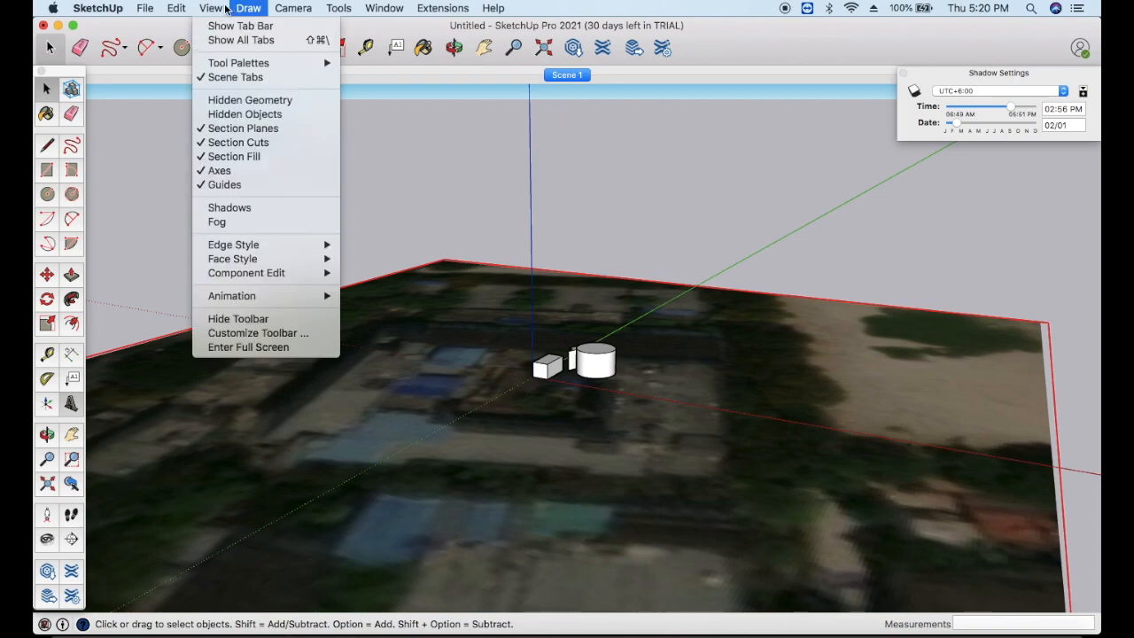
pyautogui.moveTo(267, 298)
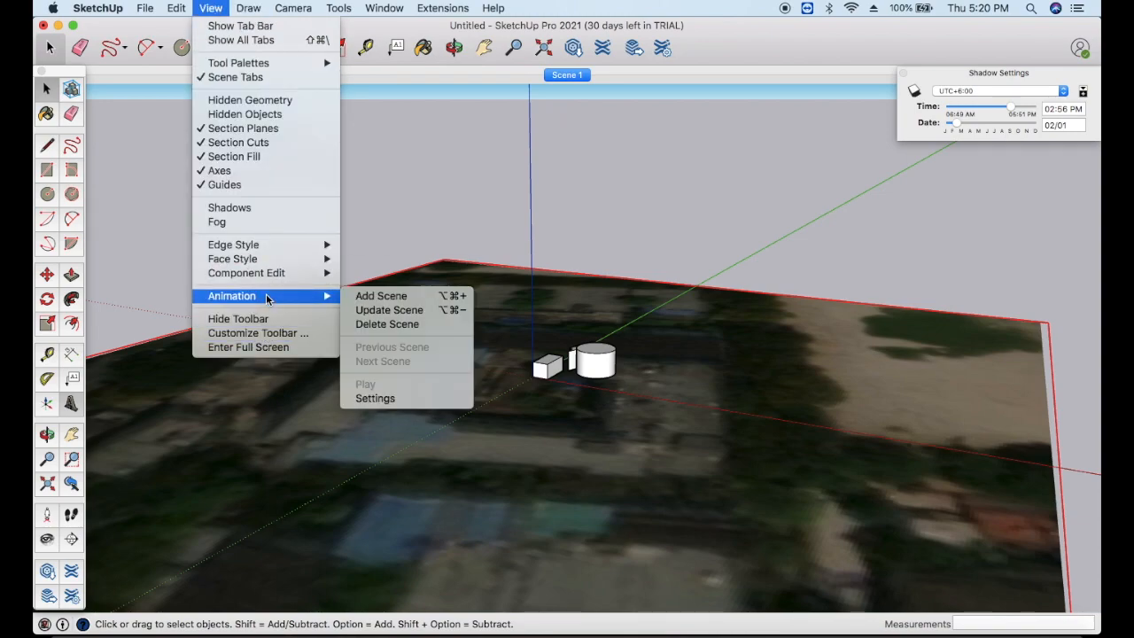
pyautogui.click(377, 297)
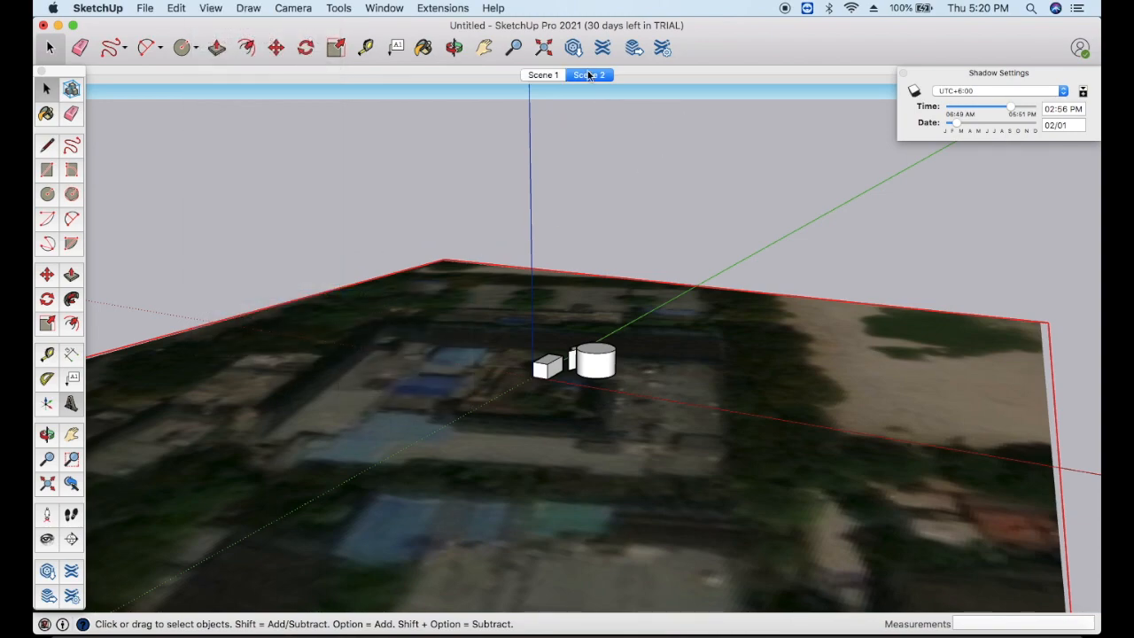
# Step: Set the shadow date to 04/07 and the time to 11:58 AM, and turn the shadows on
pyautogui.moveTo(957, 125); pyautogui.dragTo(992, 110)
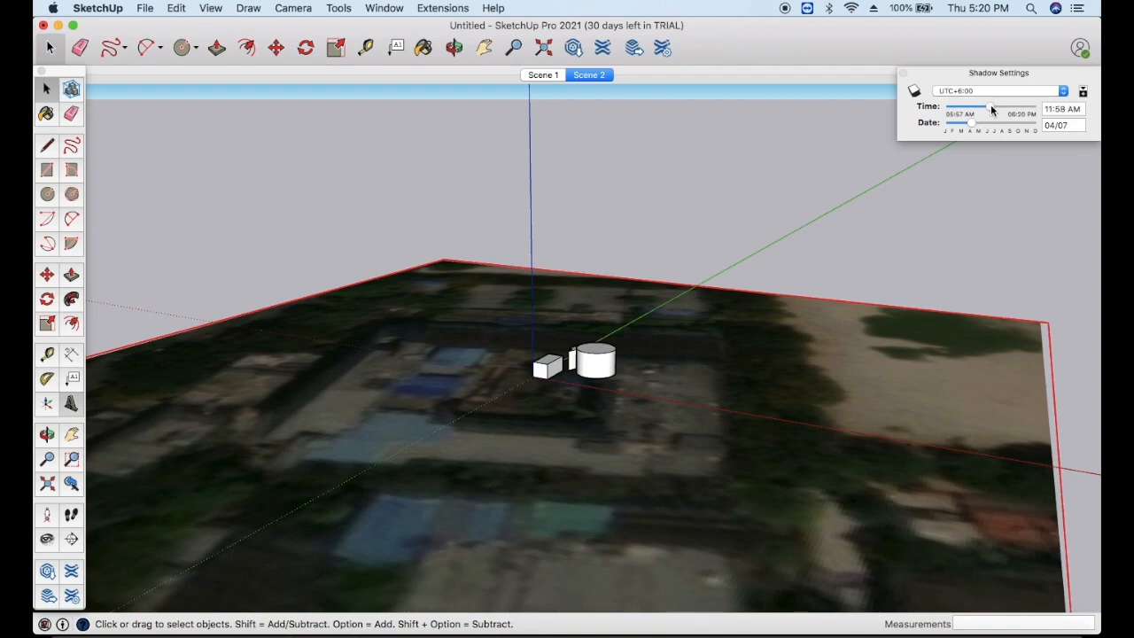
pyautogui.click(913, 92)
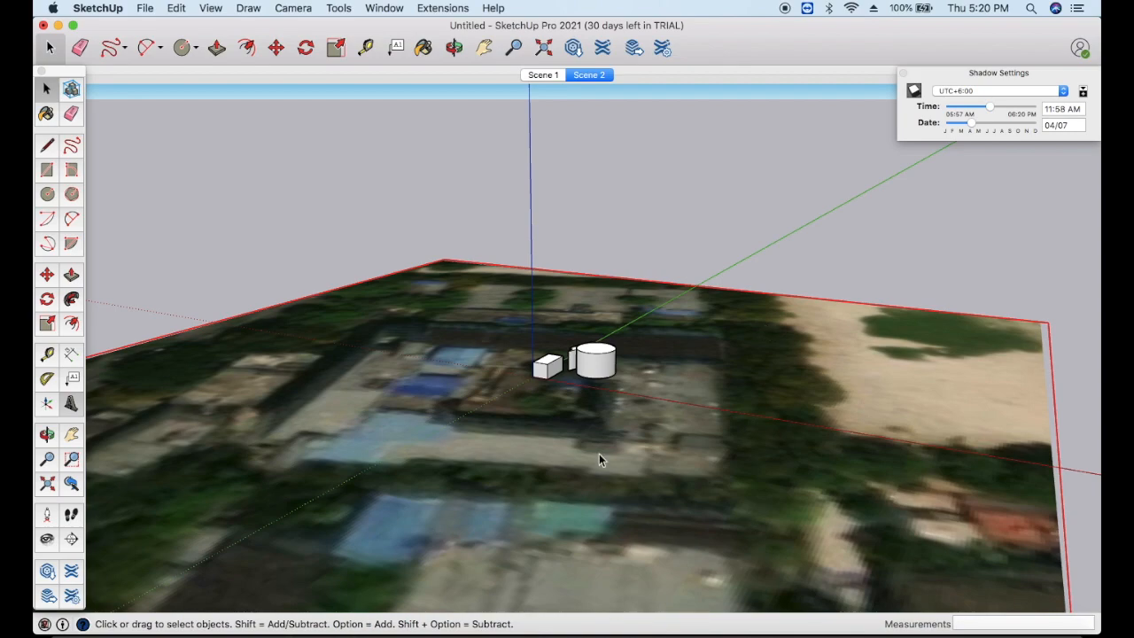